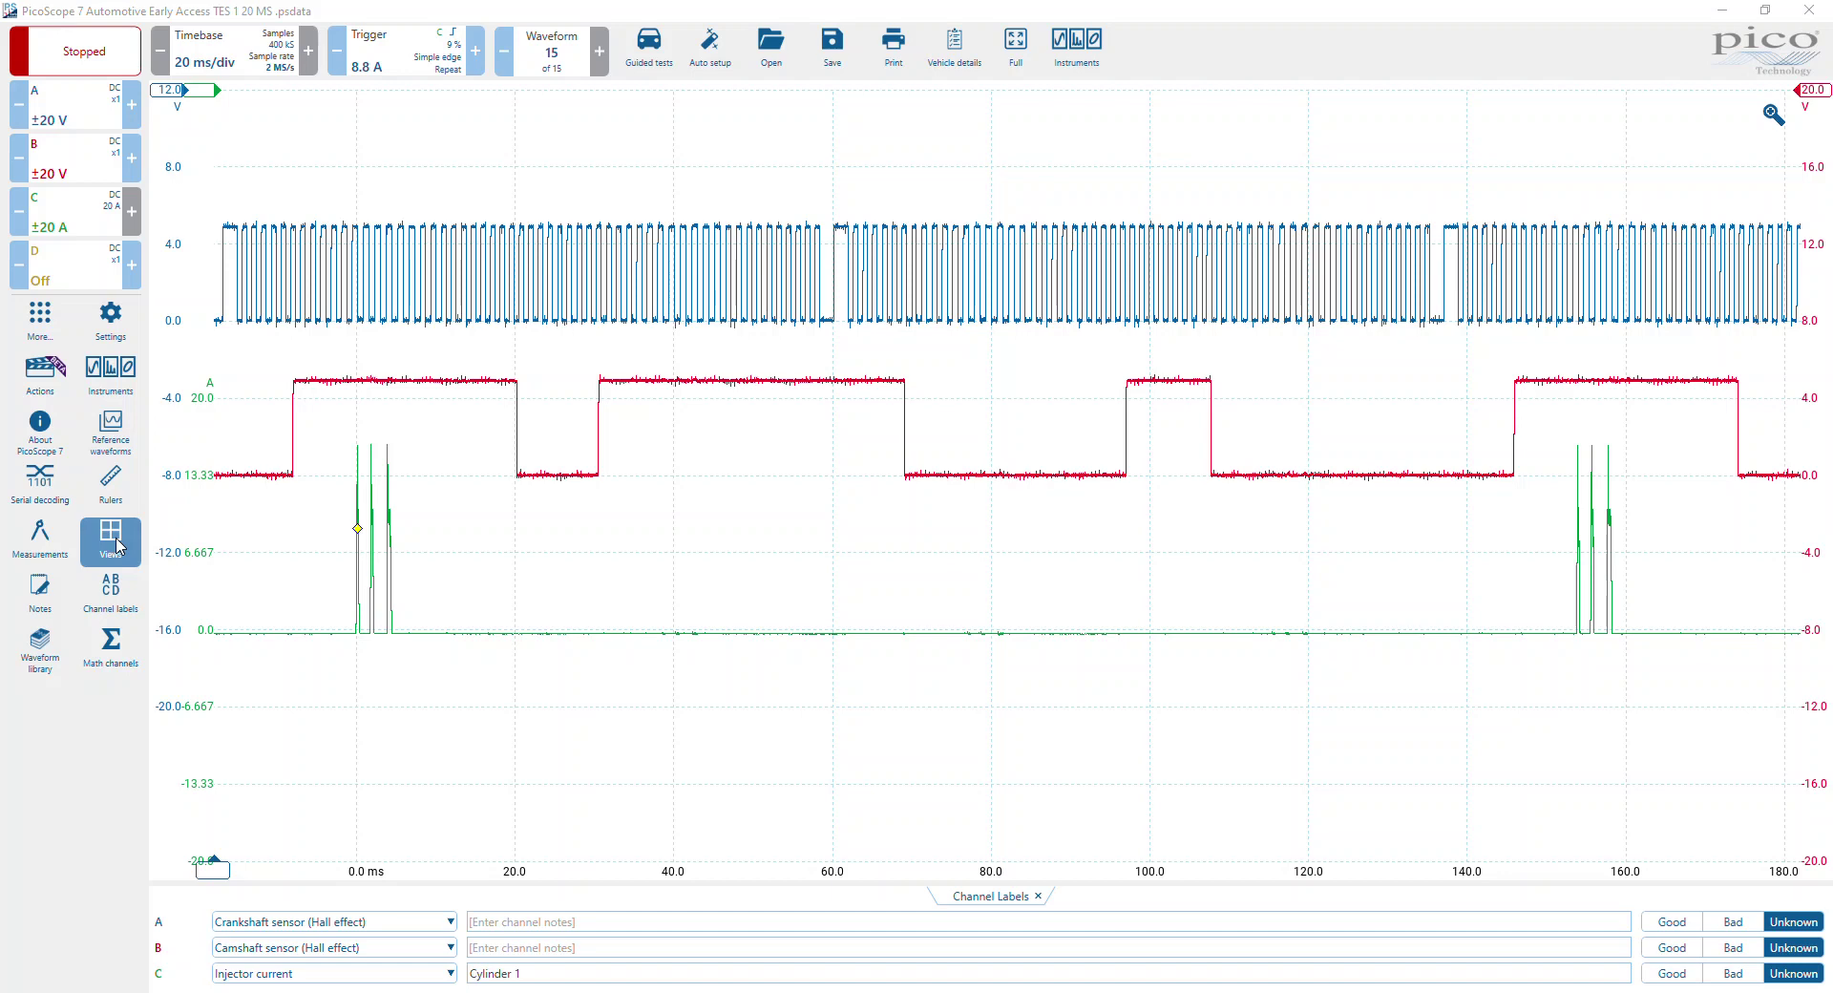
- Open the Waveform Library over the current cam/crank/injector capture
click(50, 655)
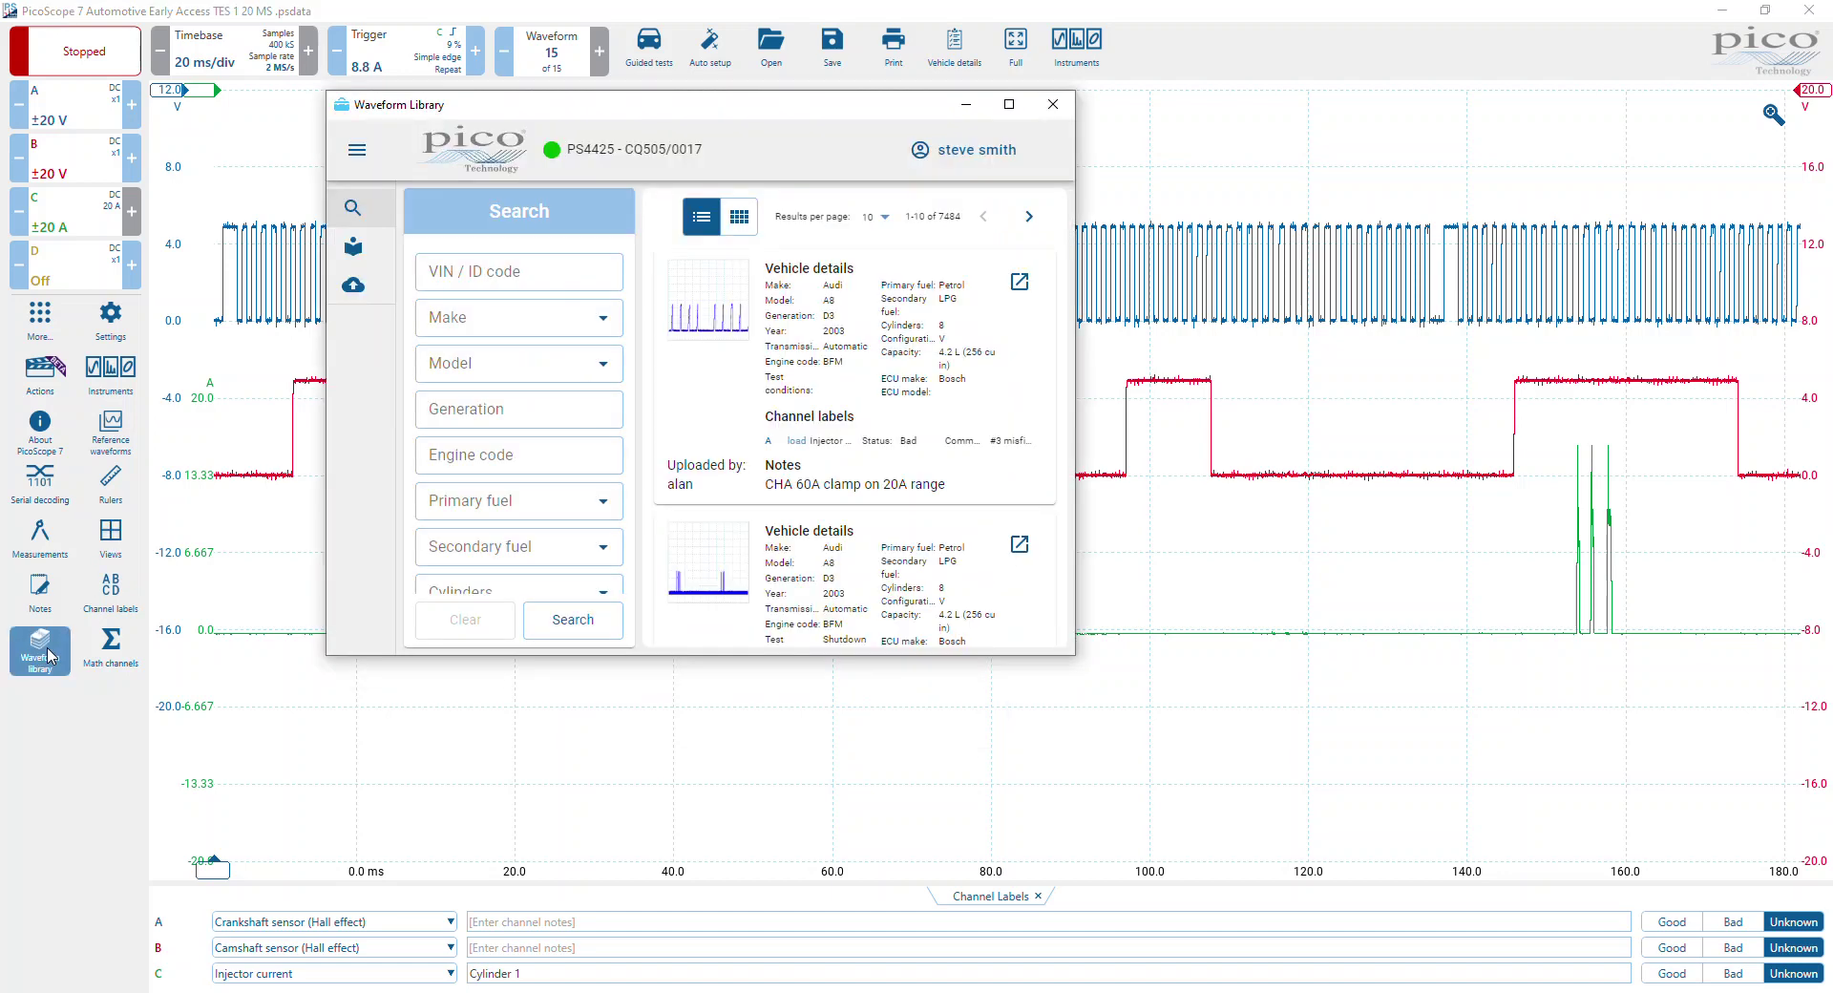
- Maximize the library and search for BMW 3 Series, 4-cylinder, Diesel waveforms
click(1009, 104)
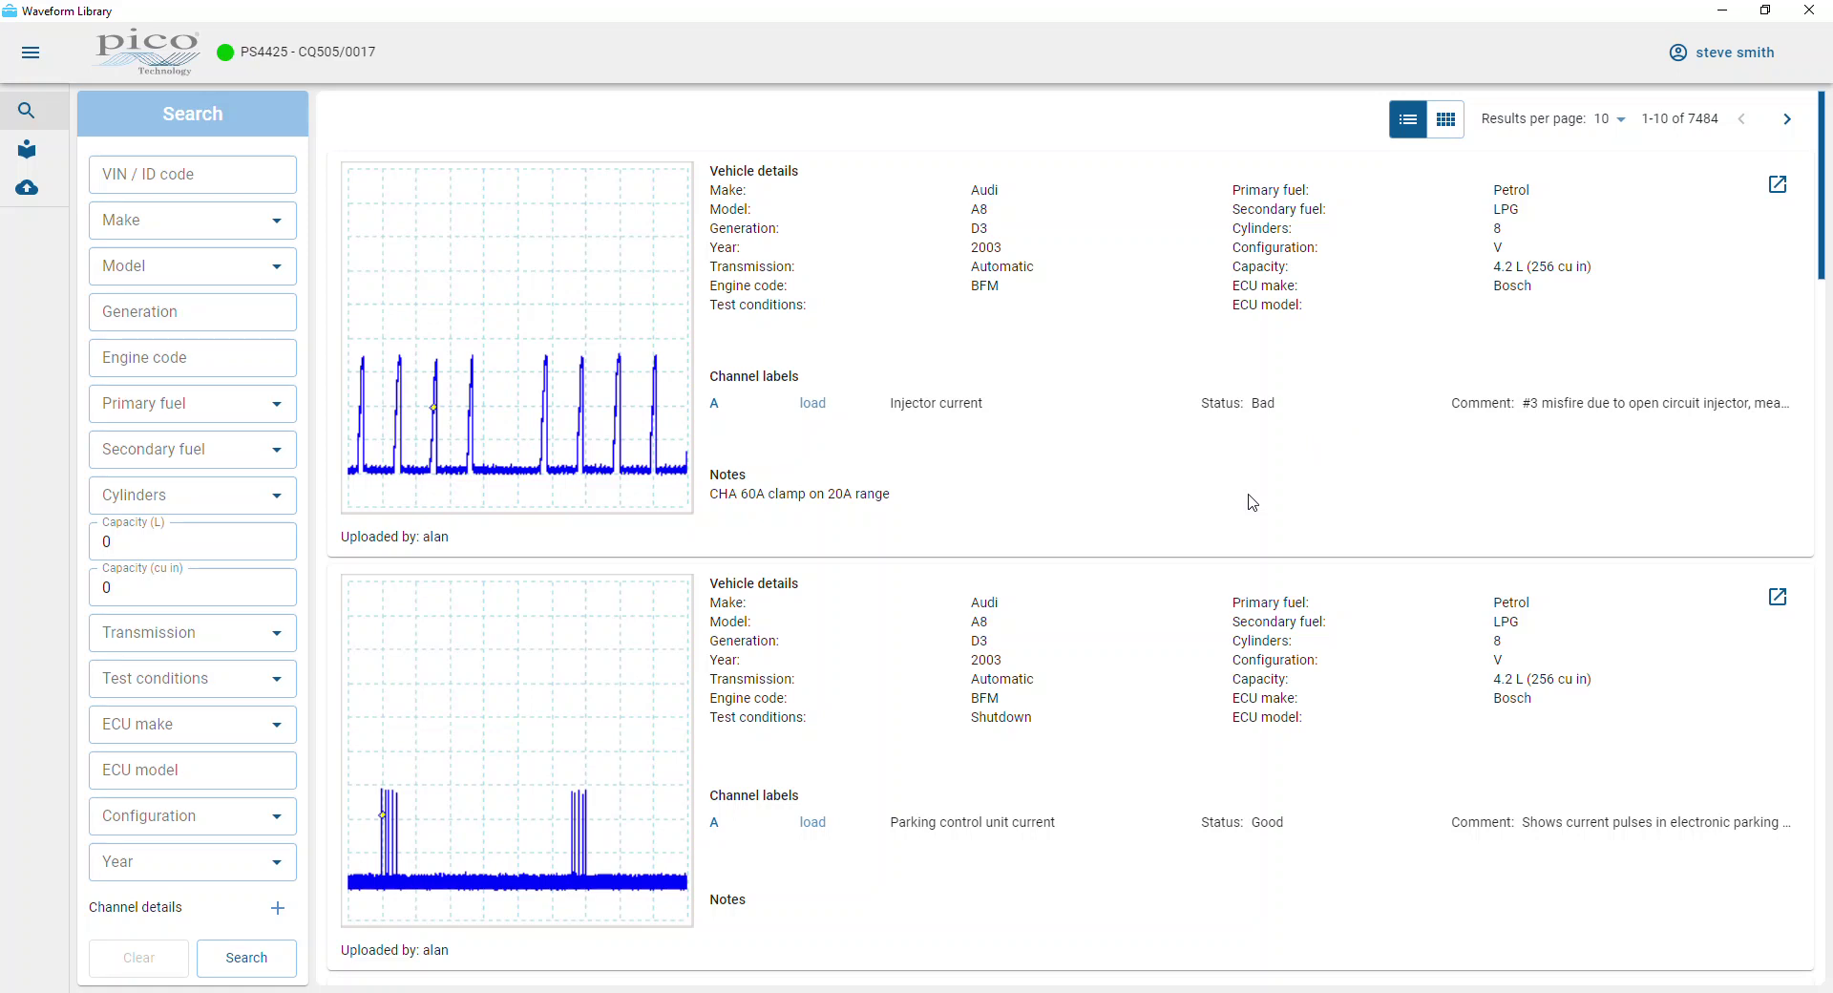
click(277, 220)
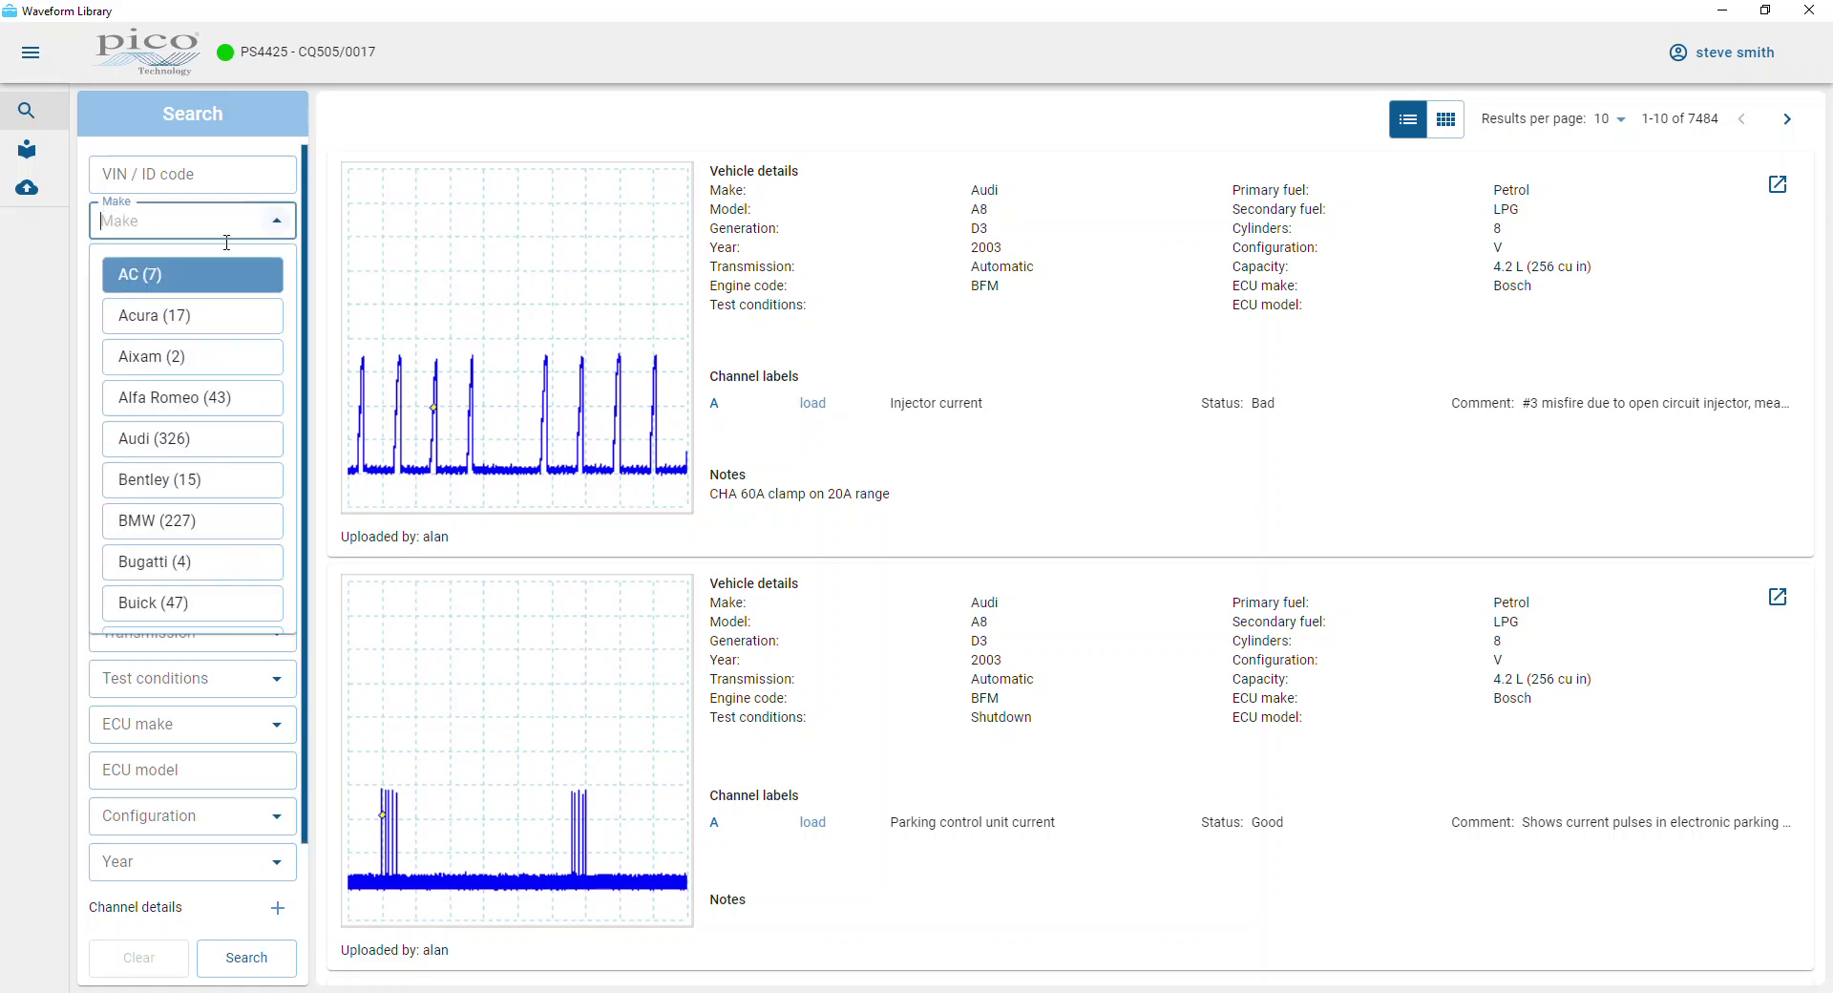
click(171, 520)
click(275, 267)
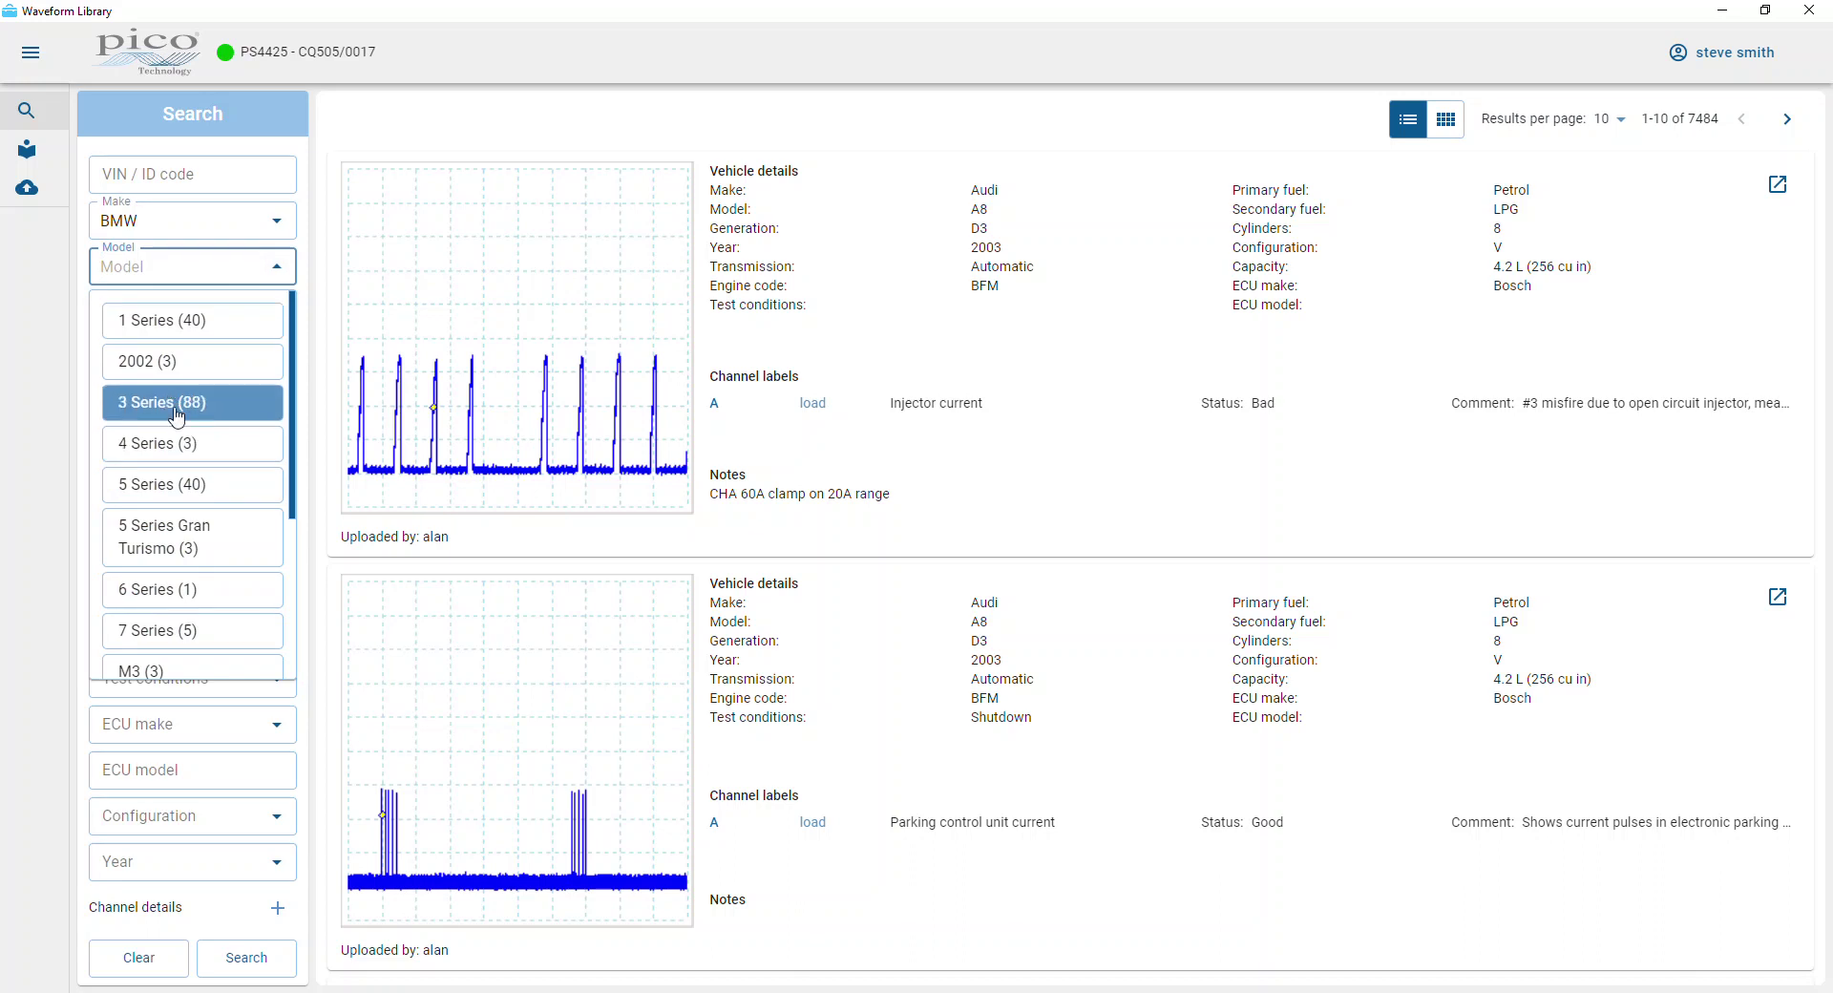
click(176, 405)
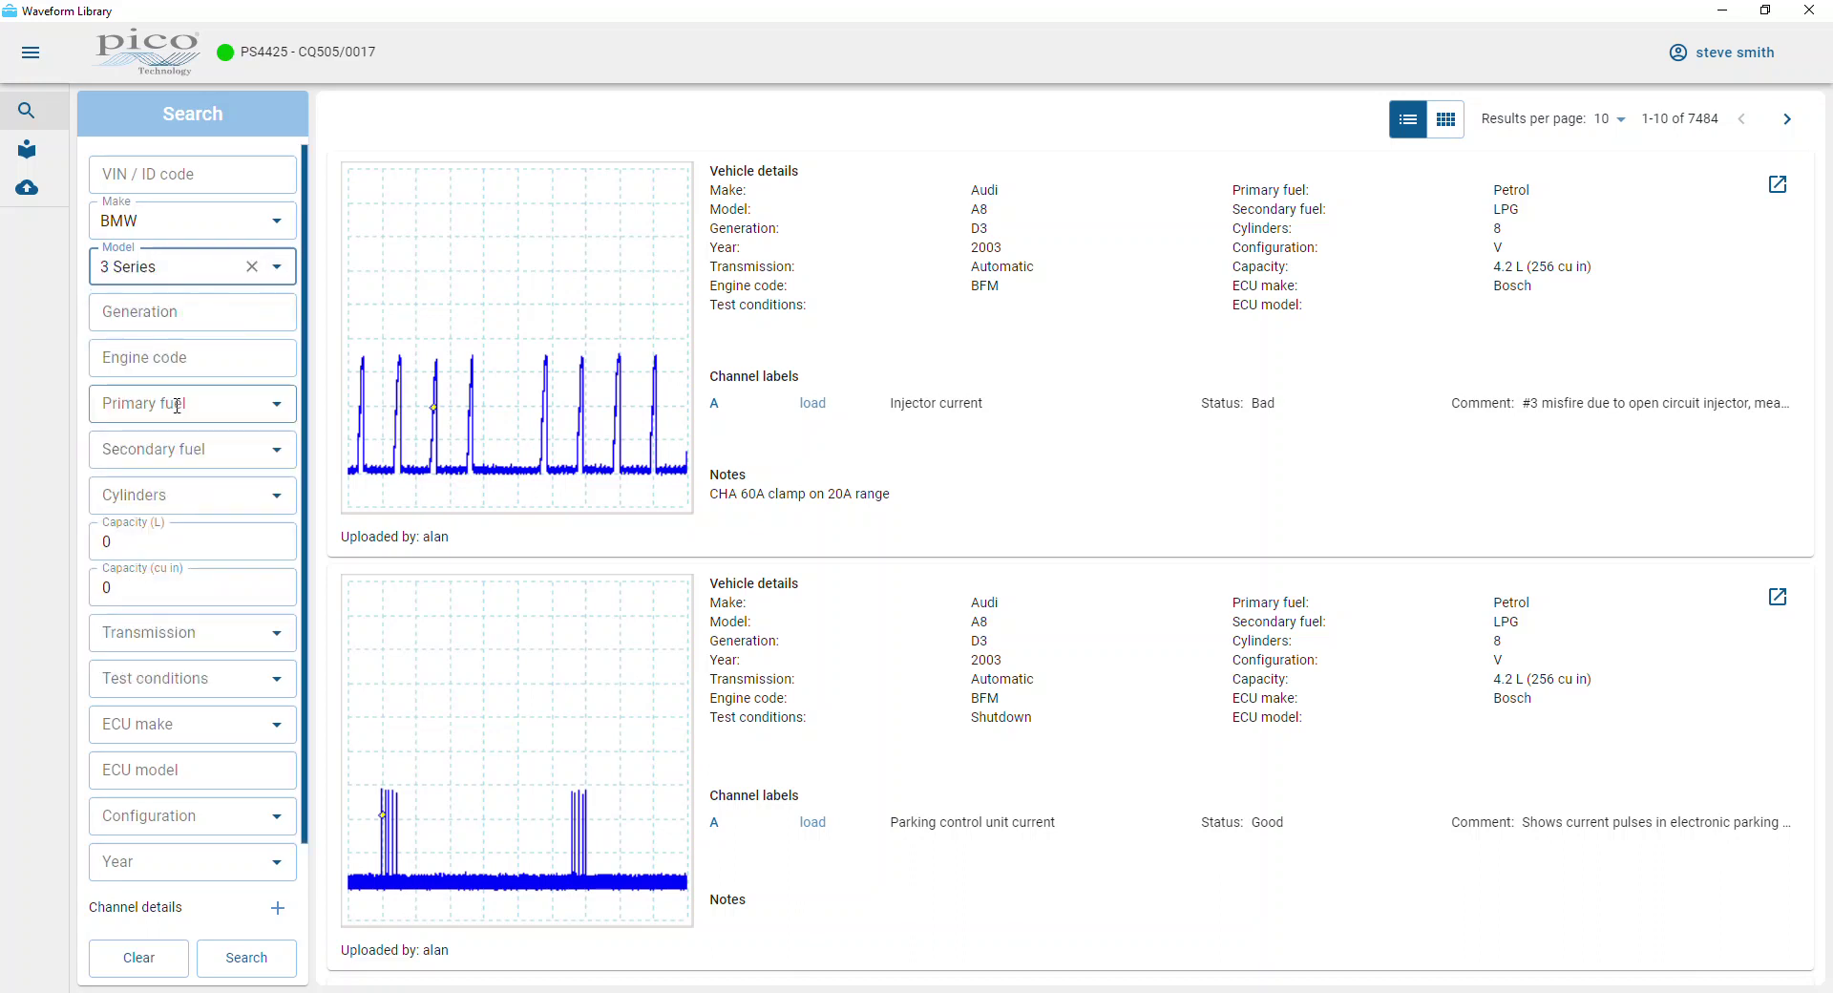
click(276, 494)
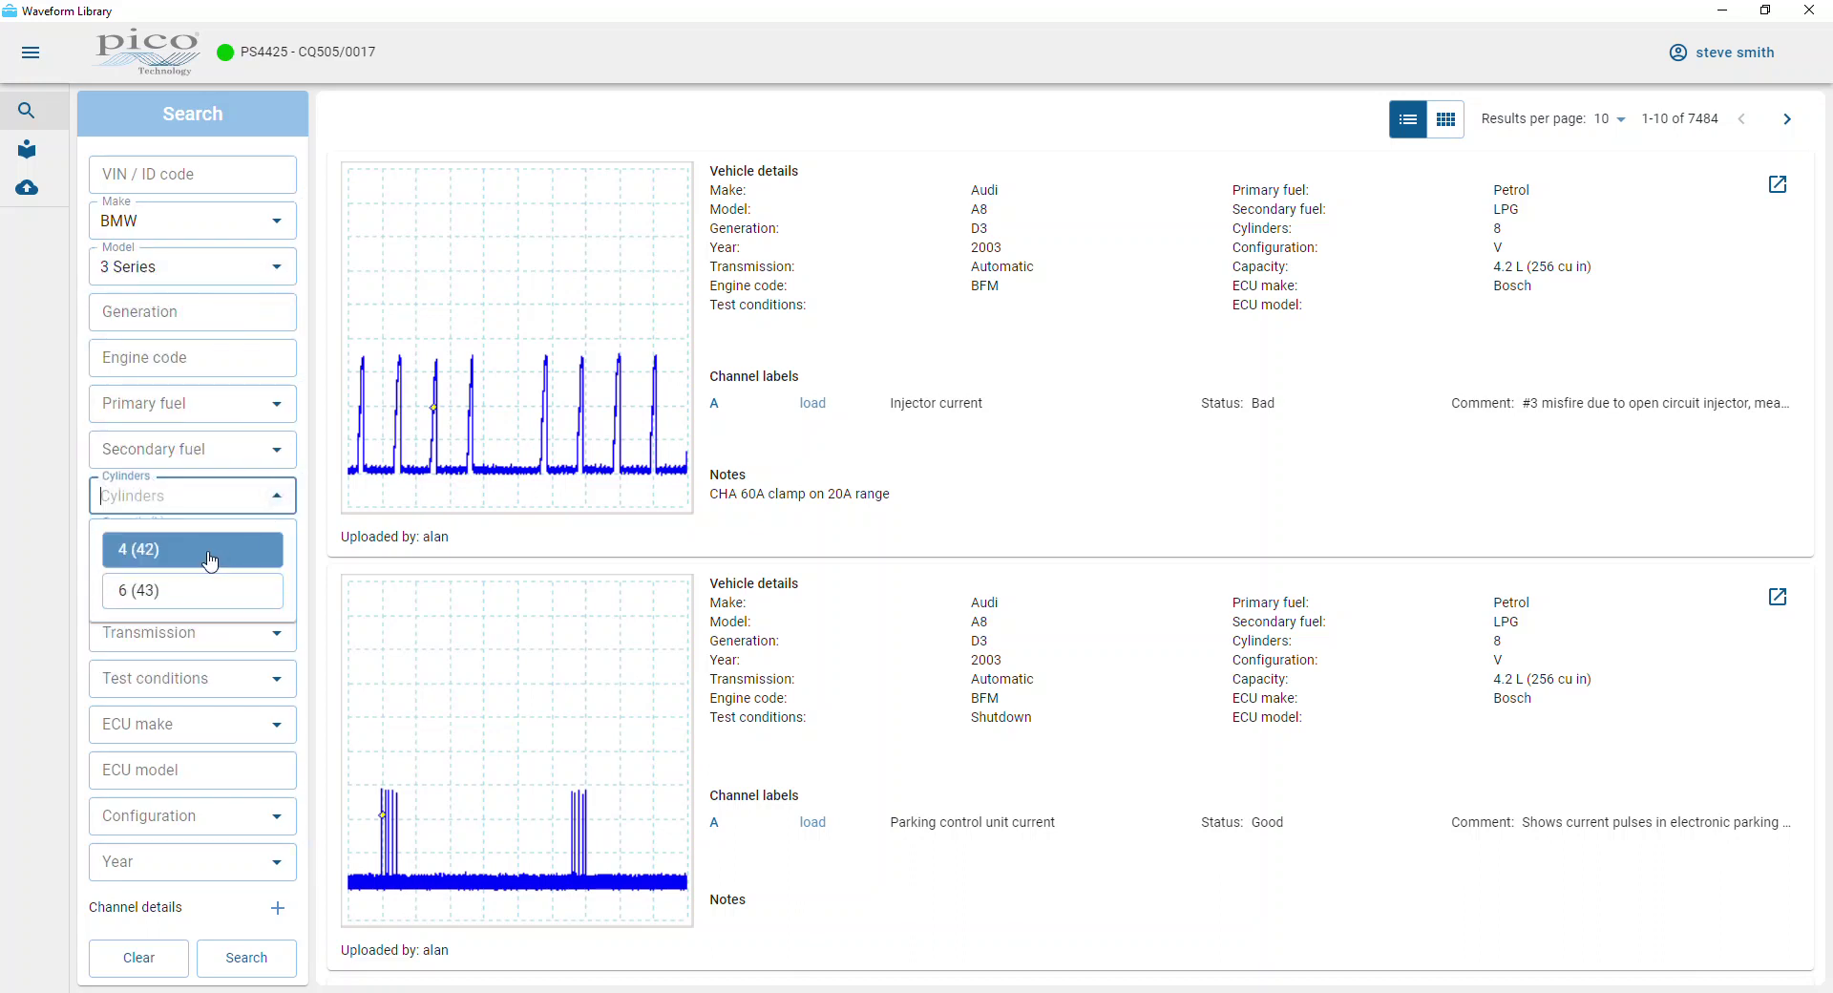
click(211, 558)
click(258, 409)
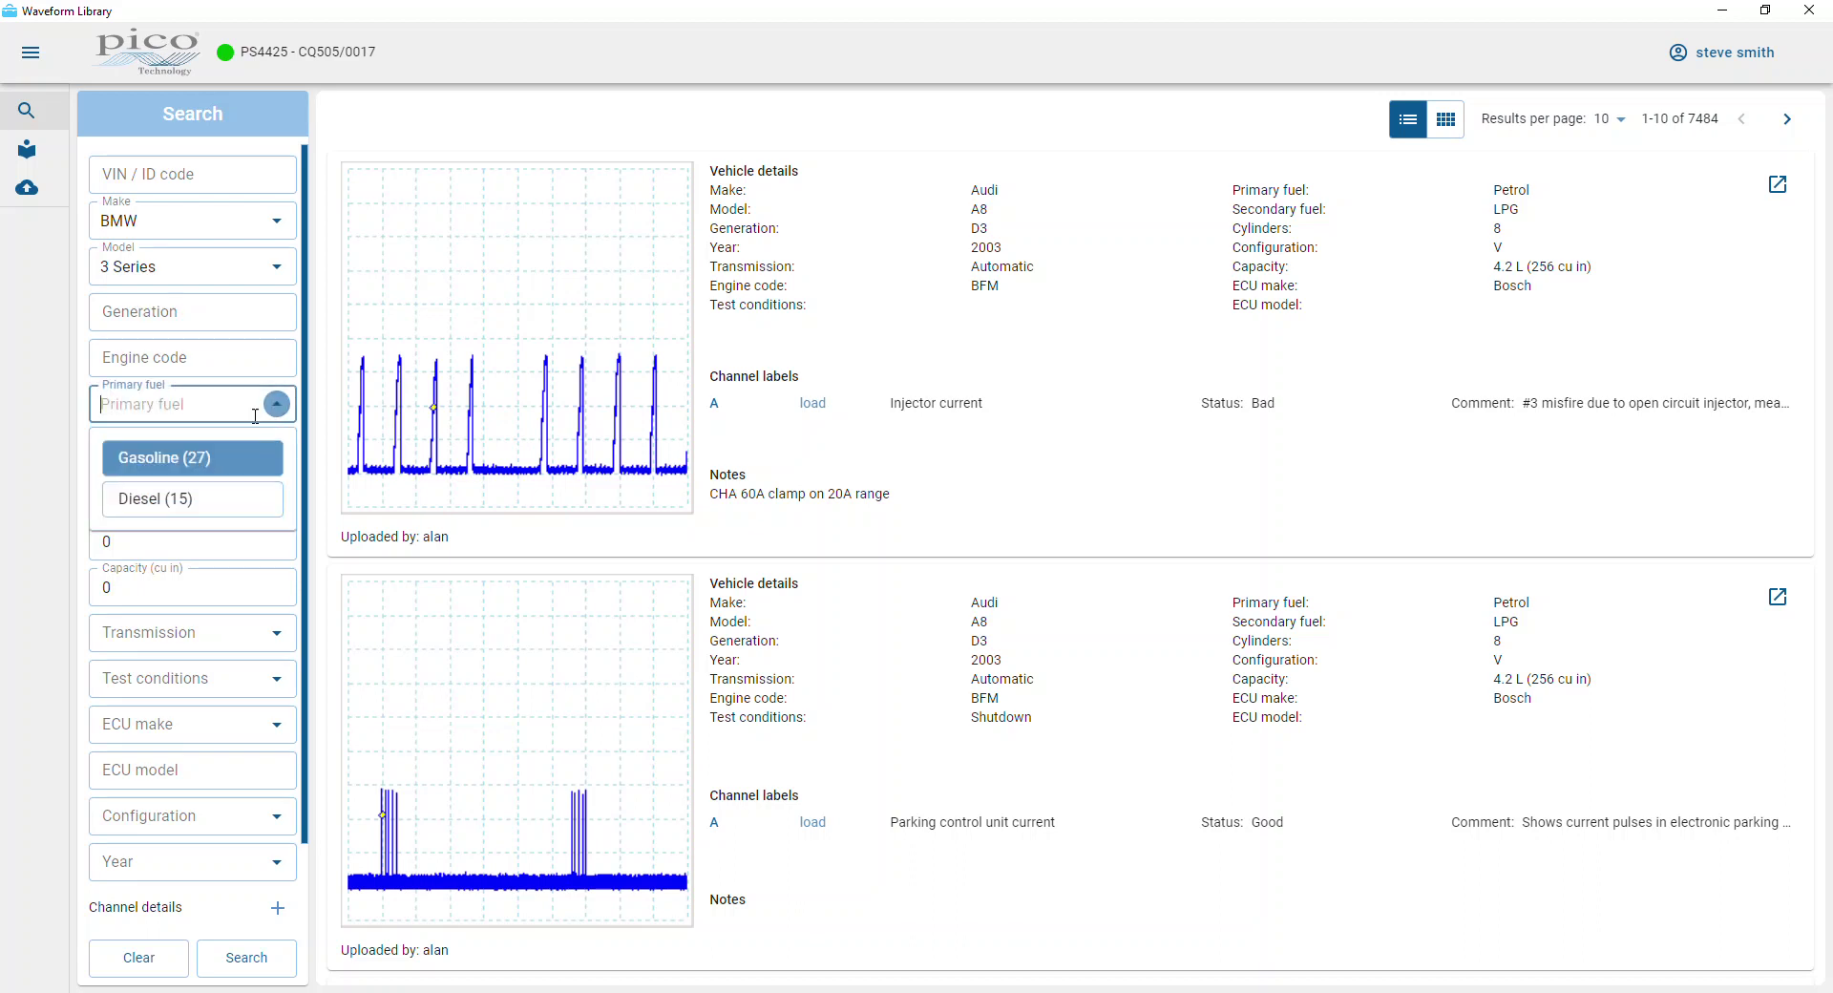
click(180, 492)
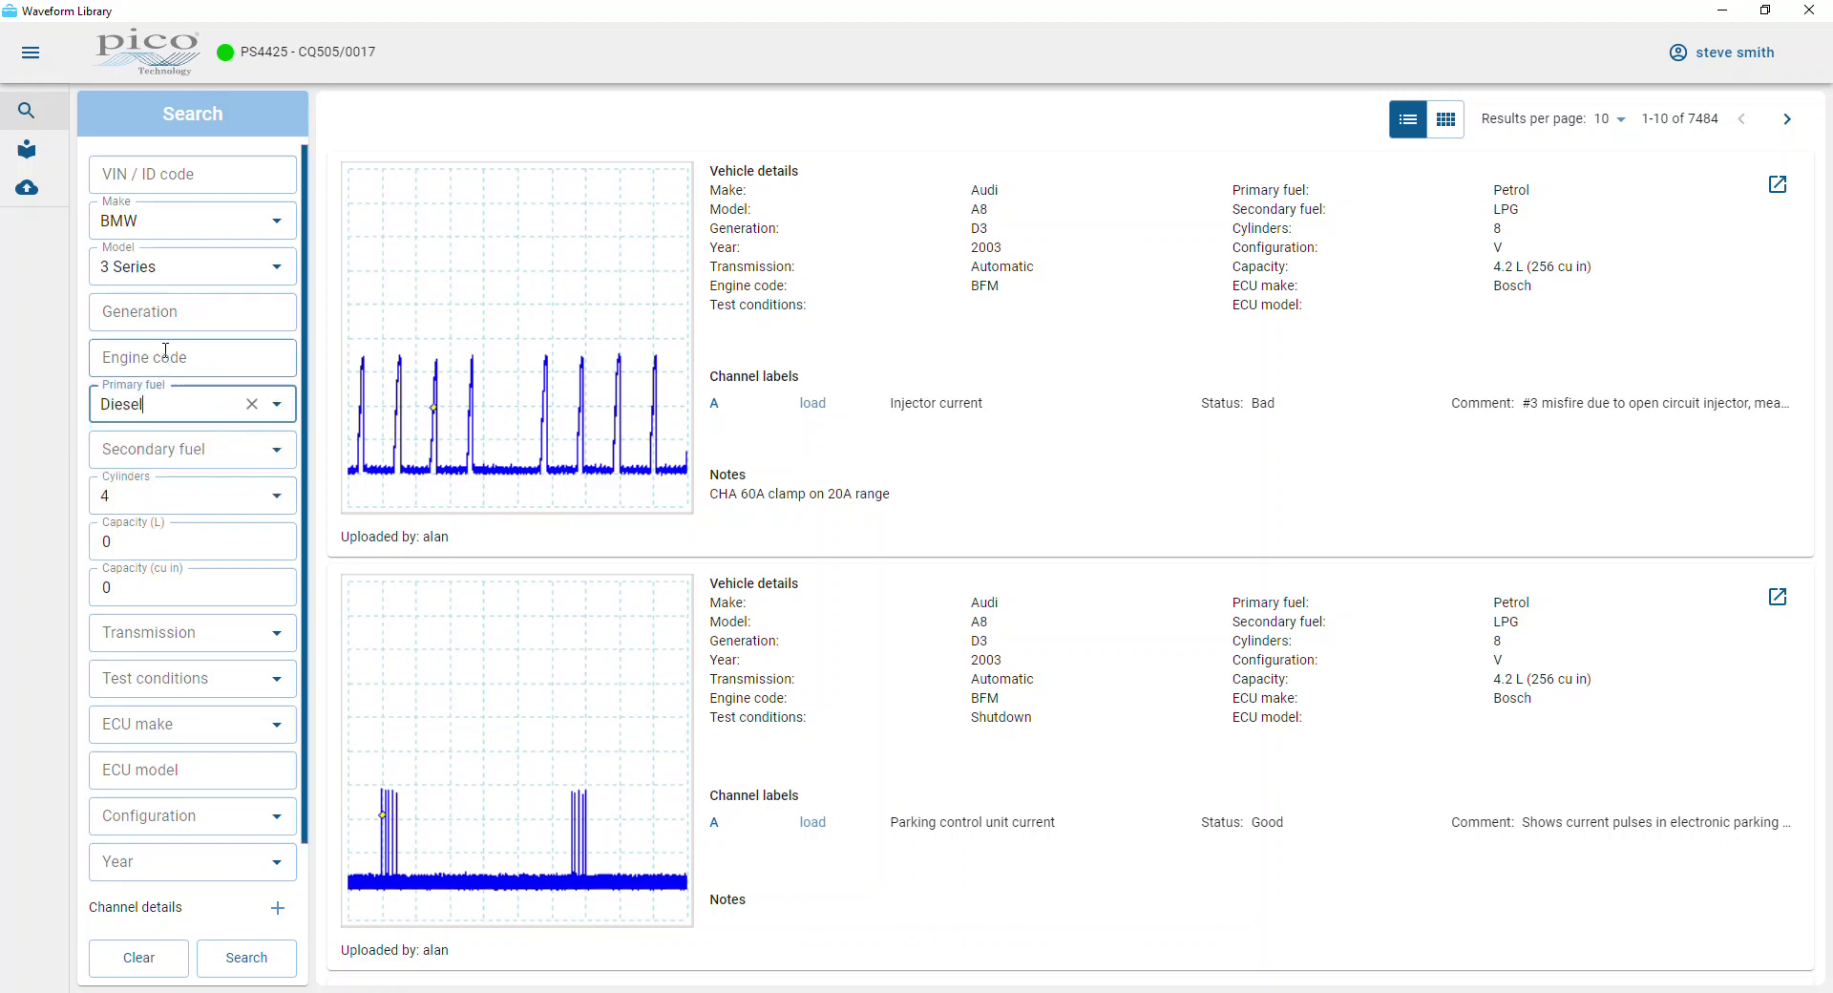
click(248, 969)
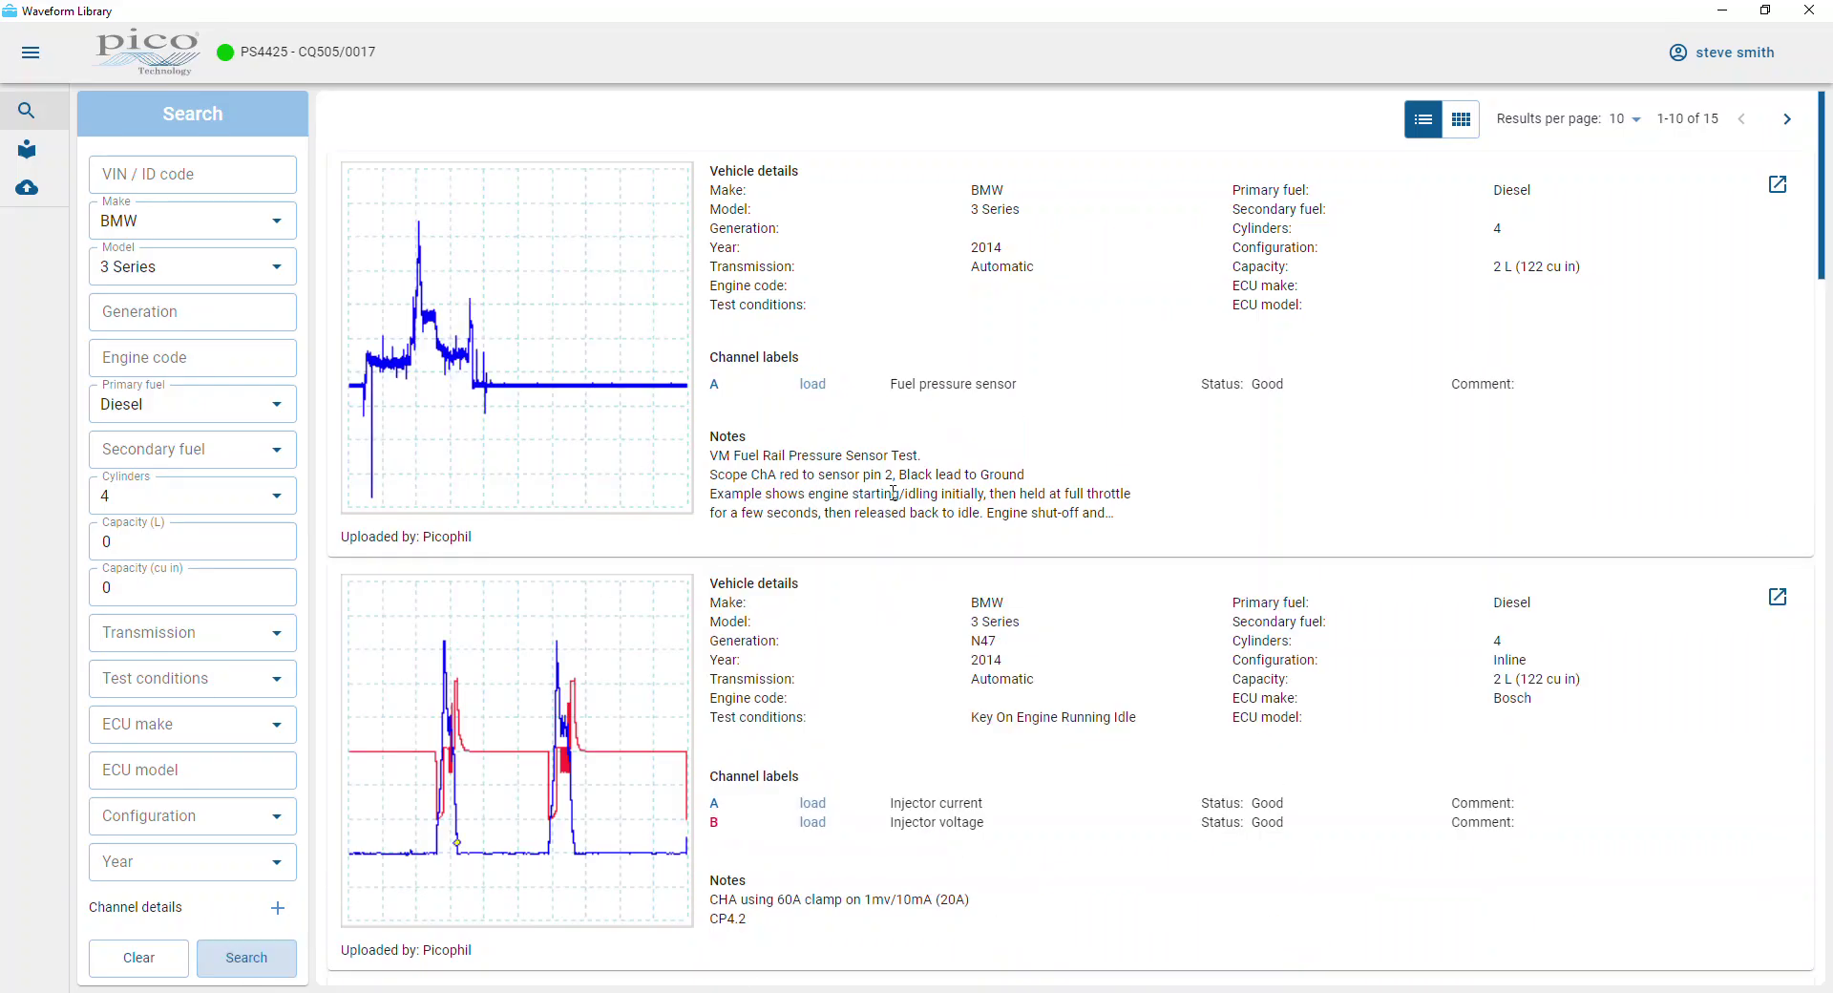
- Show the results as cards and open the 2012 N47D20C camshaft/injector/crankshaft waveform
click(1460, 119)
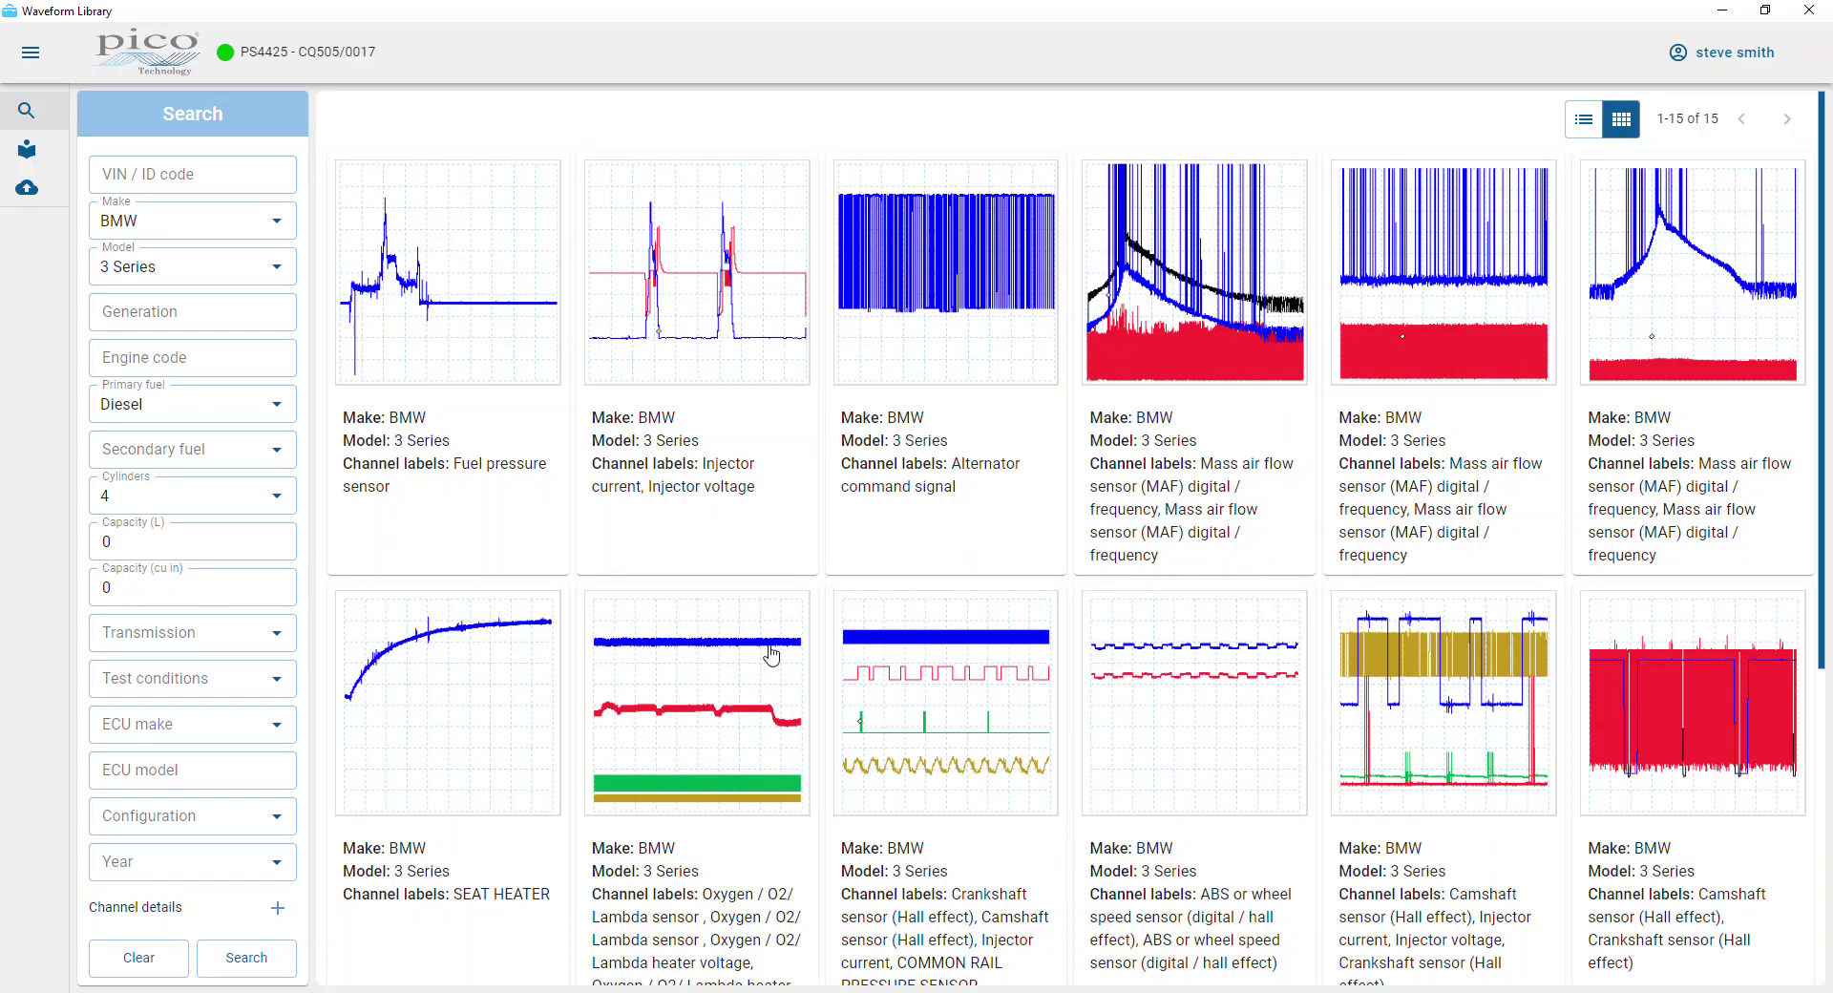
scroll(1418, 843, down, 1)
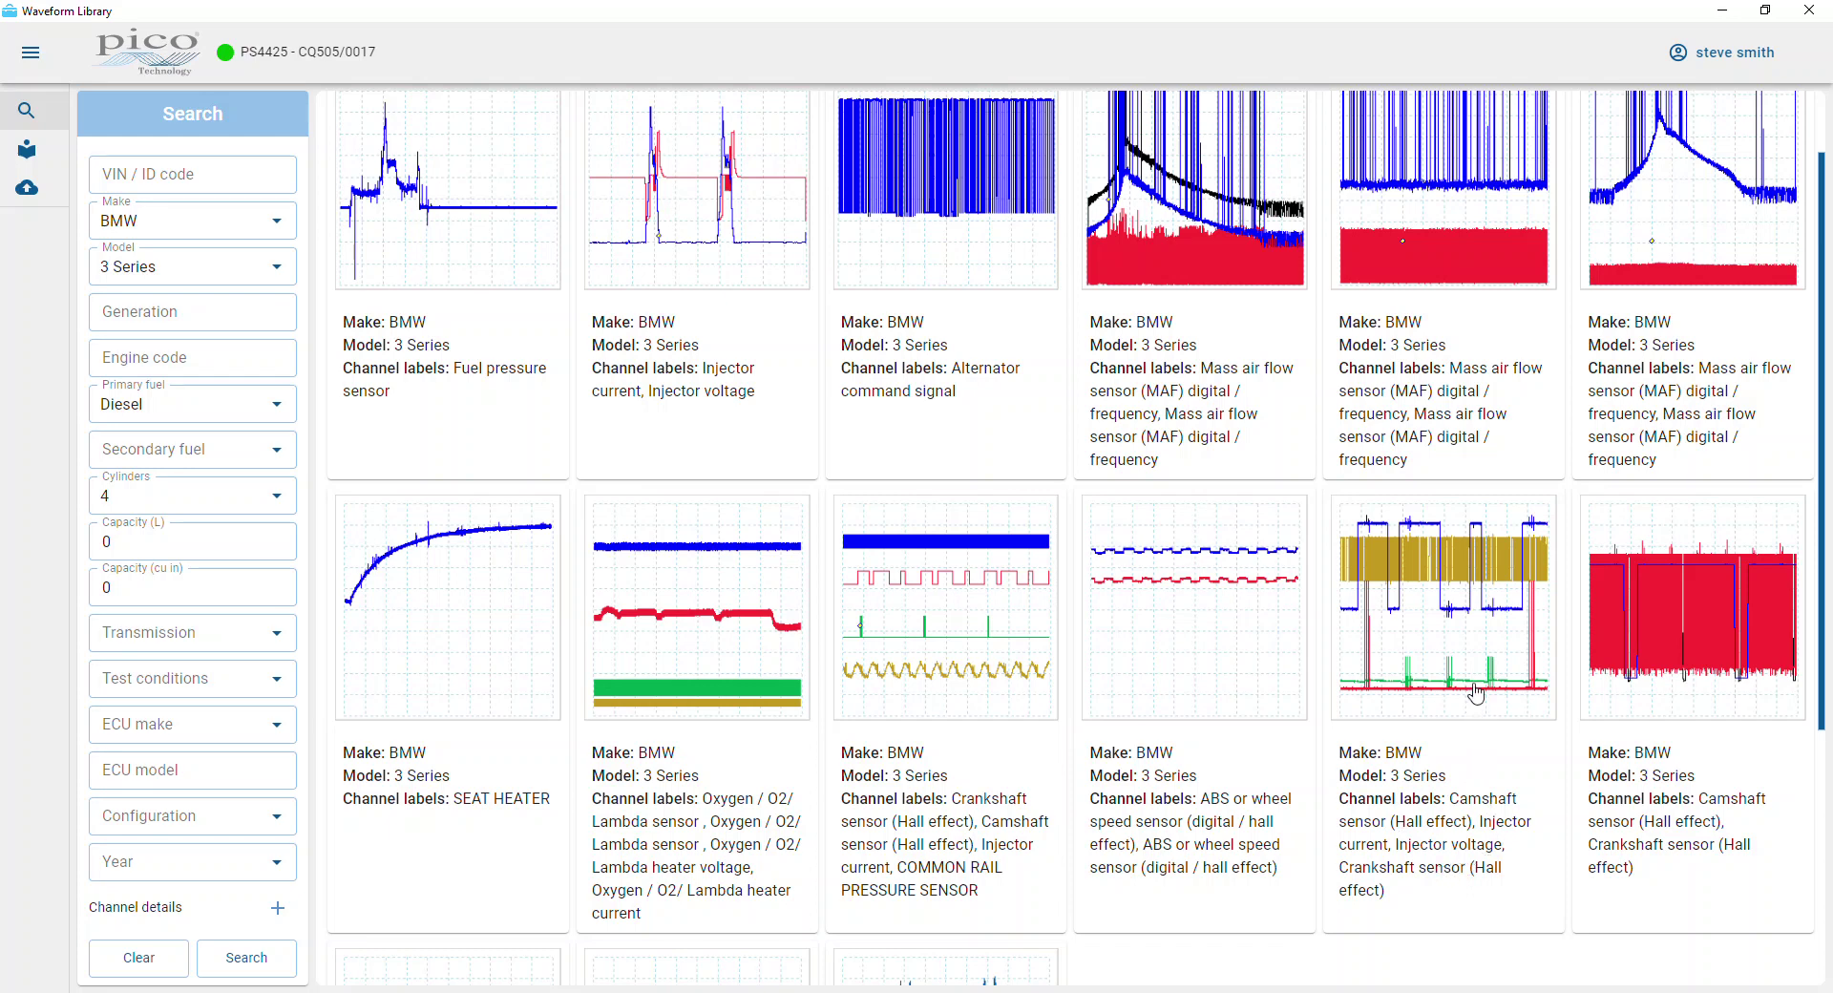
click(1456, 652)
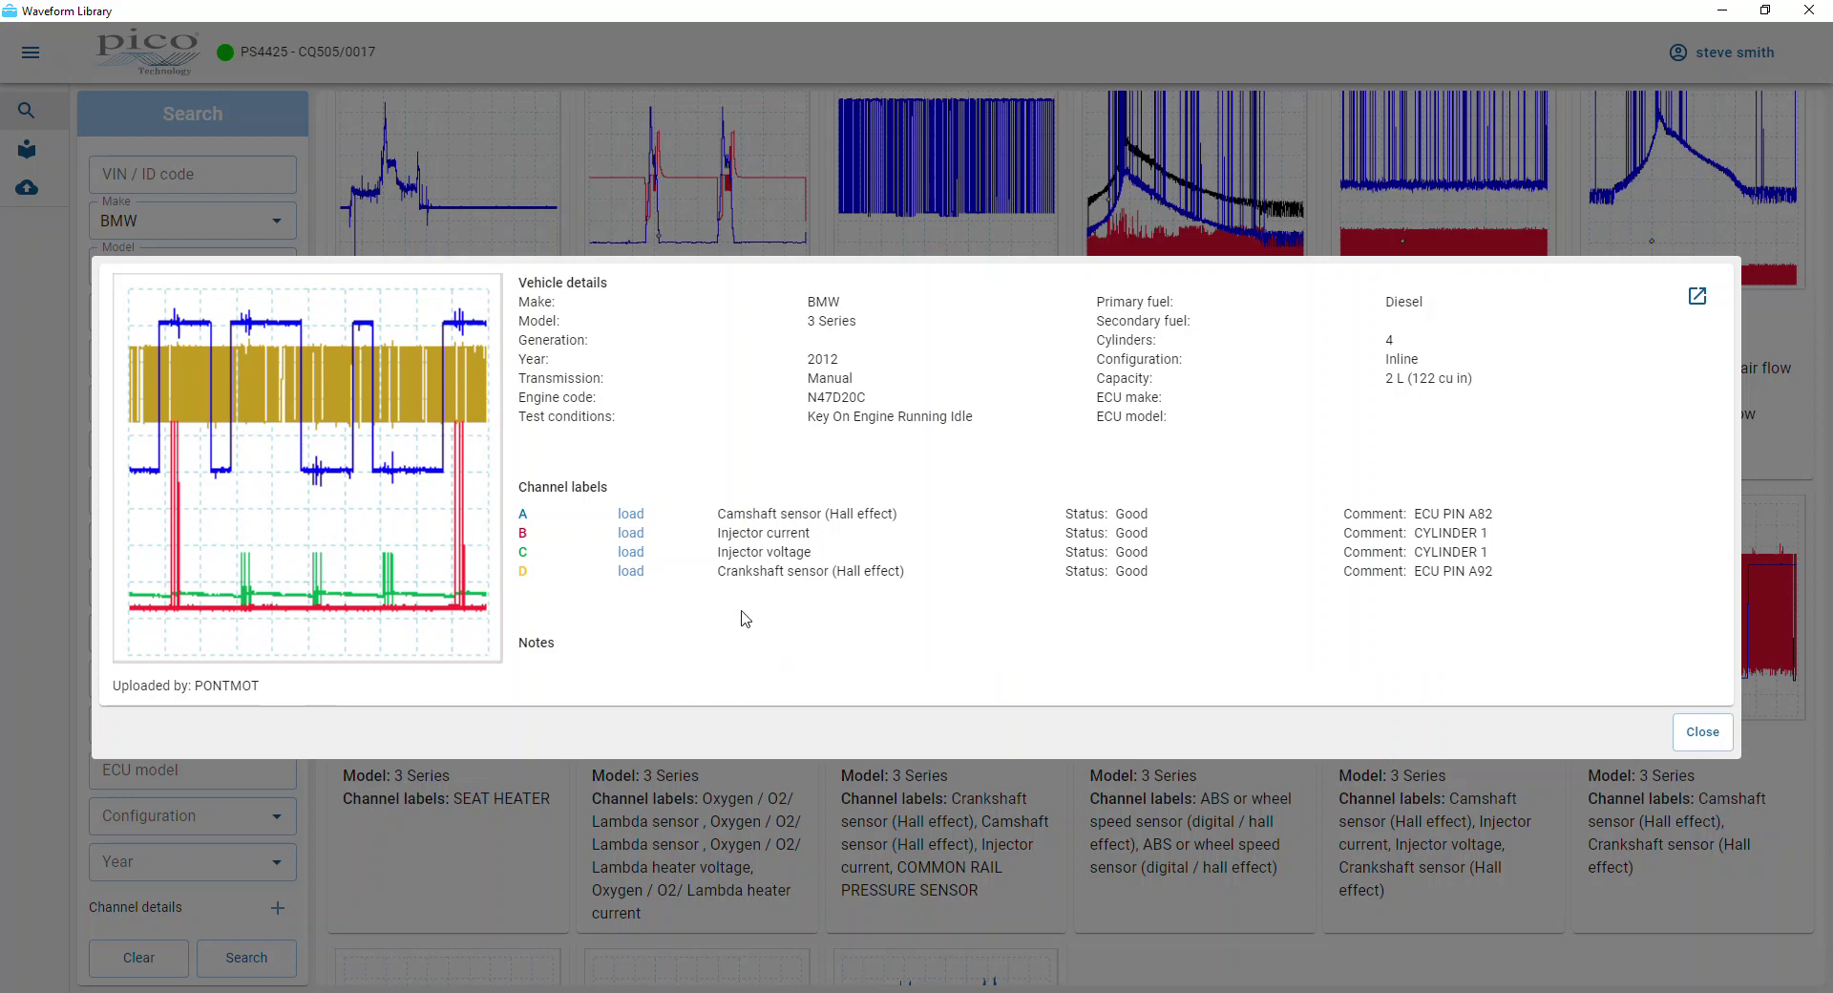
- Load the Camshaft (A), Injector current (B) and Crankshaft (D) channels as PicoScope references
click(619, 517)
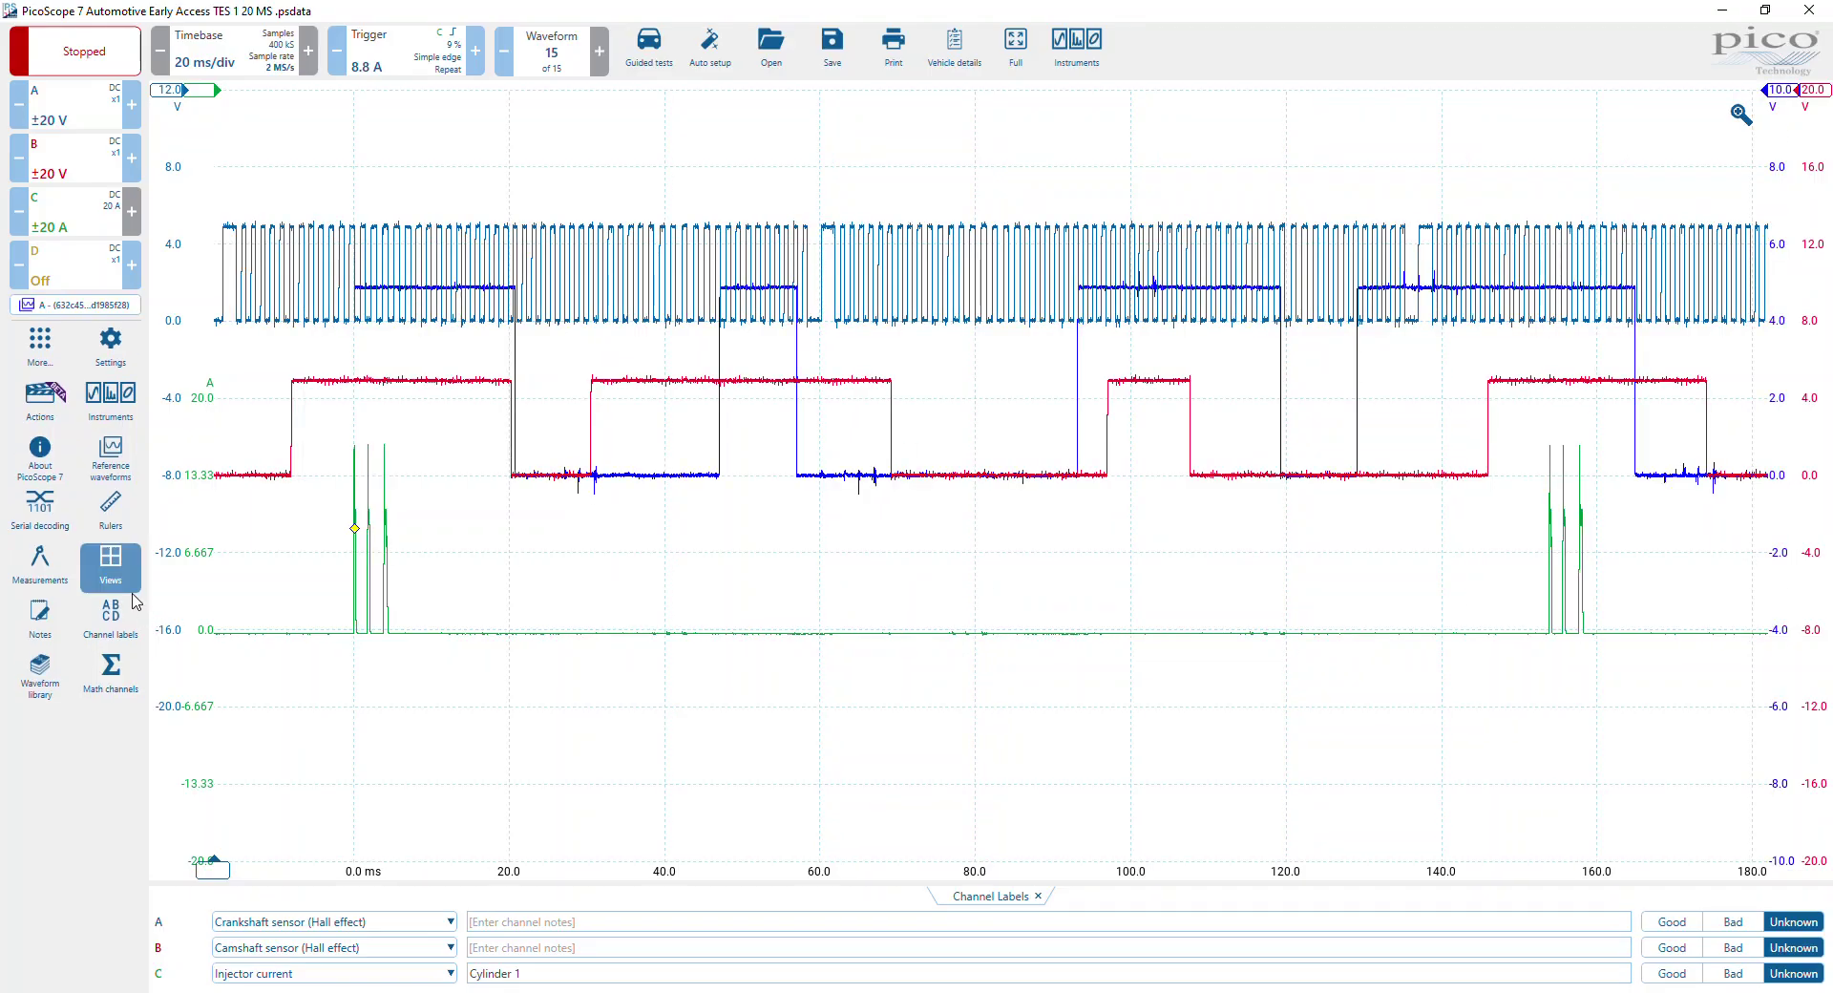
key(alt+Tab)
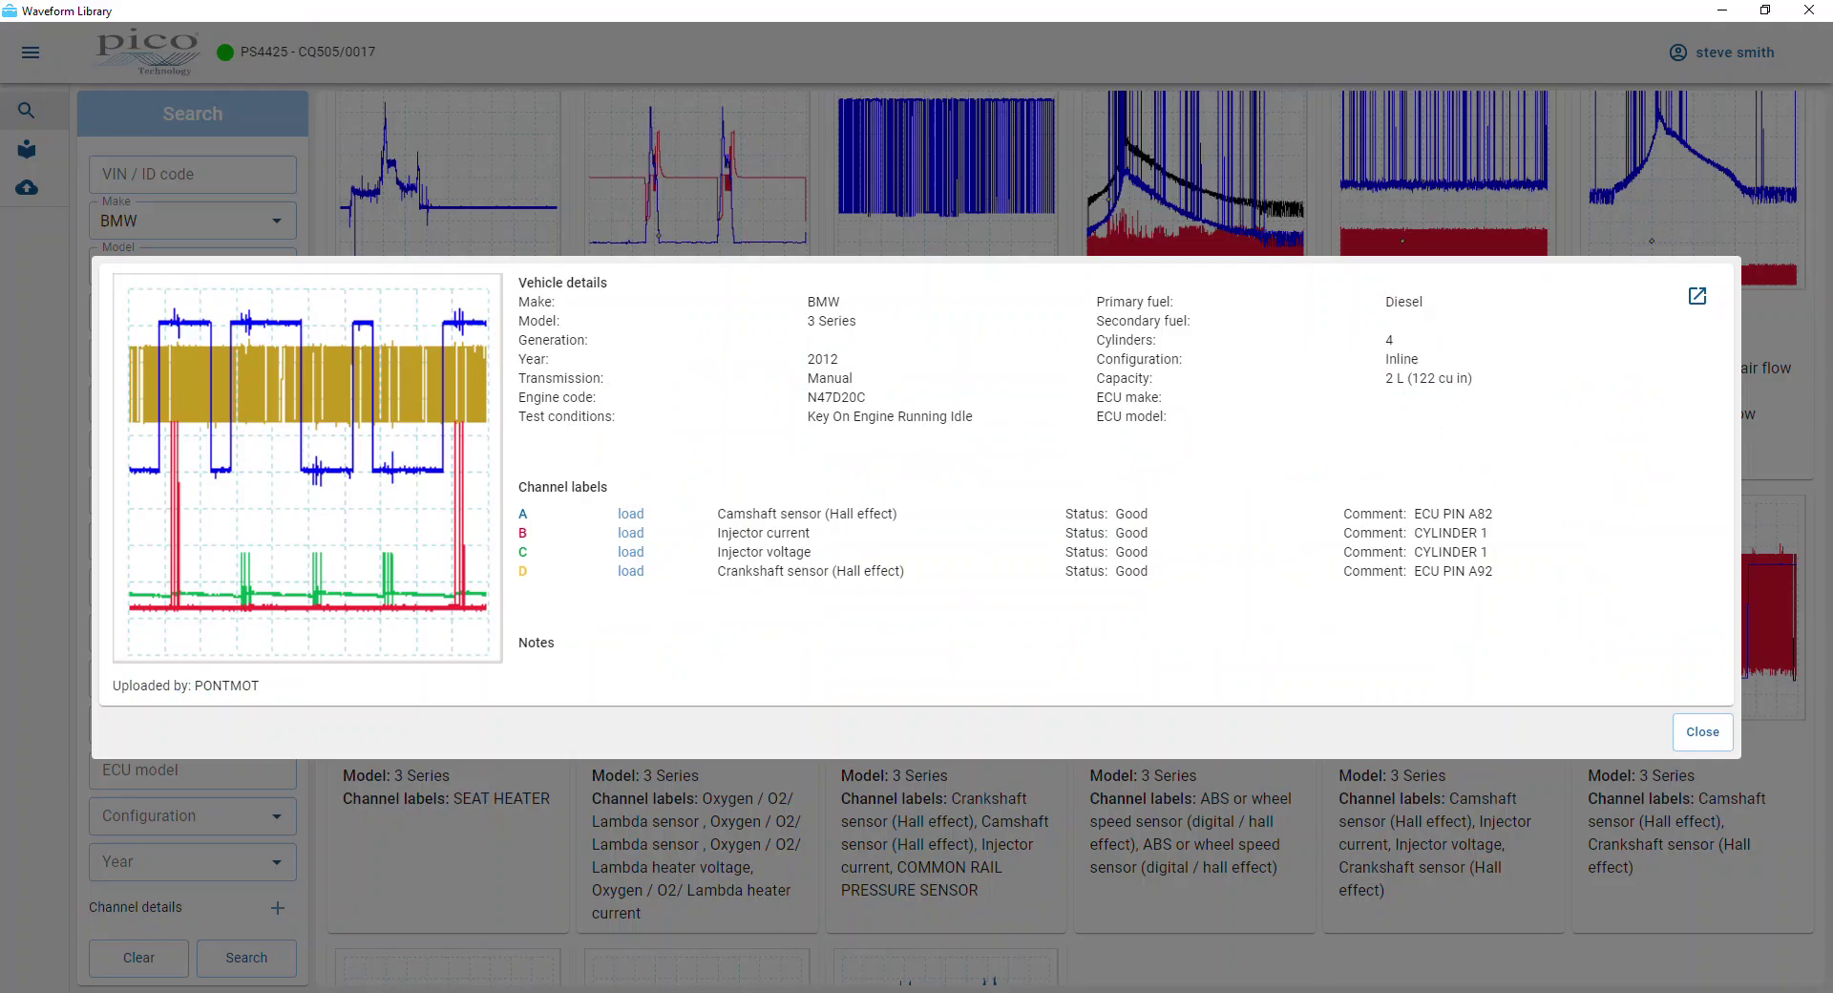
click(630, 533)
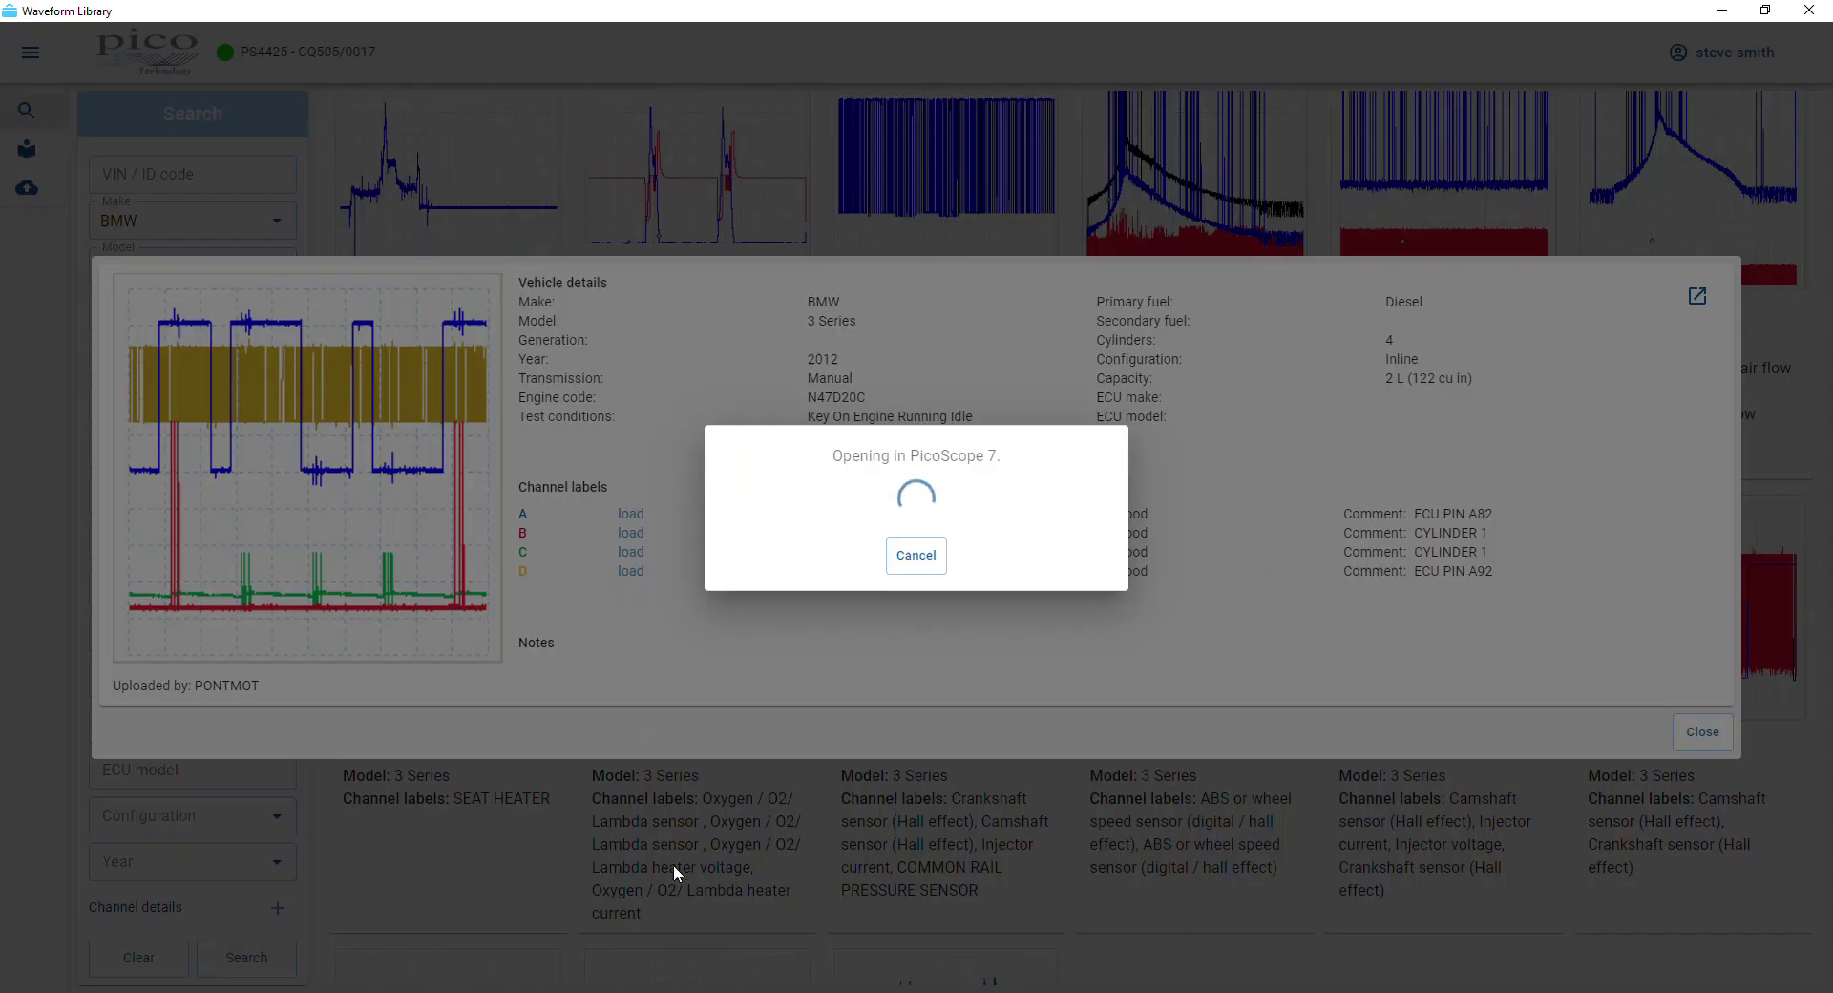
click(644, 907)
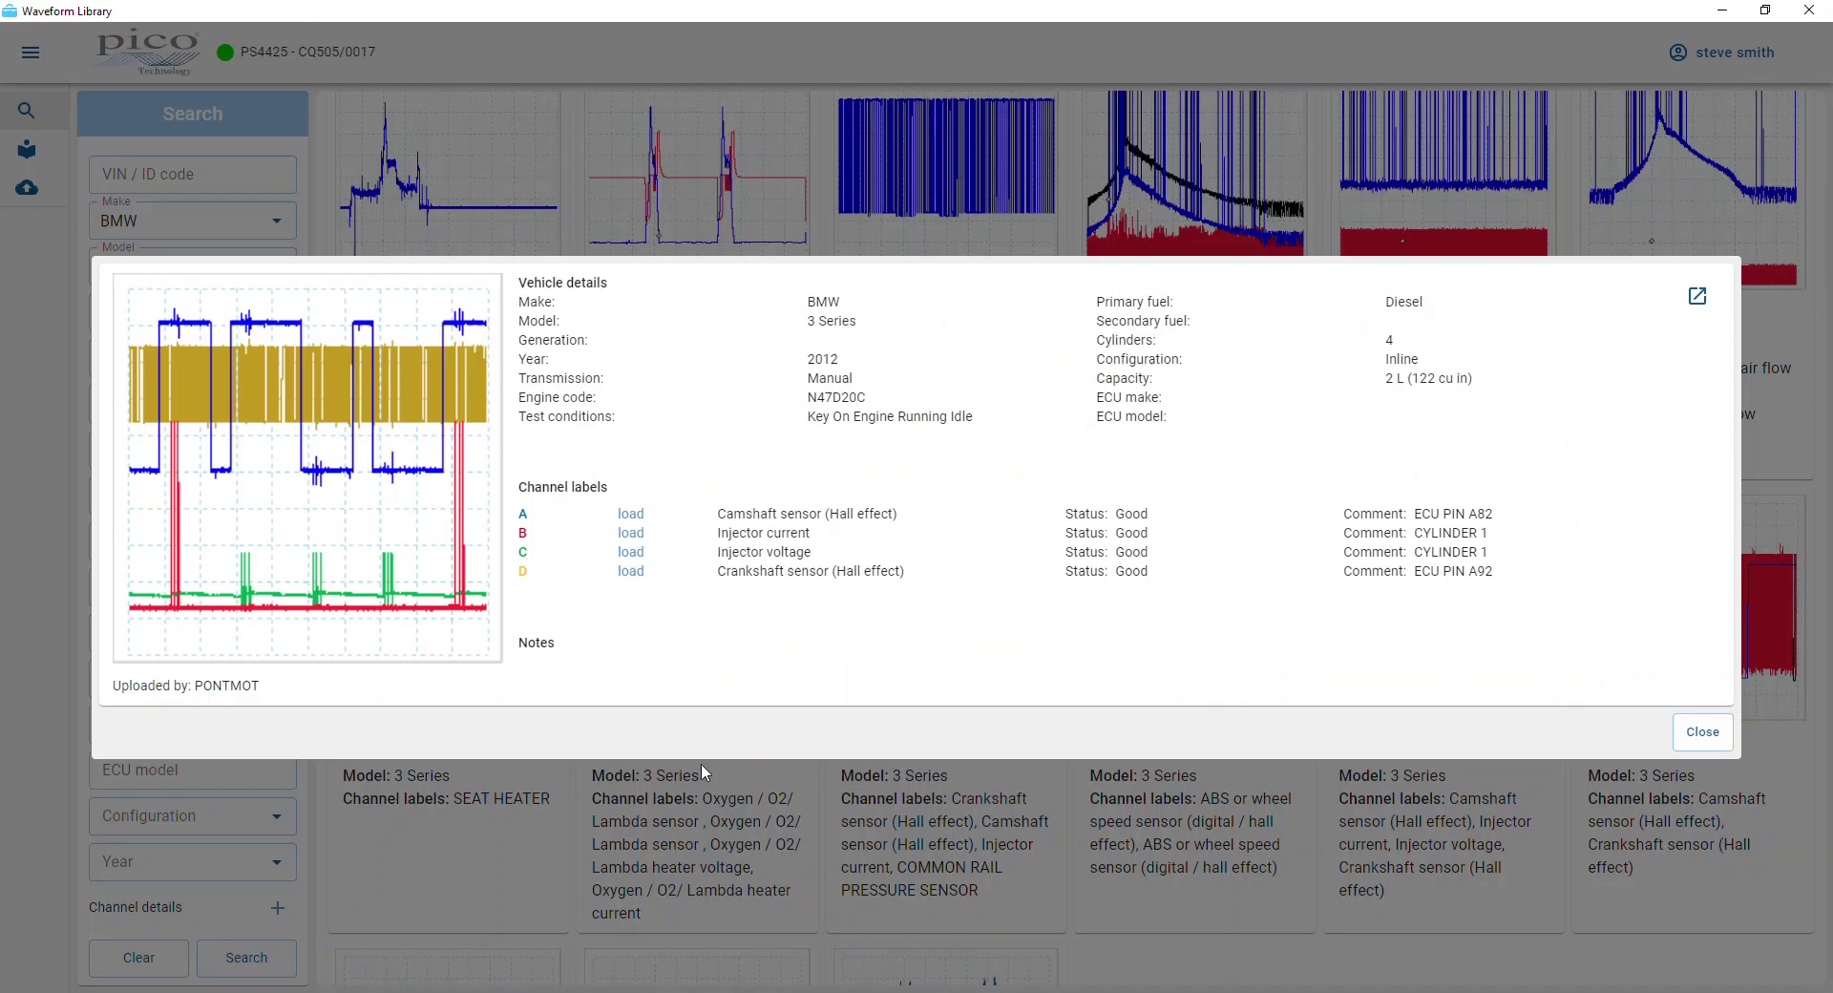
click(631, 571)
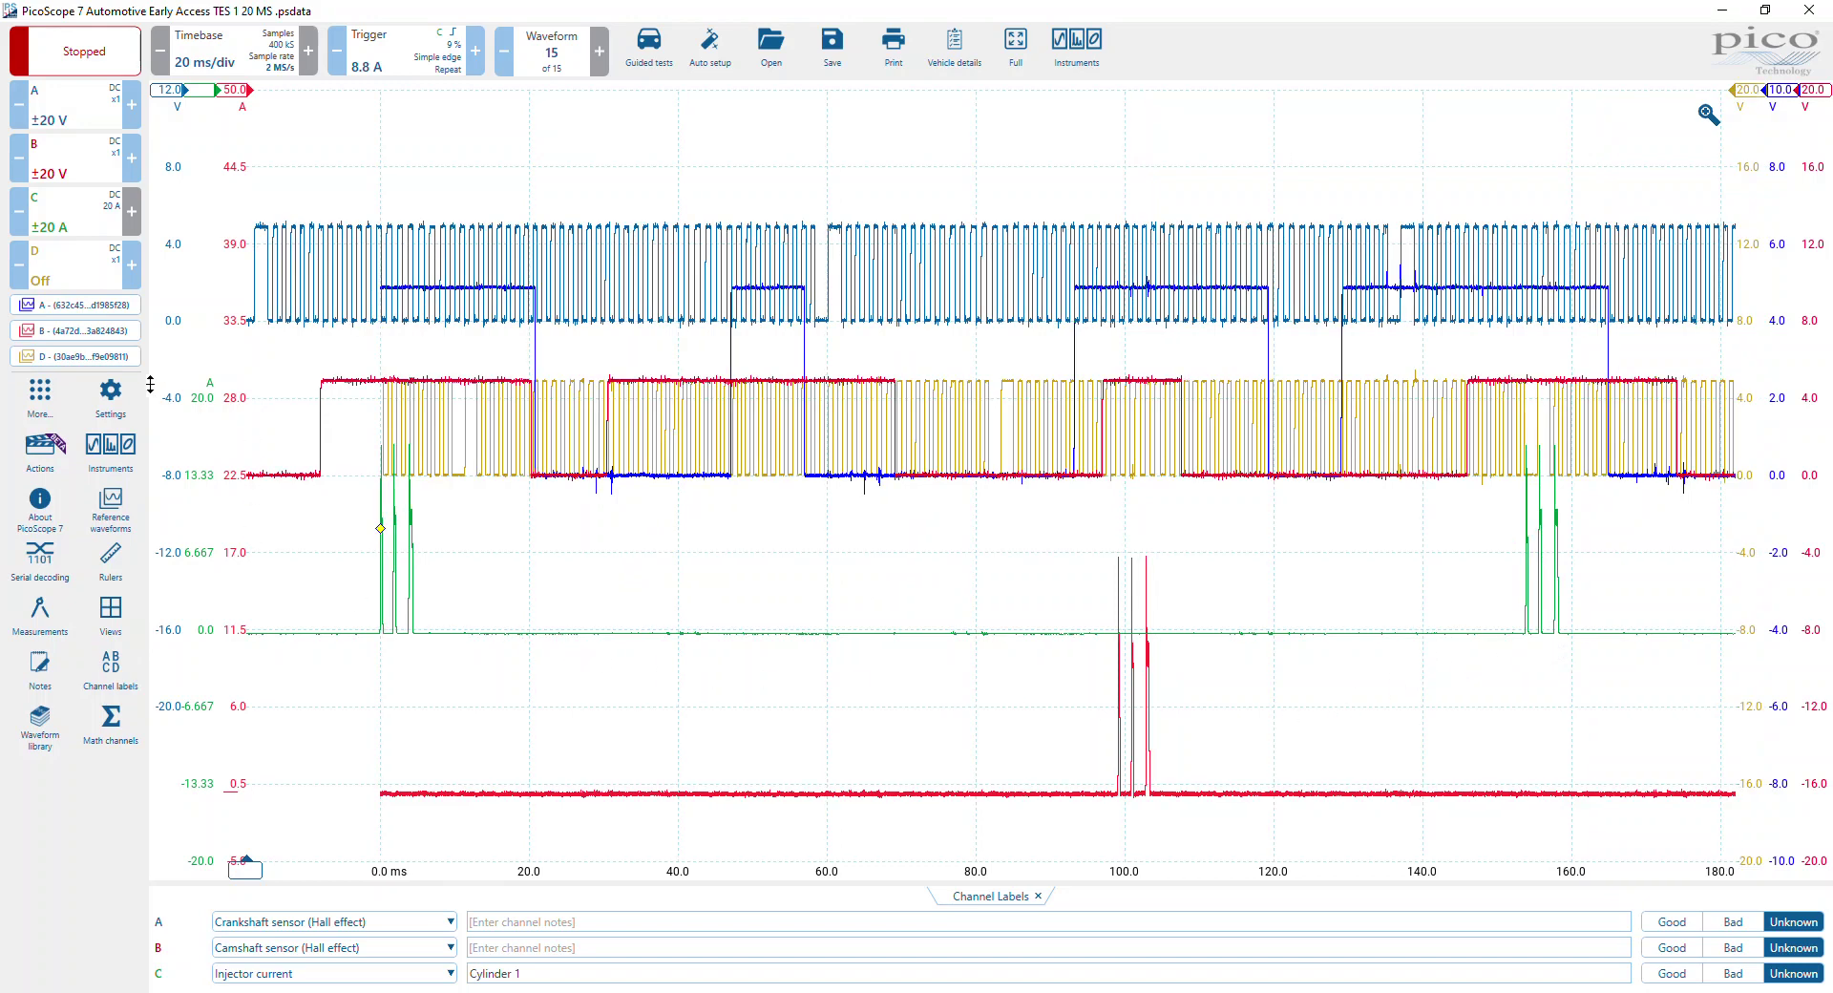
- Raise the live crankshaft, camshaft and injector traces and move reference crankshaft and camshaft lower
drag(158, 384, 164, 318)
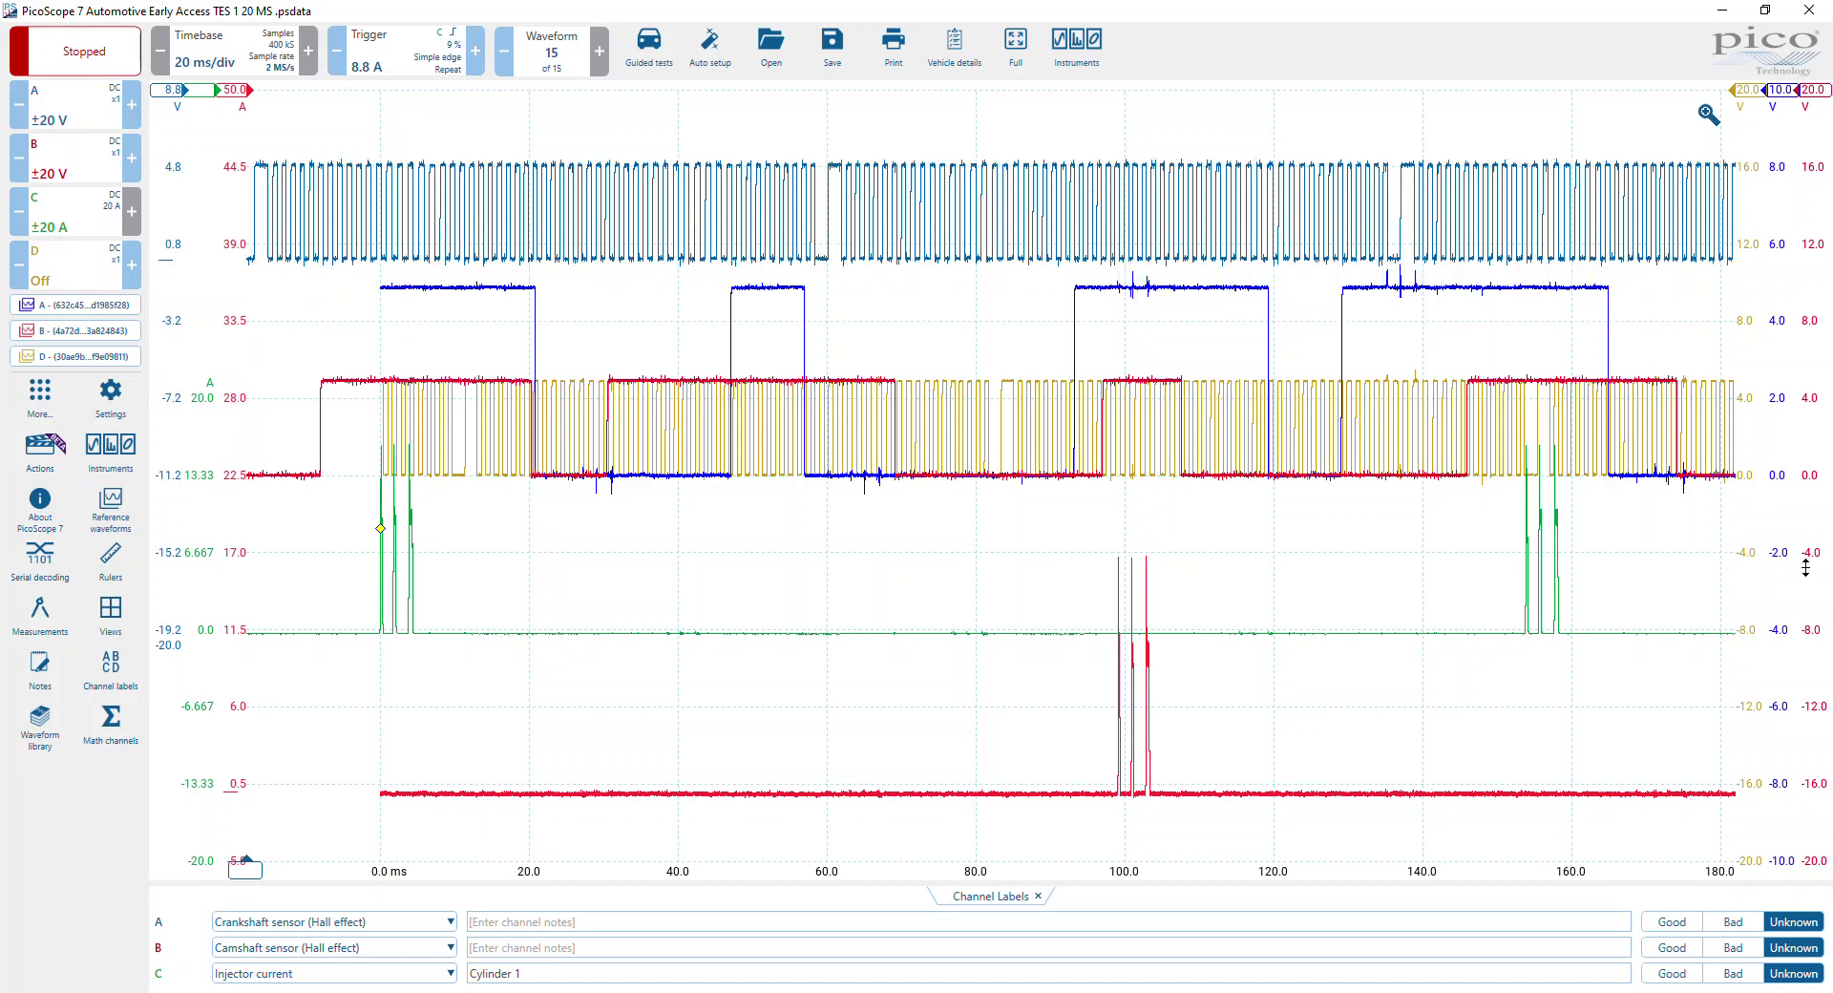
mouse_move(237, 498)
mouse_down()
mouse_move(242, 456)
mouse_move(235, 544)
mouse_up()
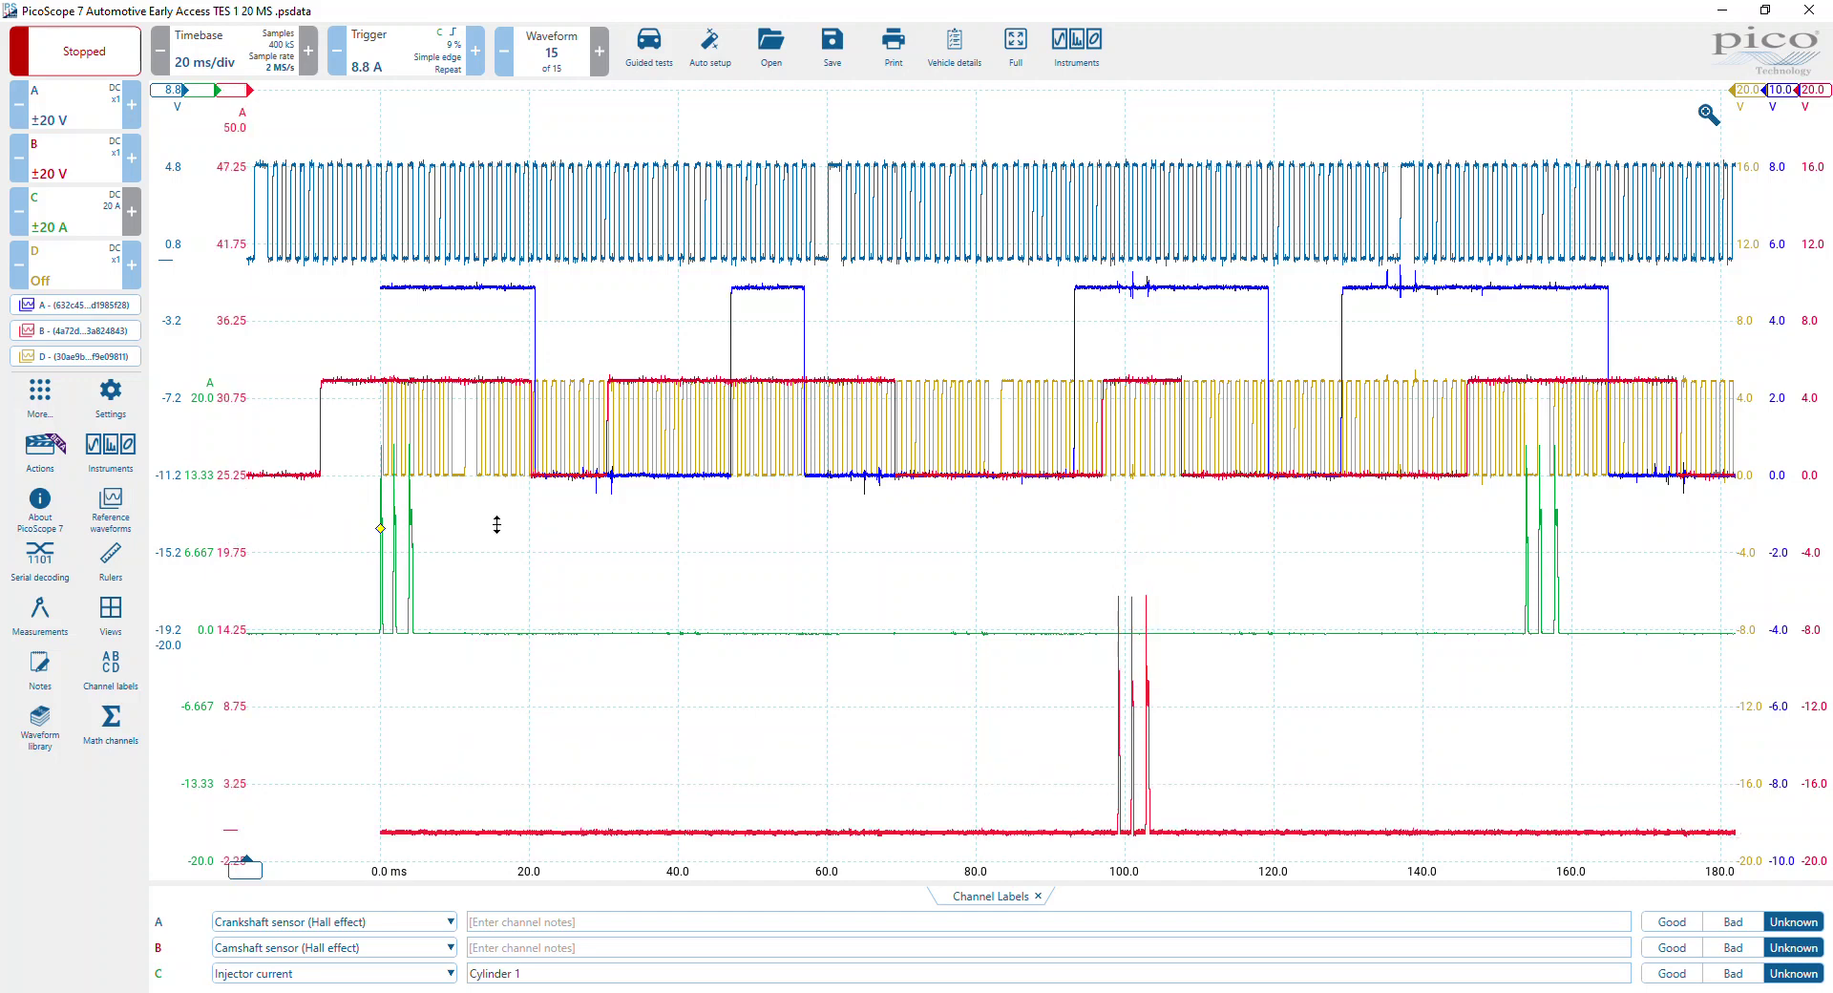
drag(1825, 536, 1825, 452)
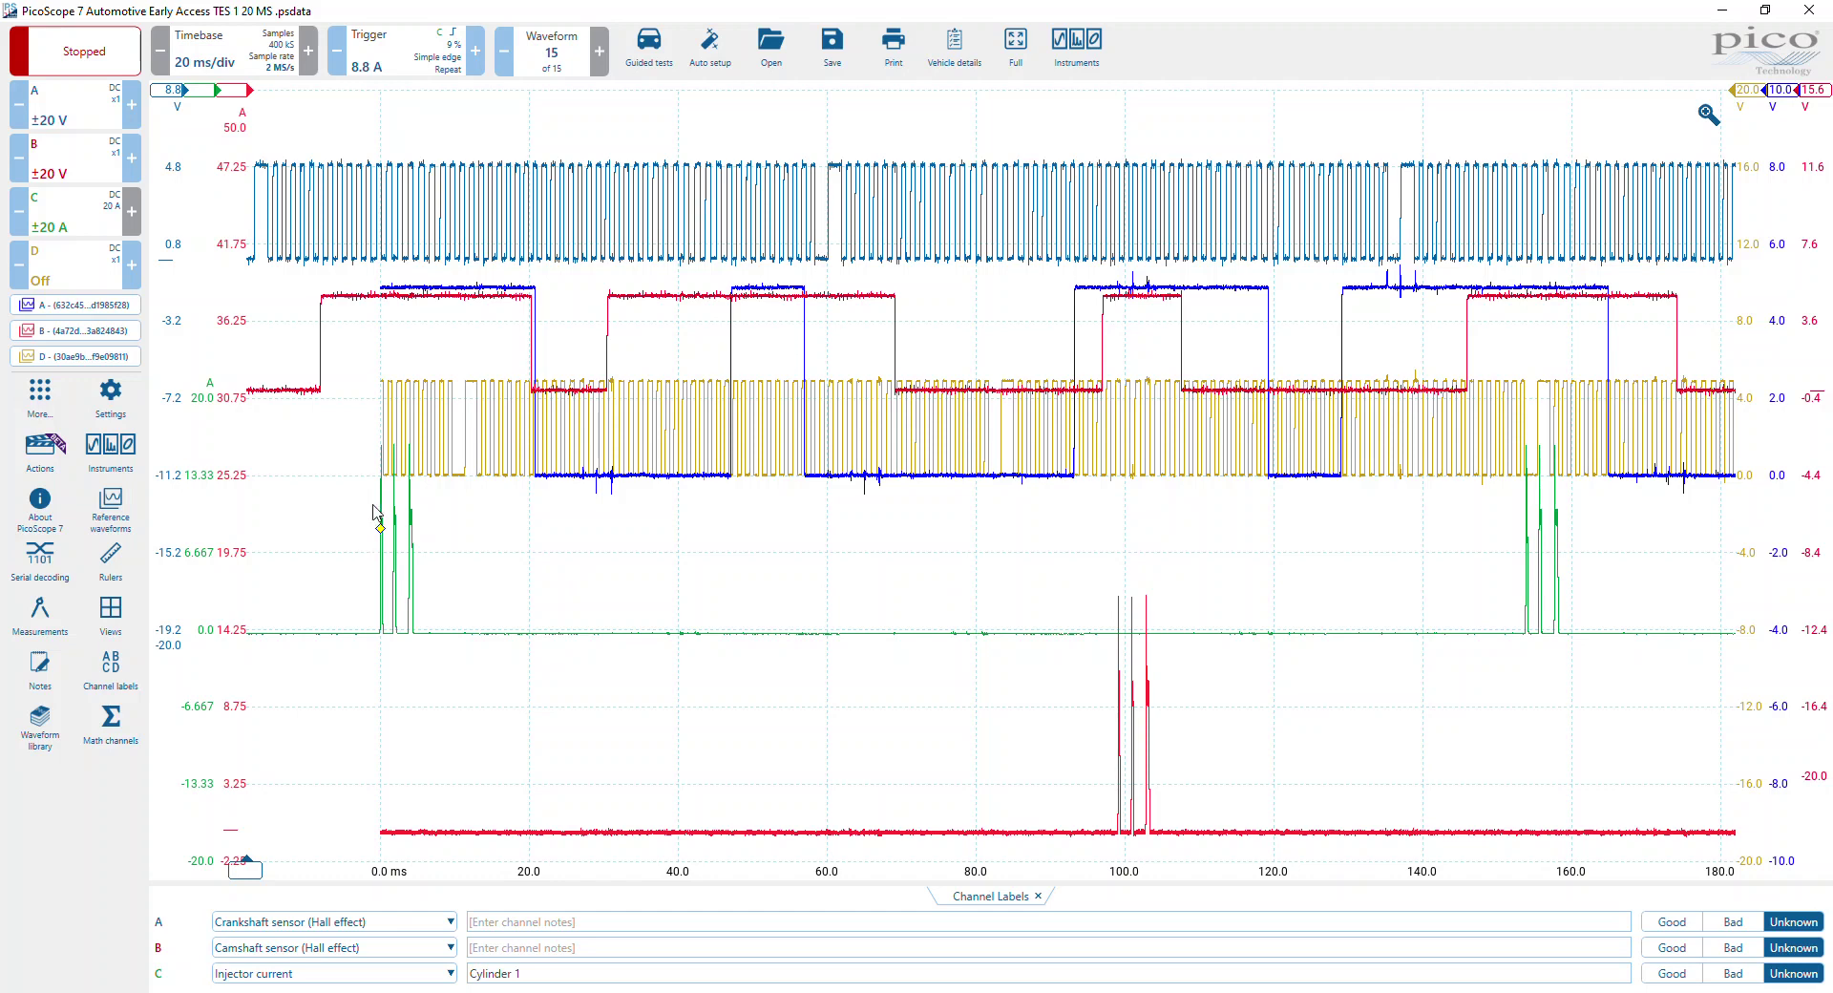
drag(207, 578, 207, 477)
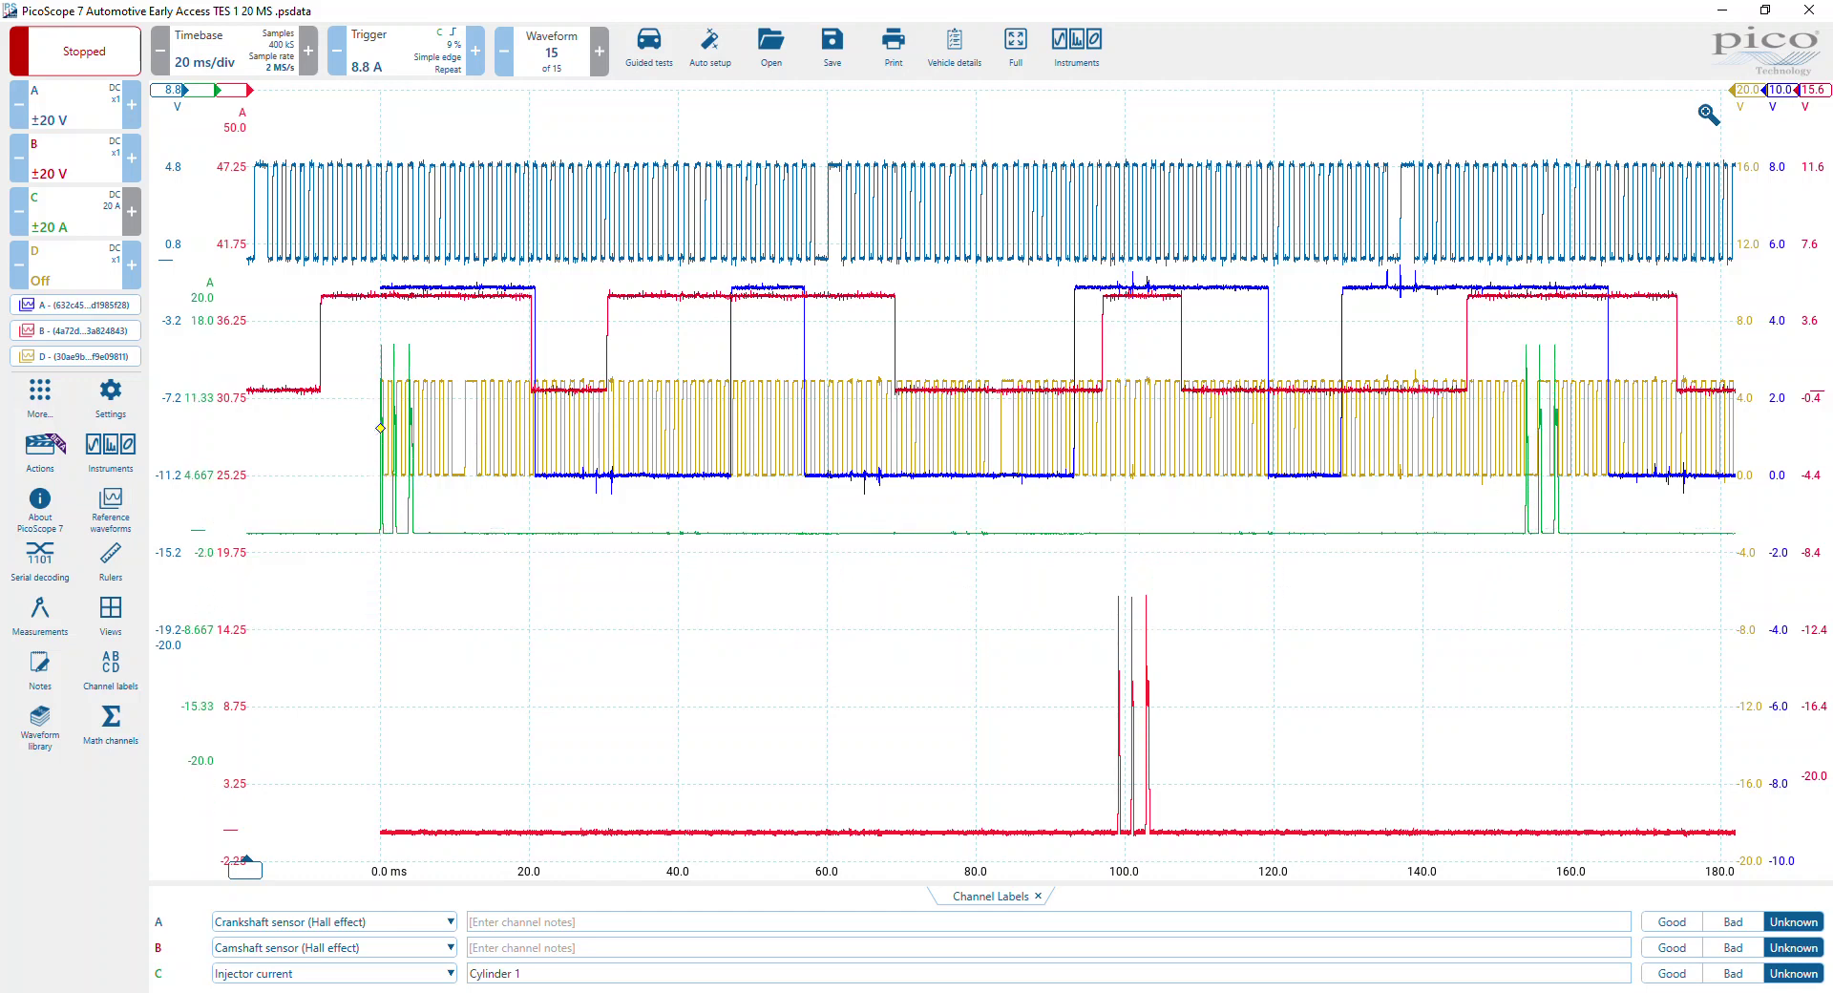
drag(1752, 522, 1738, 738)
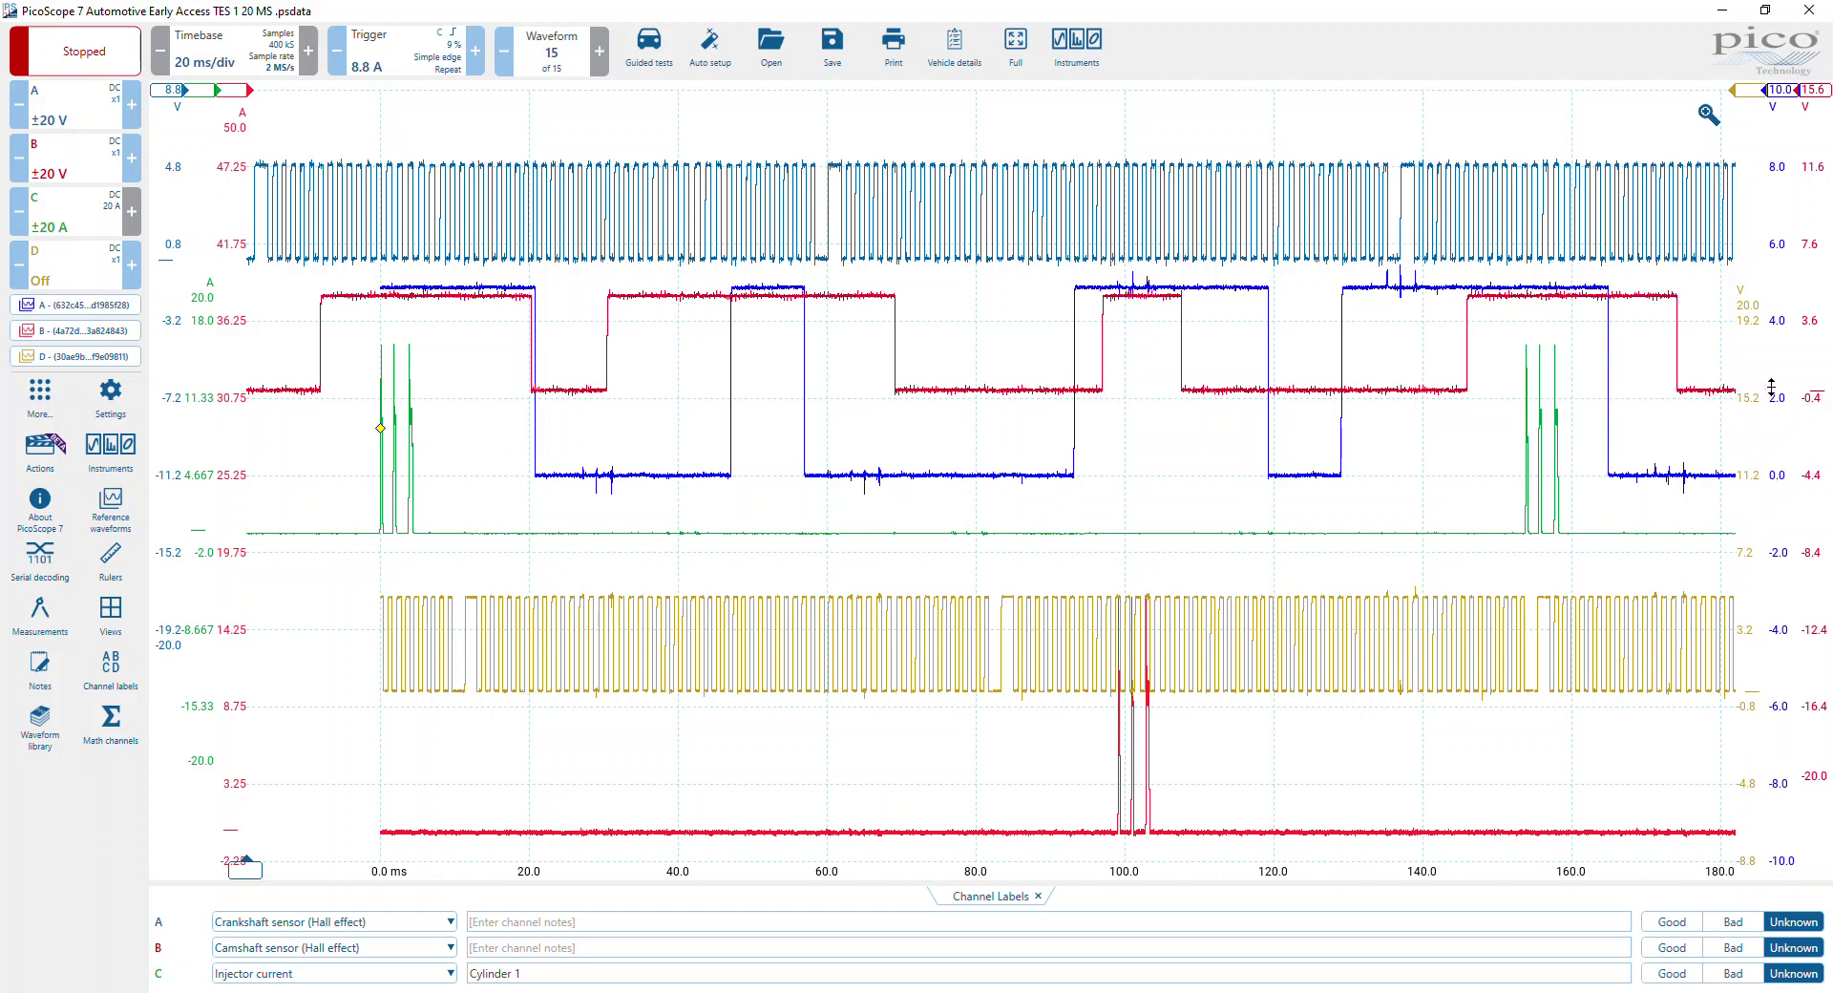
drag(1773, 385, 1774, 725)
- Fine-tune the reference injector, reference crankshaft and live injector offsets into separate bands
scroll(1775, 725, down, 4)
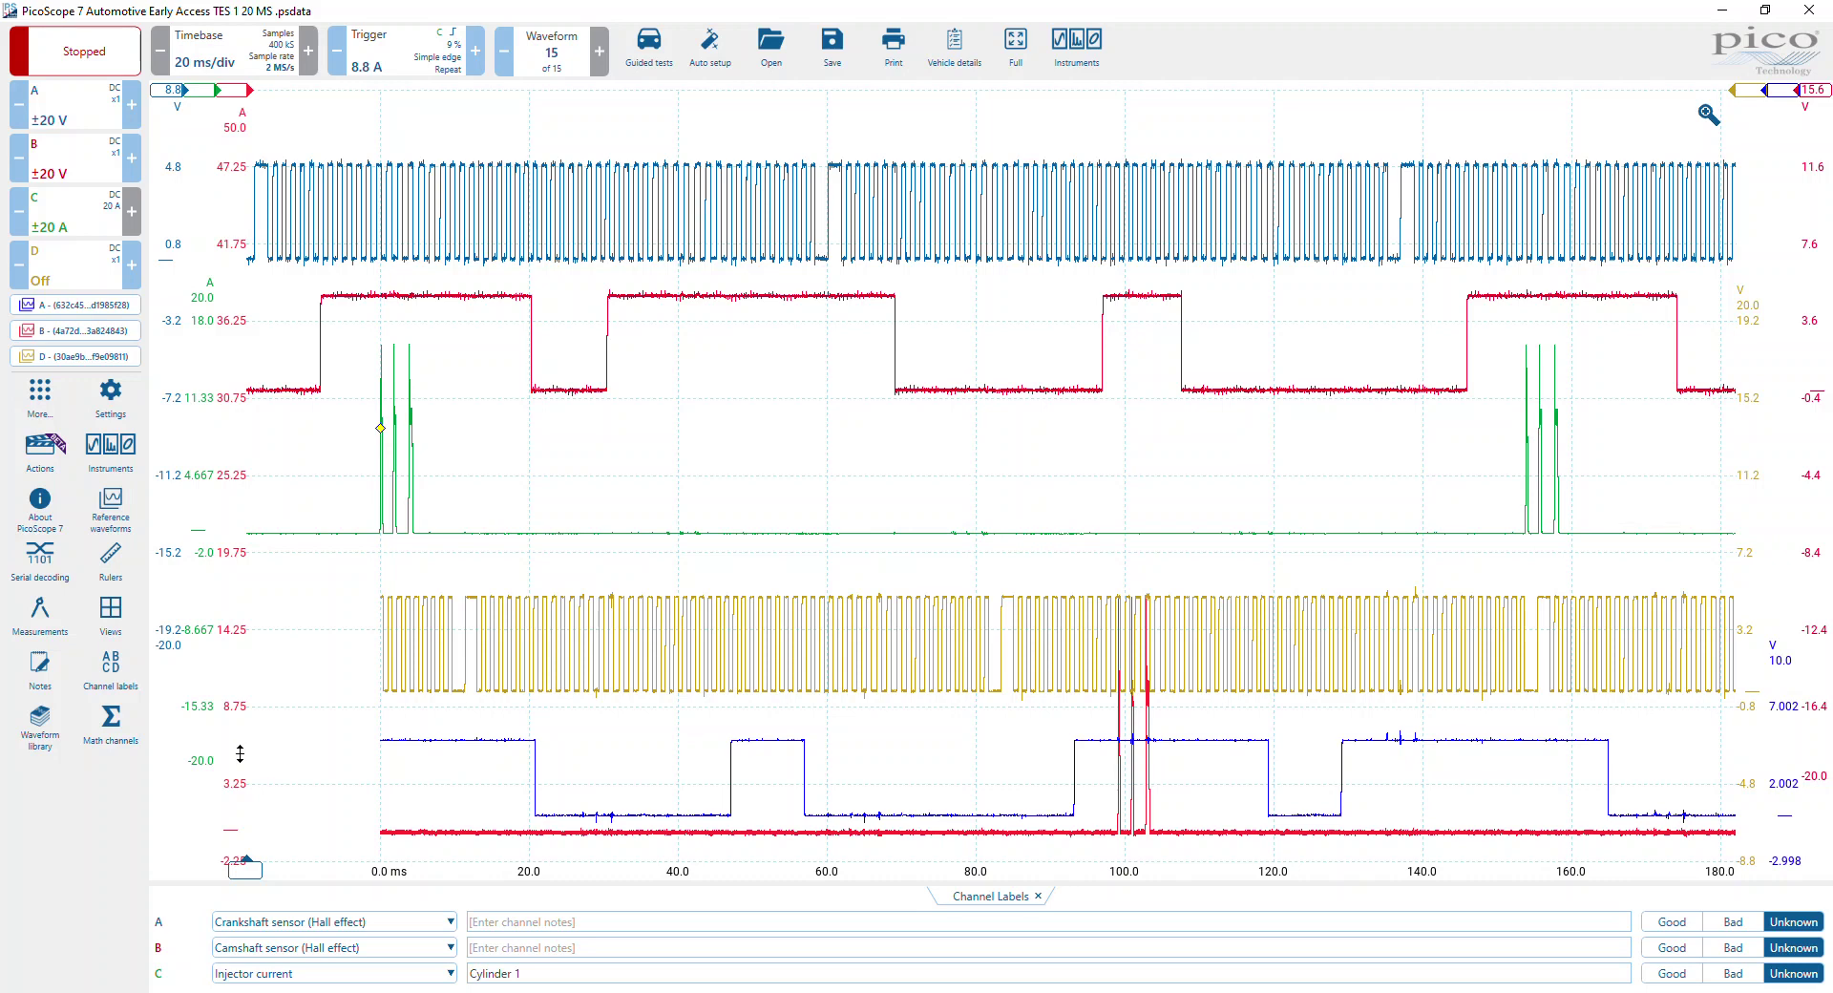
scroll(239, 755, down, 2)
drag(239, 754, 239, 814)
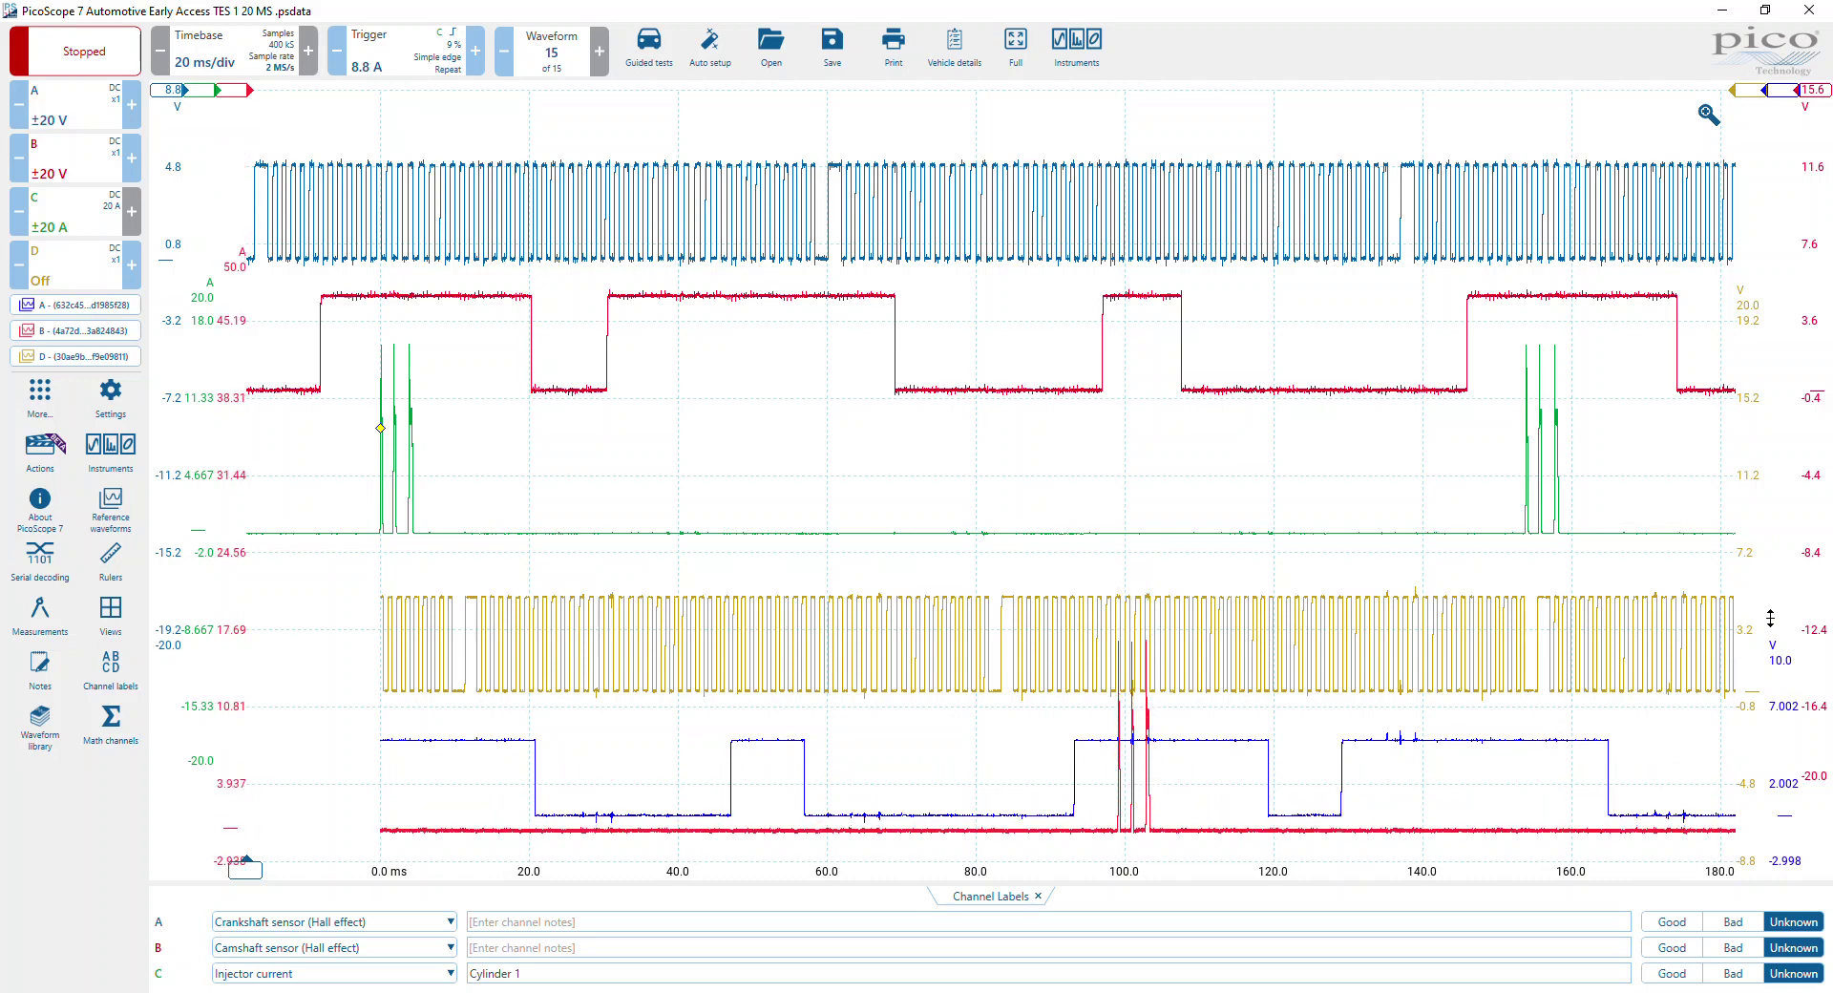
drag(1758, 629, 1756, 583)
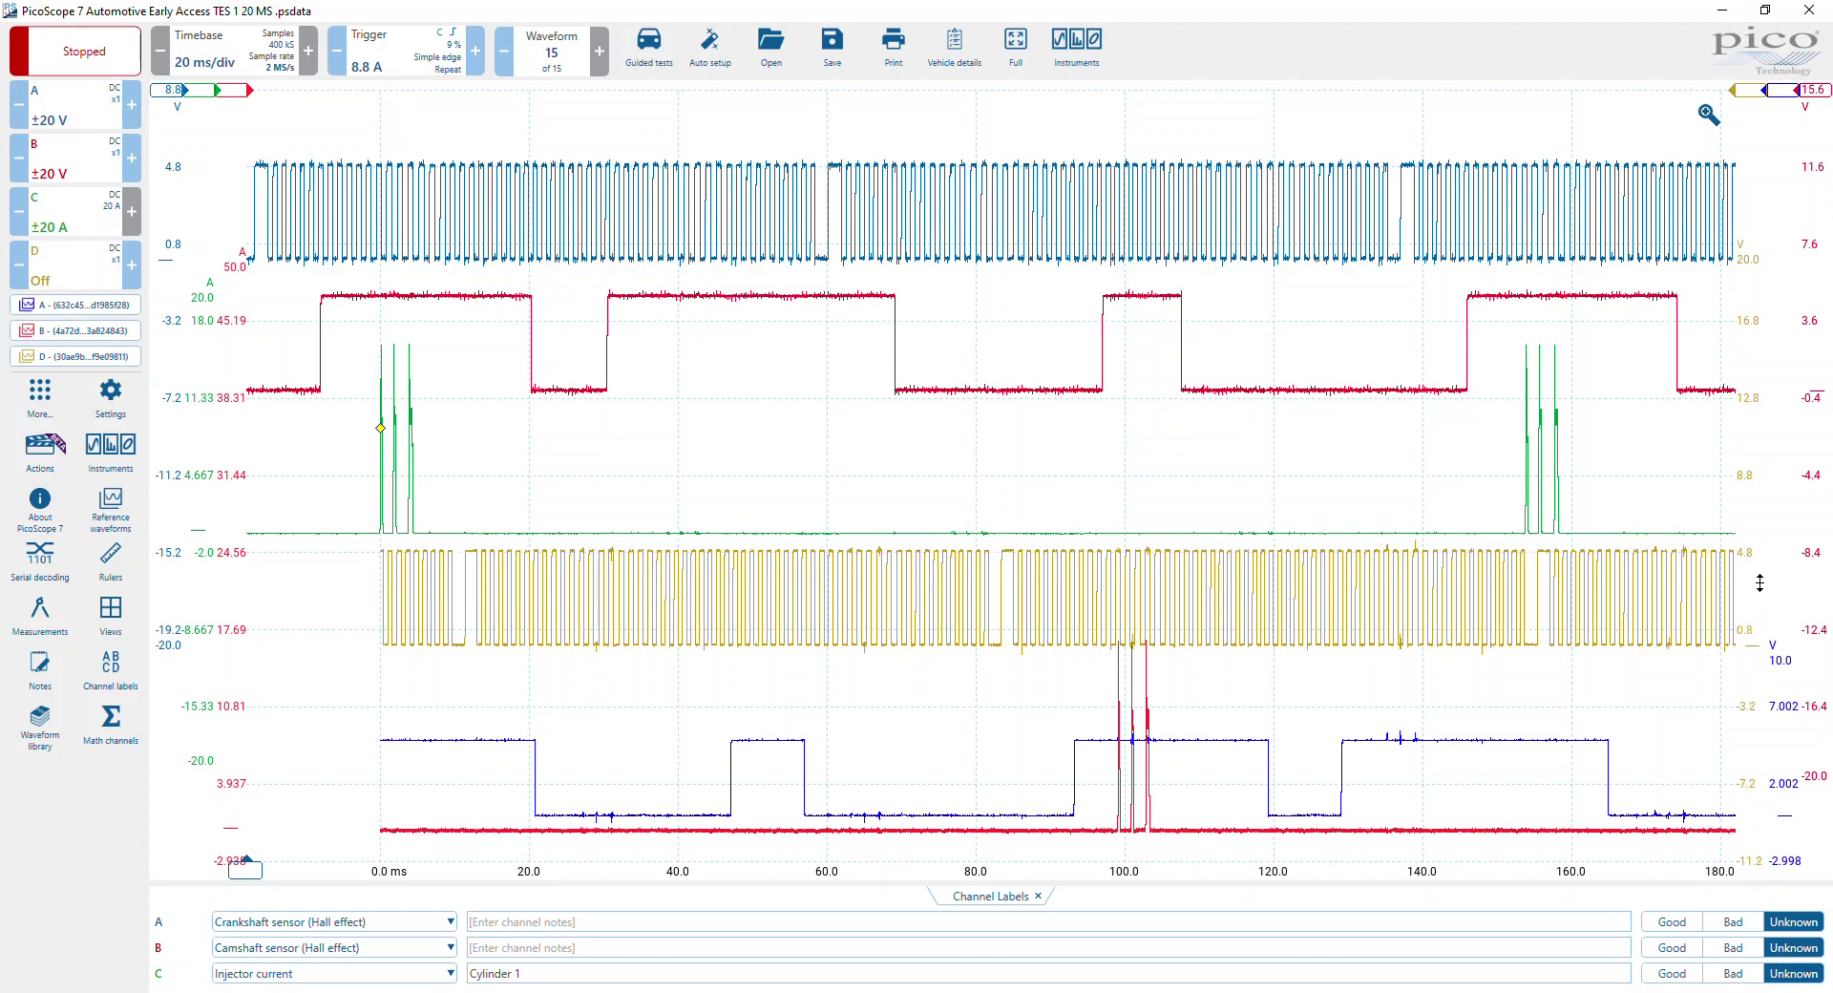
drag(192, 496, 198, 465)
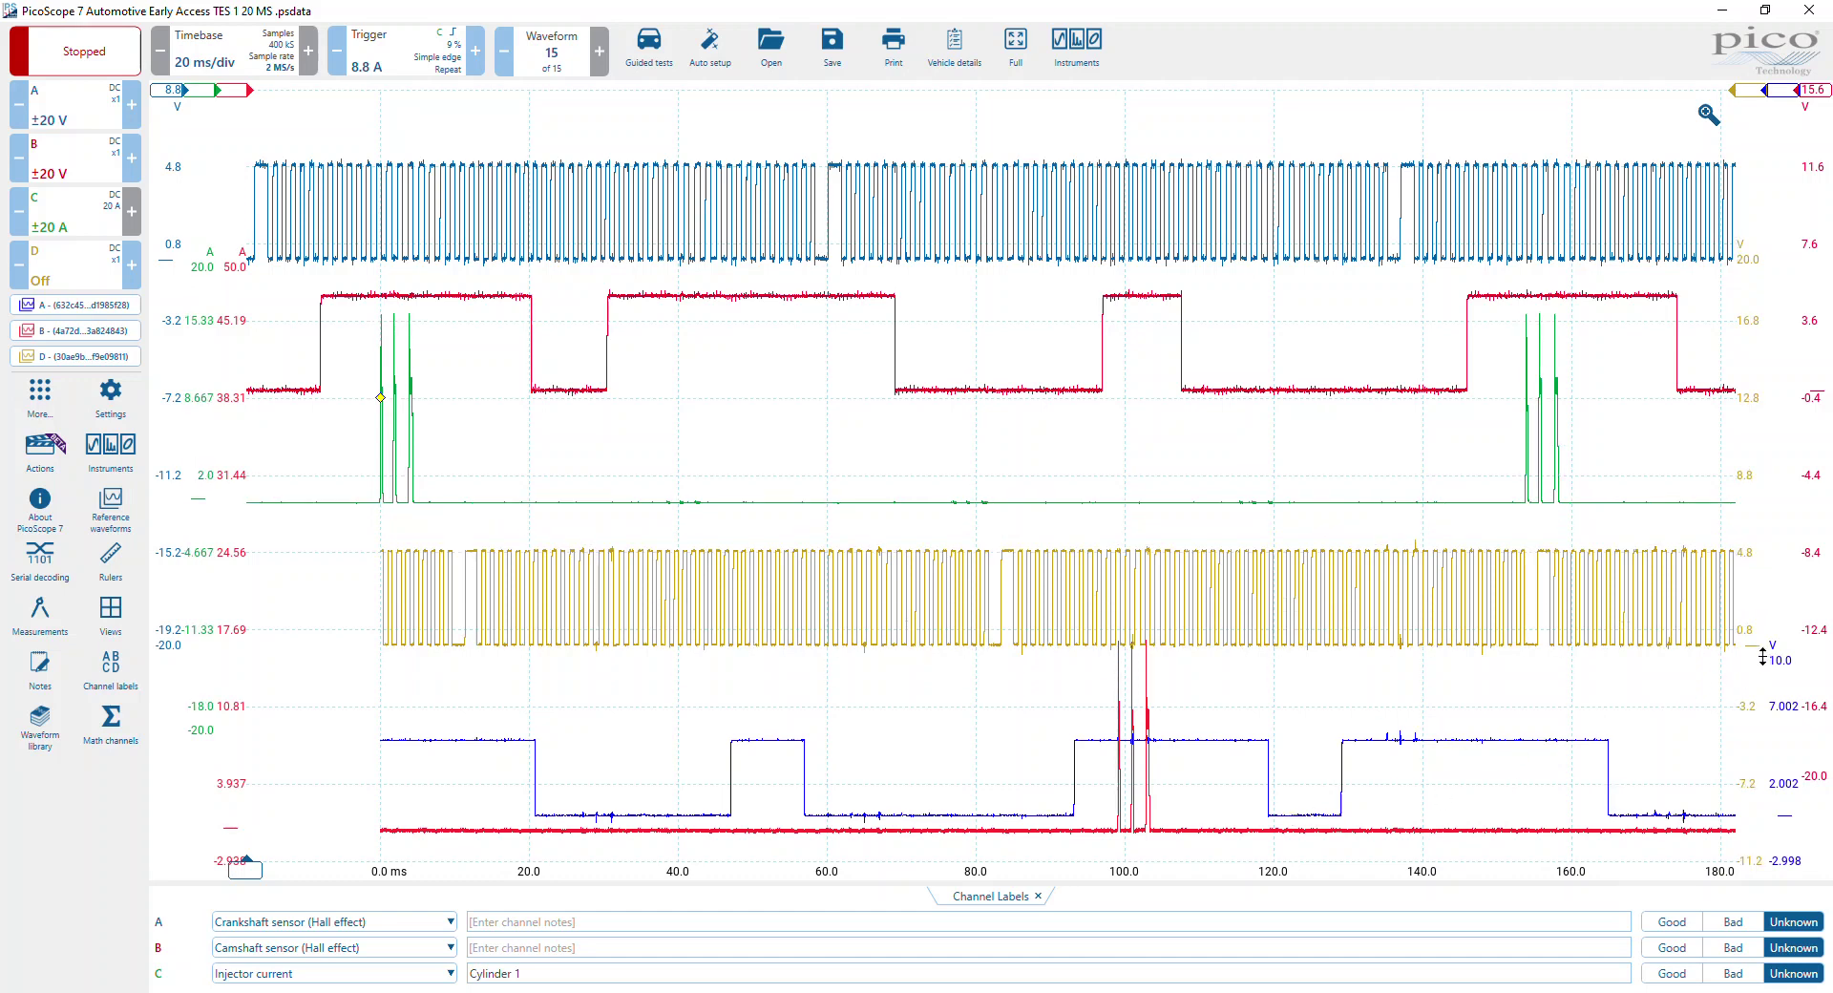
drag(1753, 693, 1750, 677)
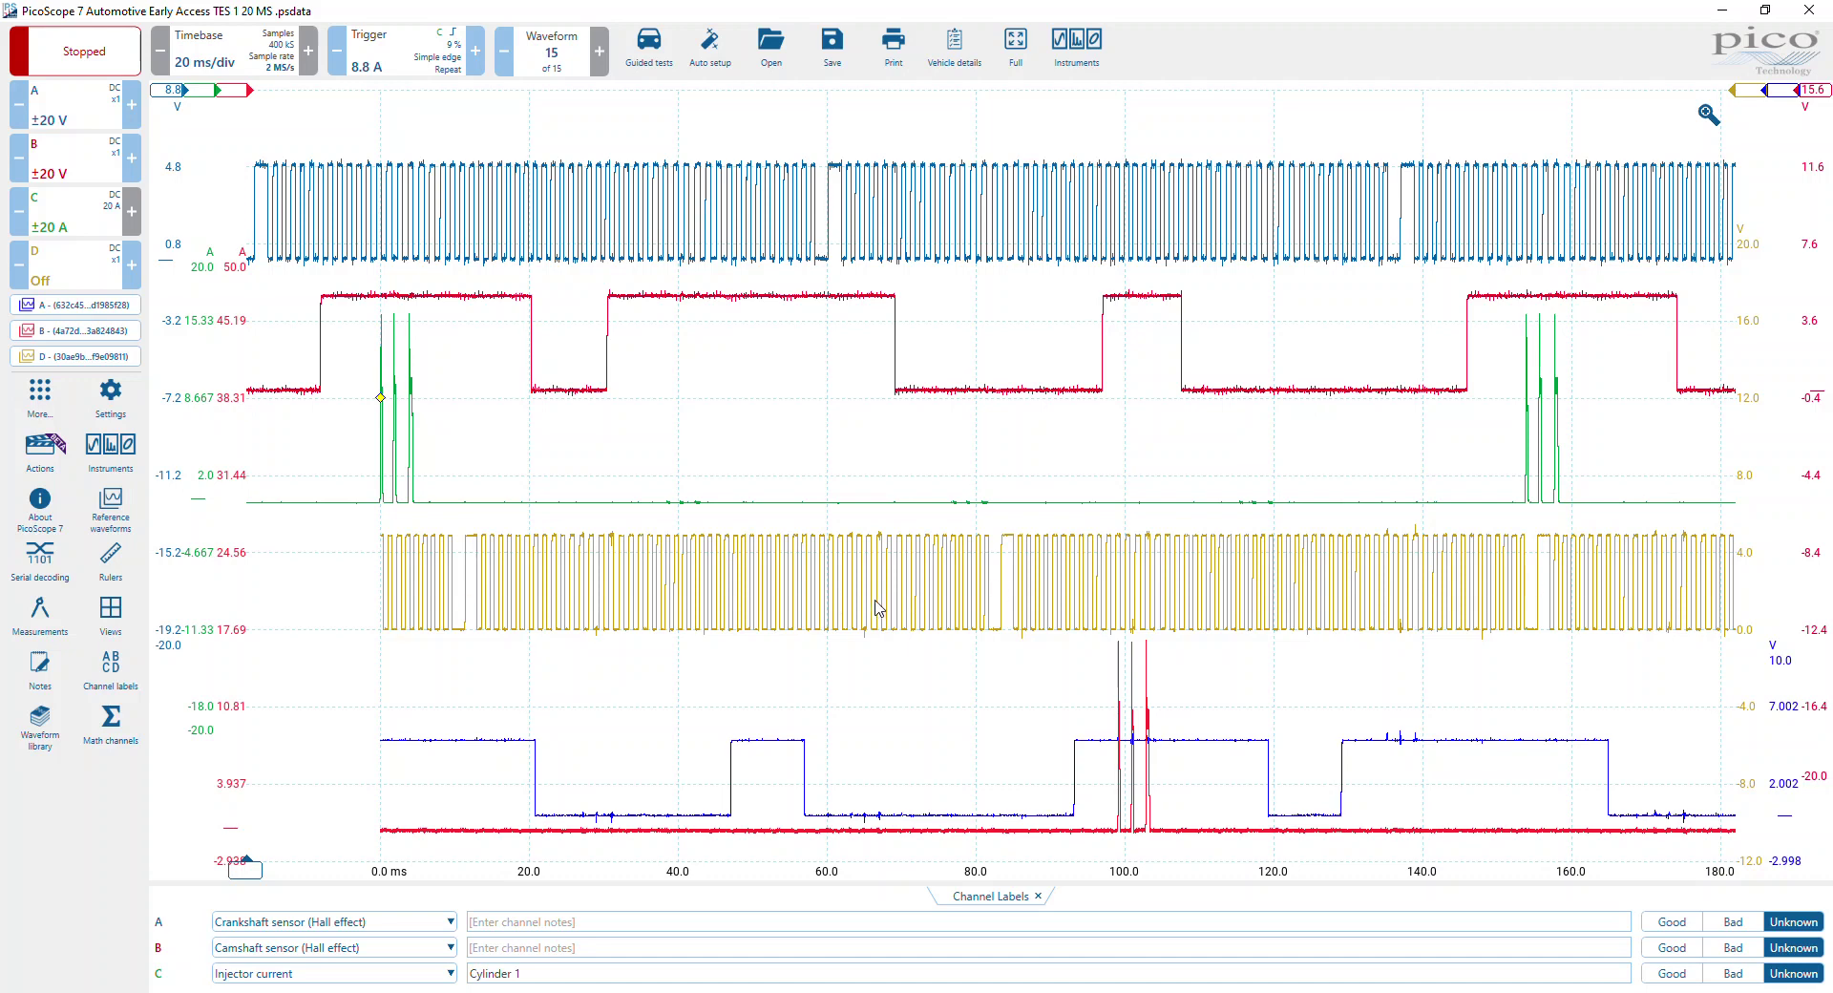
click(61, 359)
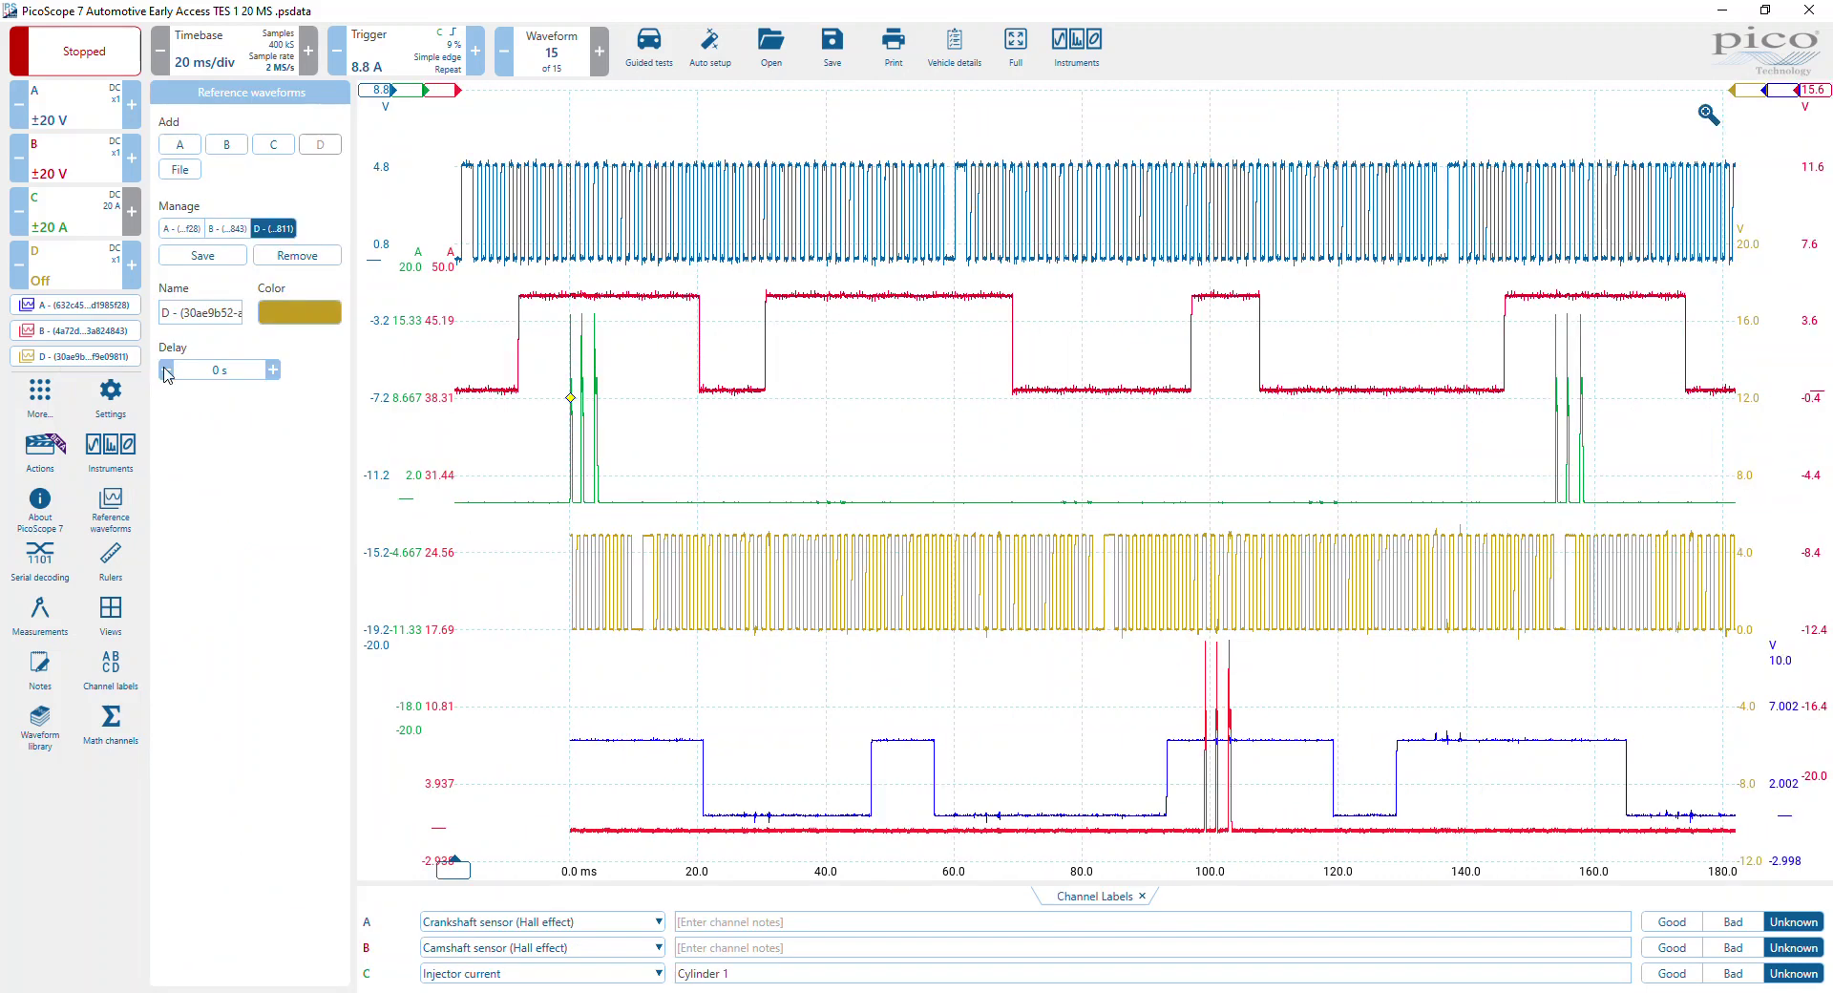
- Shift reference D's delay earlier in six 10 ms steps
click(167, 369)
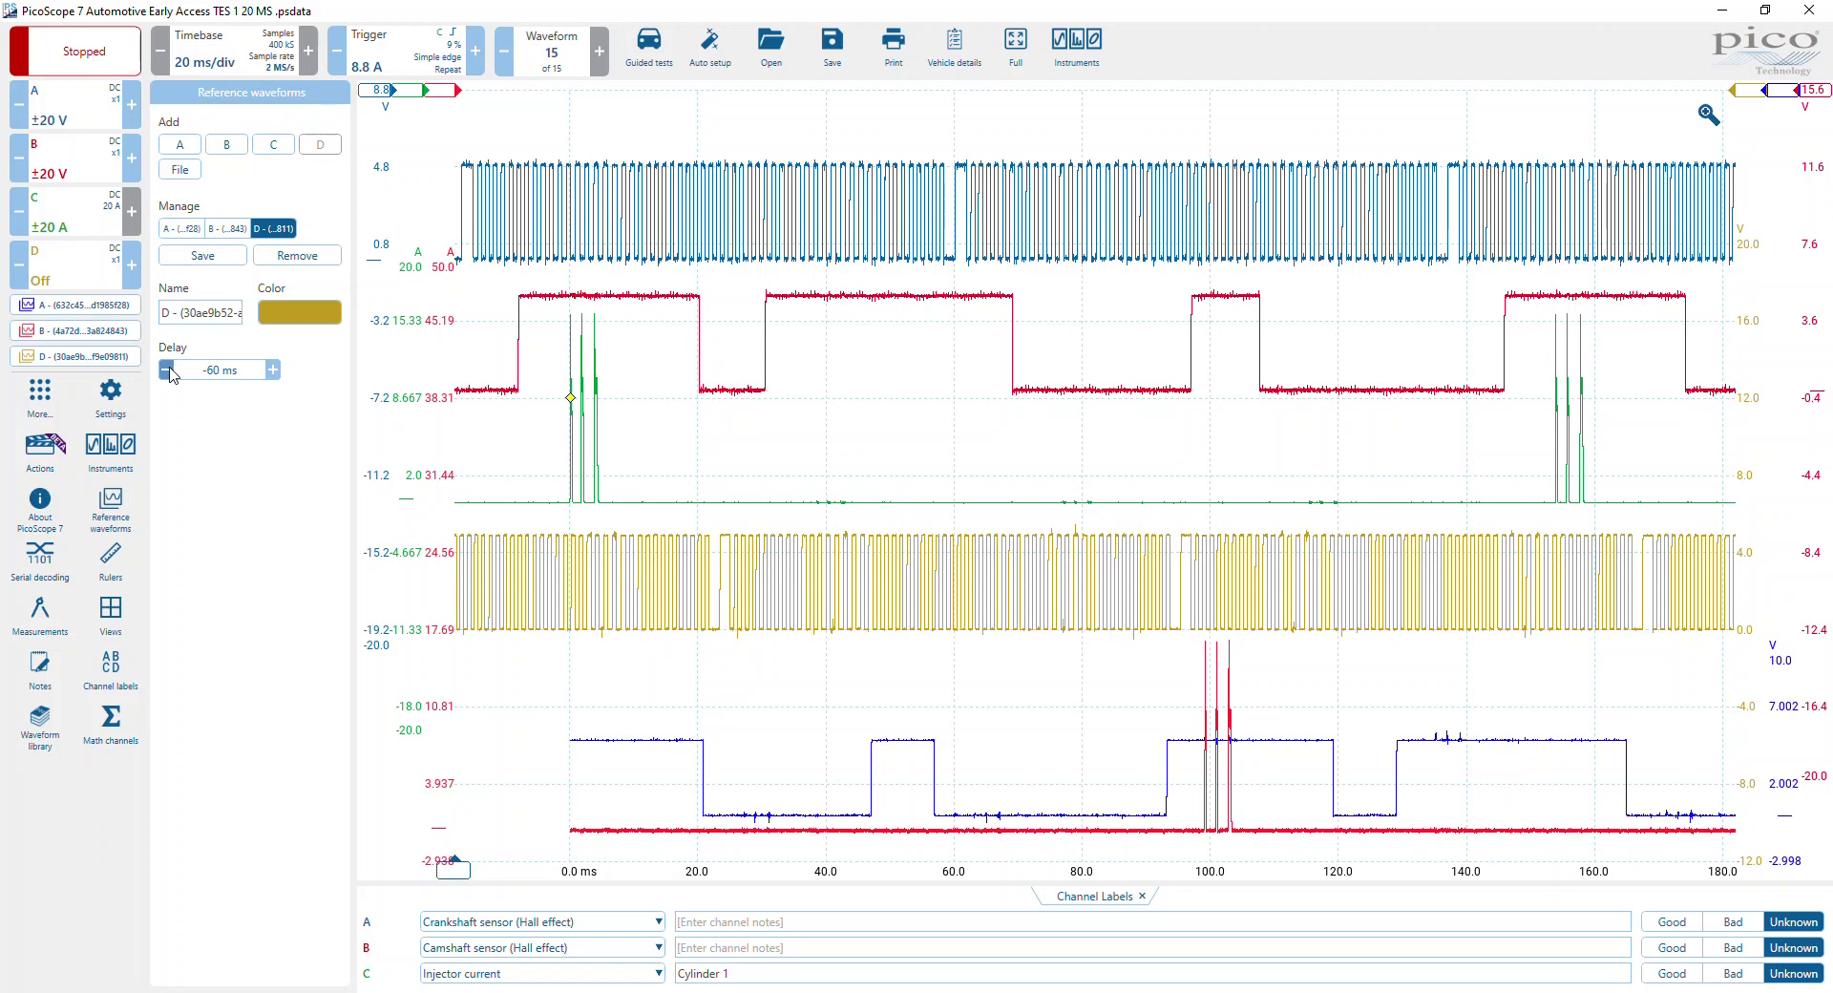
click(167, 369)
click(167, 370)
click(167, 369)
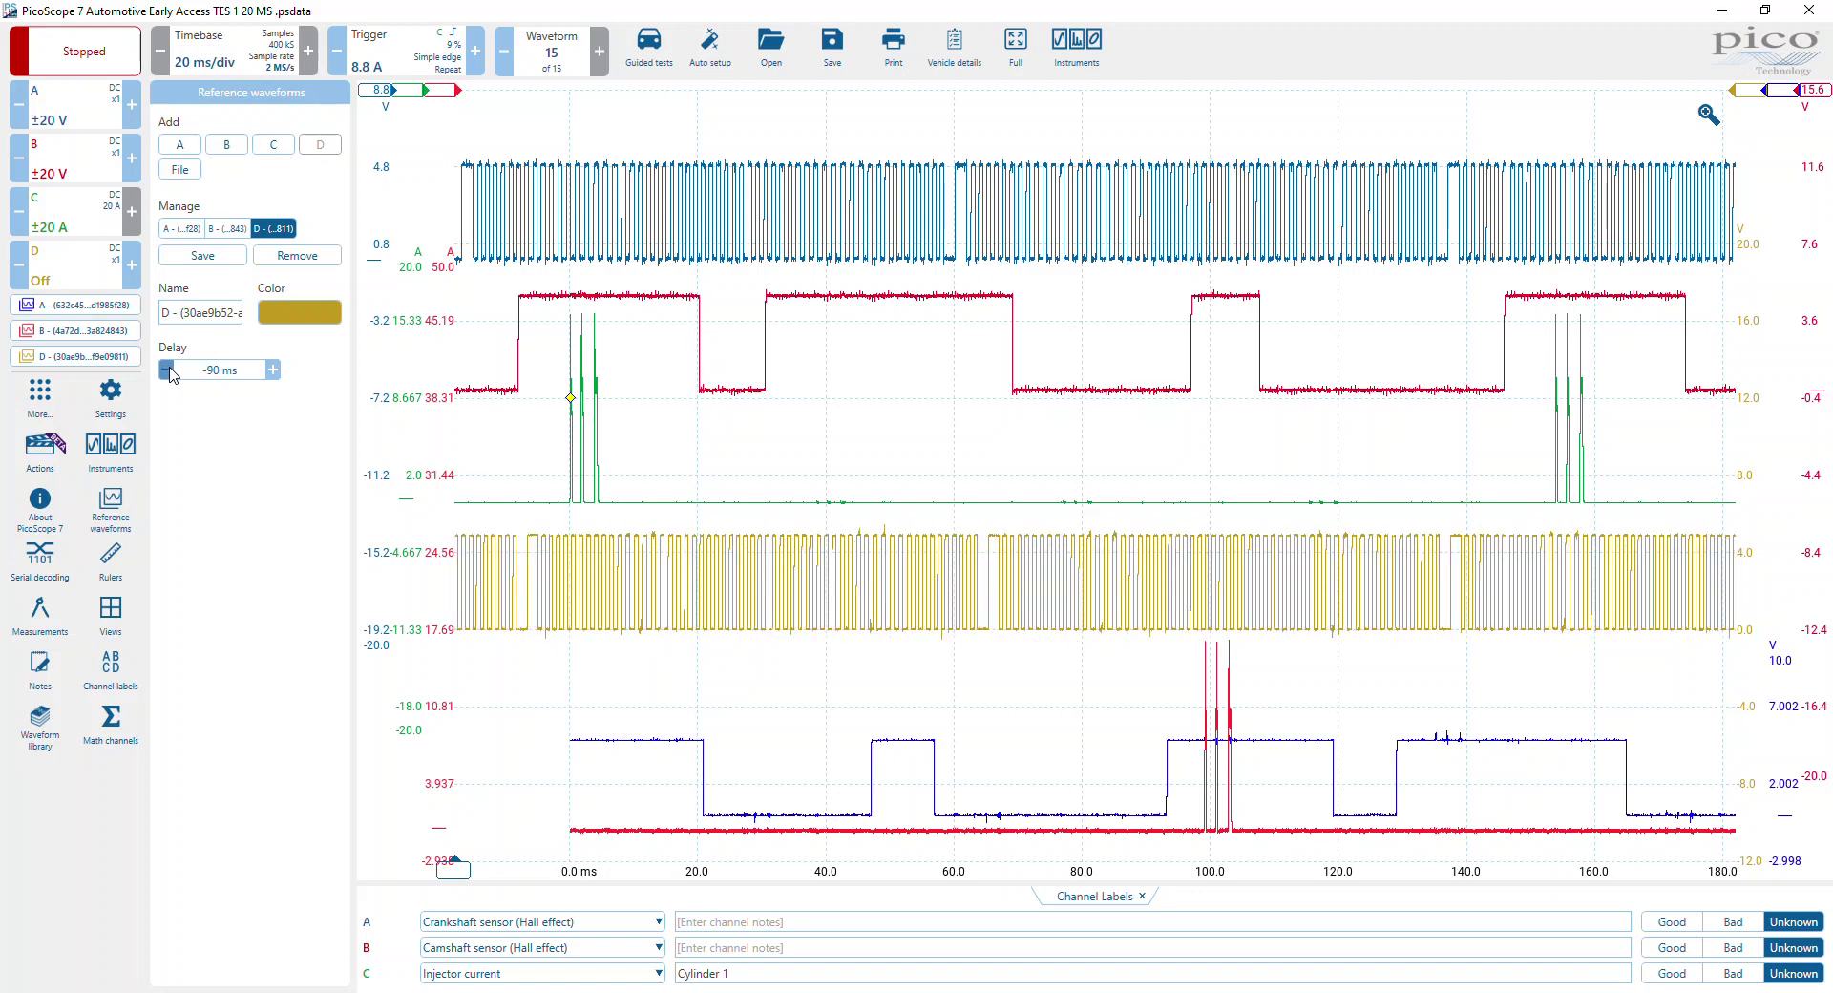
click(167, 370)
click(168, 370)
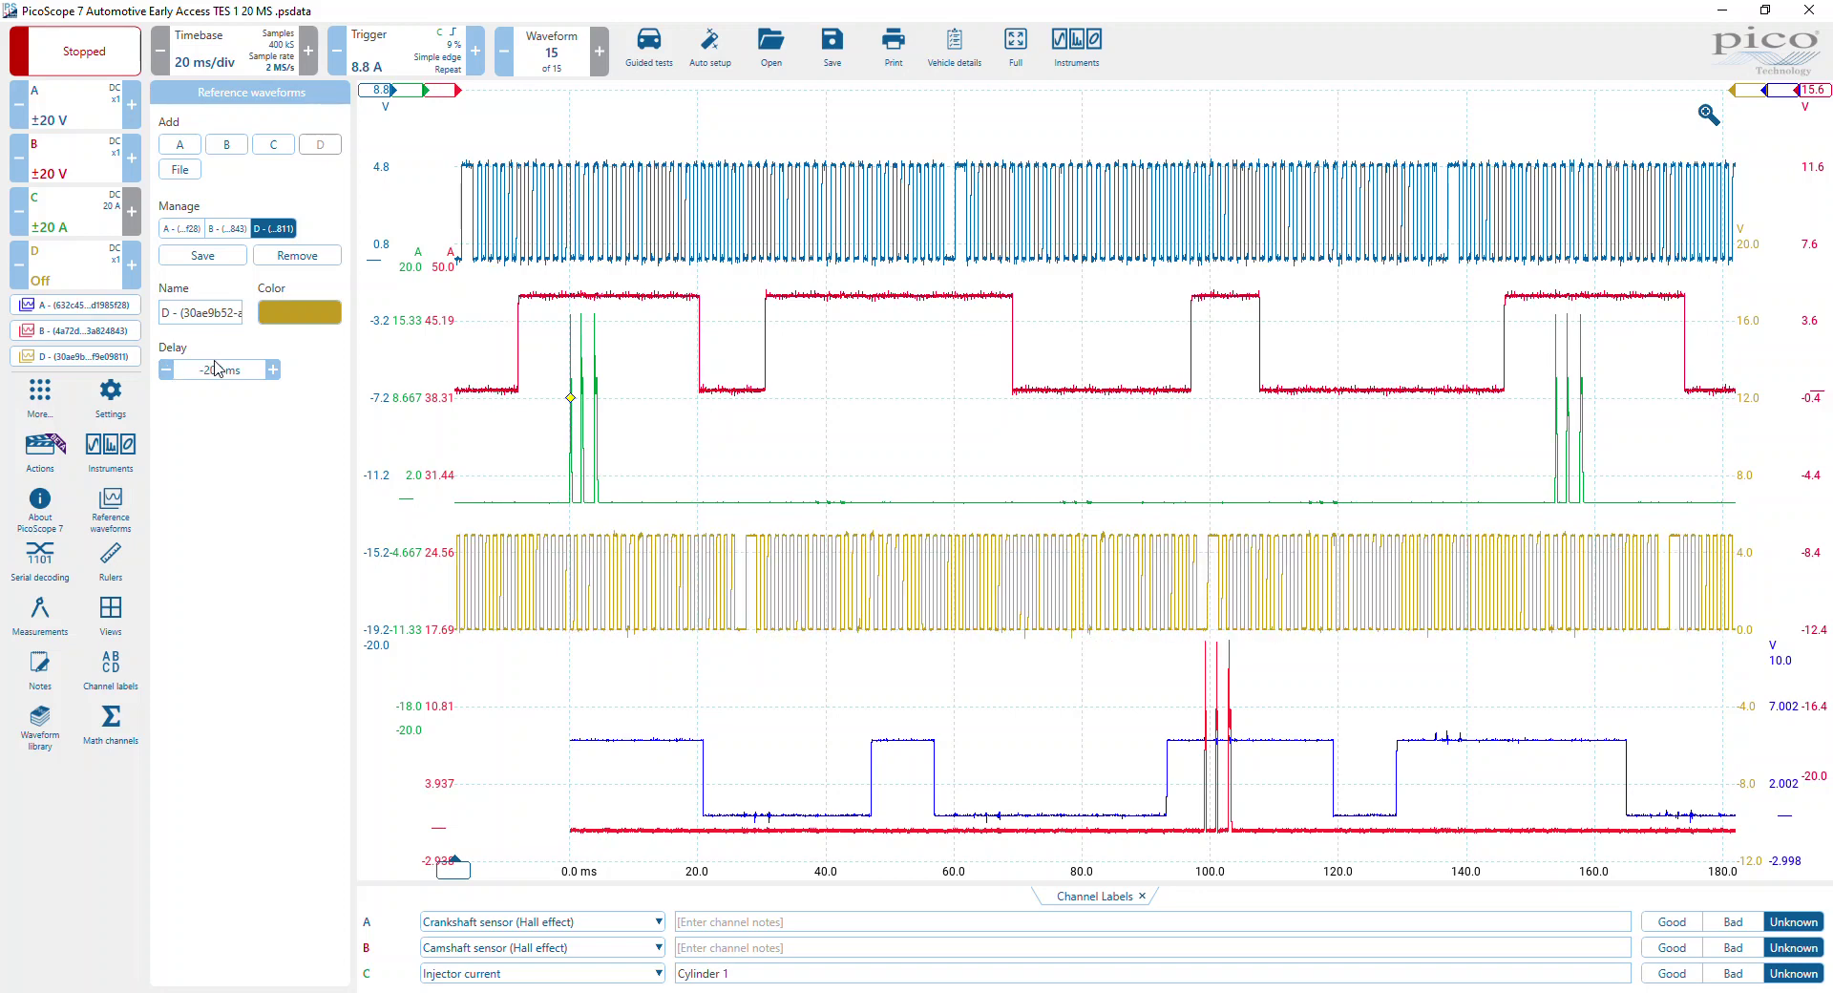
- Return reference D's delay to 0 s and close the Reference waveforms panel
click(273, 369)
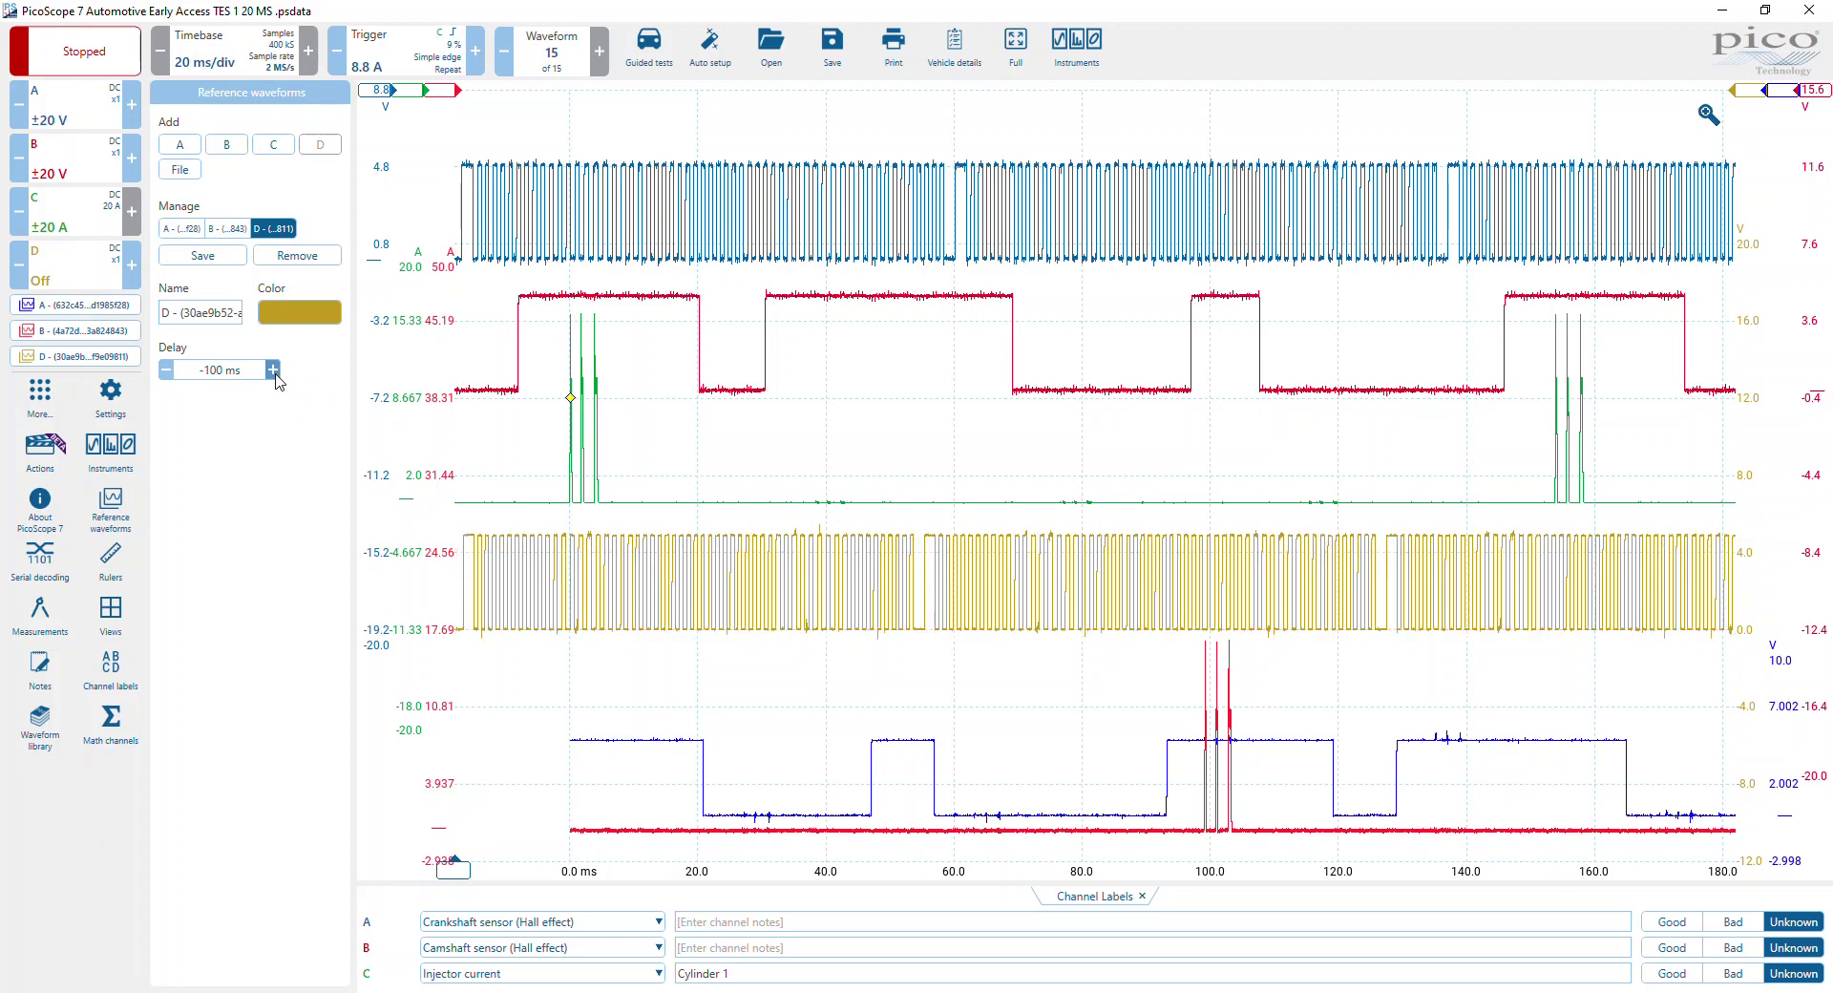
click(273, 369)
click(273, 370)
click(273, 370)
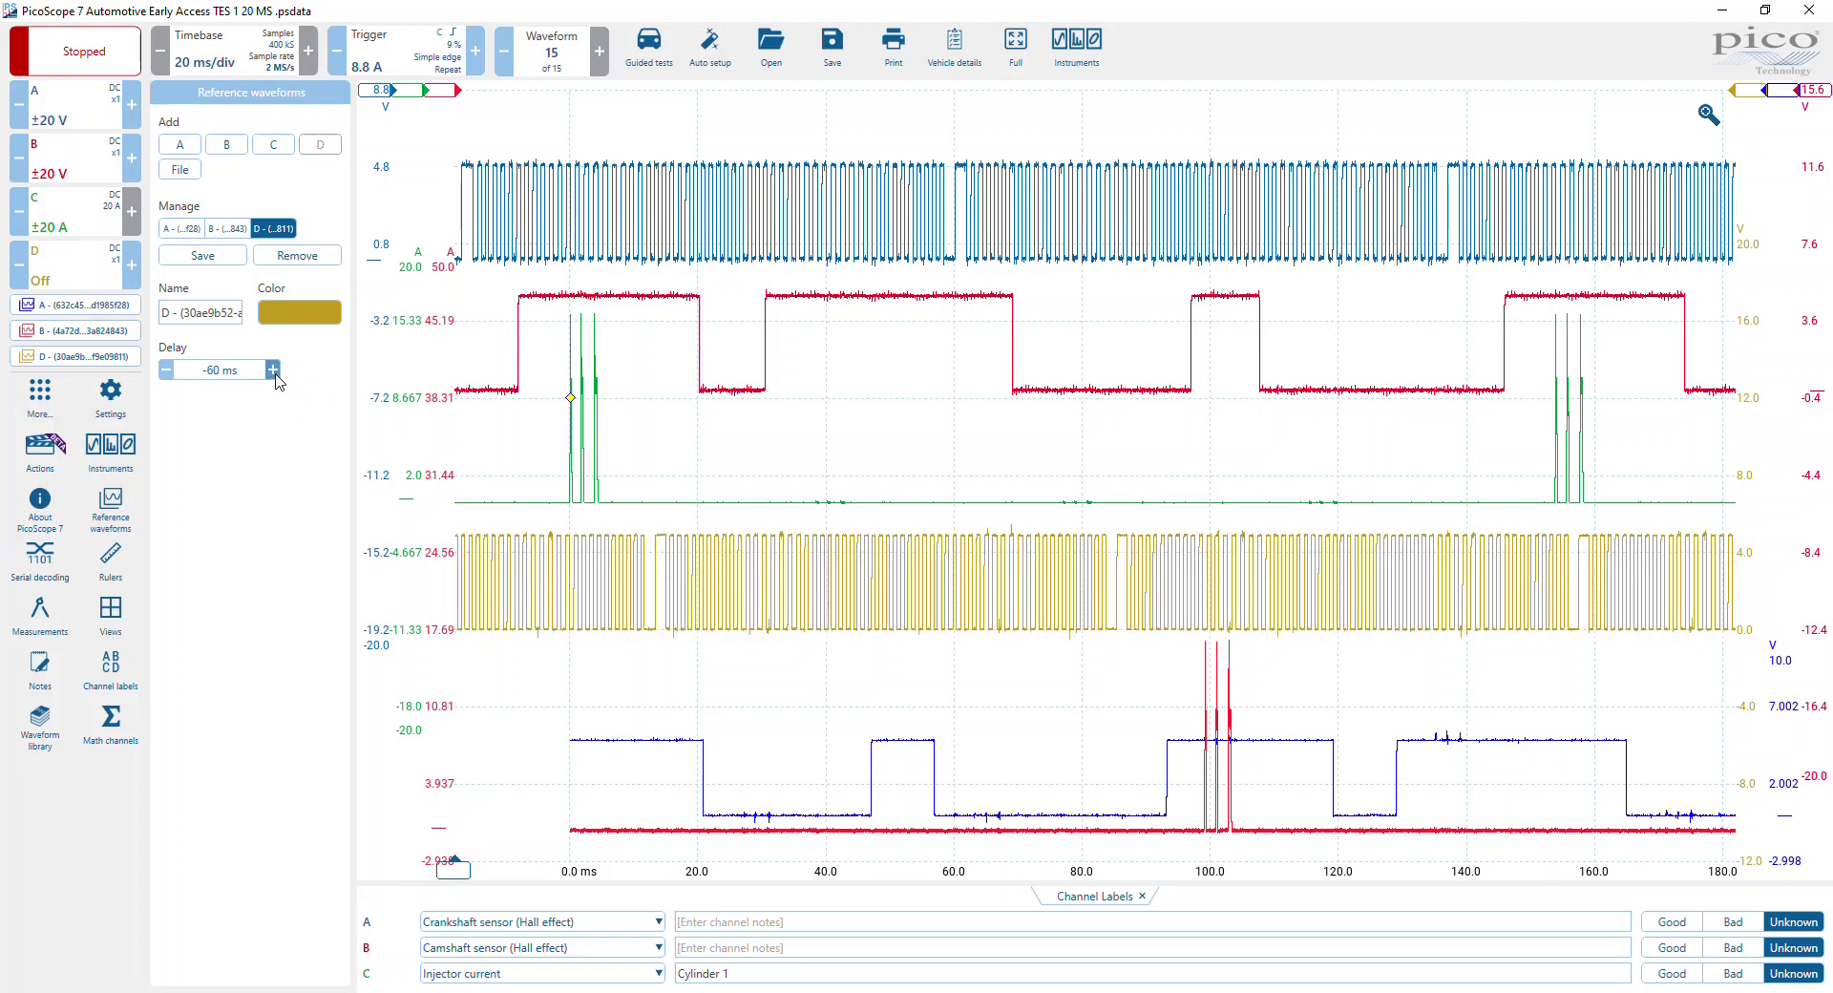
click(273, 369)
click(273, 370)
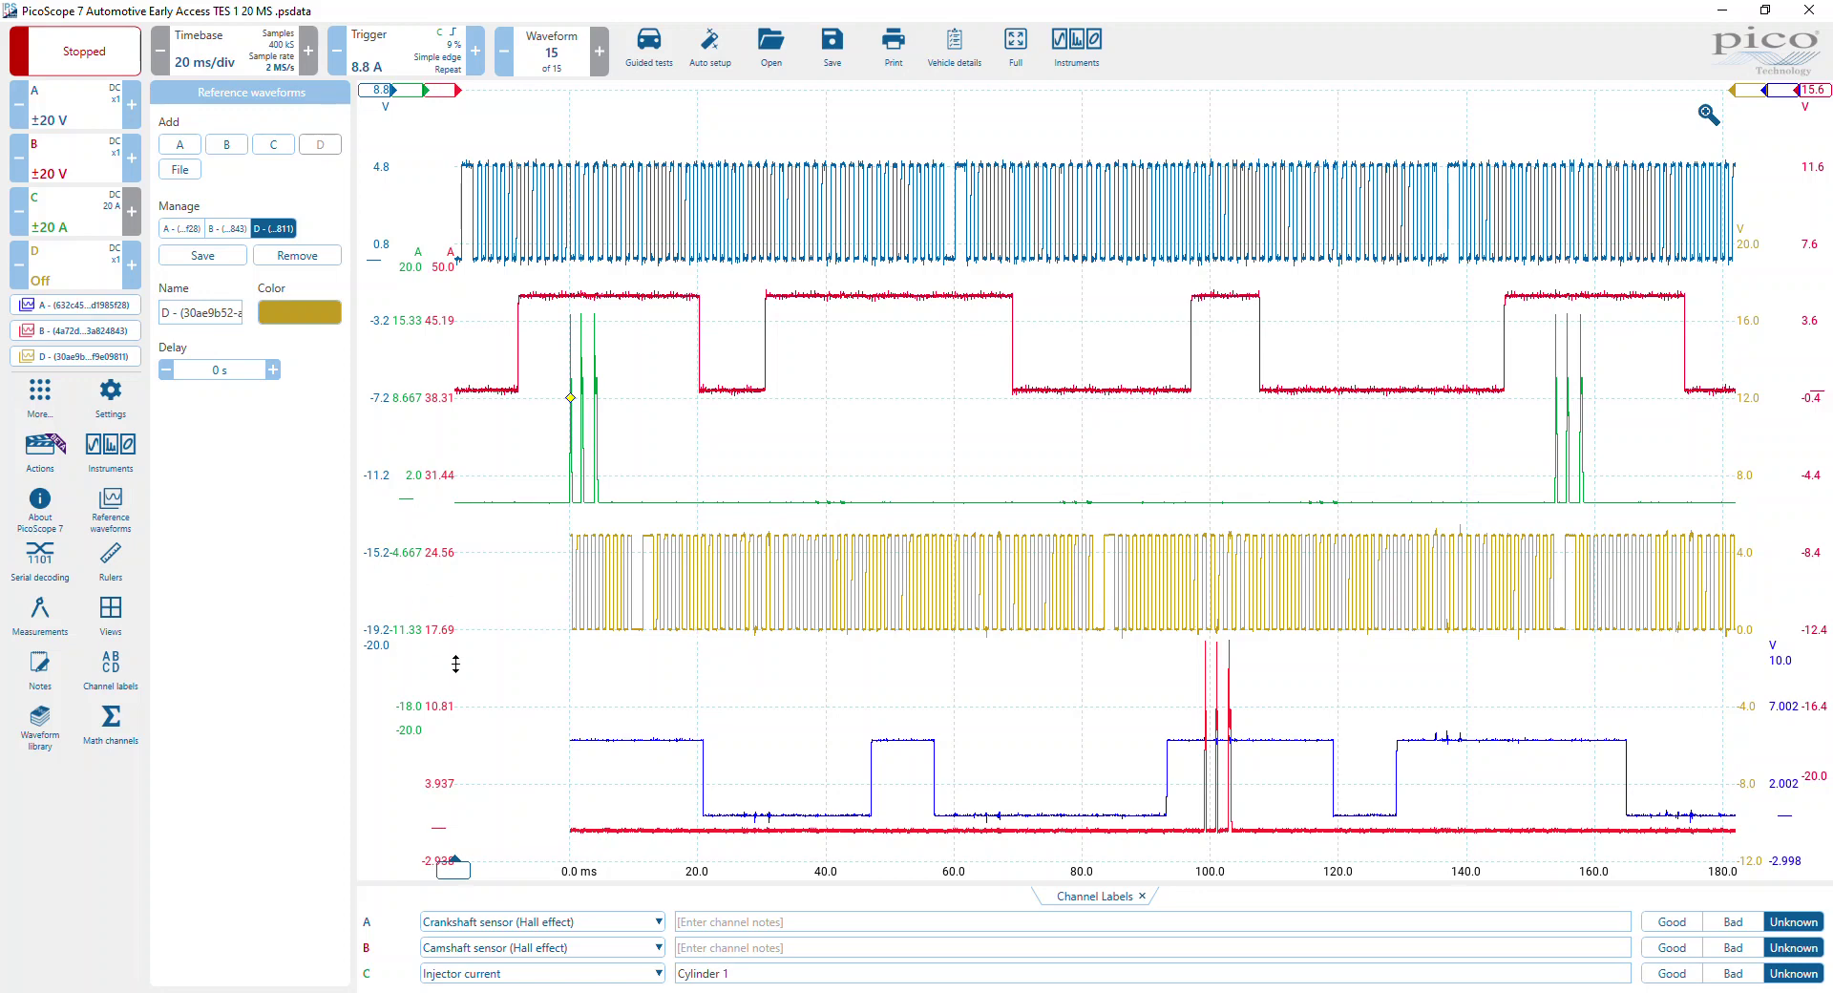
click(531, 638)
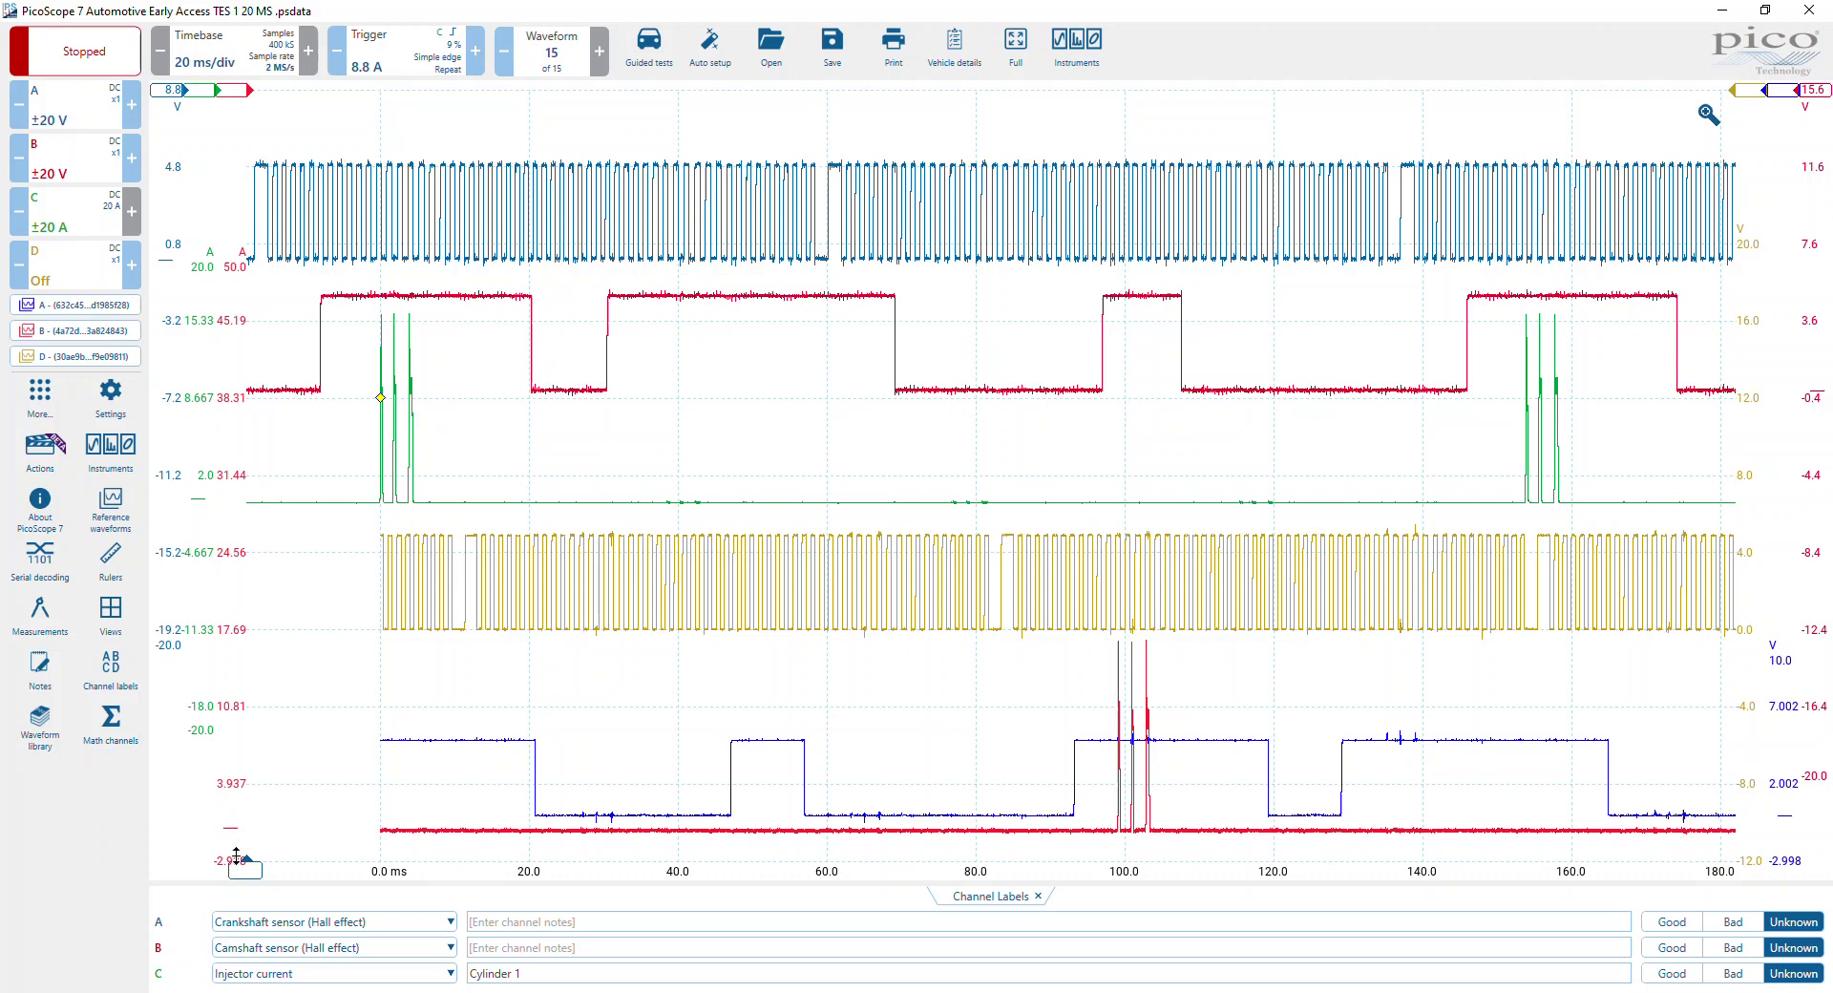
- Place time rulers on camshaft edges at 0.205 ms and 99.18 ms (98.97 ms, 606.2 RPM)
mouse_move(246, 869)
mouse_down()
mouse_move(377, 848)
mouse_move(378, 758)
mouse_up()
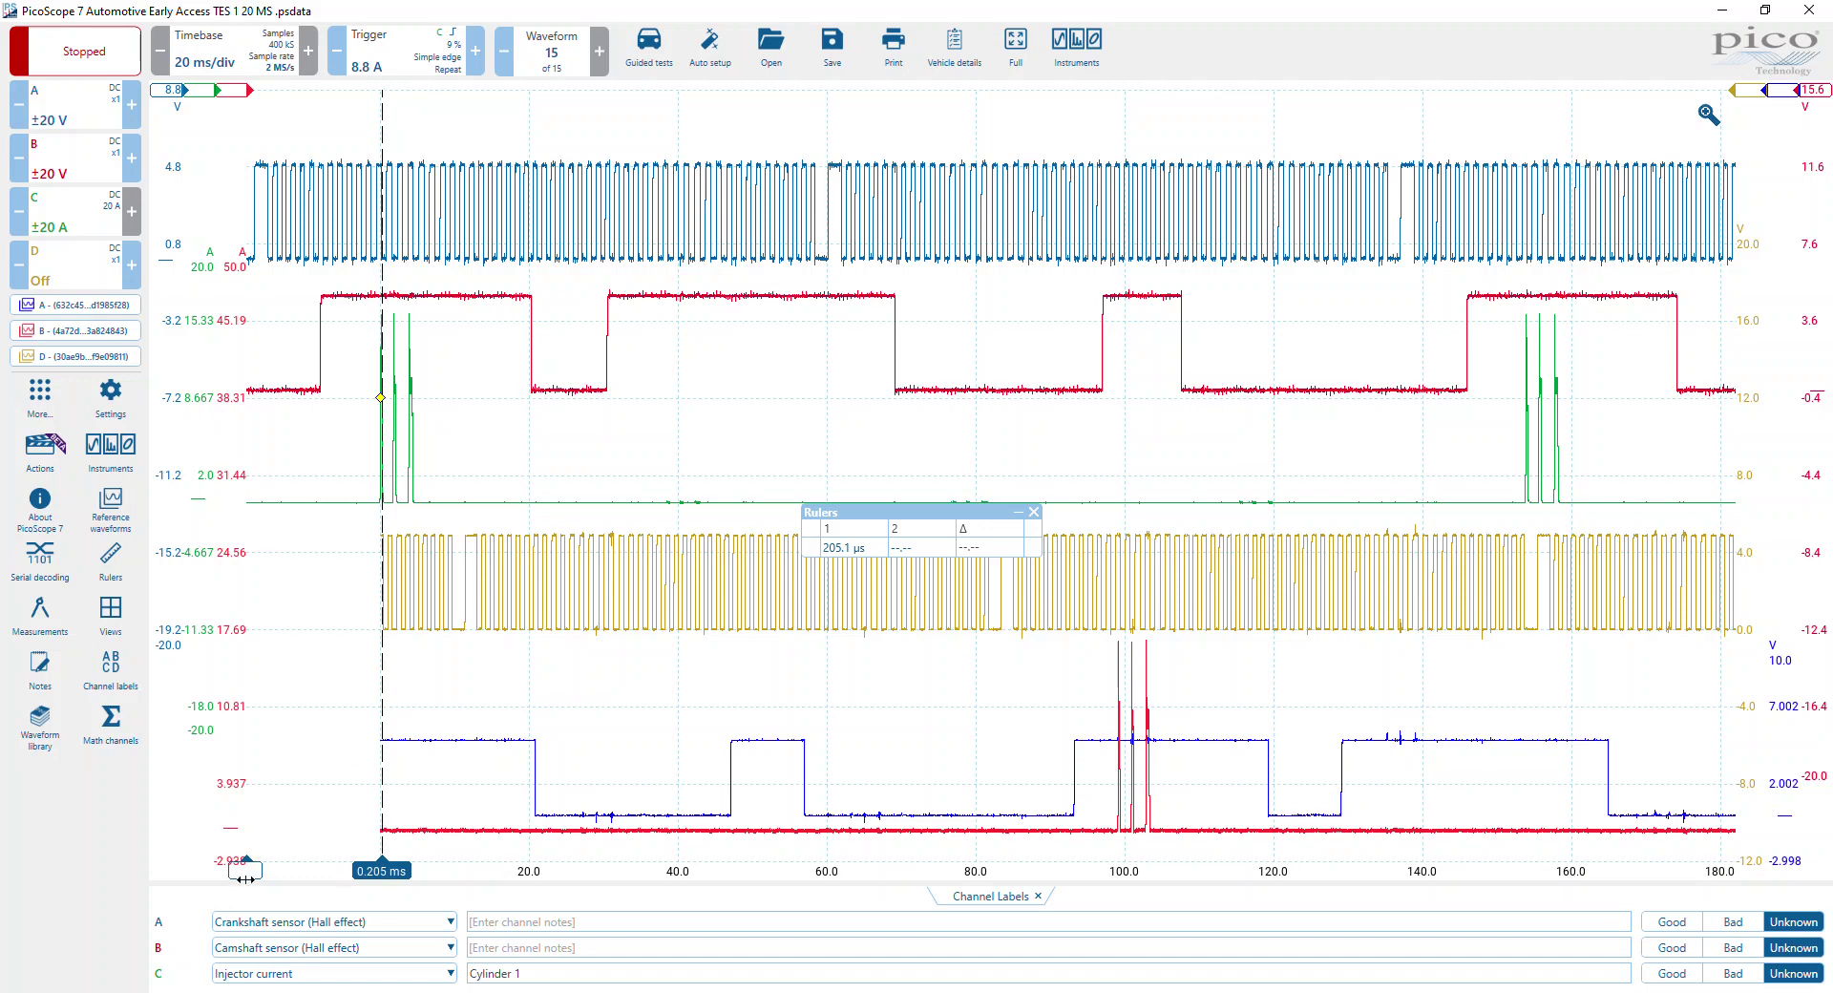
drag(245, 871, 1117, 713)
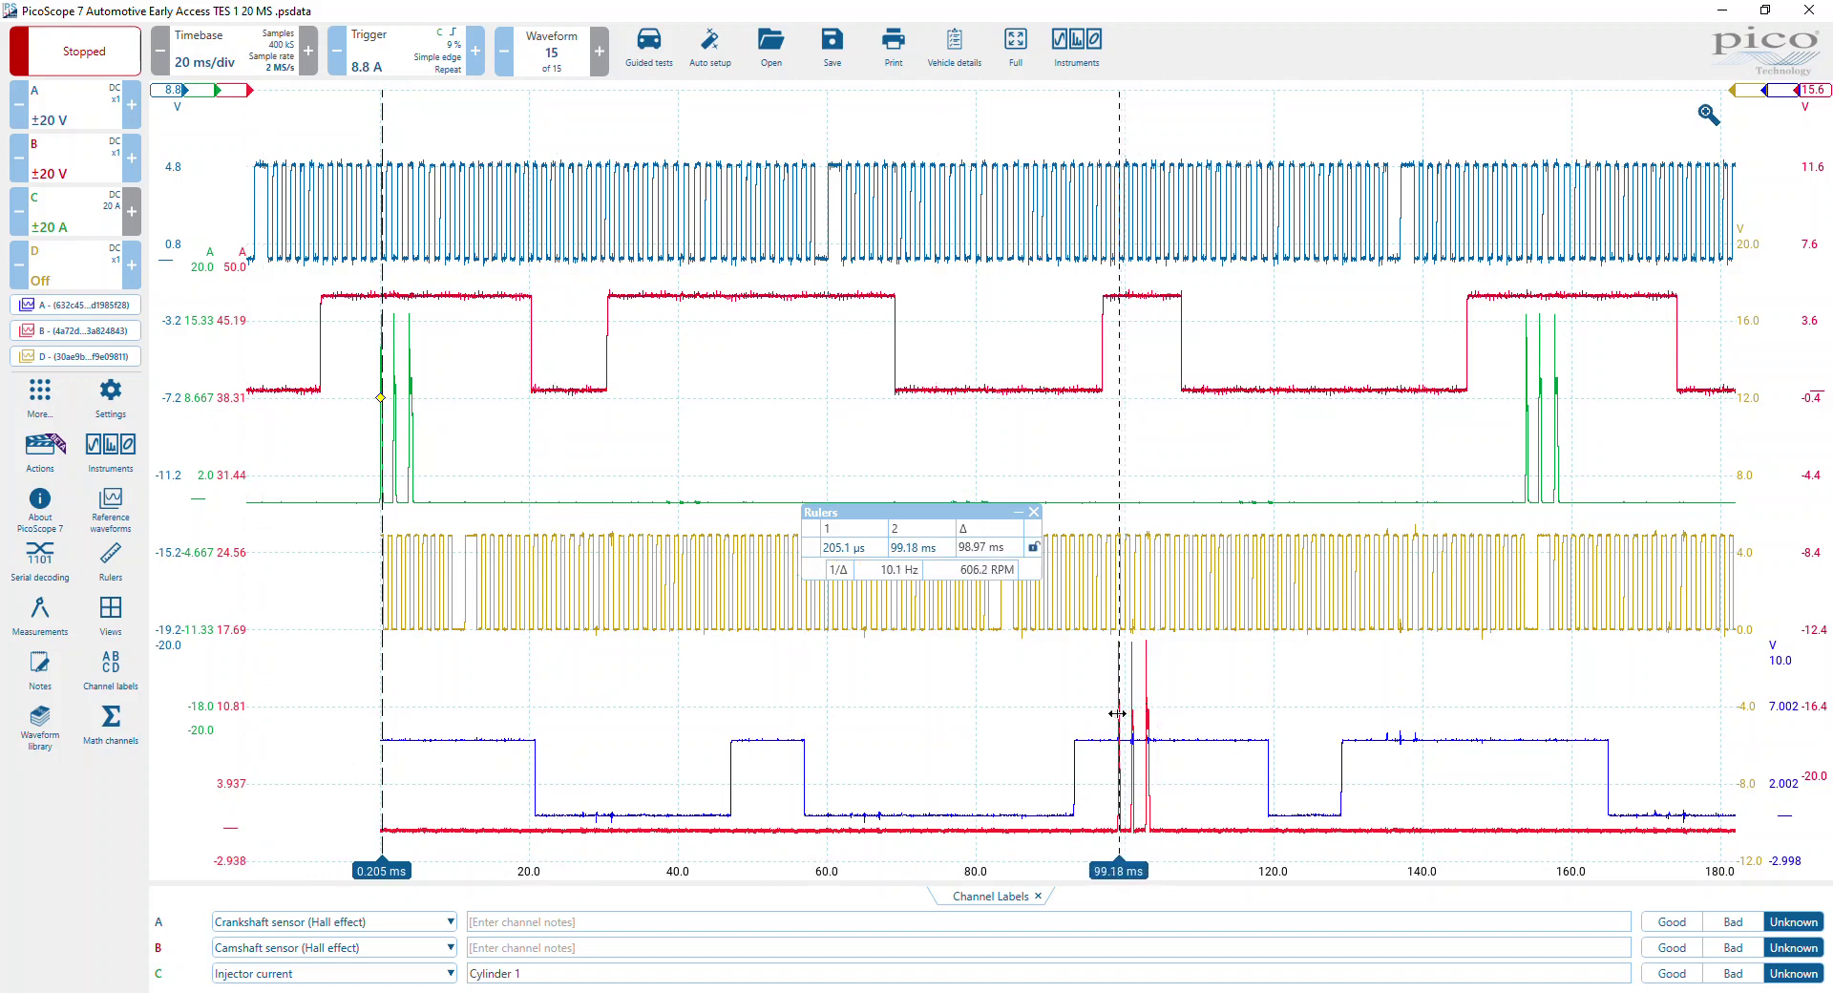
click(95, 331)
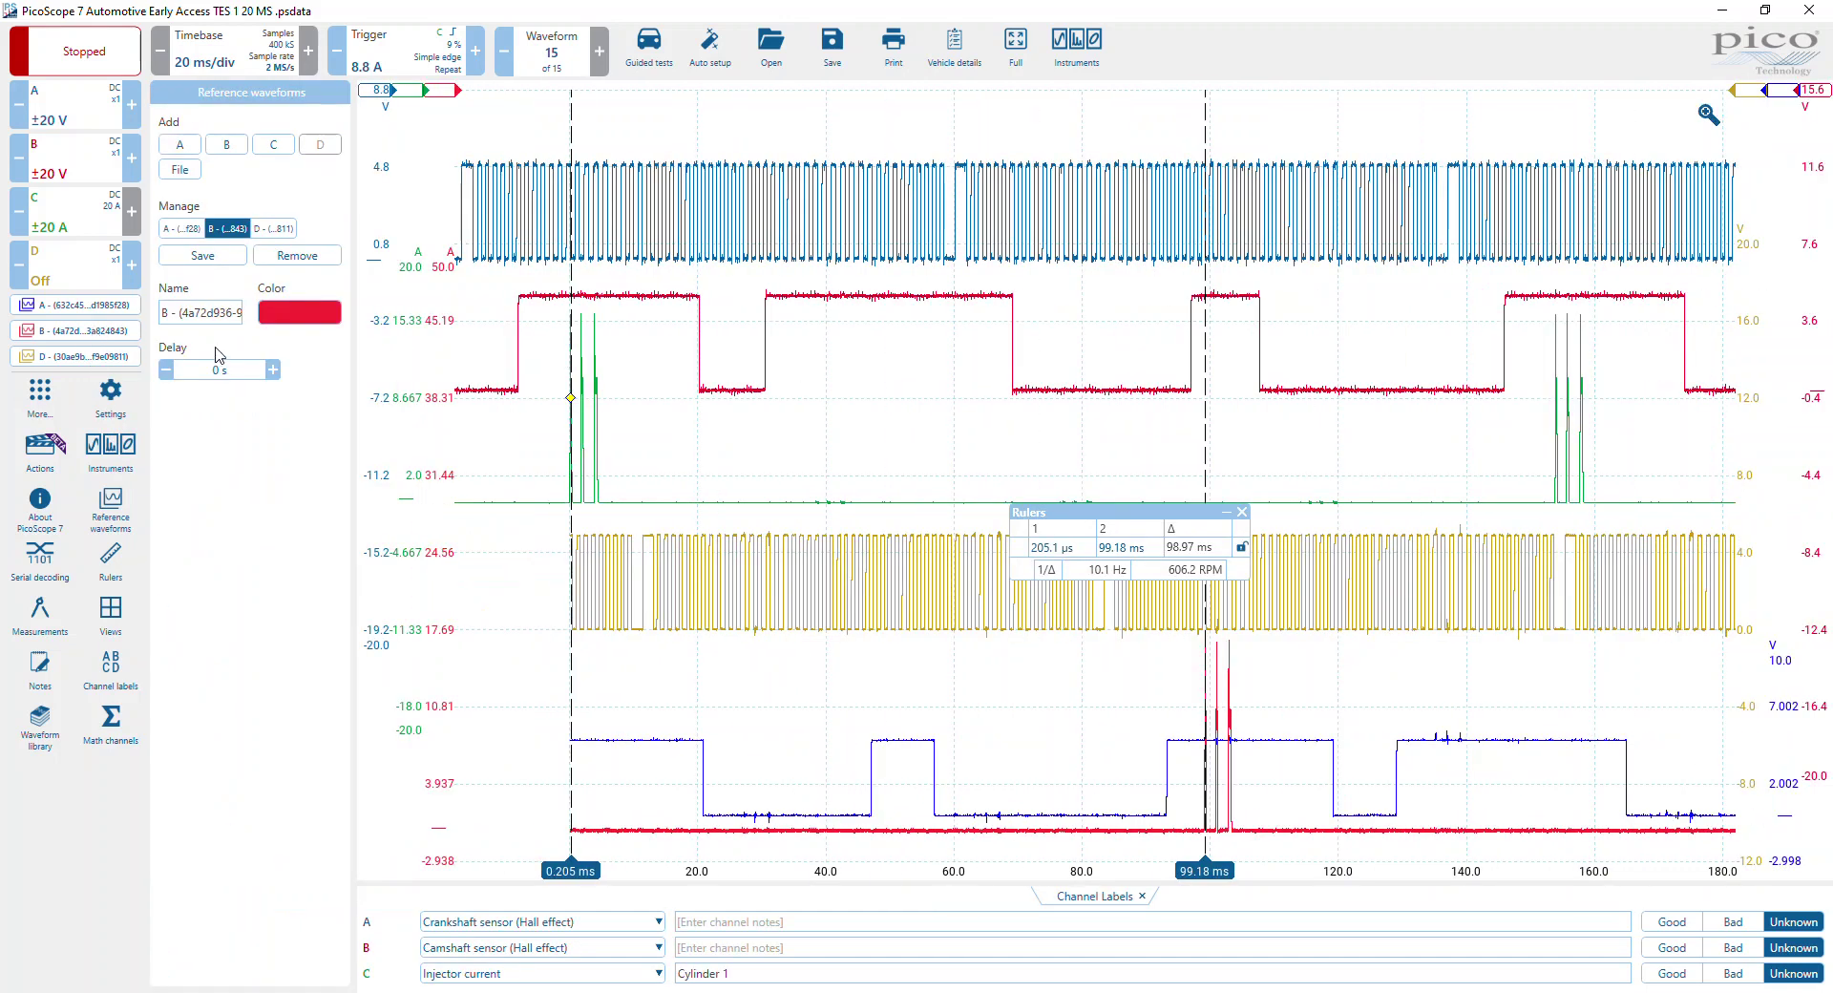
- Enter a -98.97 ms delay for reference B on the keypad and close the panel
click(226, 382)
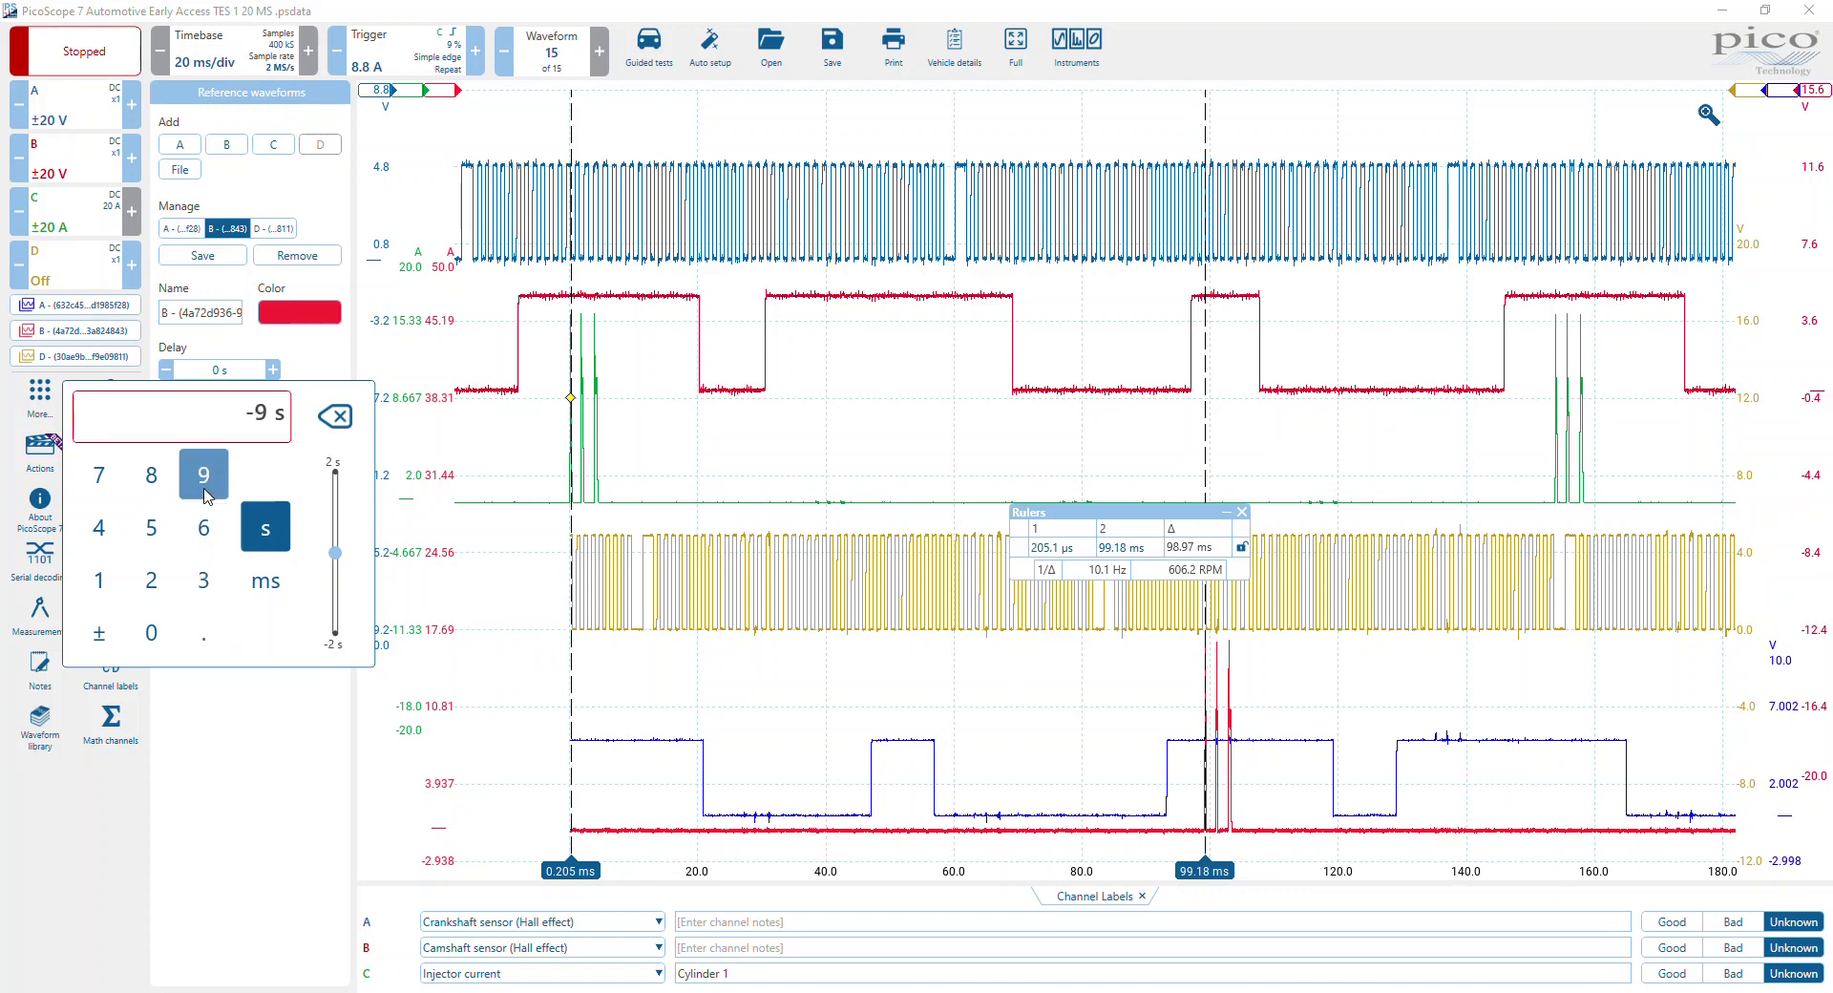
click(150, 475)
click(204, 633)
click(203, 475)
click(99, 475)
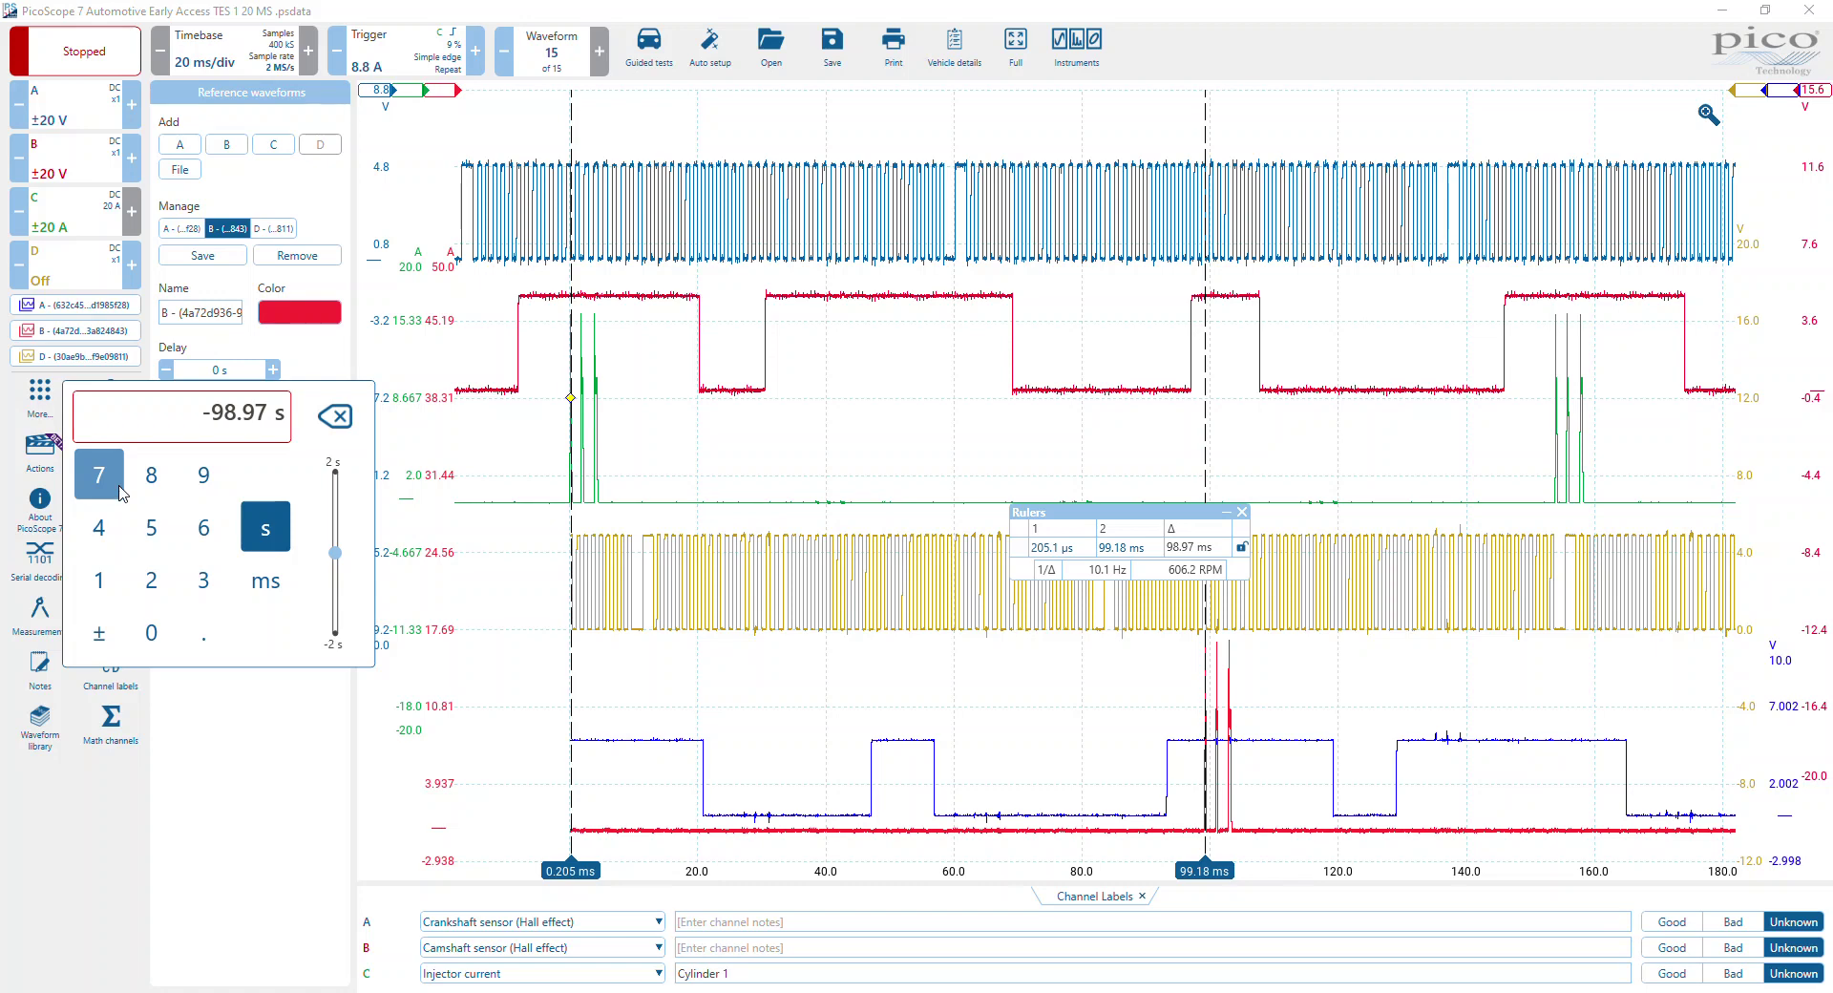
click(266, 580)
click(721, 674)
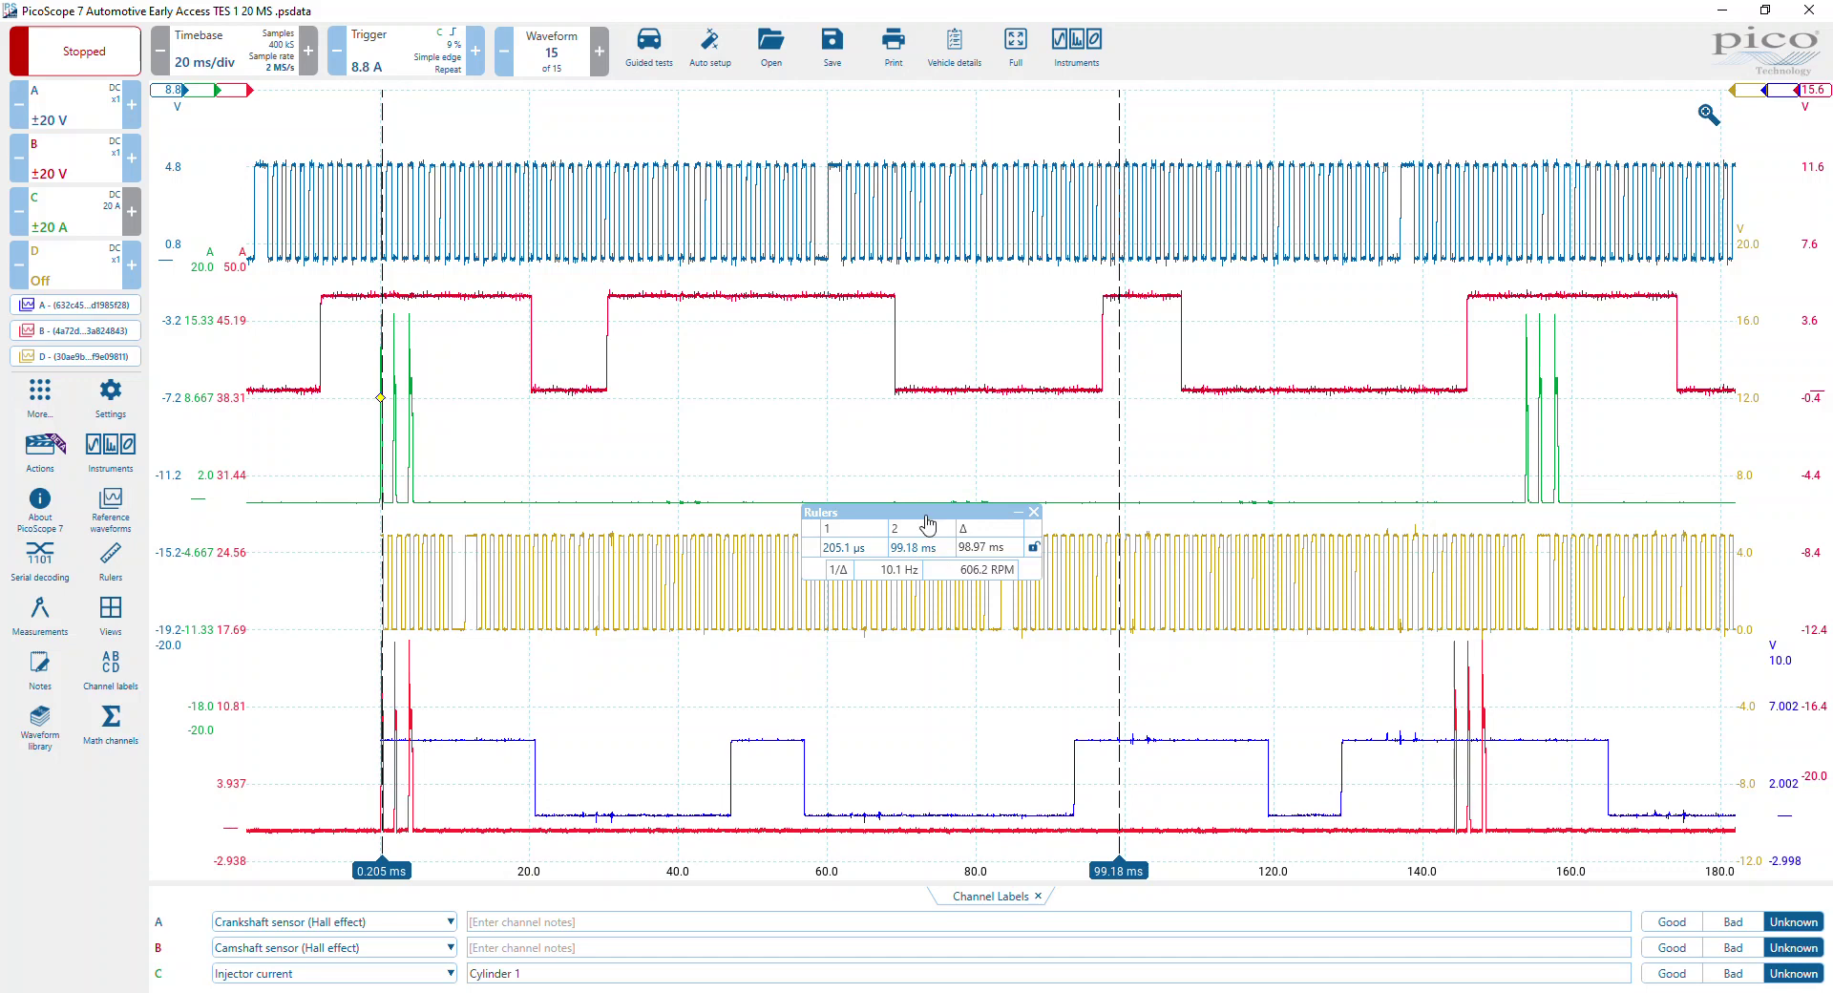
- Remeasure edges at 60.33/137.0 ms then 83.41/155.5 ms (Δ 72.05 ms), then clear the rulers
drag(927, 522, 937, 666)
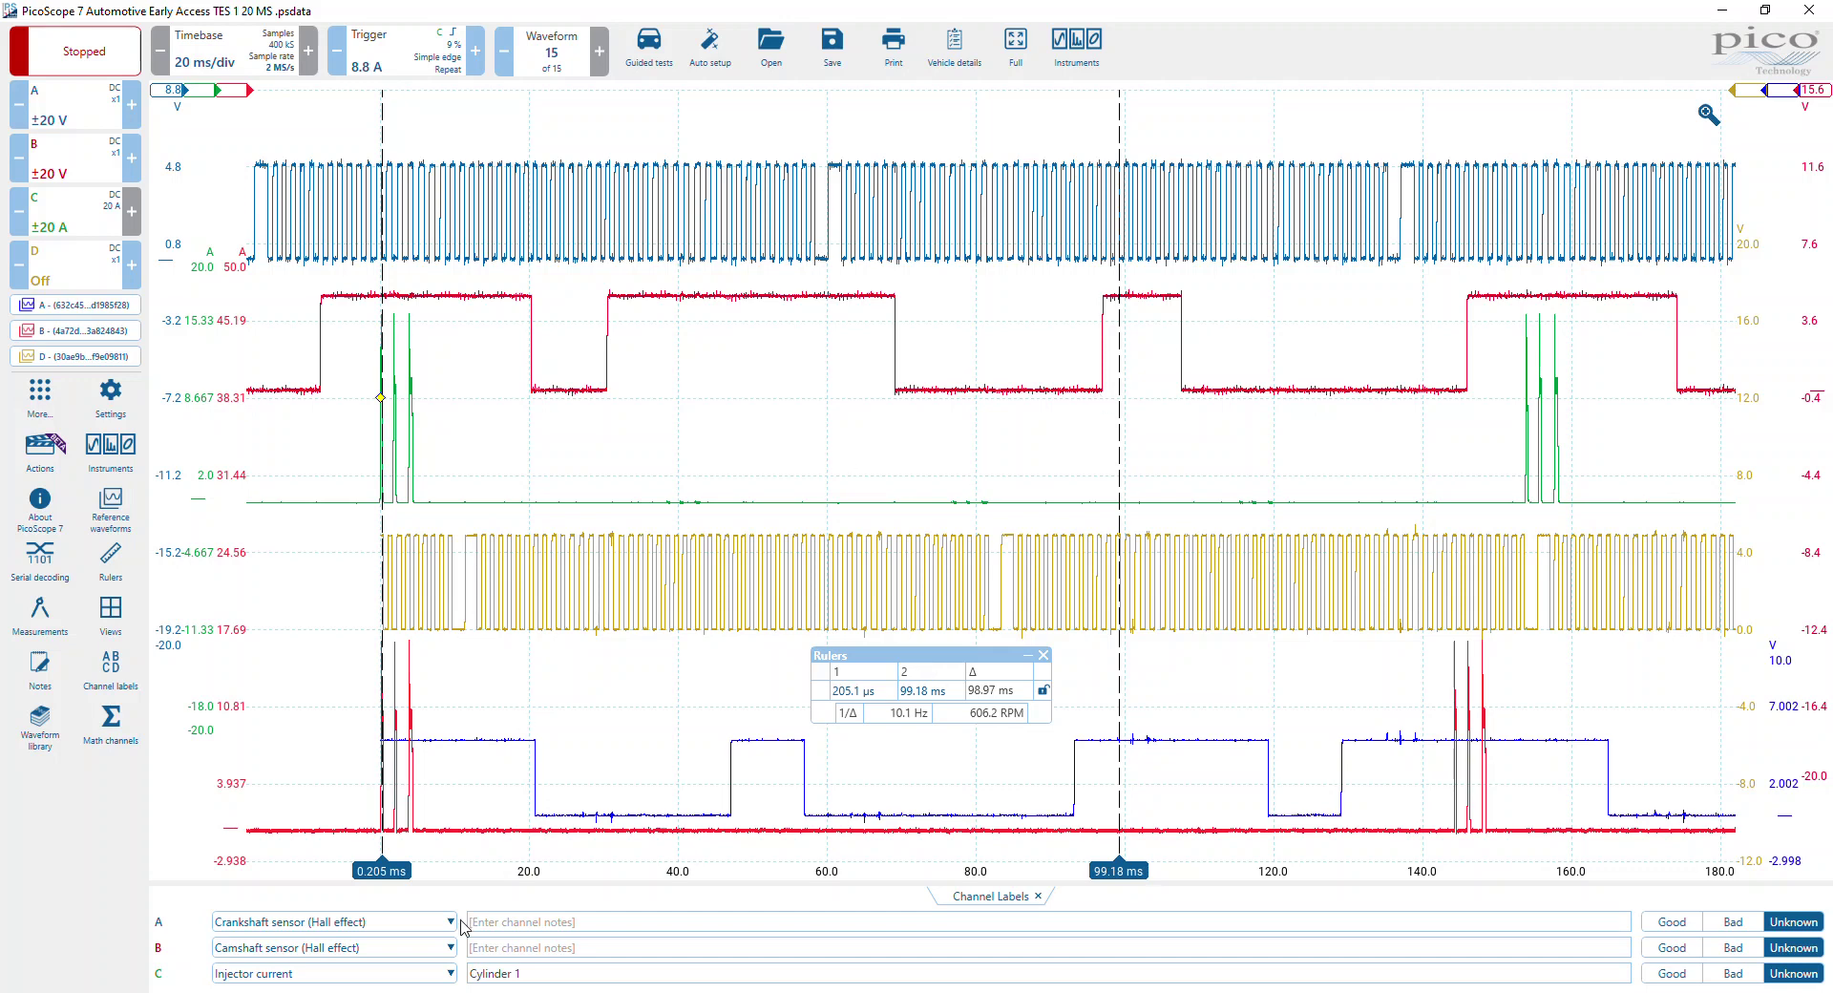
drag(394, 871, 829, 871)
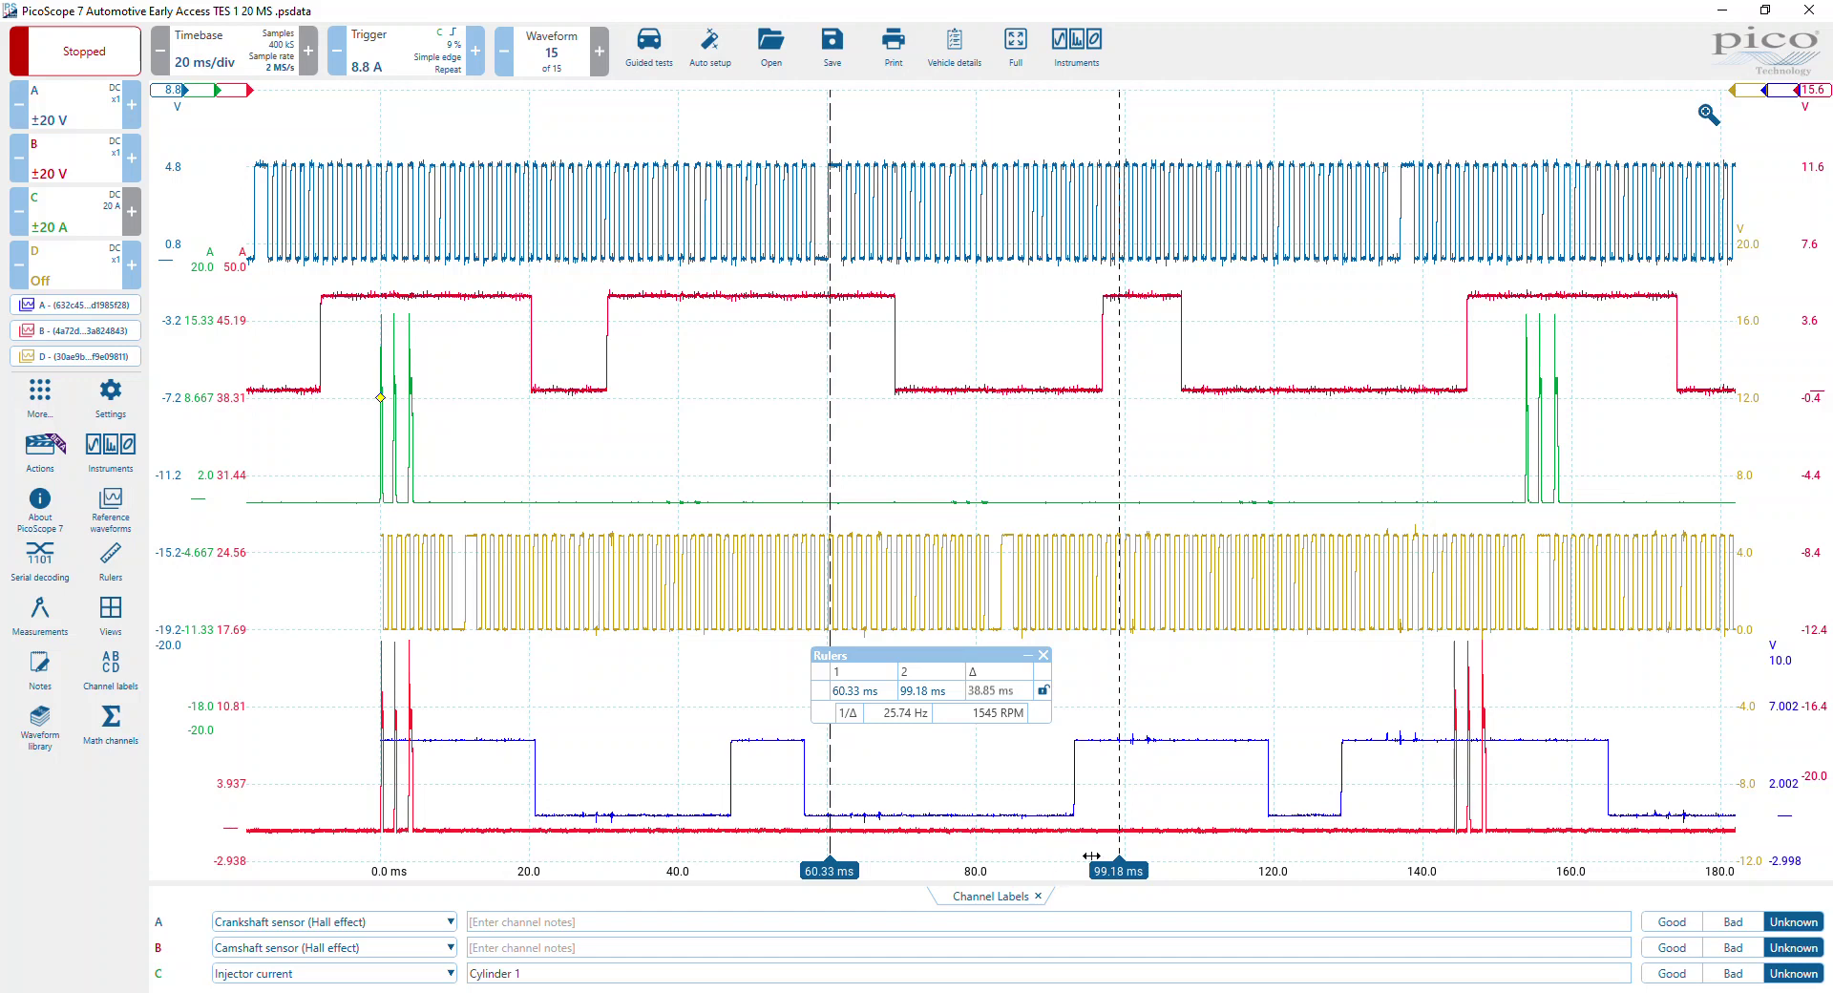
mouse_move(1119, 867)
mouse_down()
mouse_move(1412, 864)
mouse_move(1400, 813)
mouse_up()
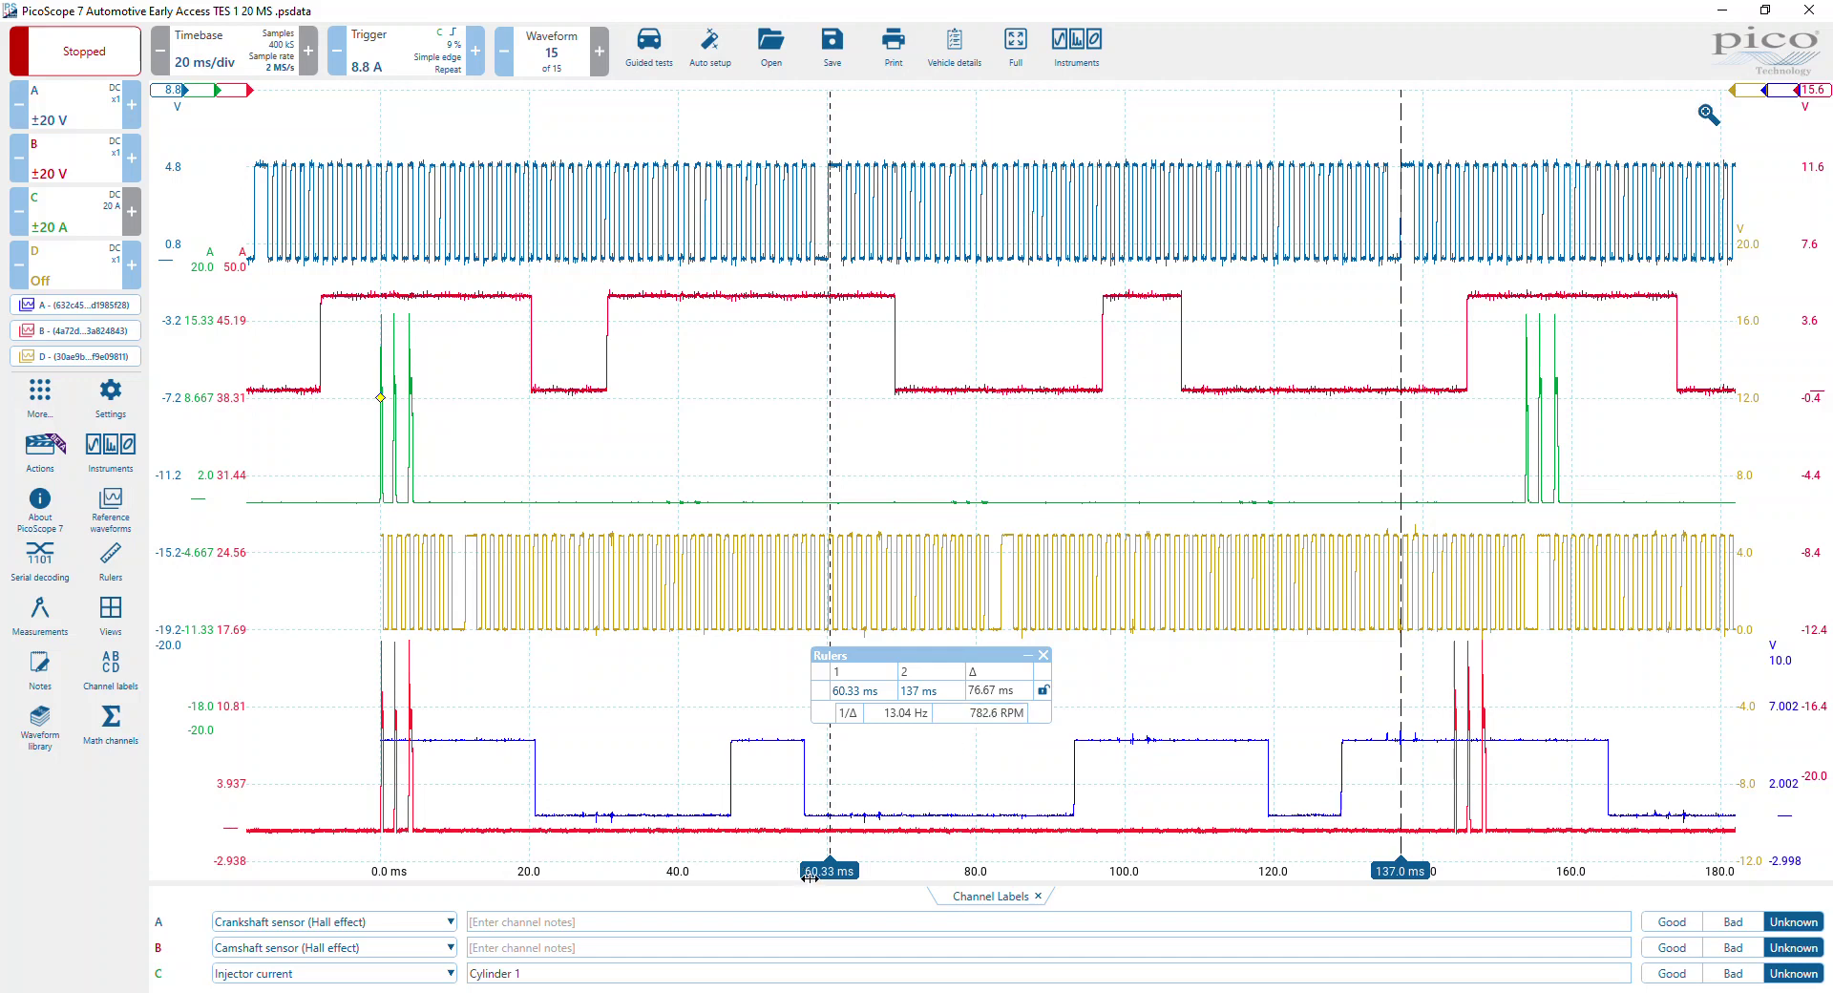
drag(829, 842, 988, 744)
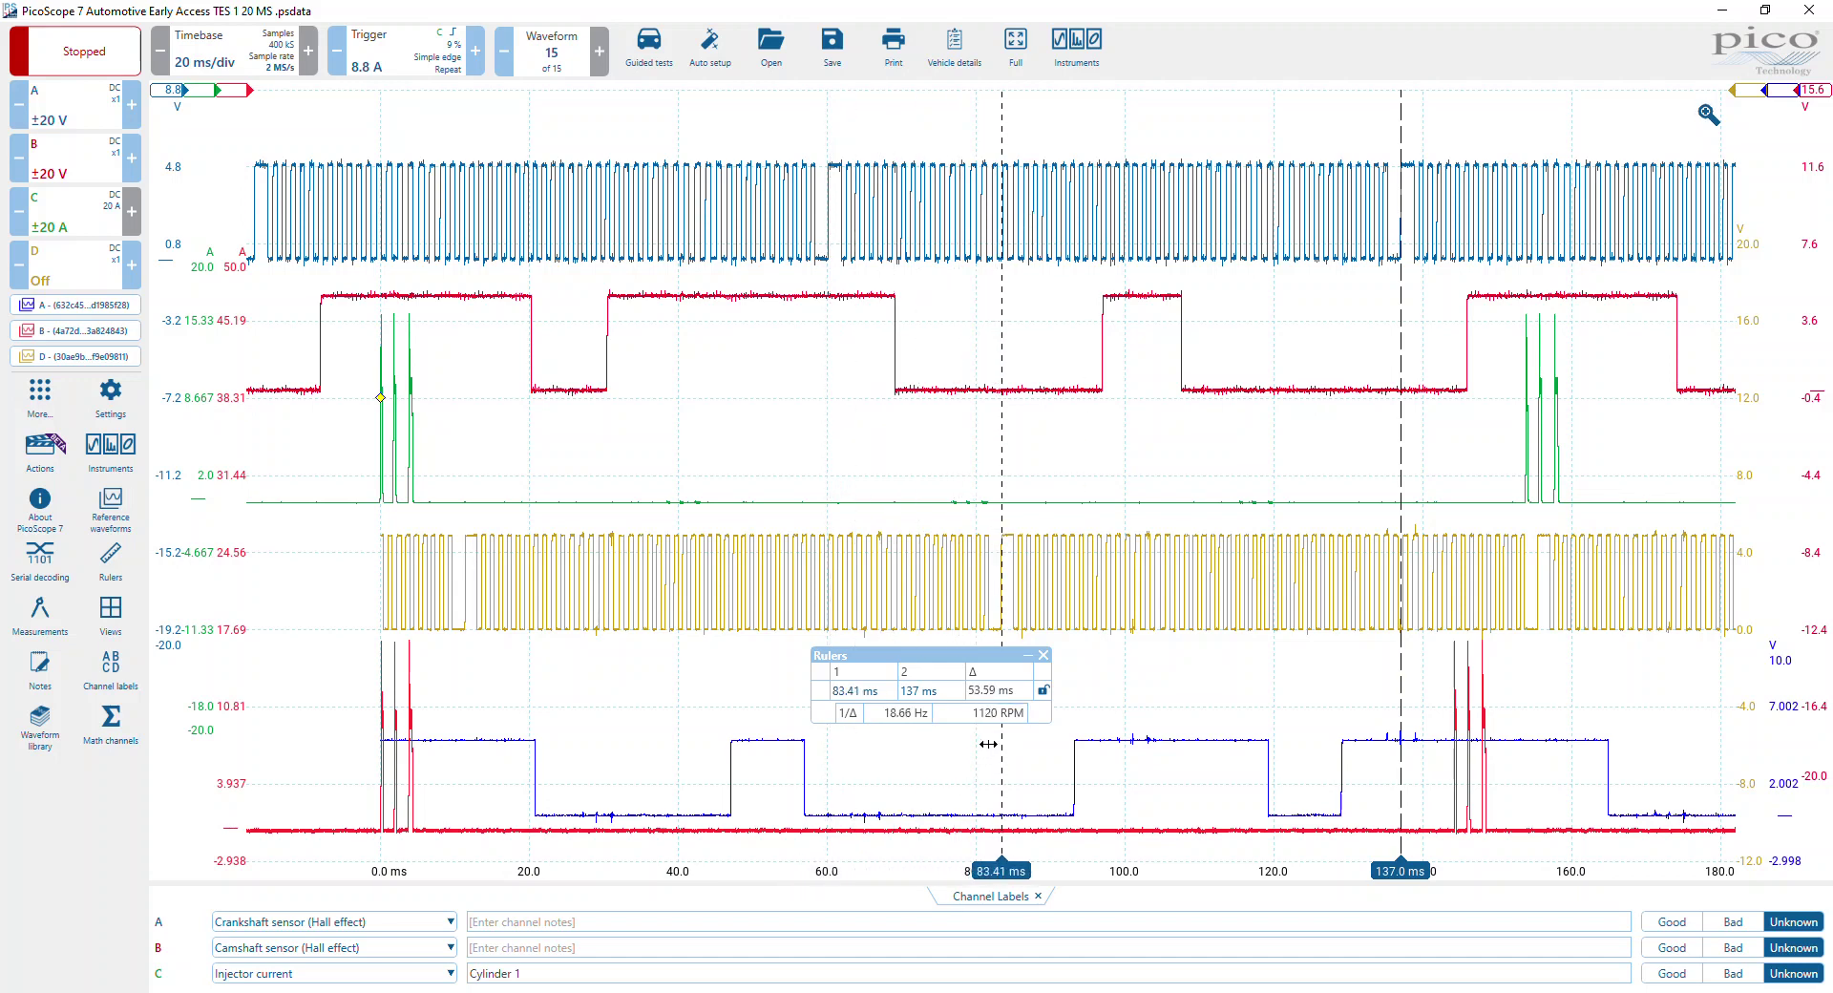
drag(1398, 862, 1534, 789)
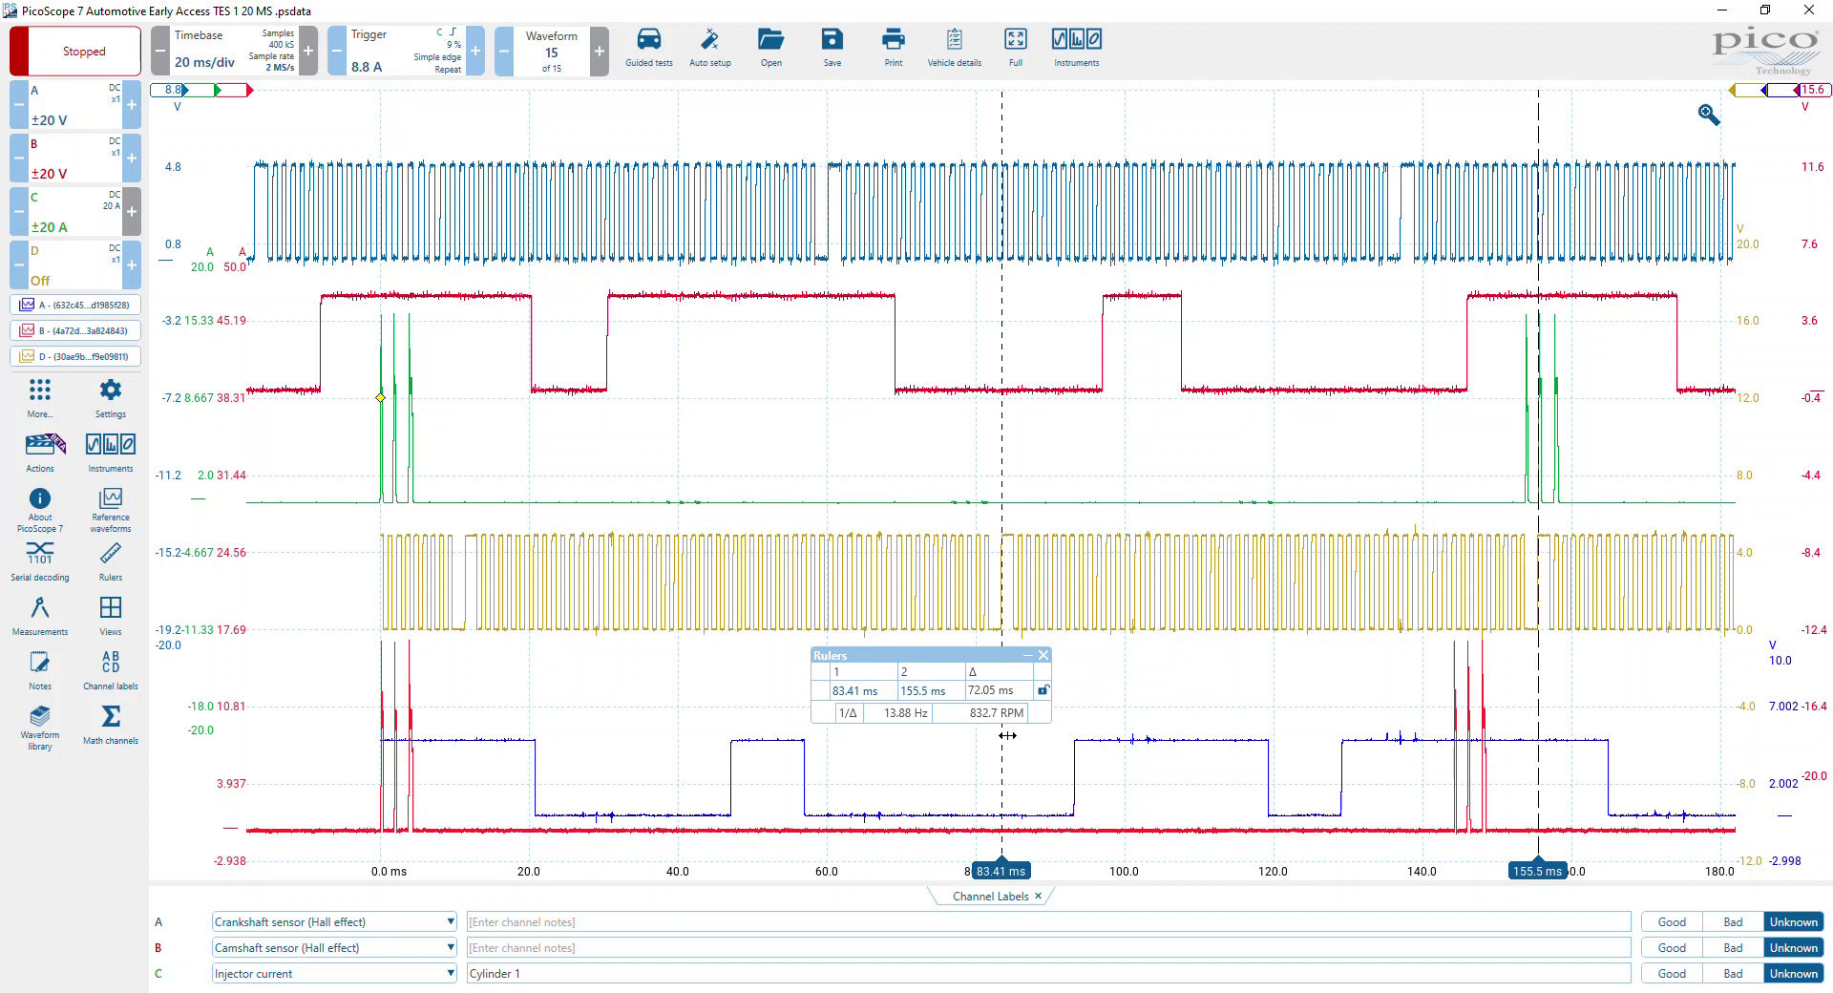
click(1043, 656)
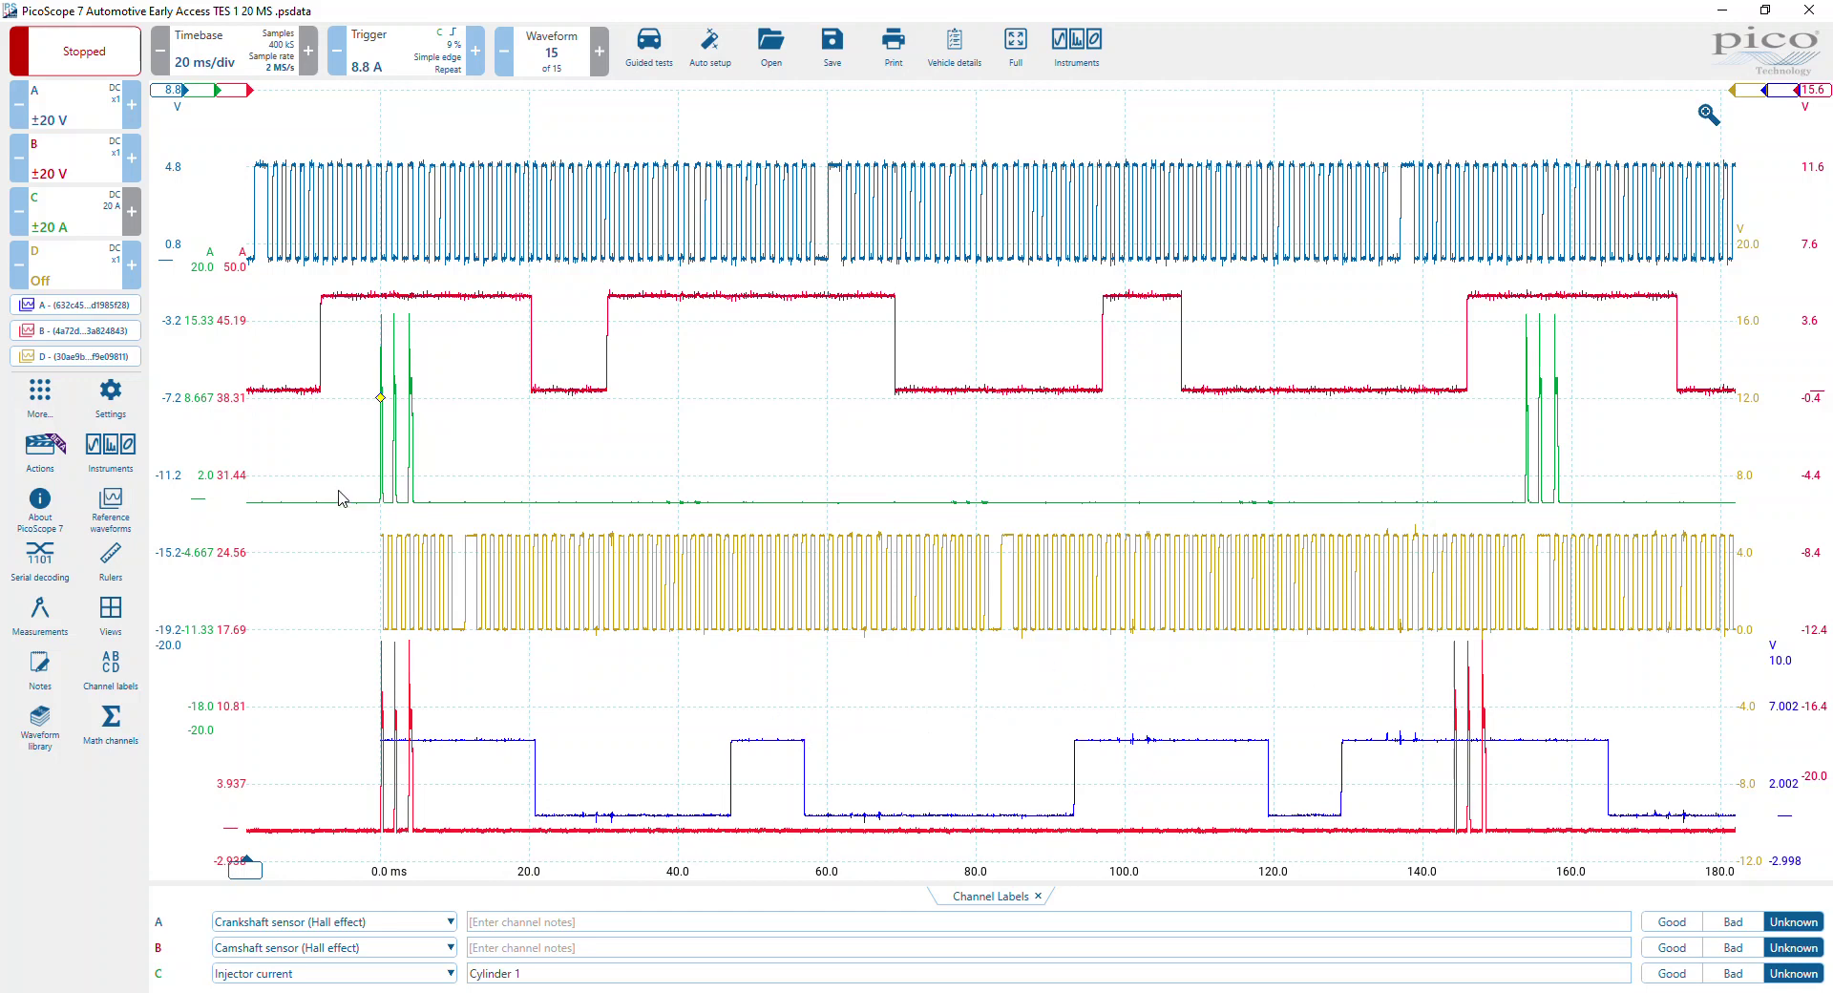
- Select reference A in Reference waveforms and type a 98.97 ms delay
click(105, 332)
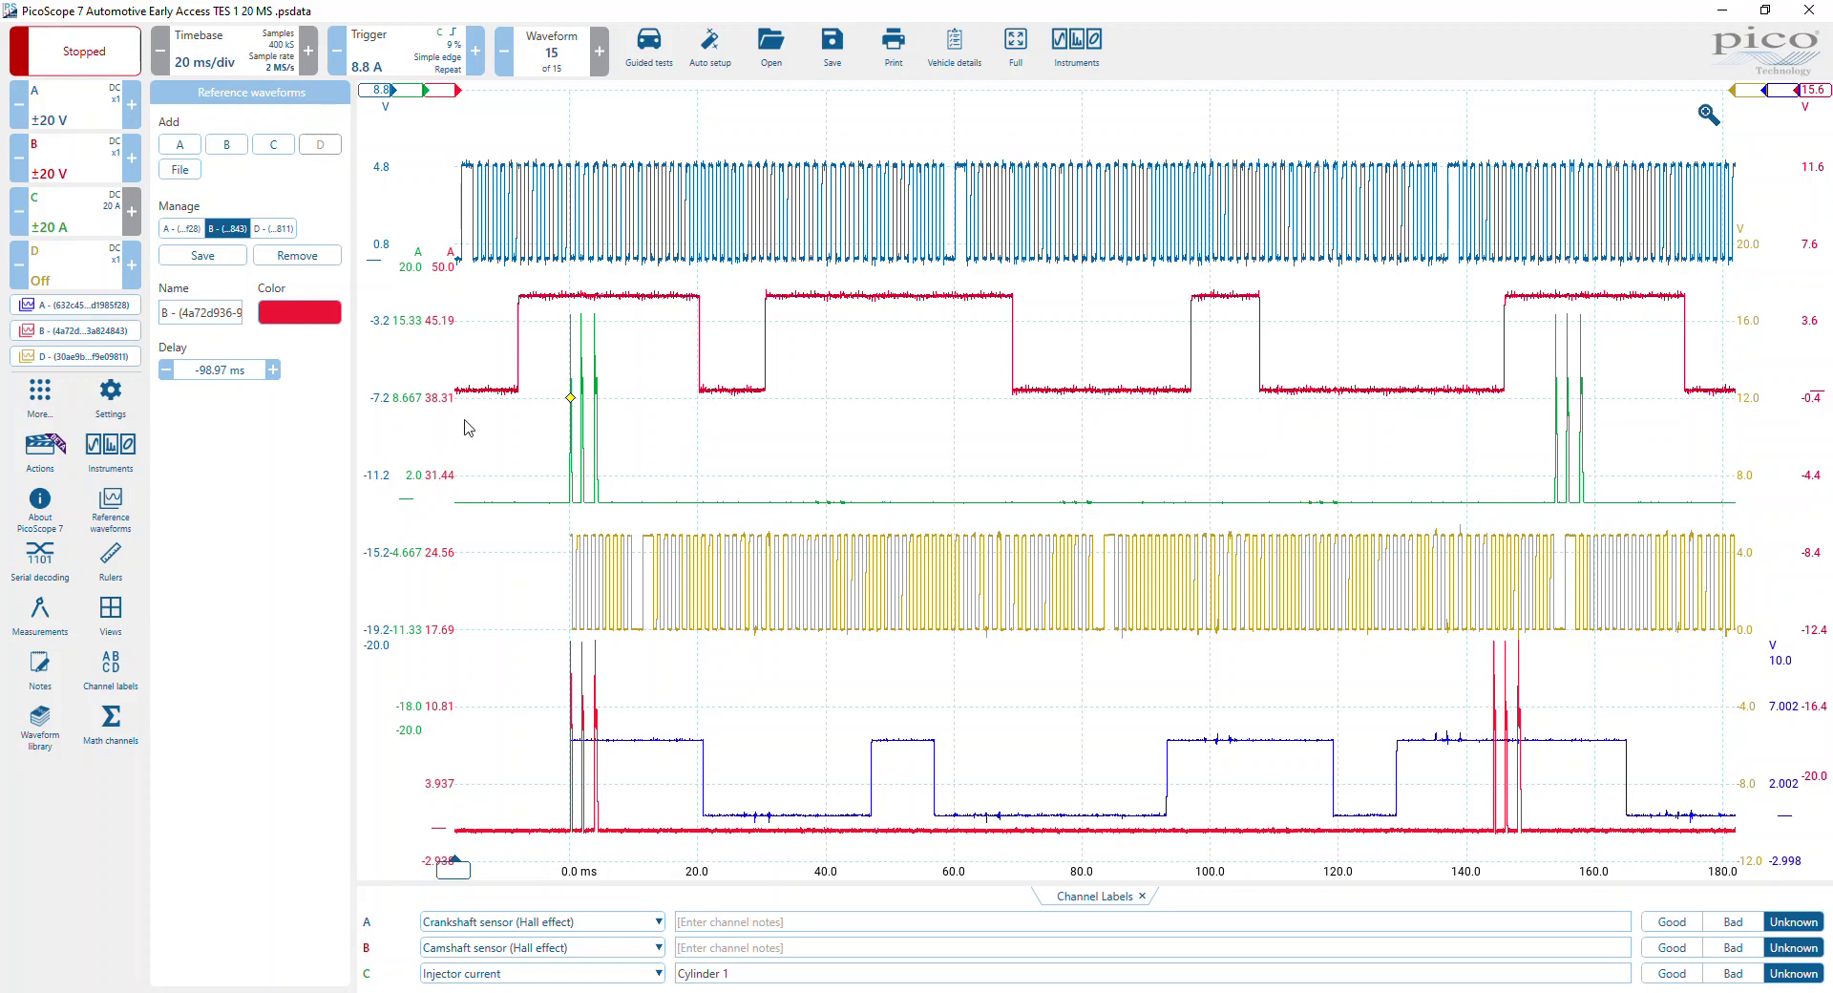
click(71, 305)
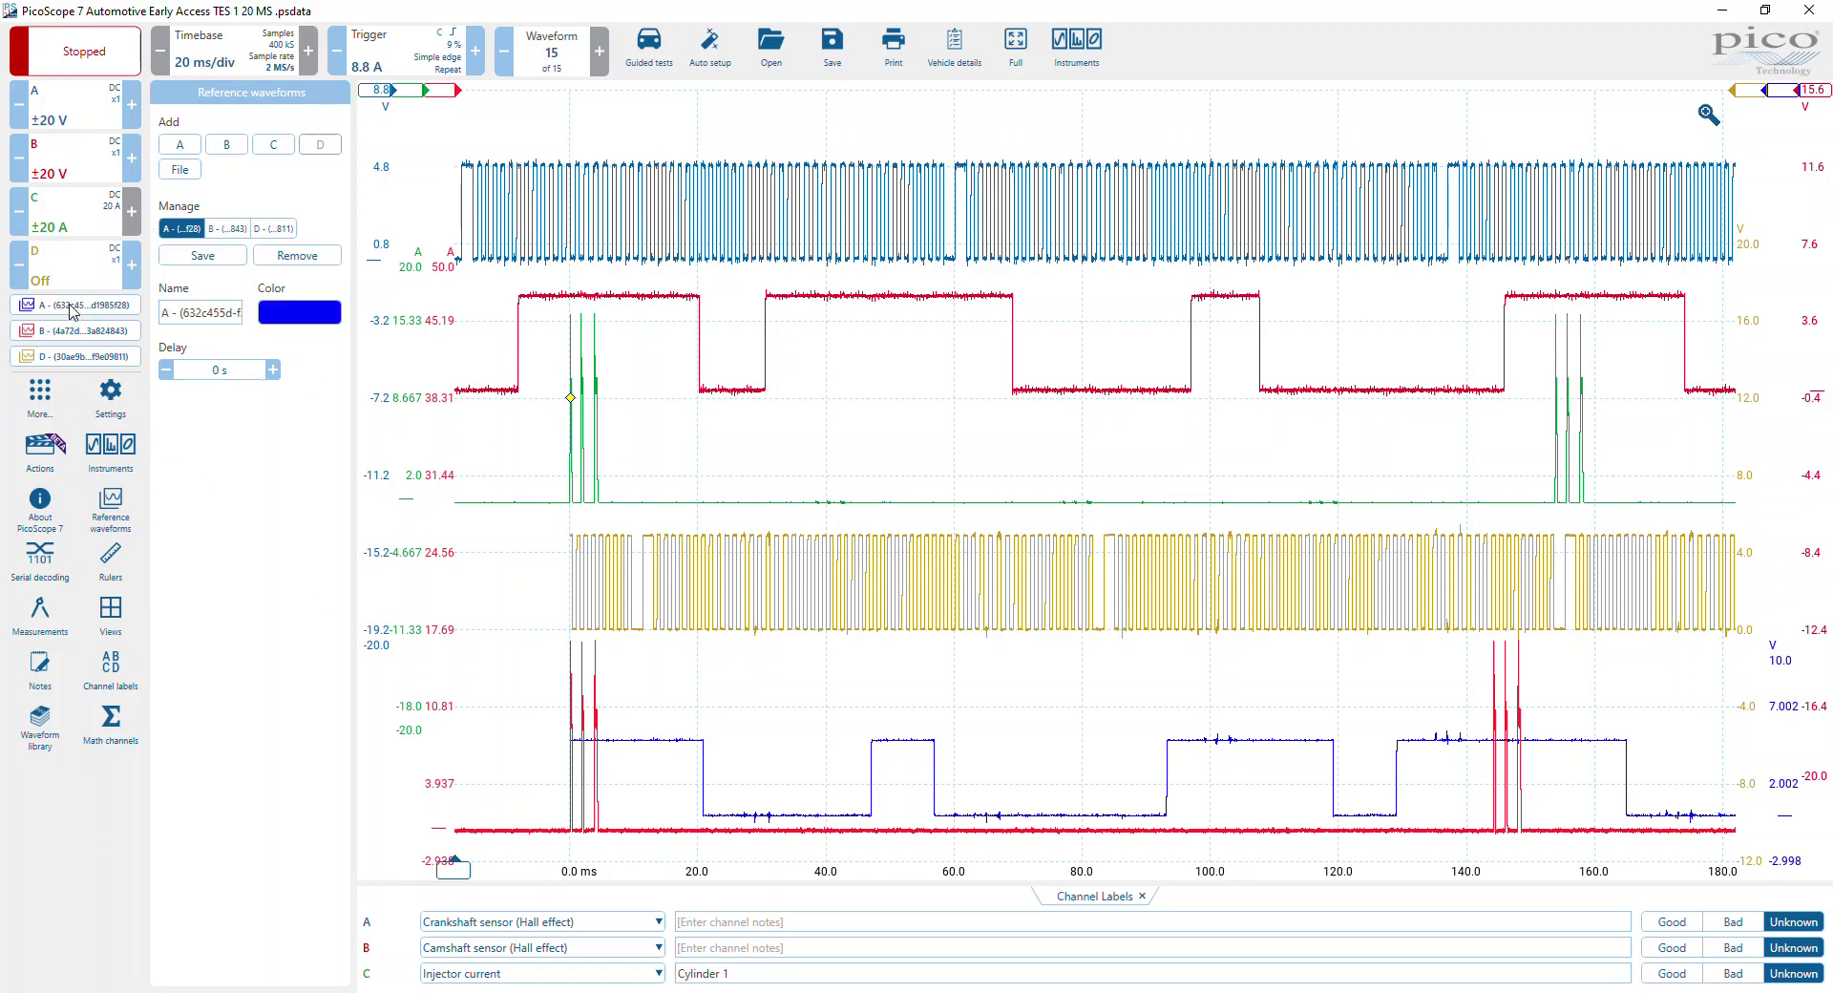
click(216, 371)
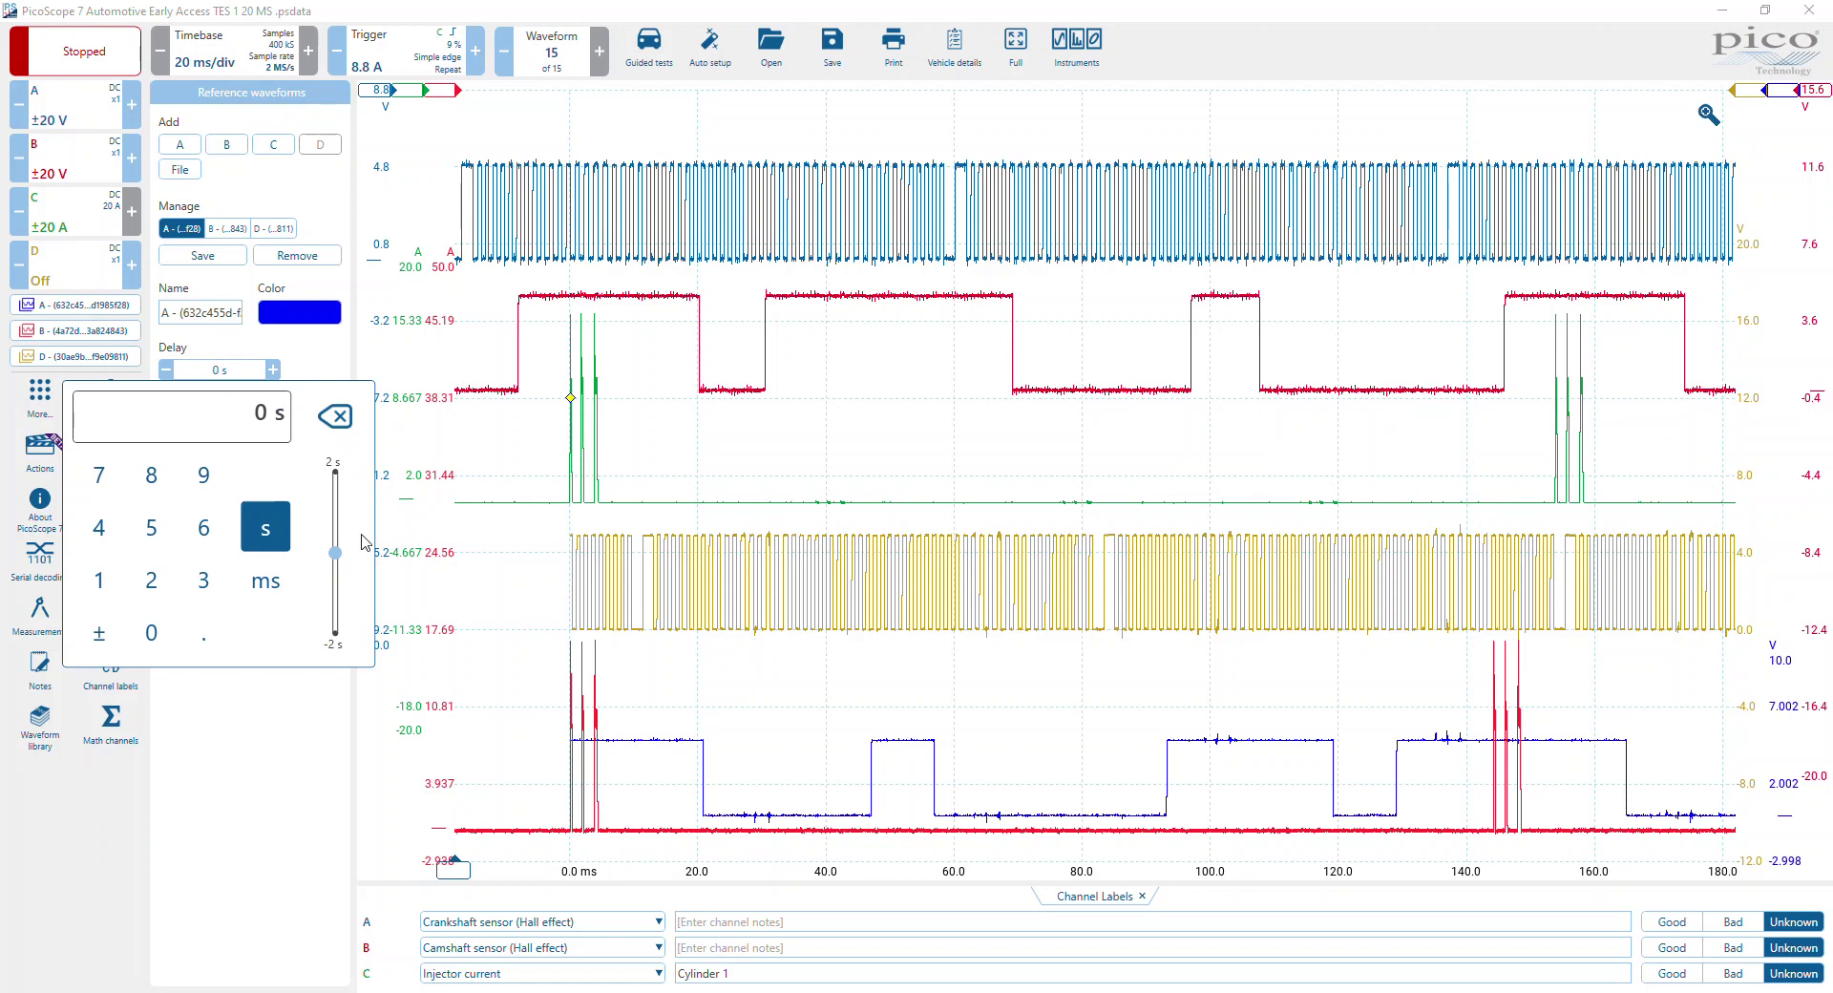
text(98.97 )
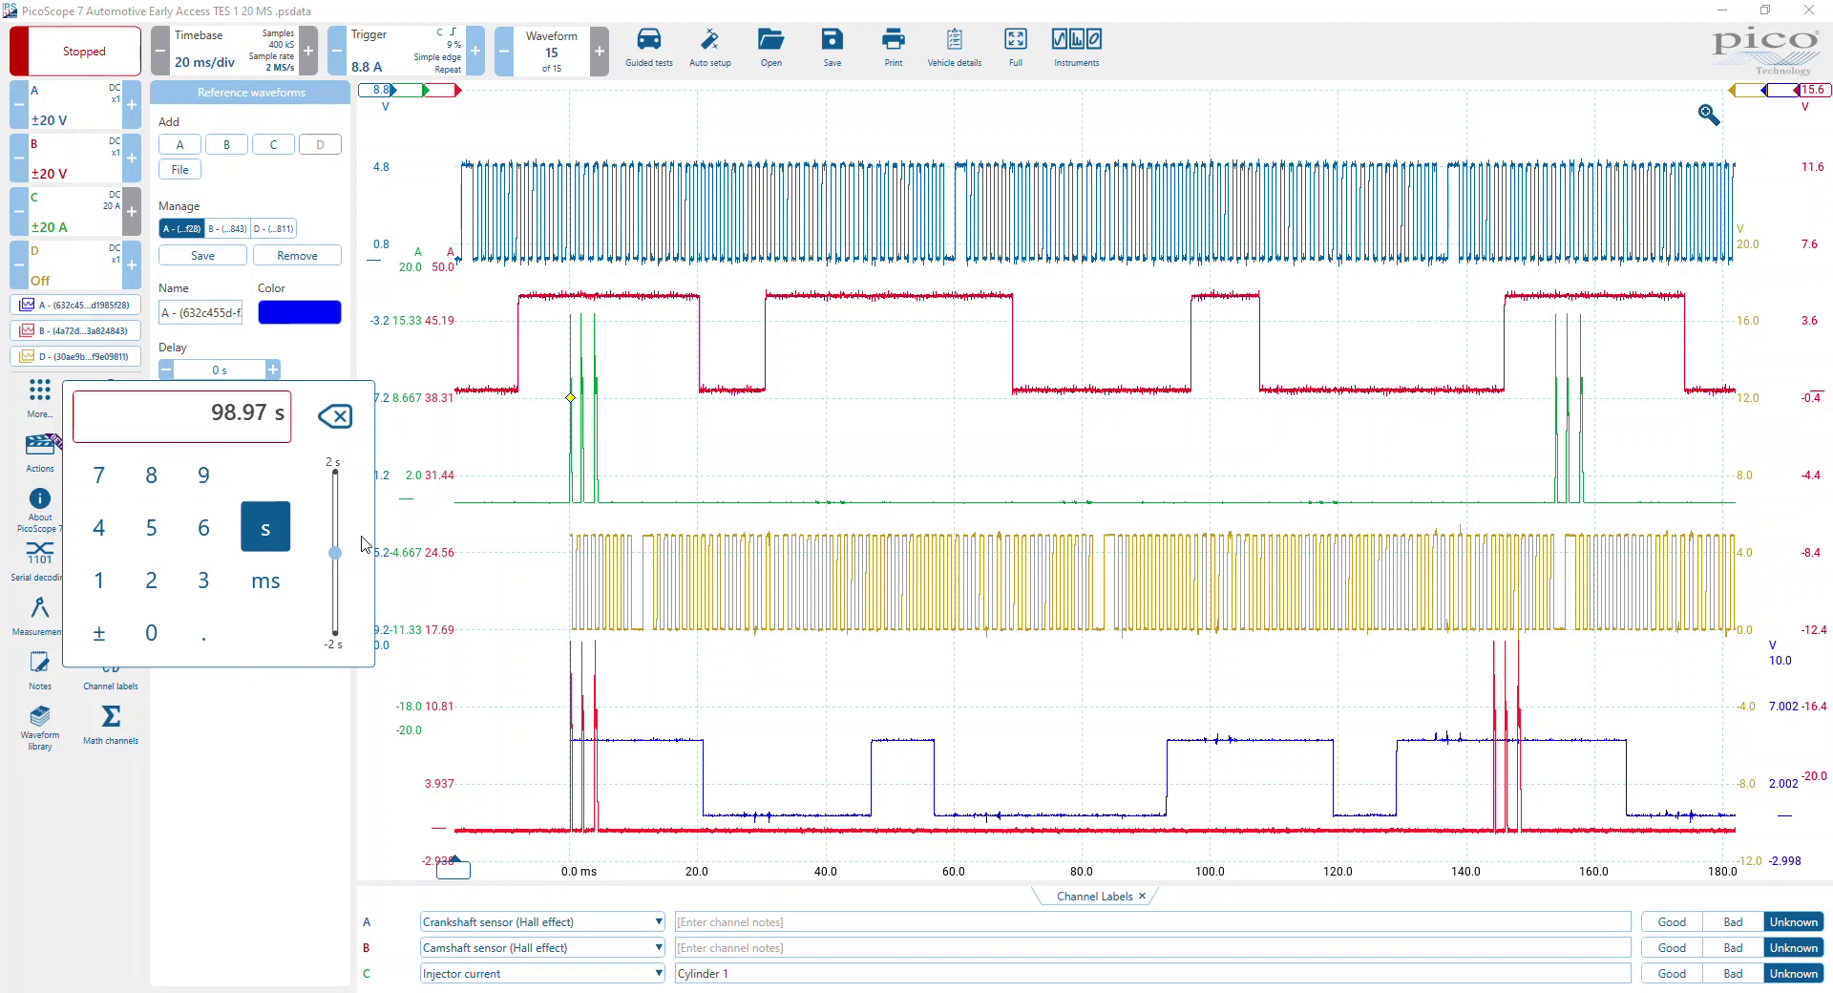
text(m)
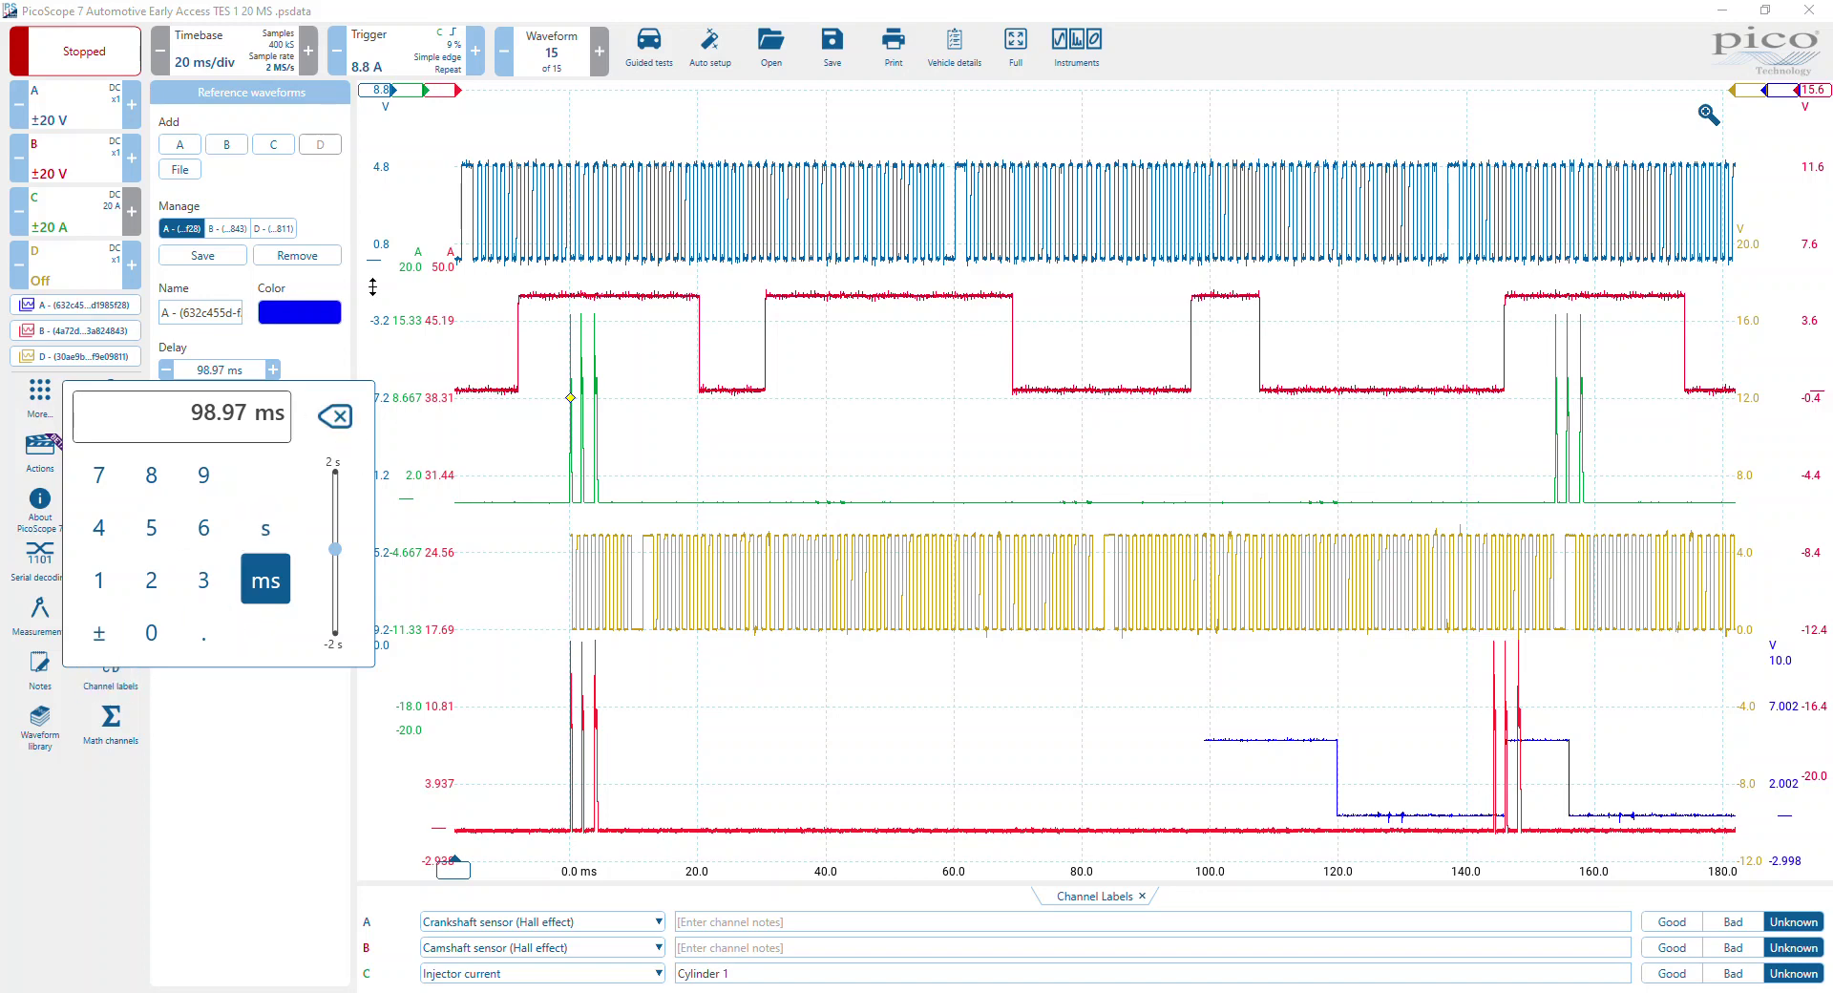
- Correct reference A's delay to -98.97 ms on the keypad and close the keypad
click(336, 416)
click(336, 416)
click(336, 416)
click(336, 417)
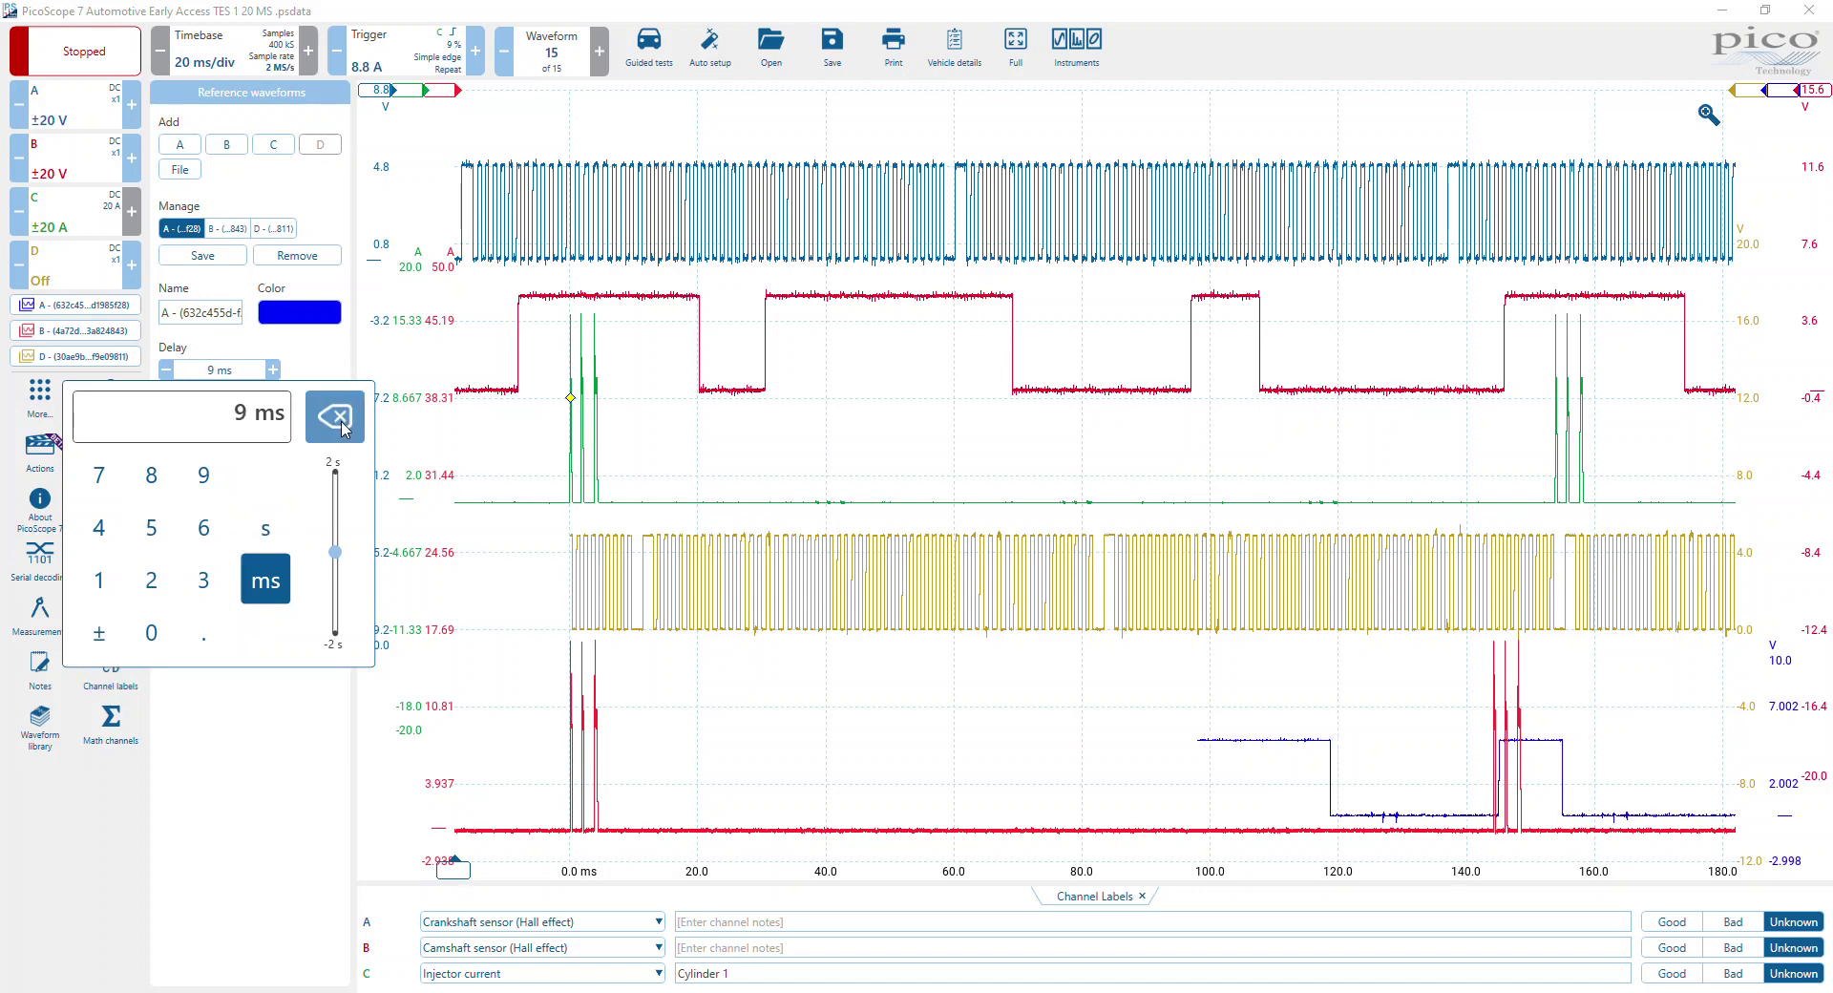
click(337, 416)
click(99, 633)
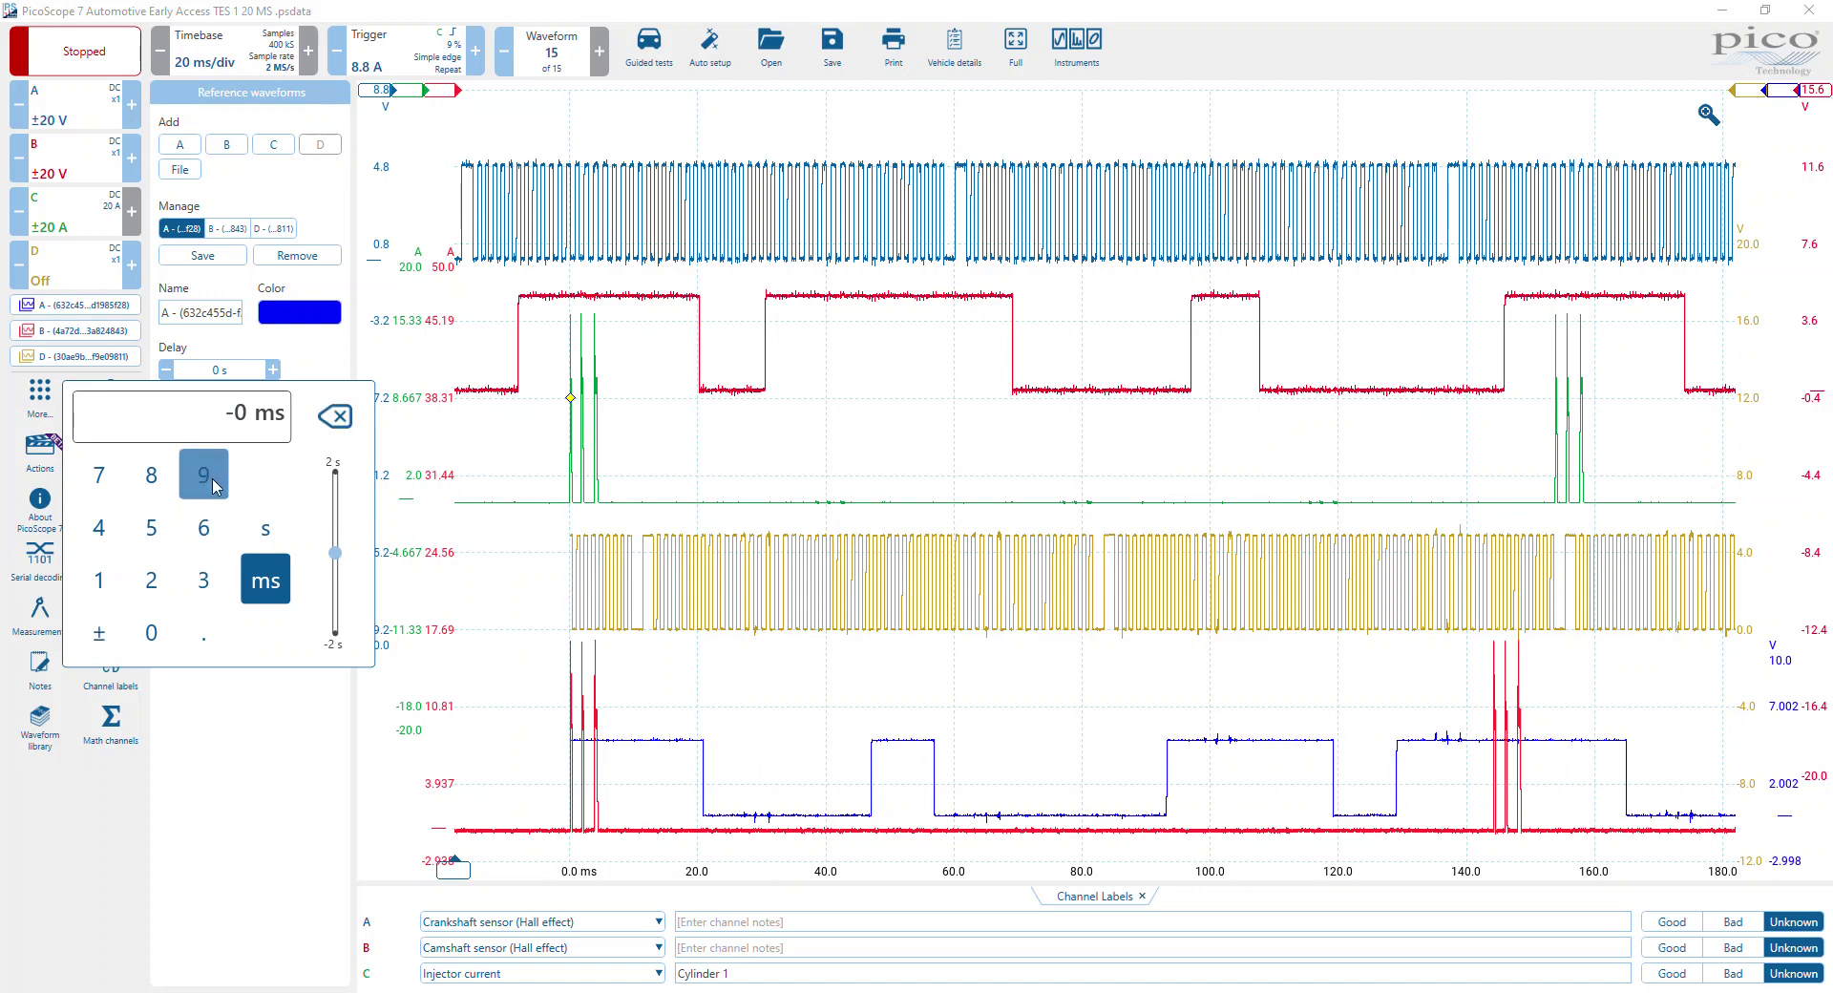
click(204, 474)
click(151, 475)
click(203, 633)
click(225, 487)
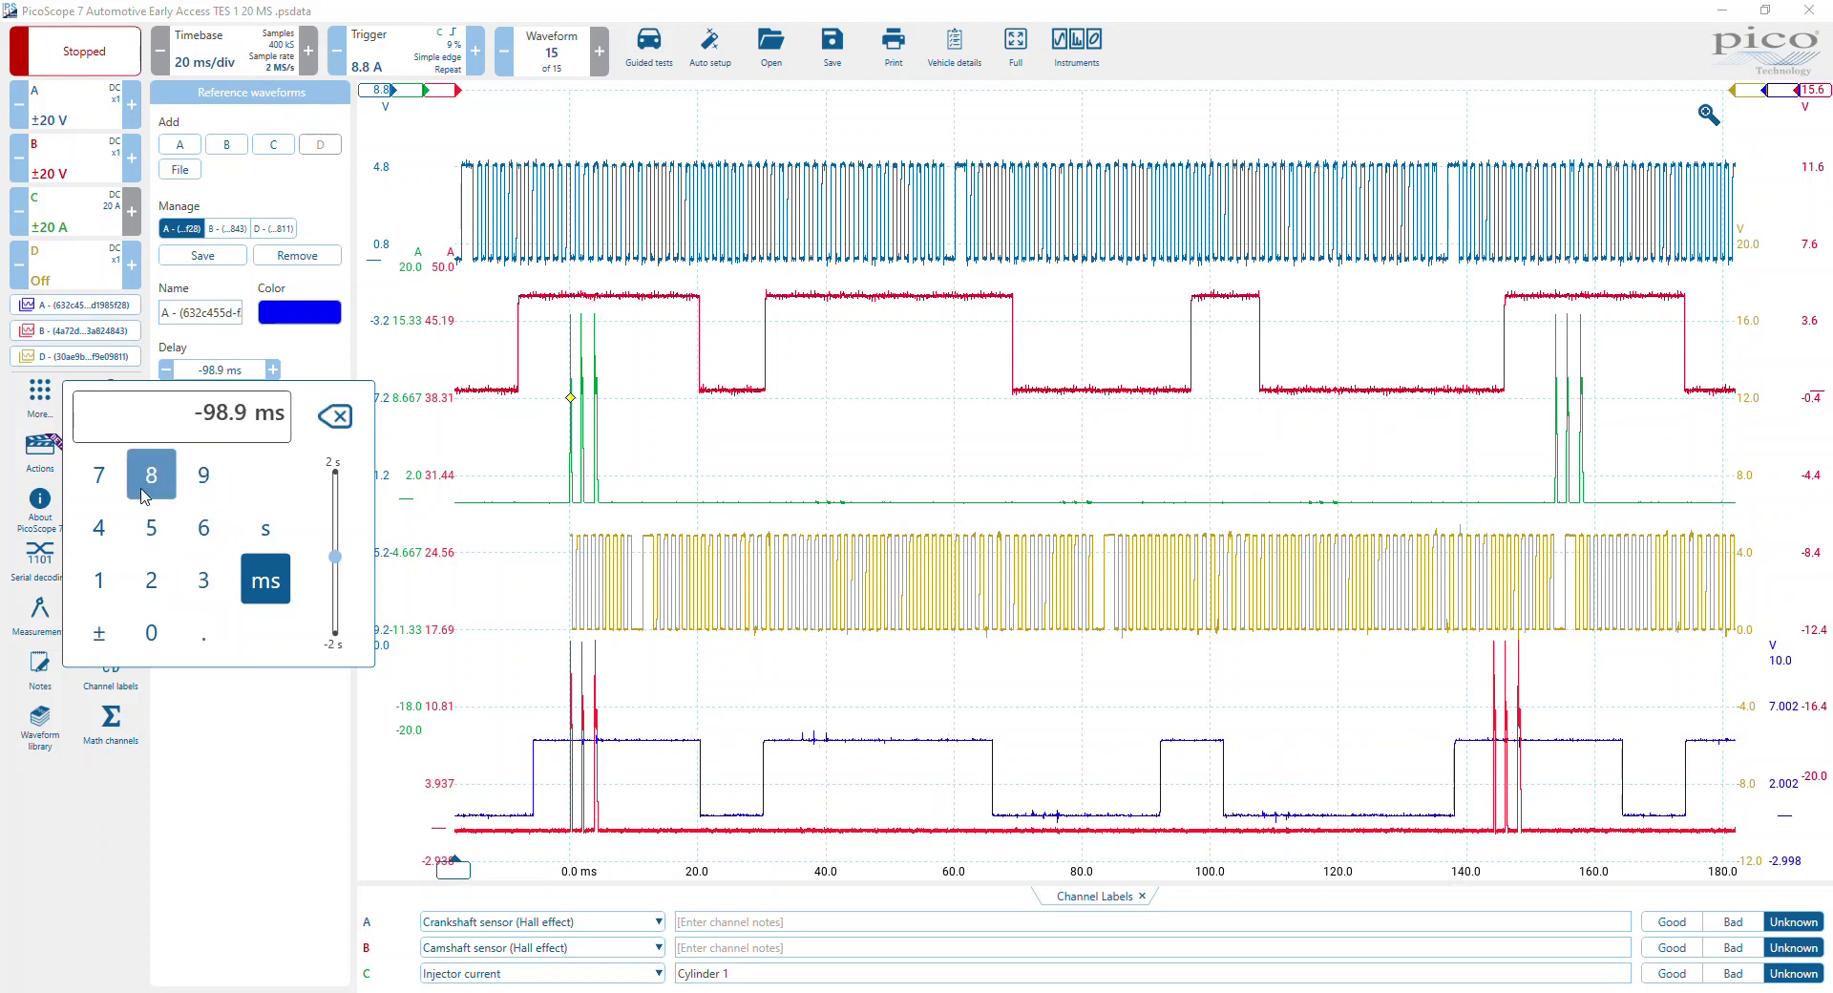
click(101, 475)
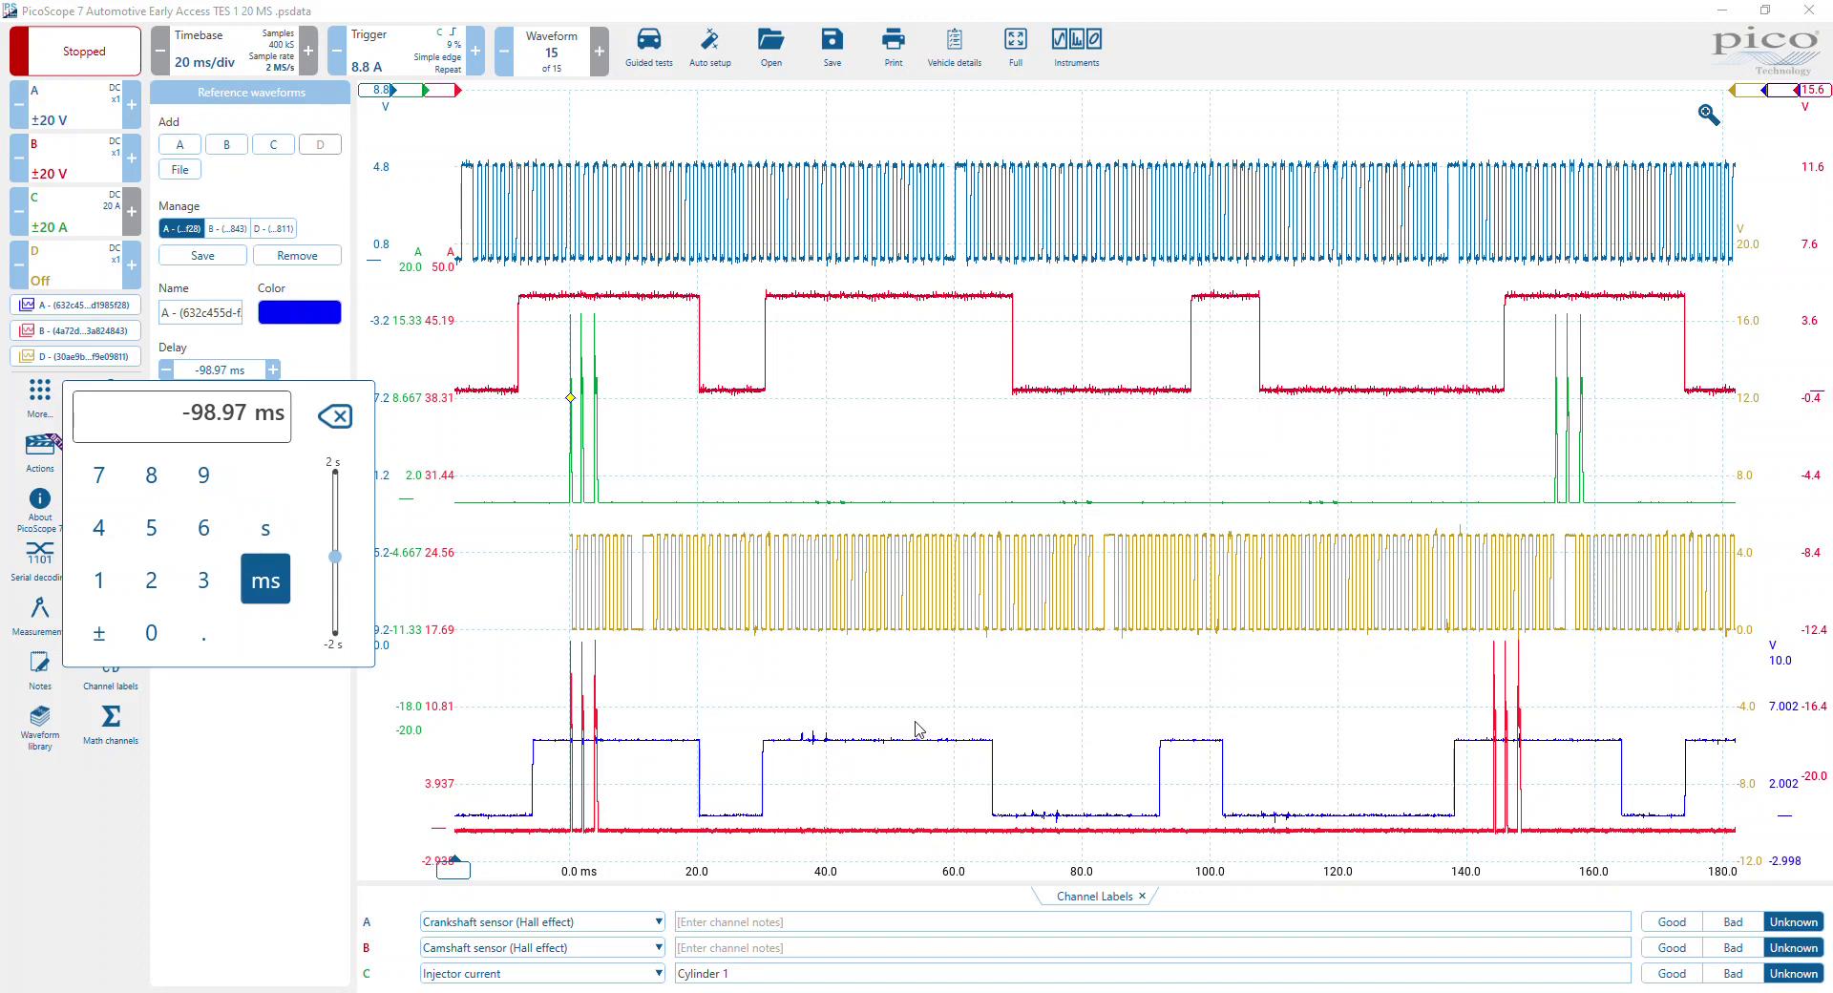
click(816, 701)
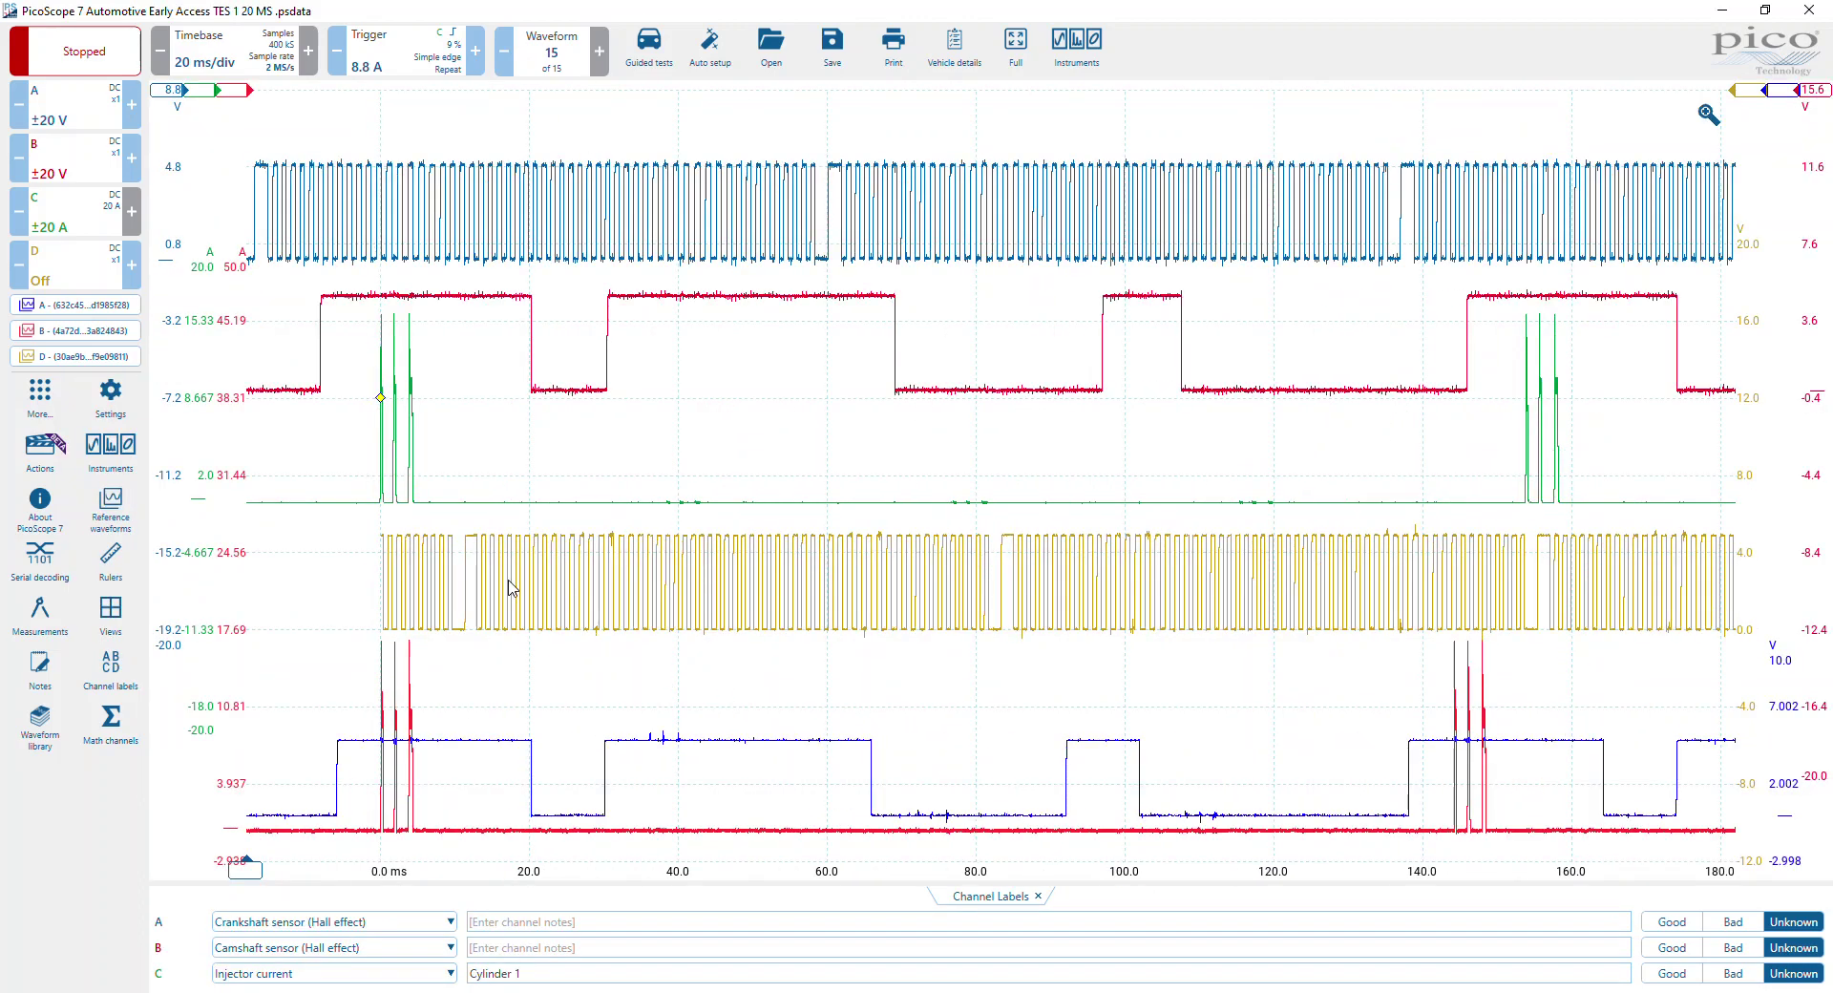
click(80, 331)
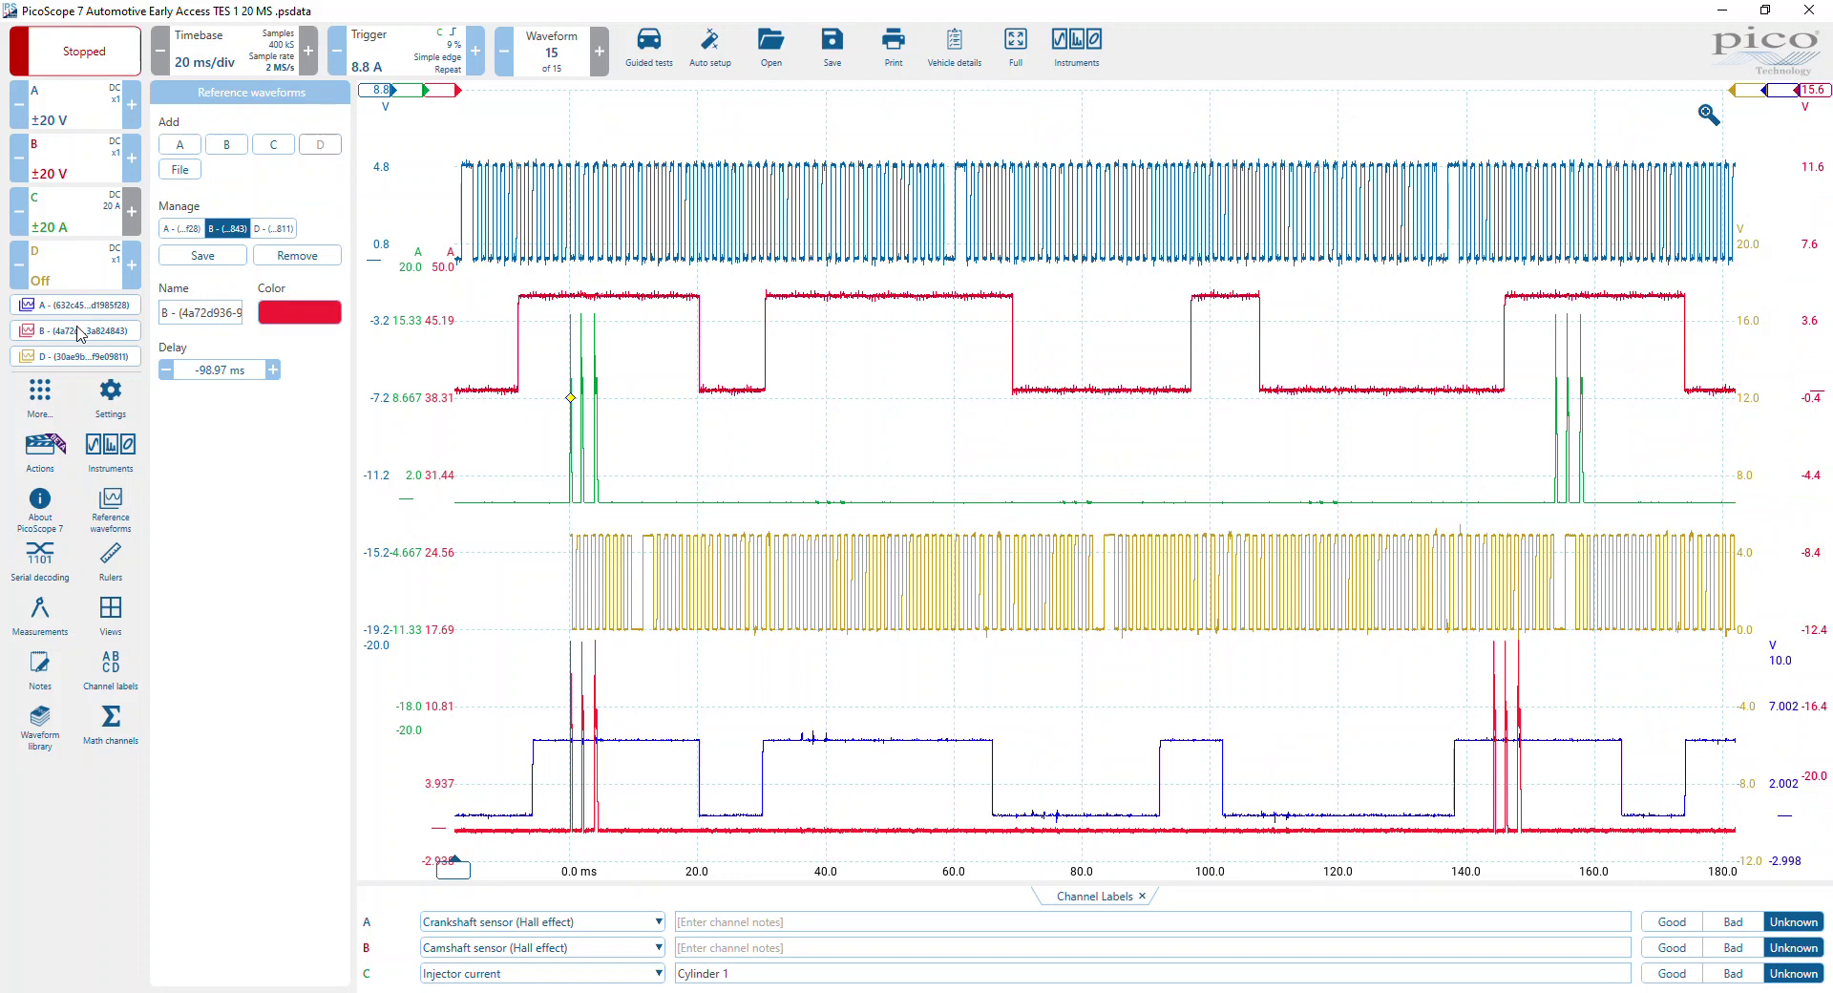
- Give reference waveform D a delay of -98.97 ms and close the reference settings
click(93, 305)
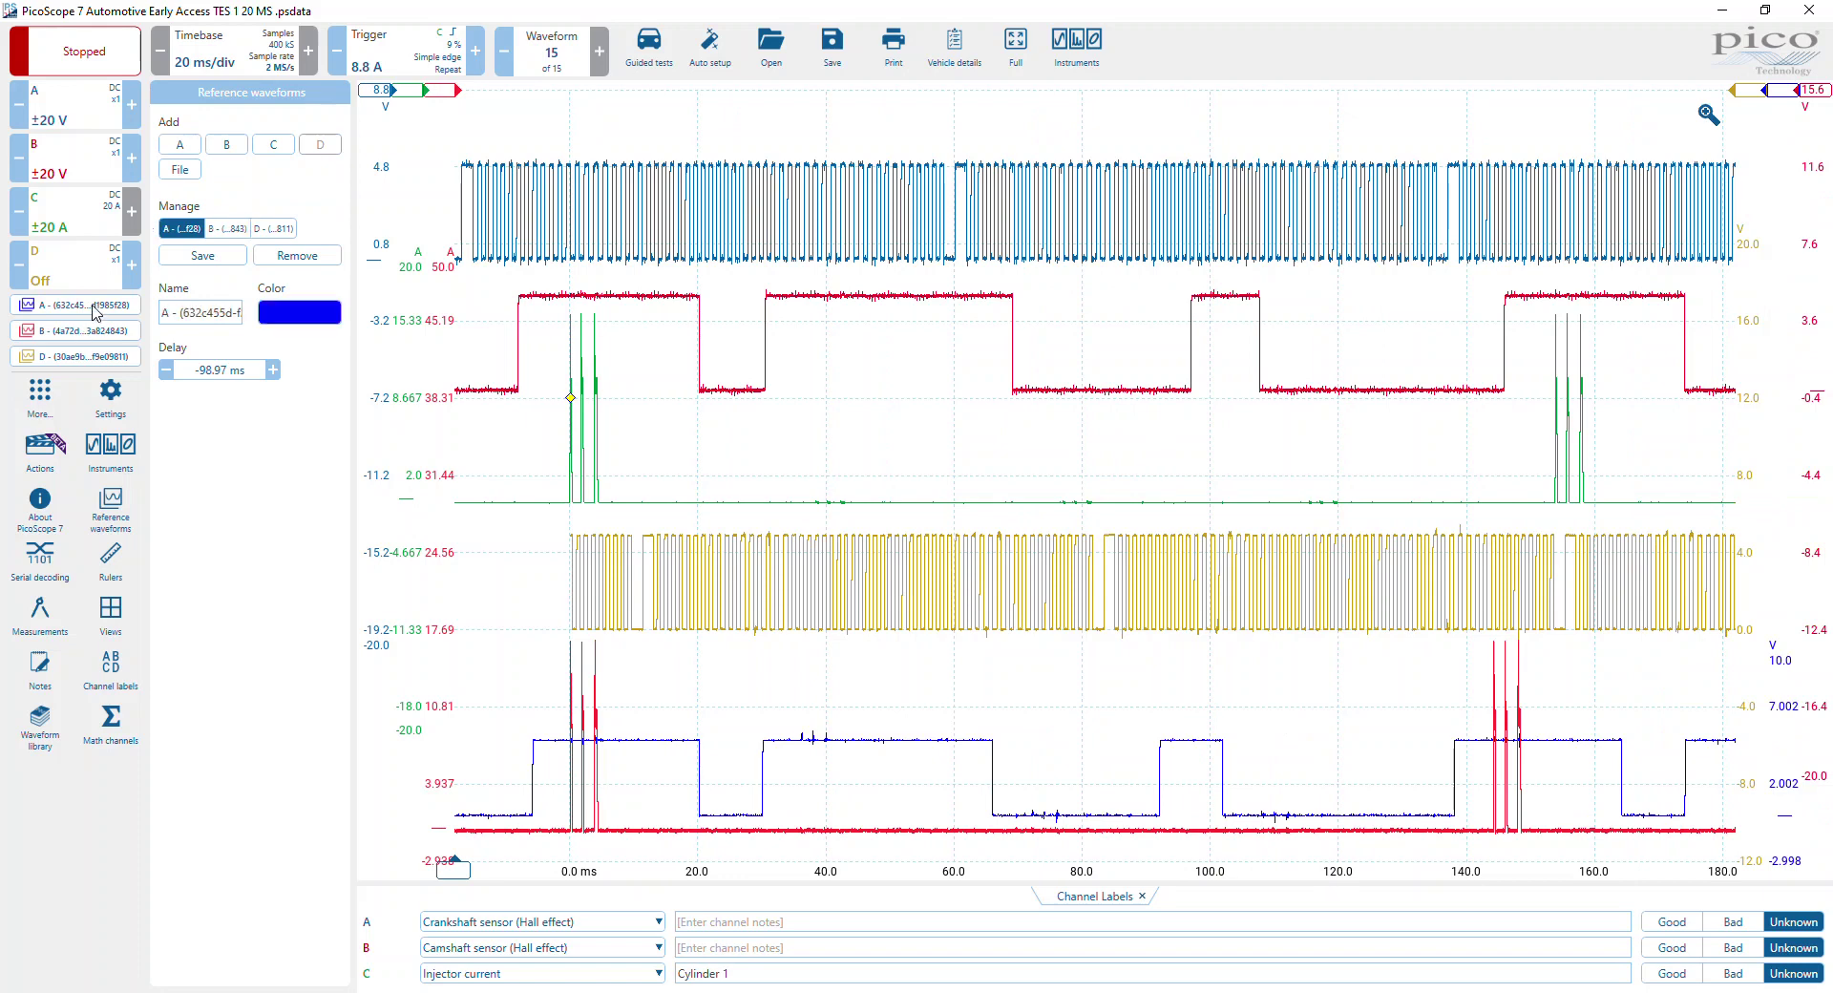
click(86, 357)
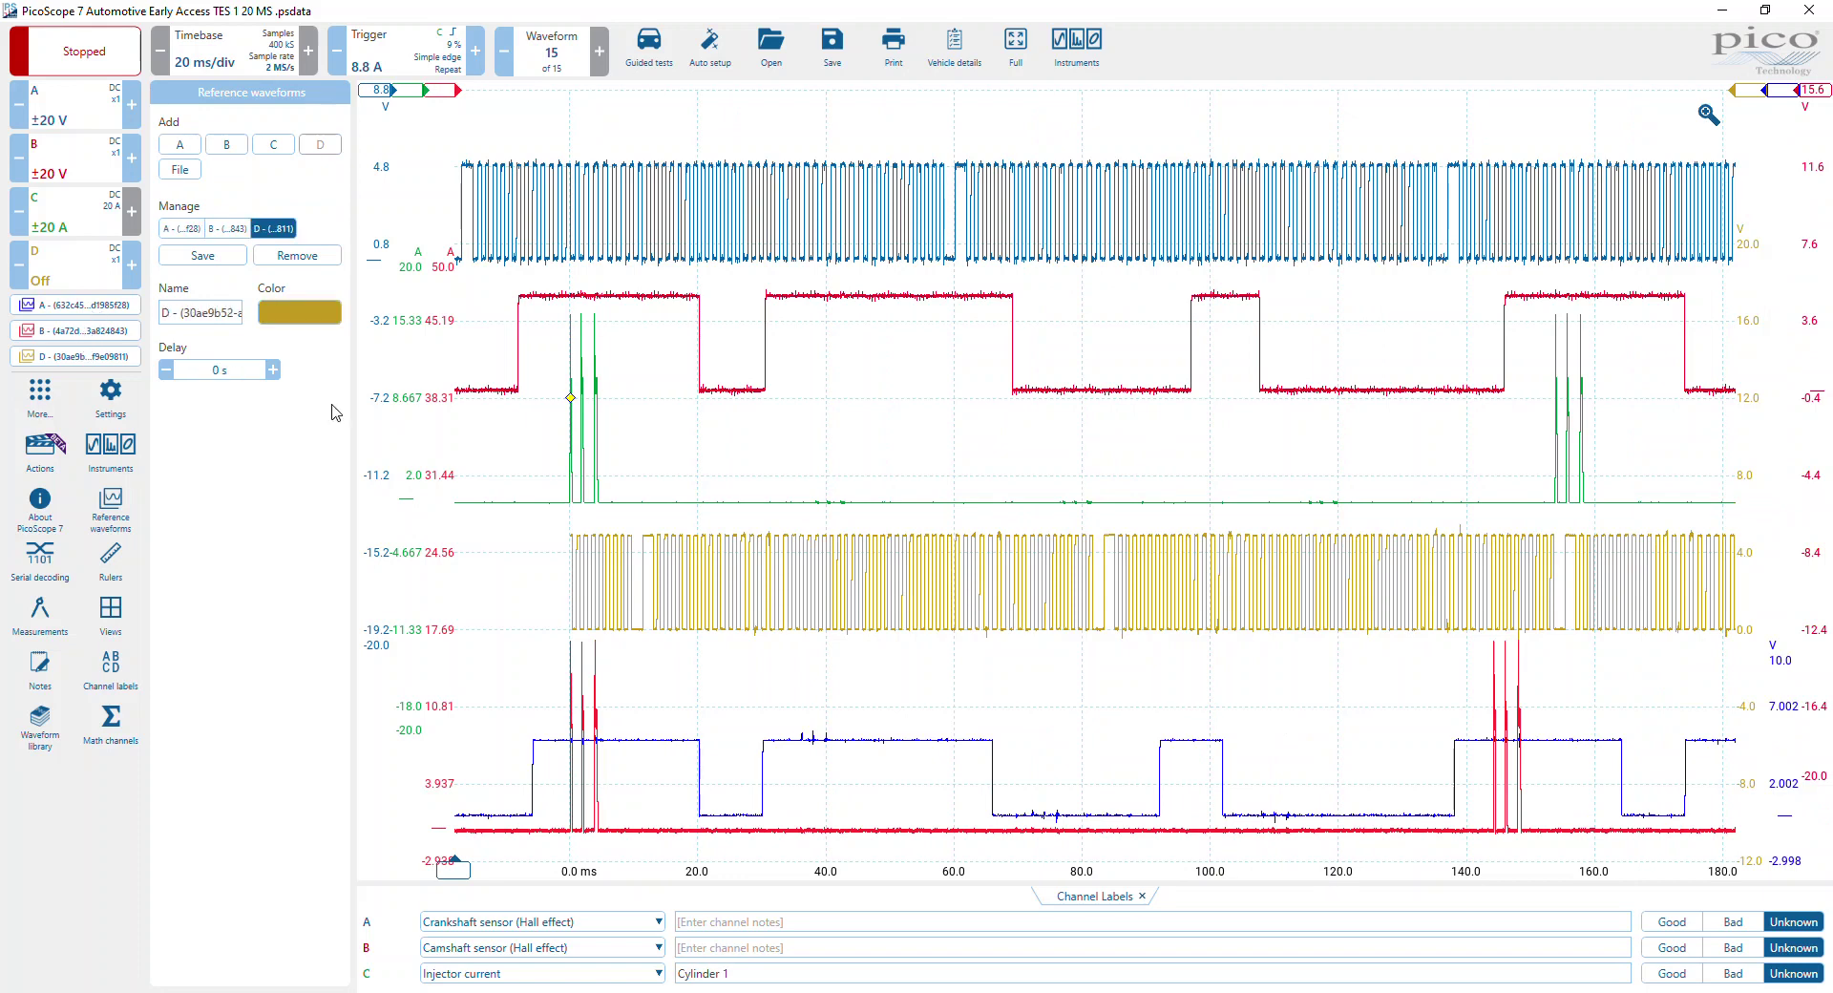
click(235, 371)
click(99, 632)
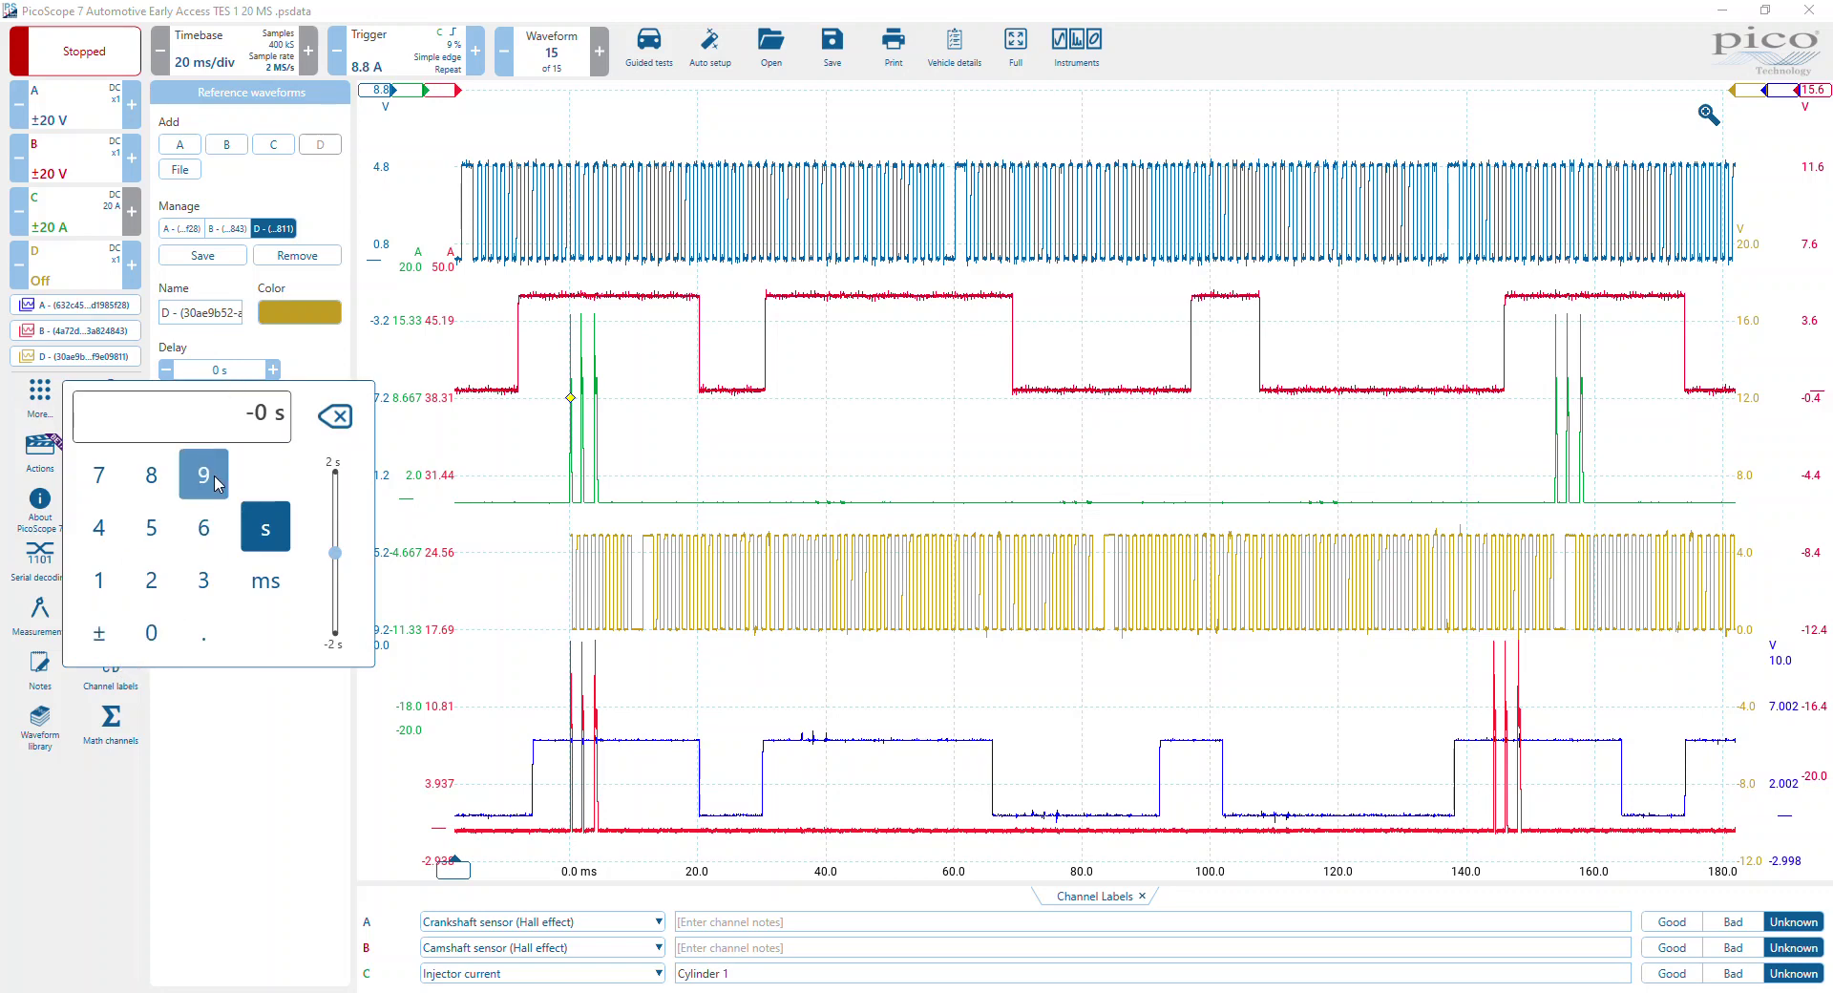
click(203, 474)
click(151, 474)
click(203, 632)
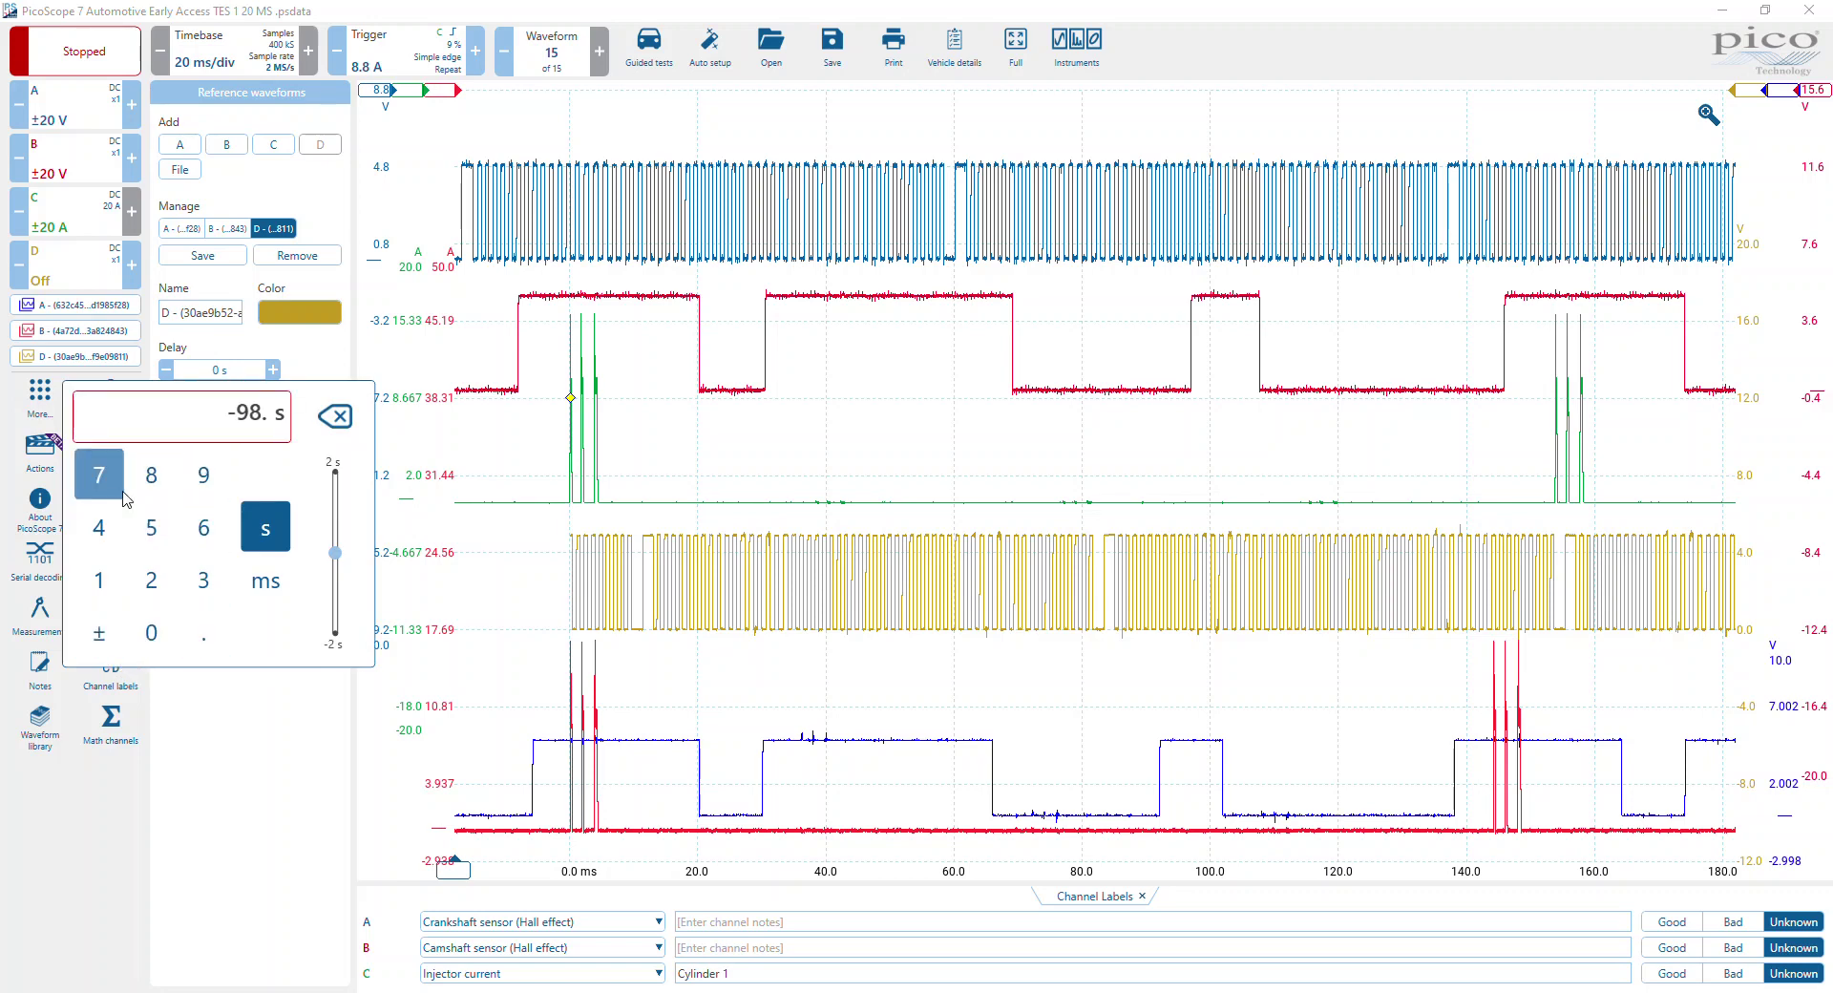
click(204, 475)
click(98, 474)
click(265, 580)
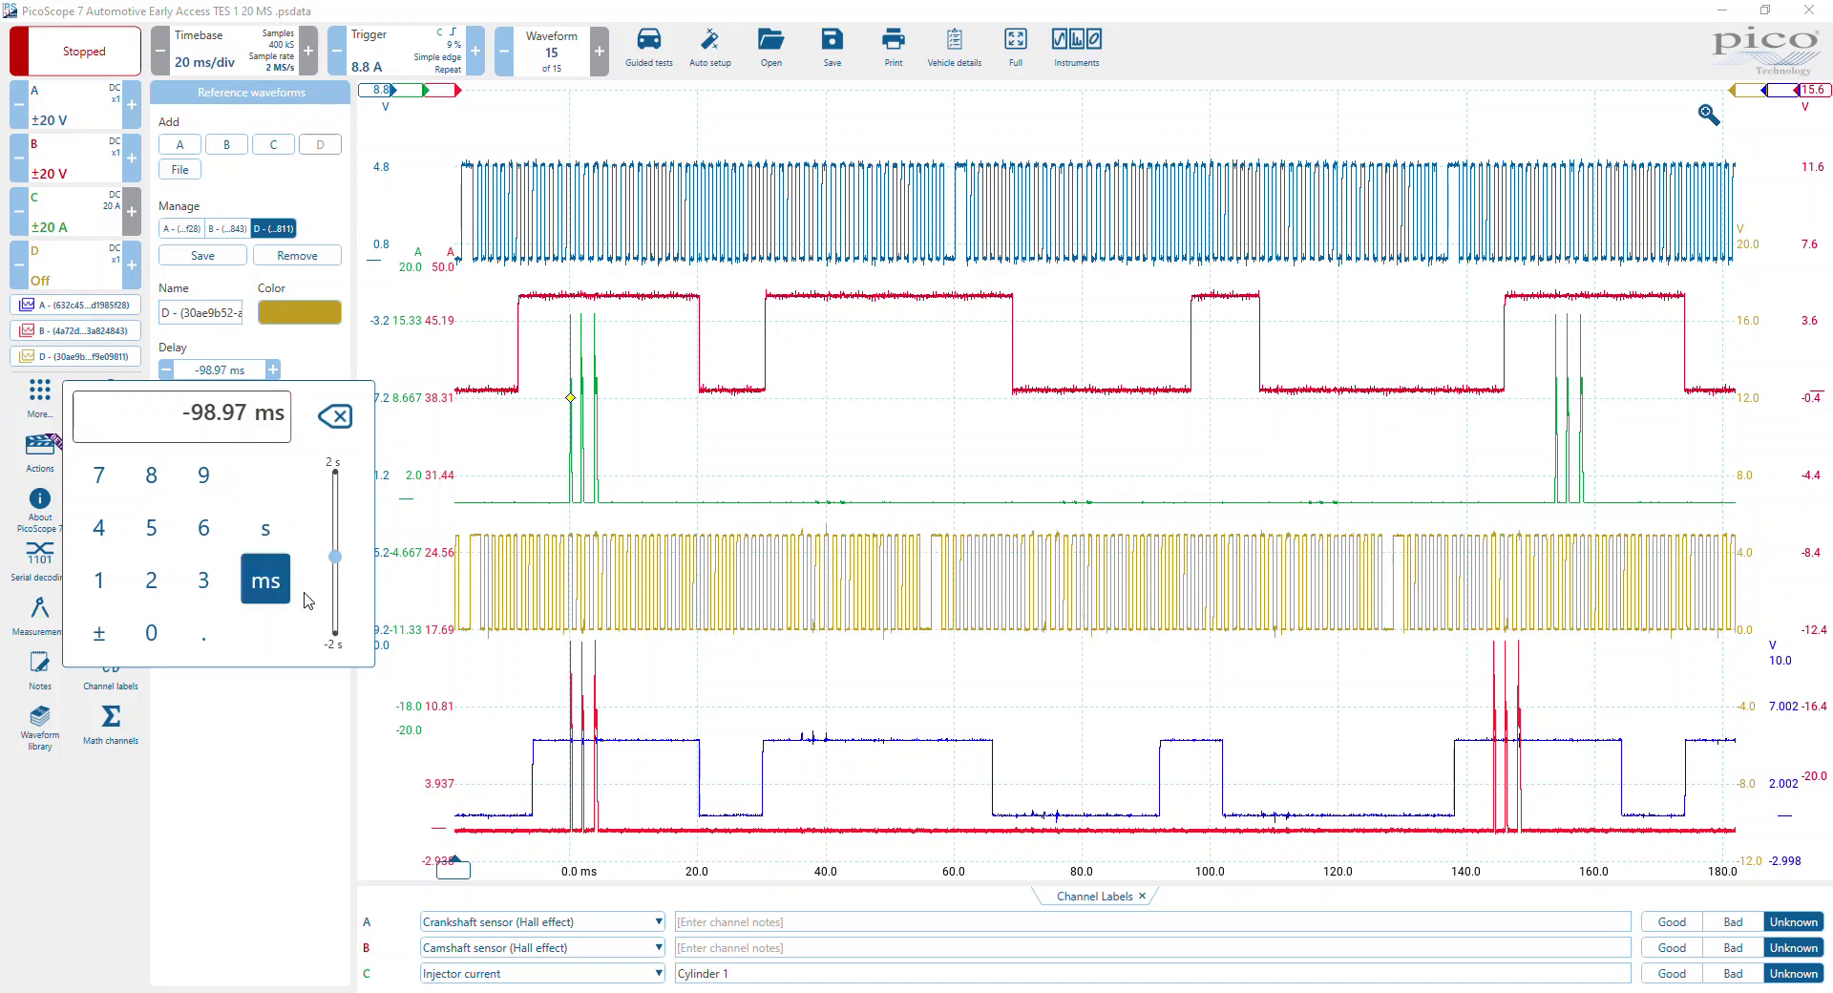
click(1010, 731)
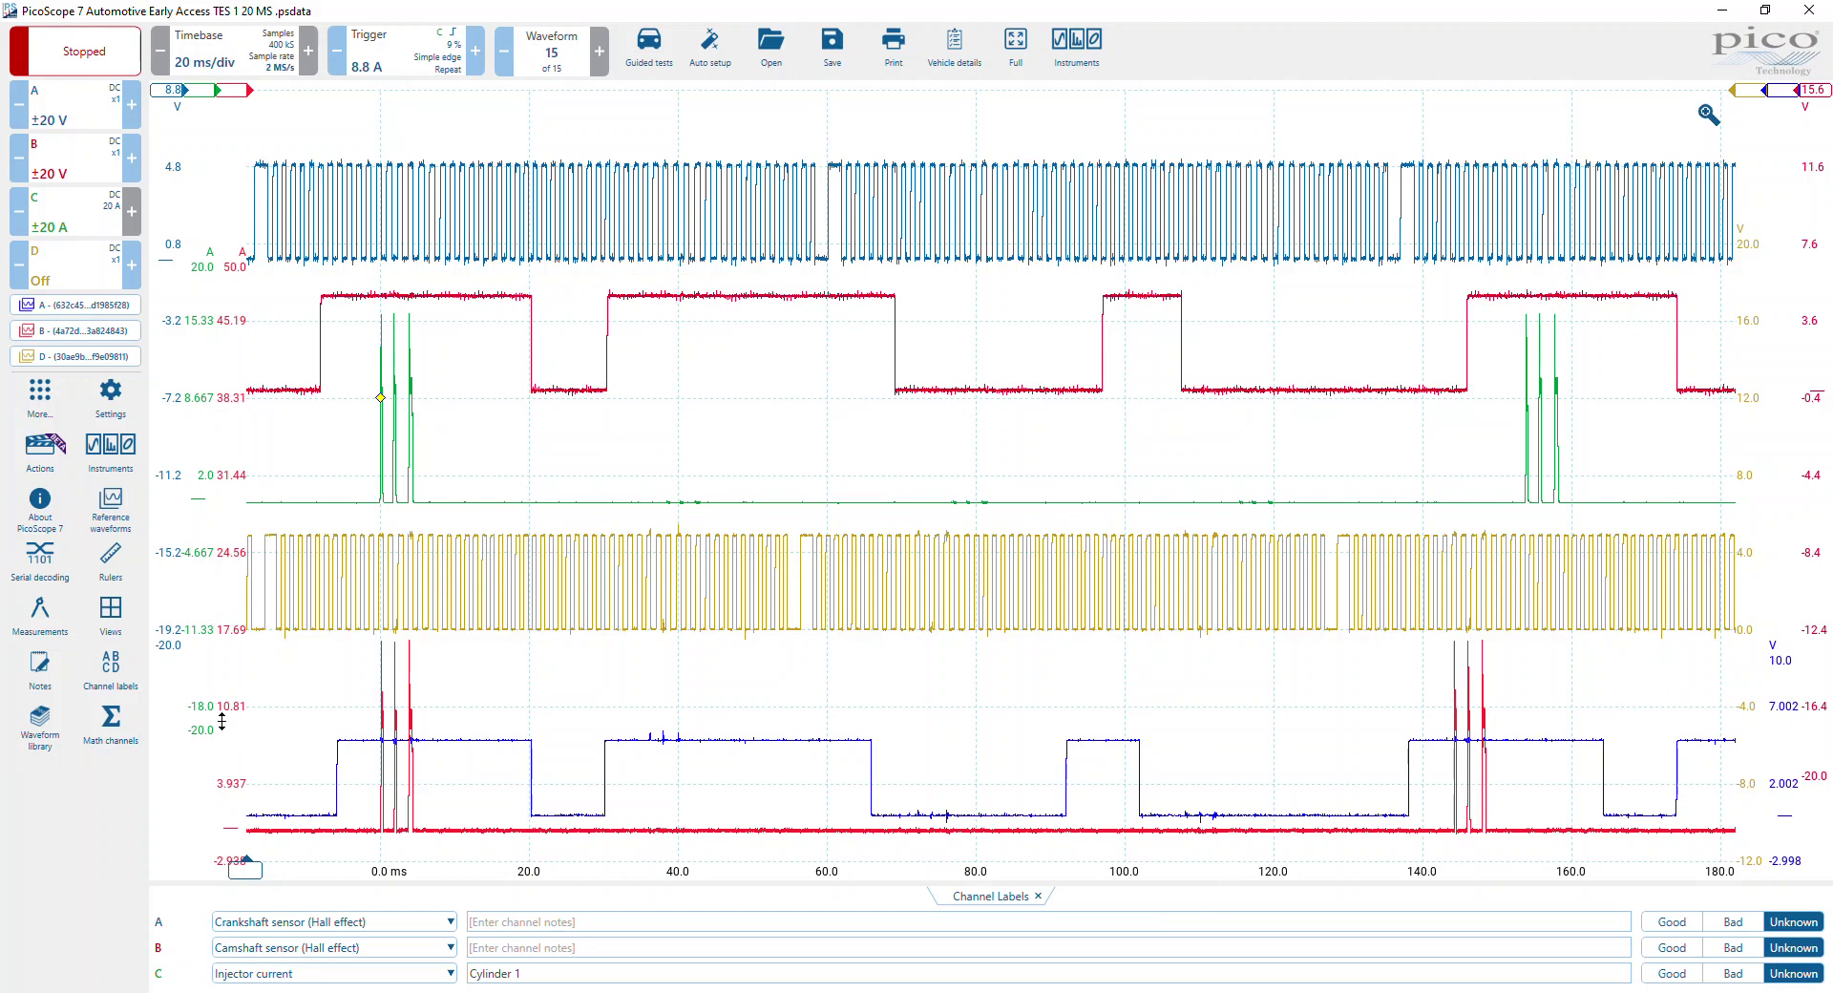
- Add a Scope 2 view and dock it to the right of Scope 1
click(113, 616)
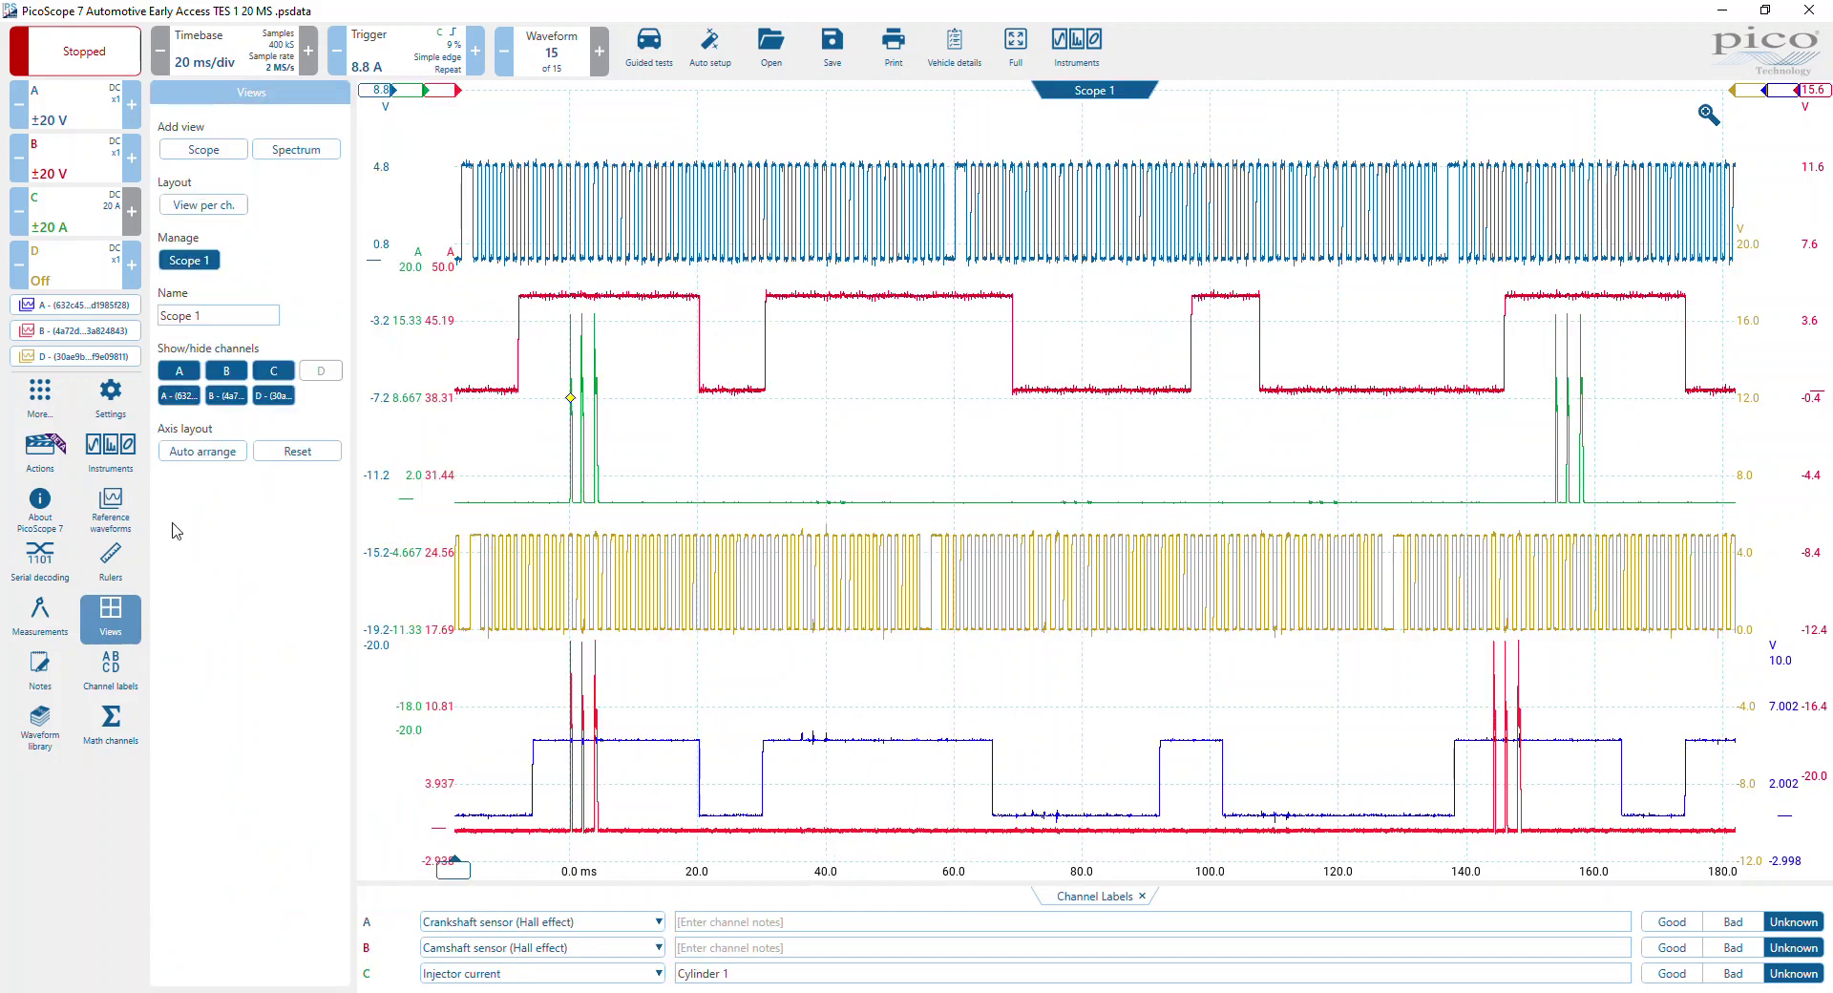
click(219, 153)
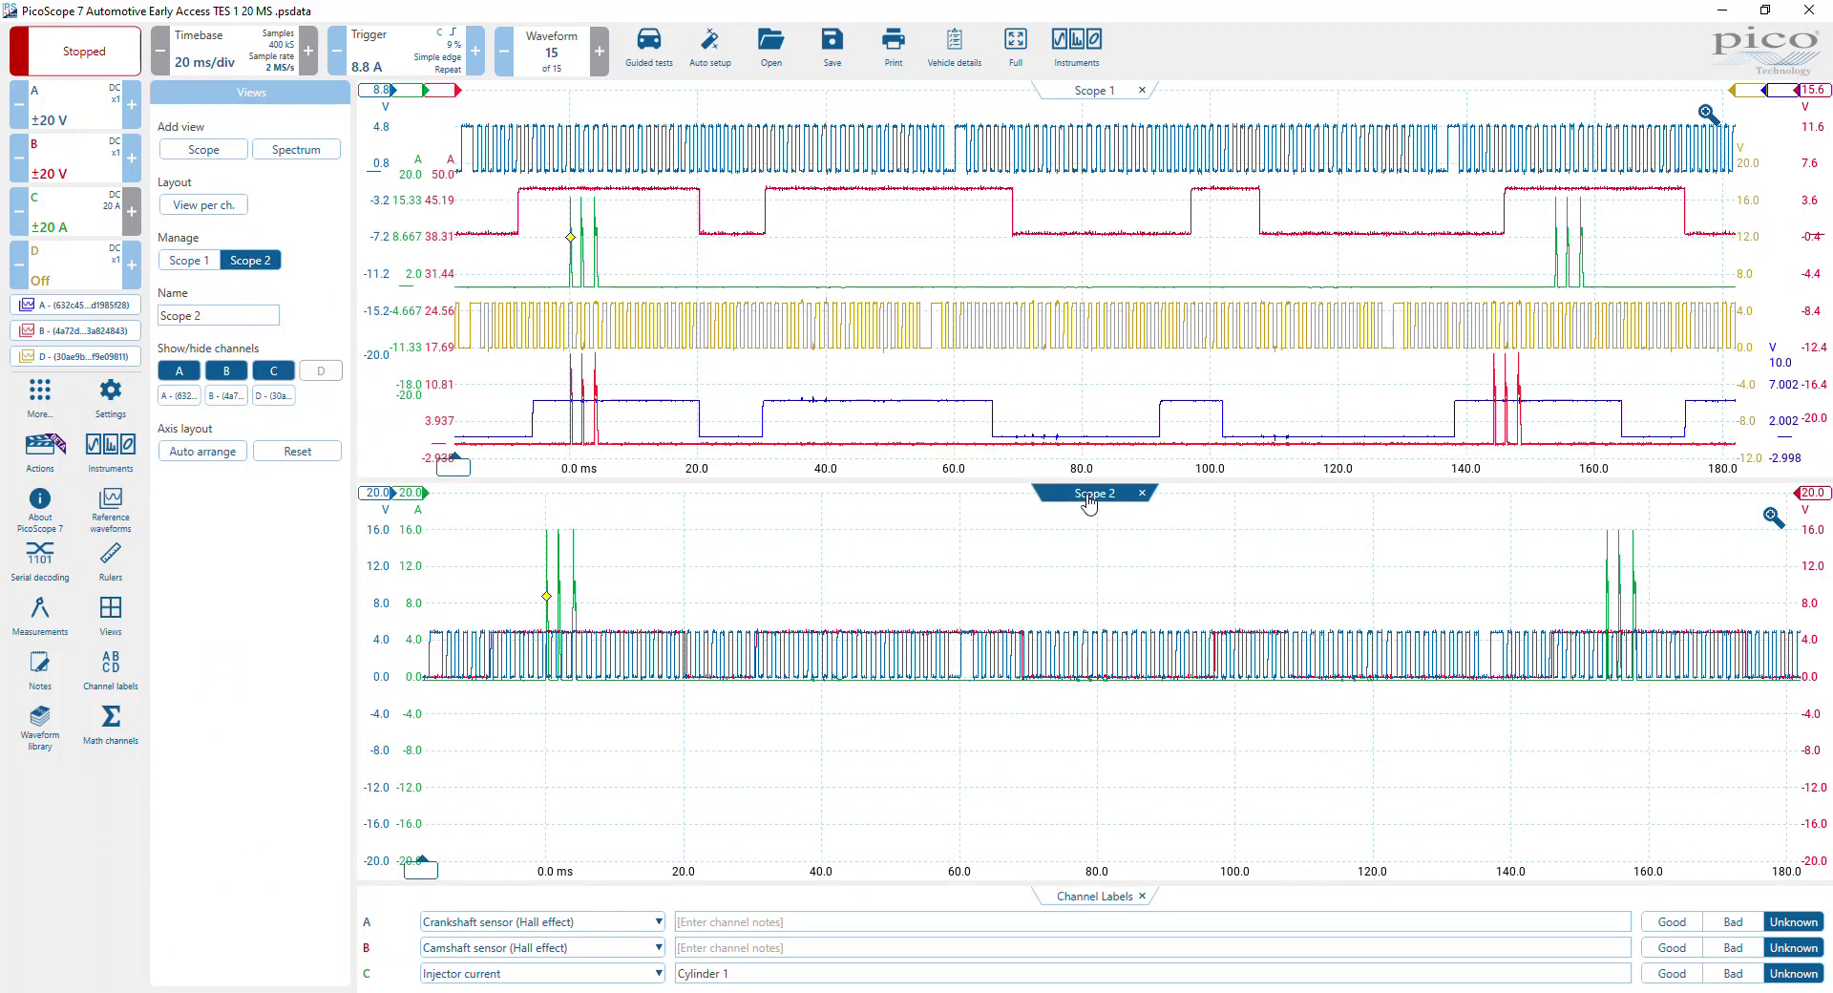
drag(1089, 506, 1139, 477)
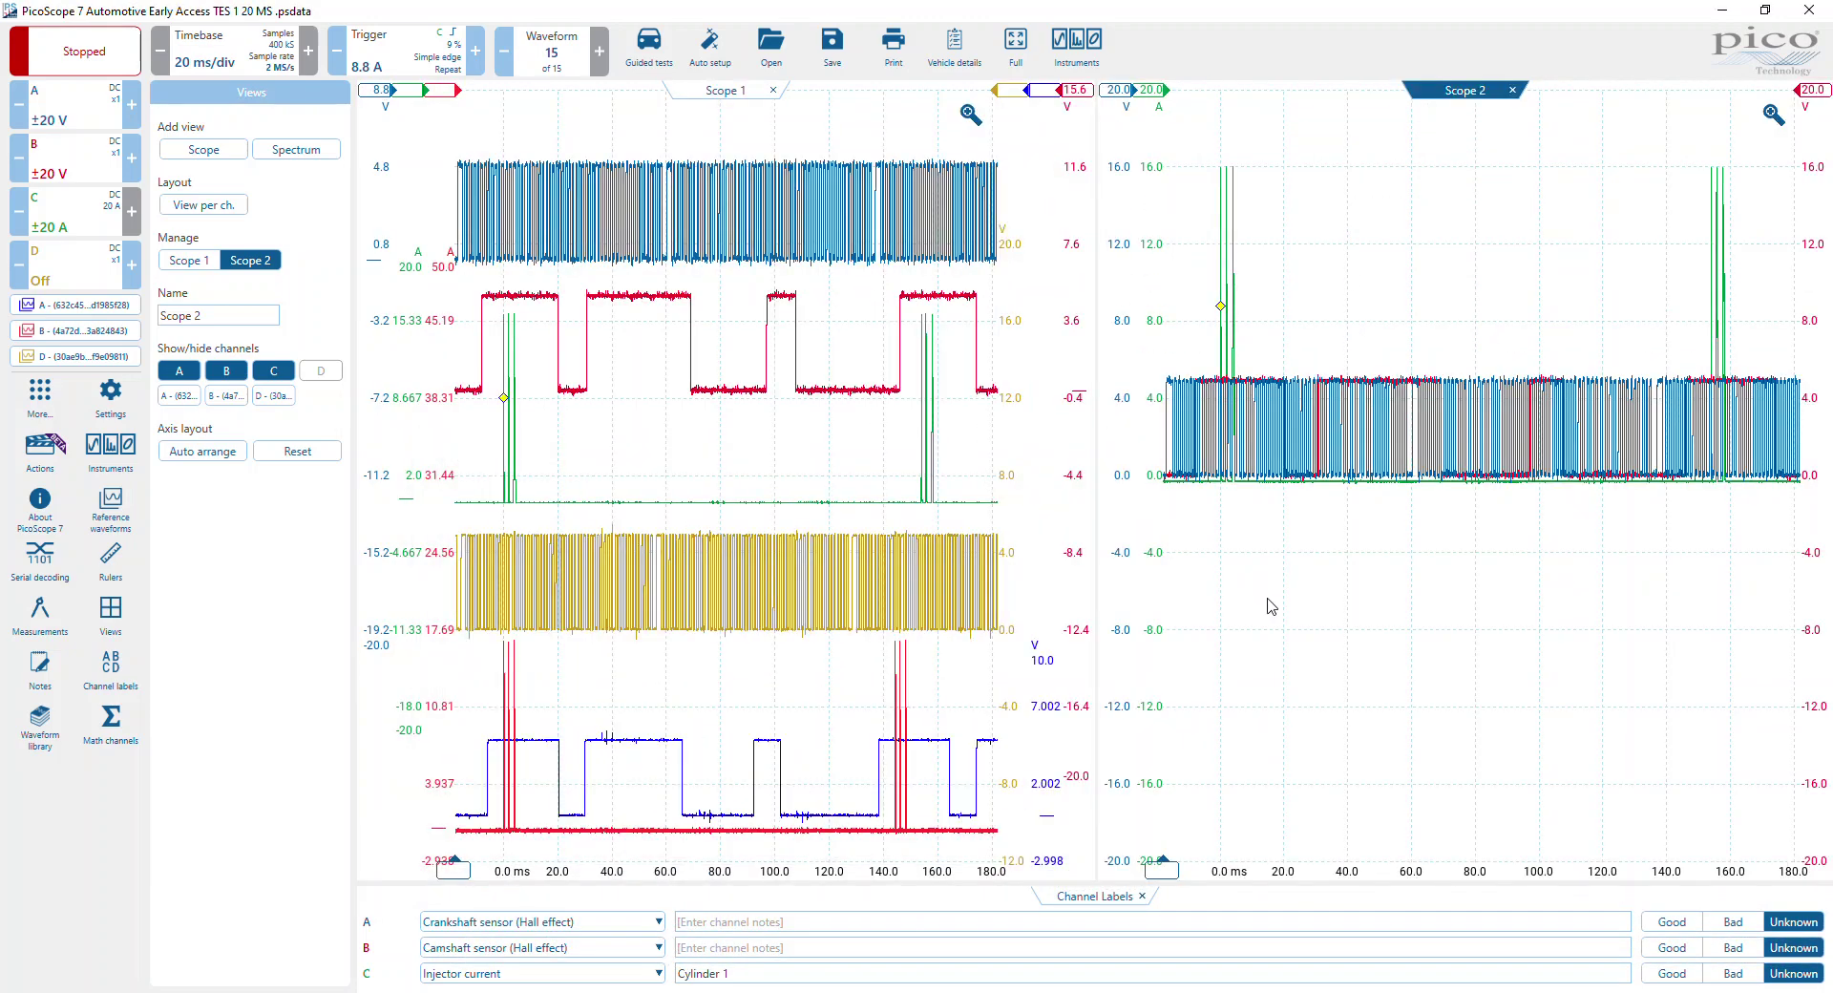
click(1322, 644)
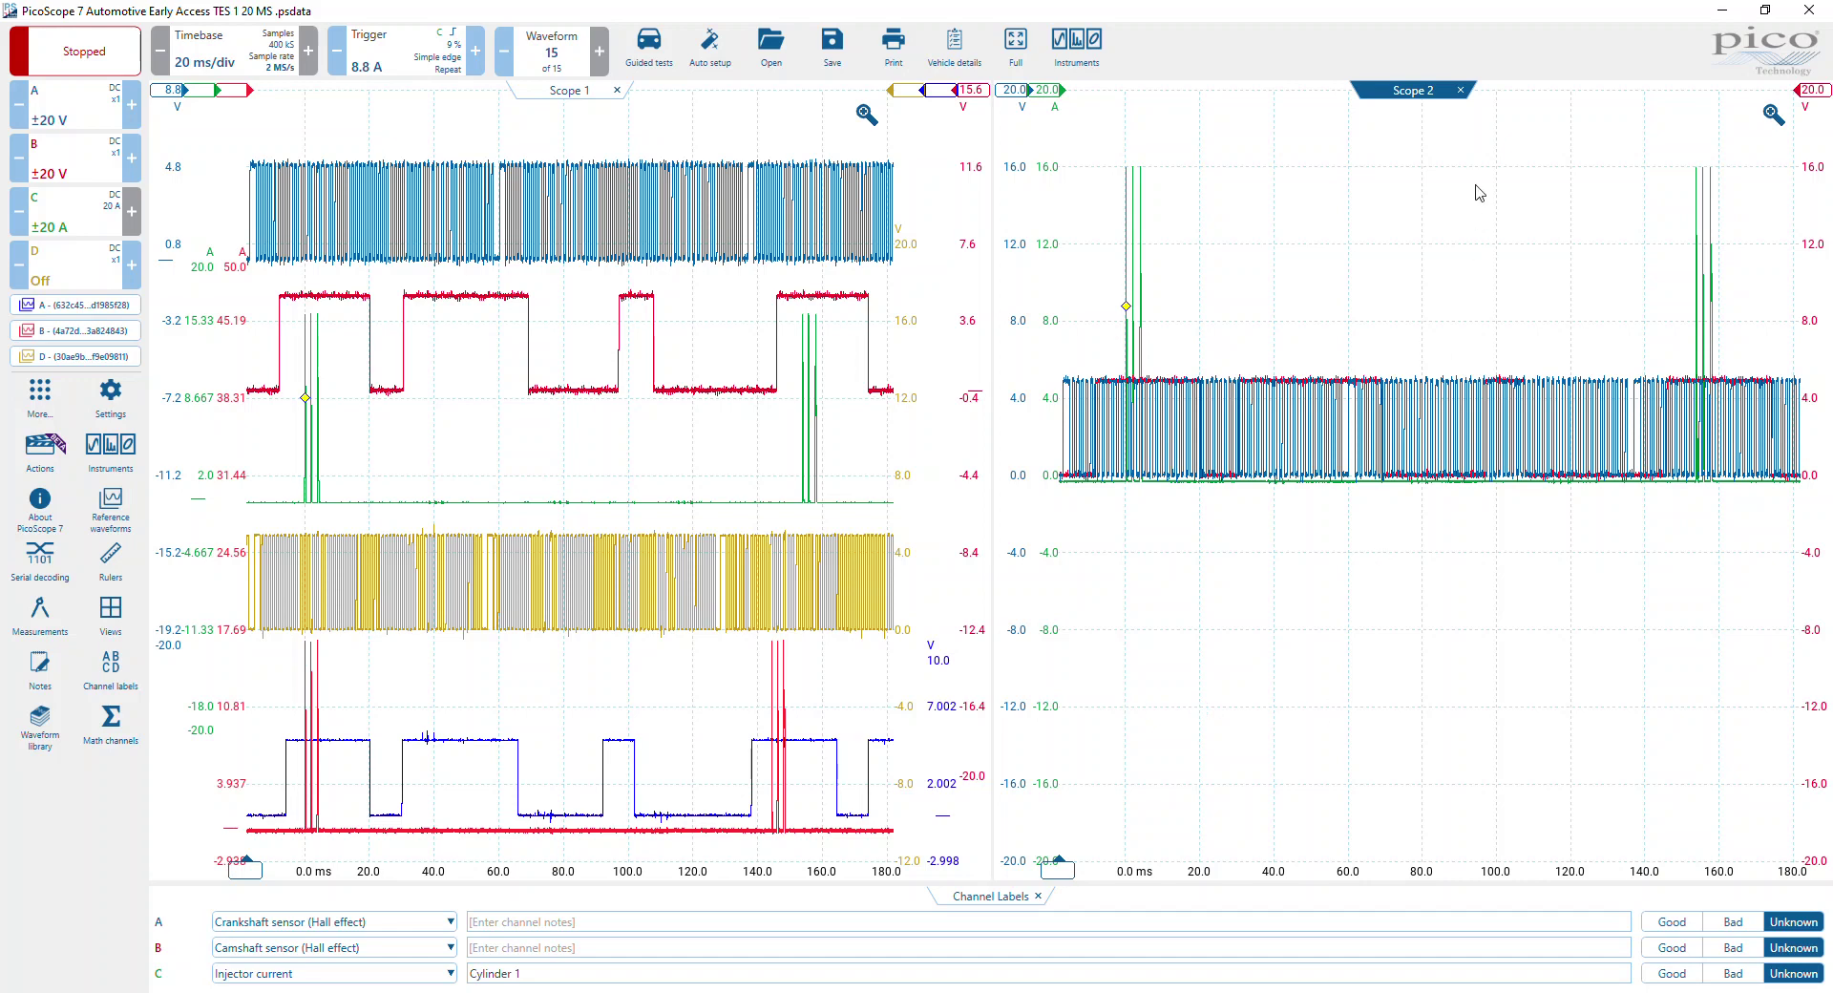
- Show references B and D in Scope 2 and hide live channels A, B and C there
click(109, 621)
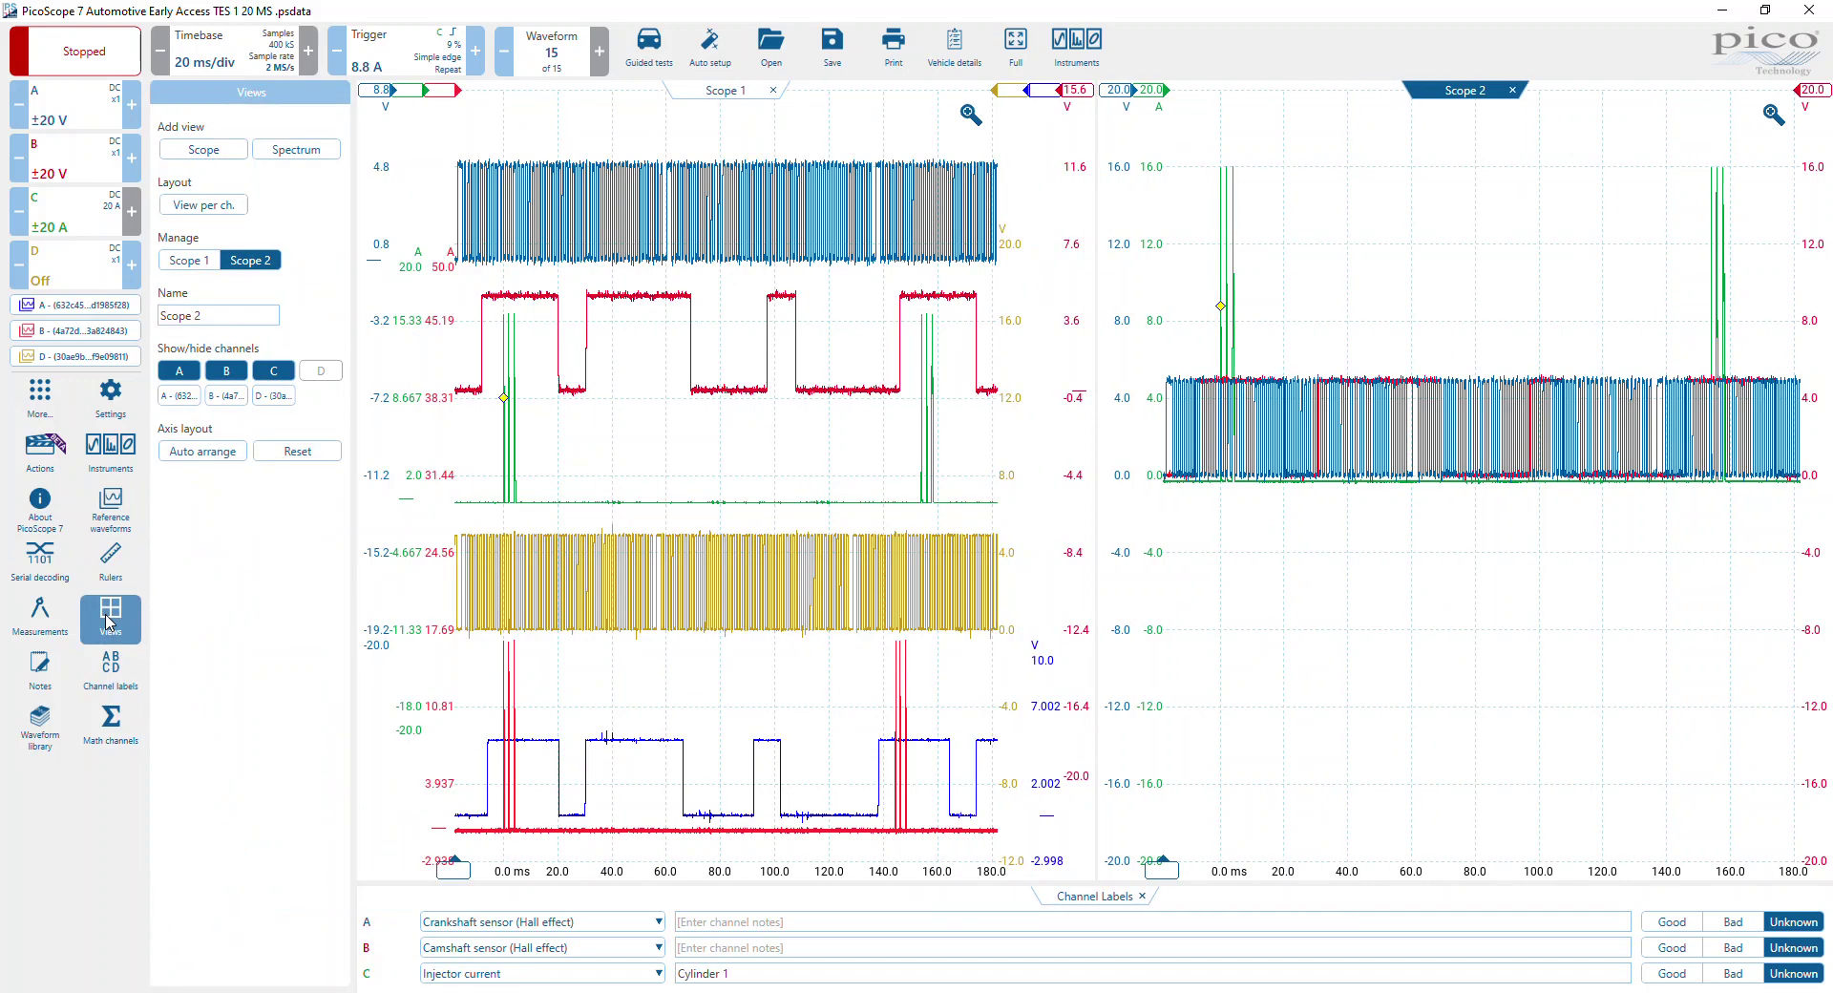
click(214, 396)
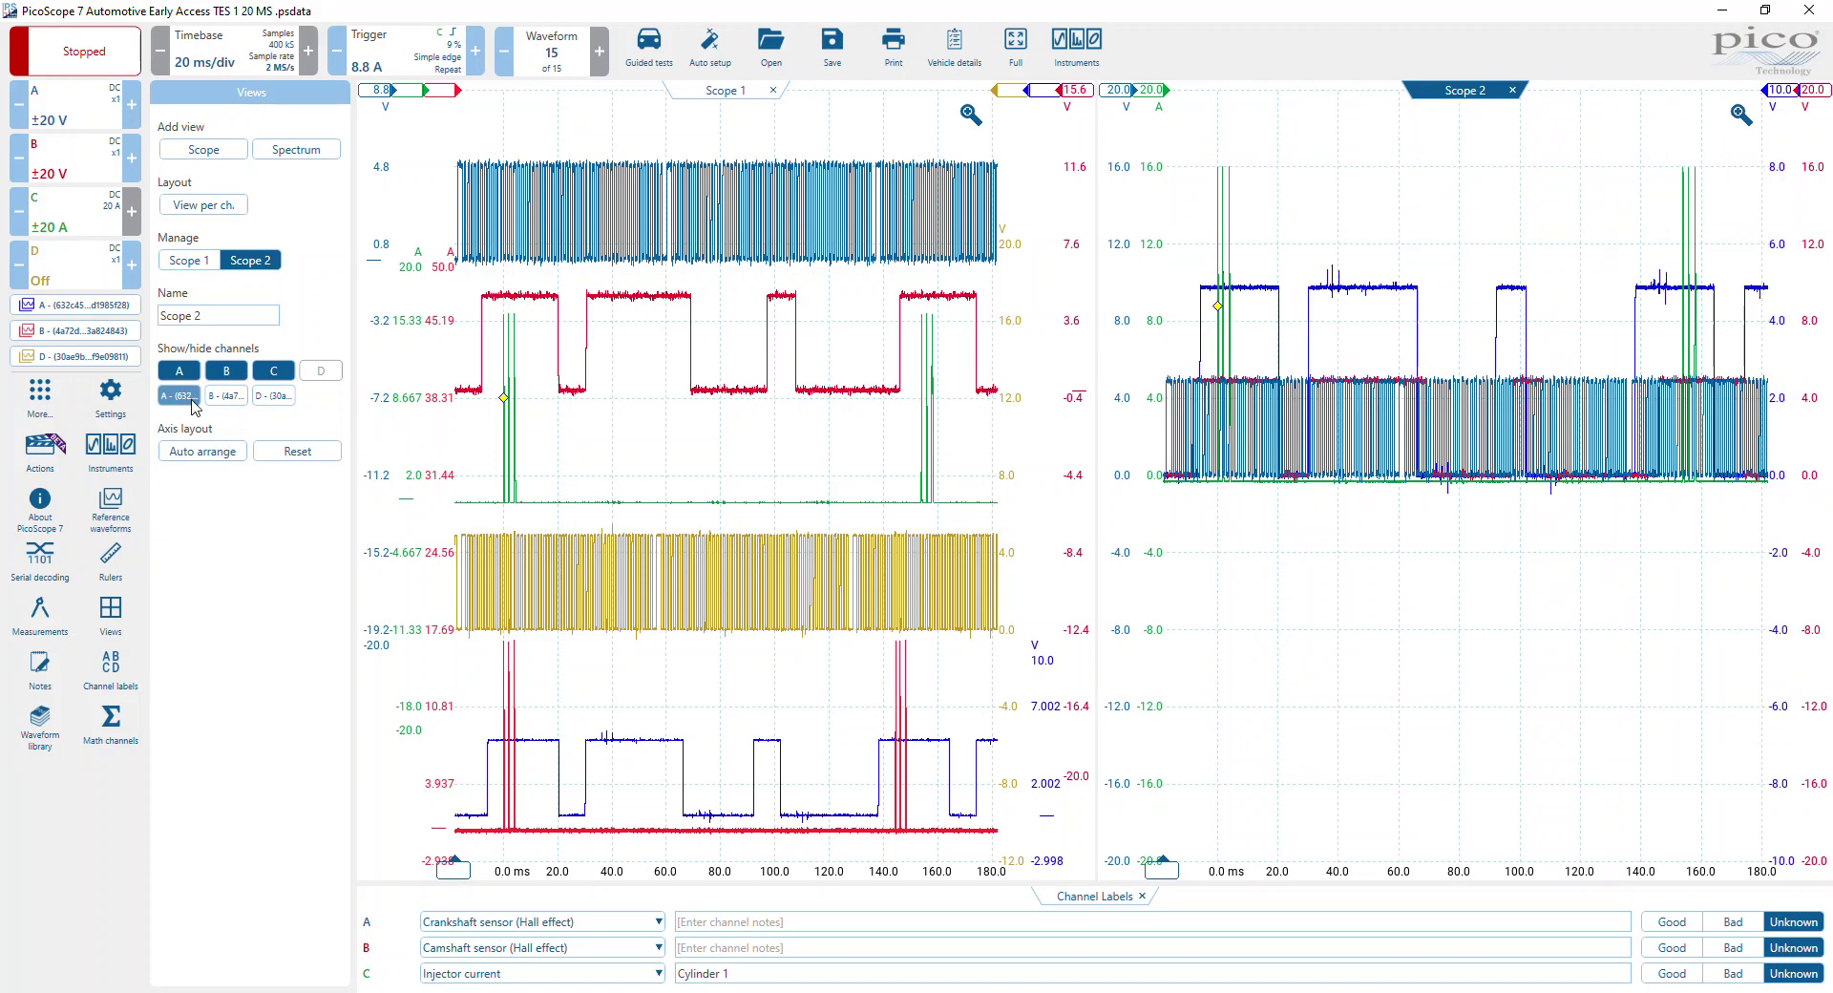
click(258, 401)
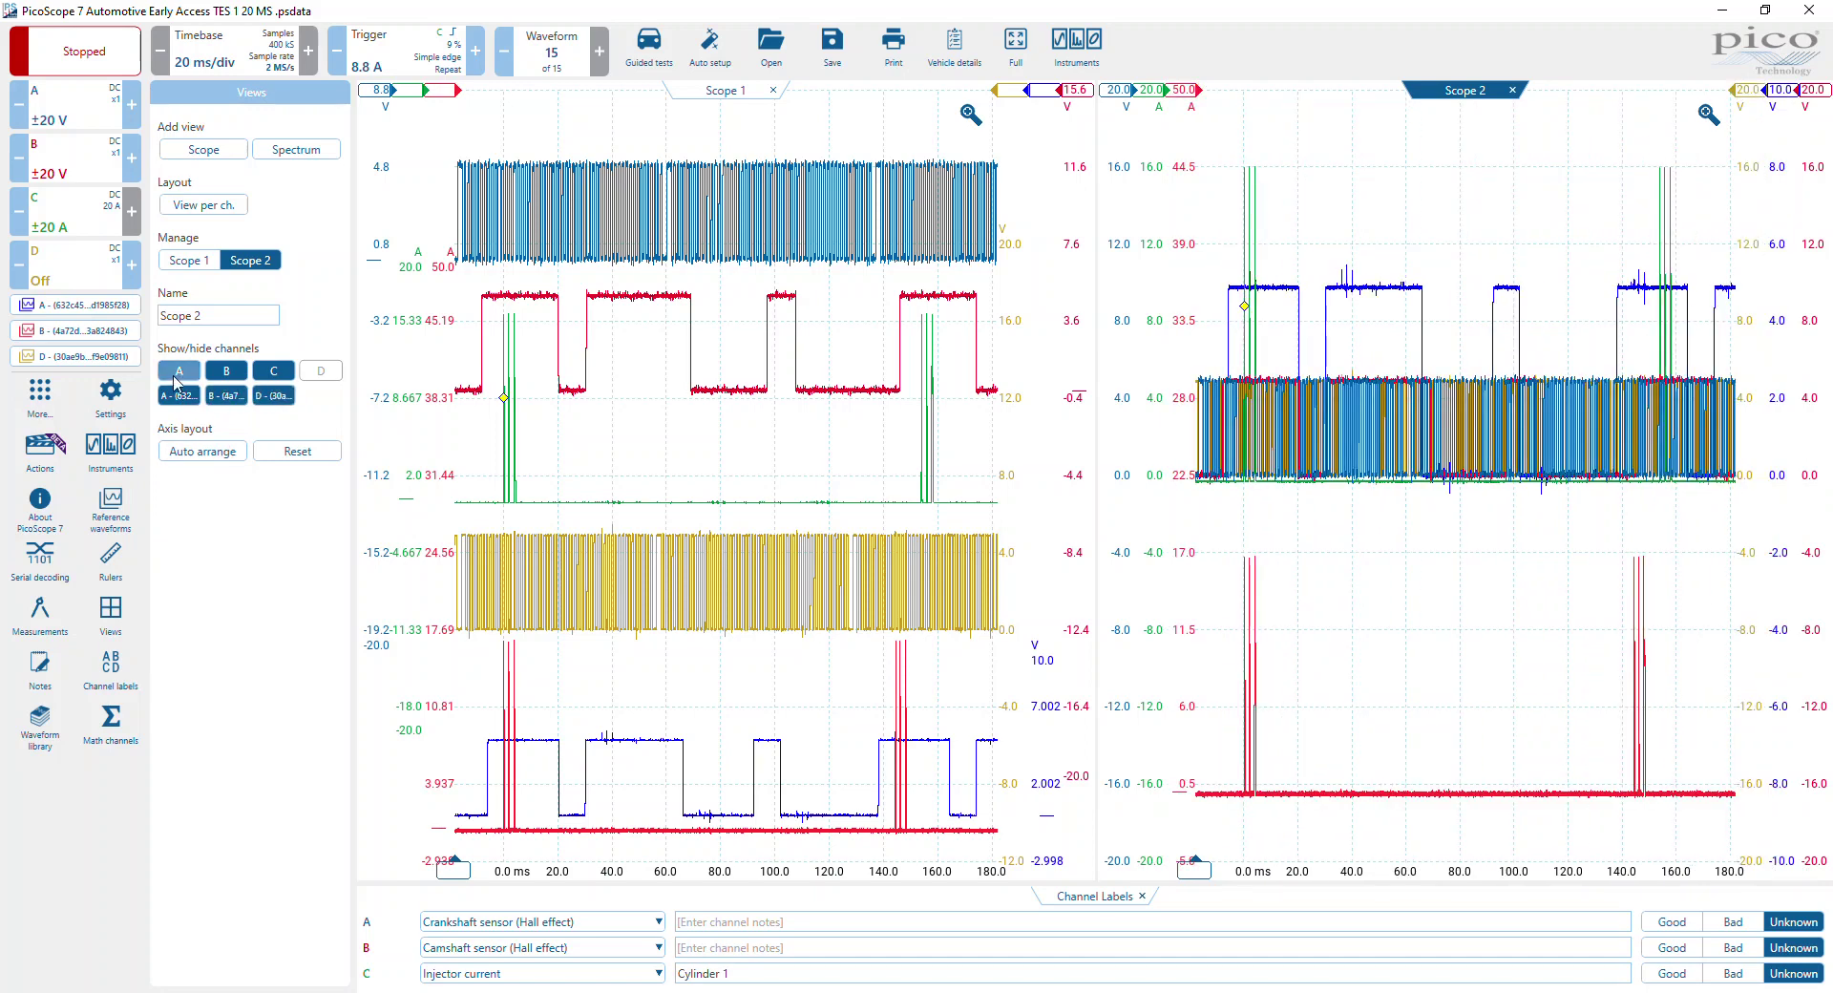
click(178, 371)
click(228, 382)
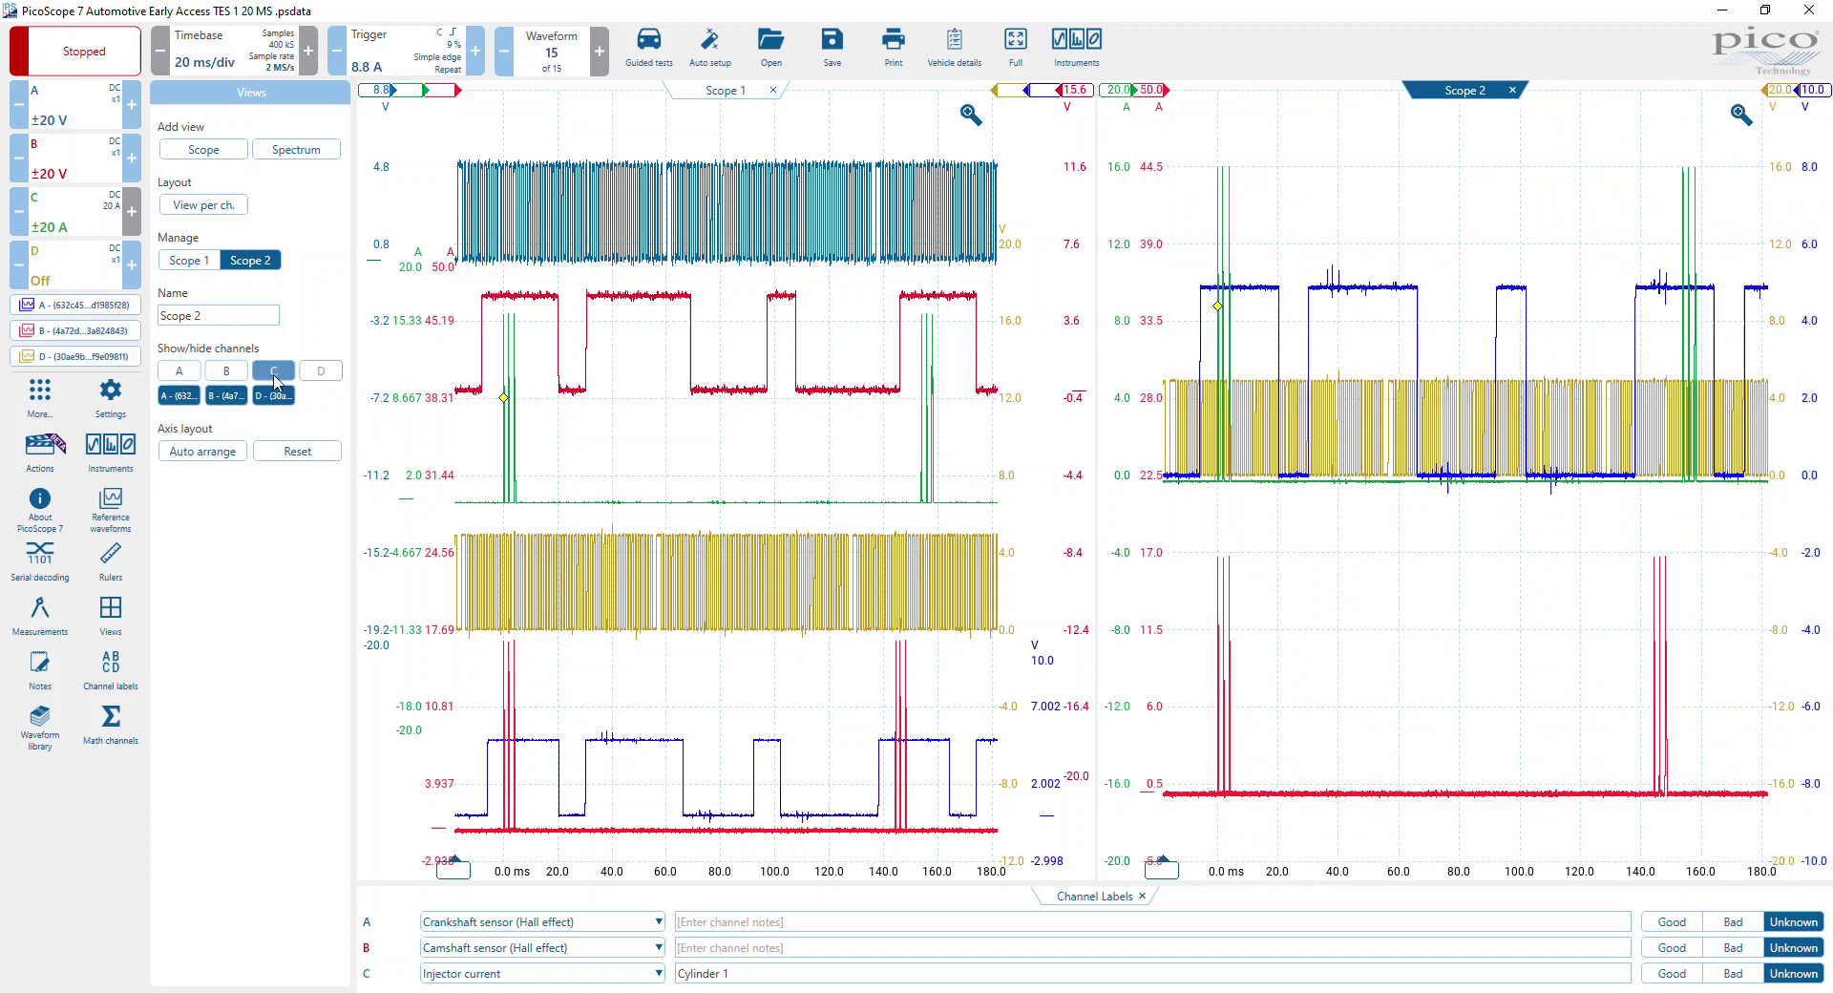
click(275, 377)
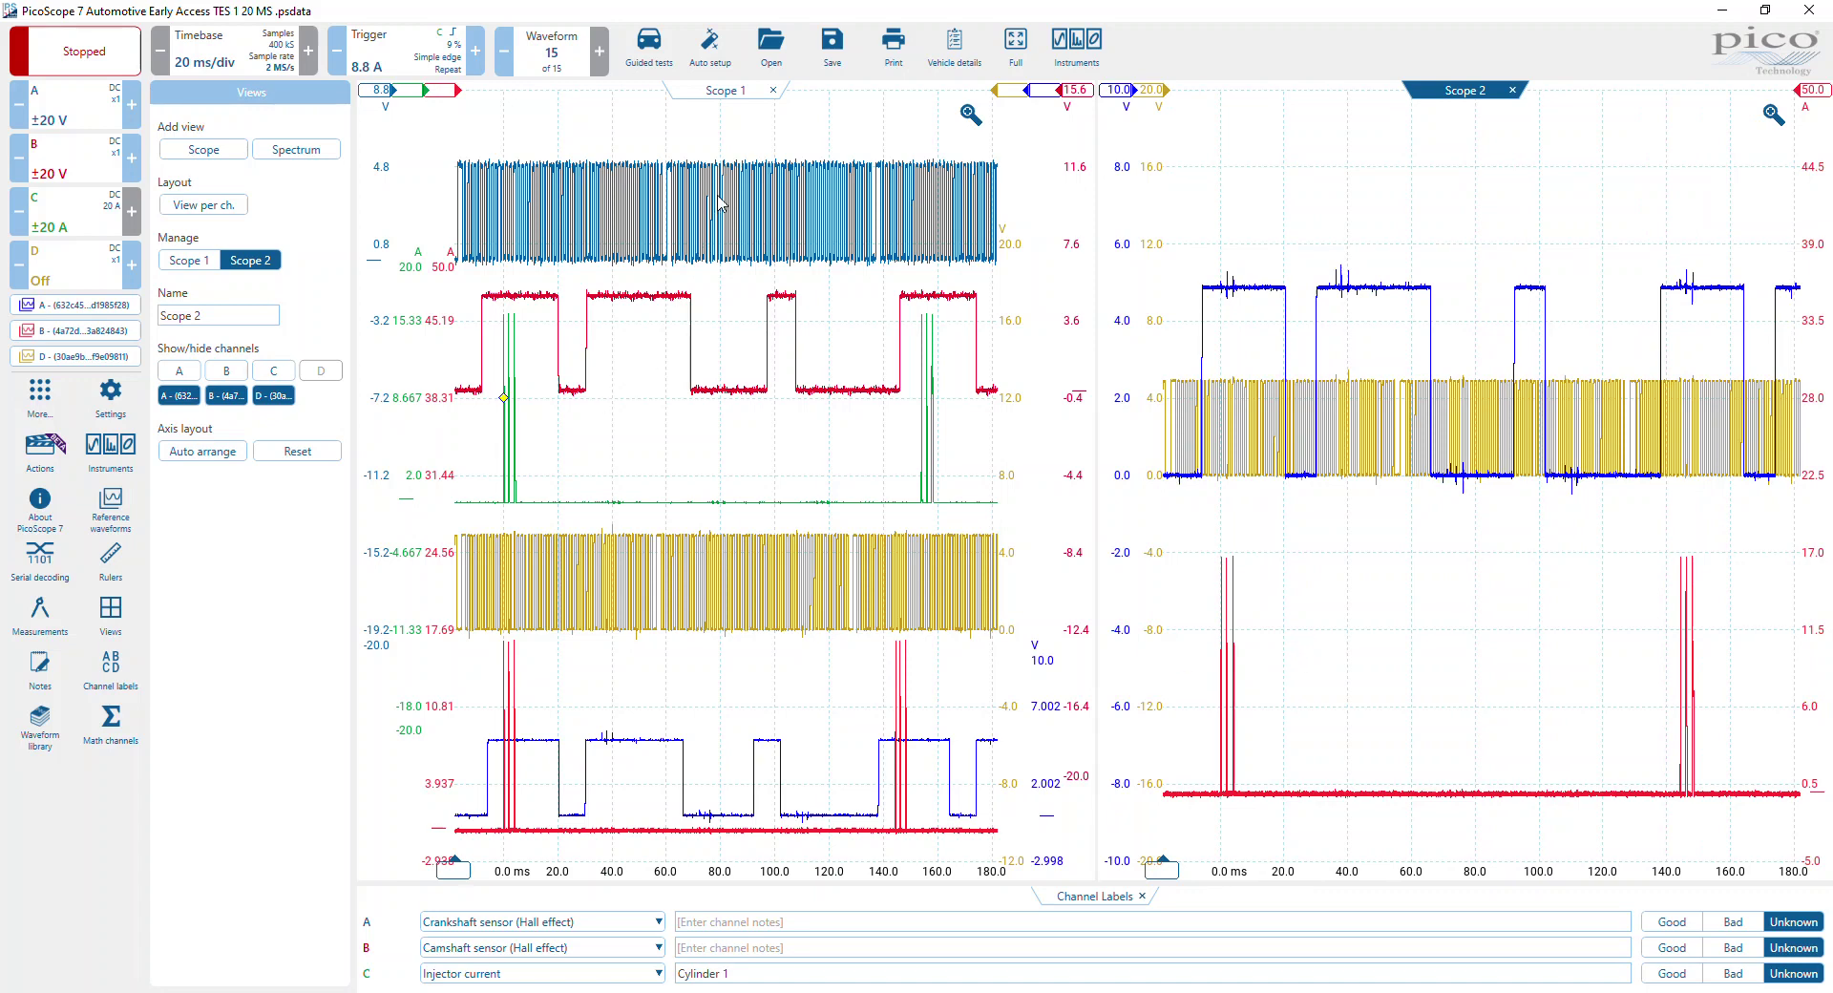
- Hide references A, B and D from Scope 1, then raise the yellow reference and lower channel C
click(733, 95)
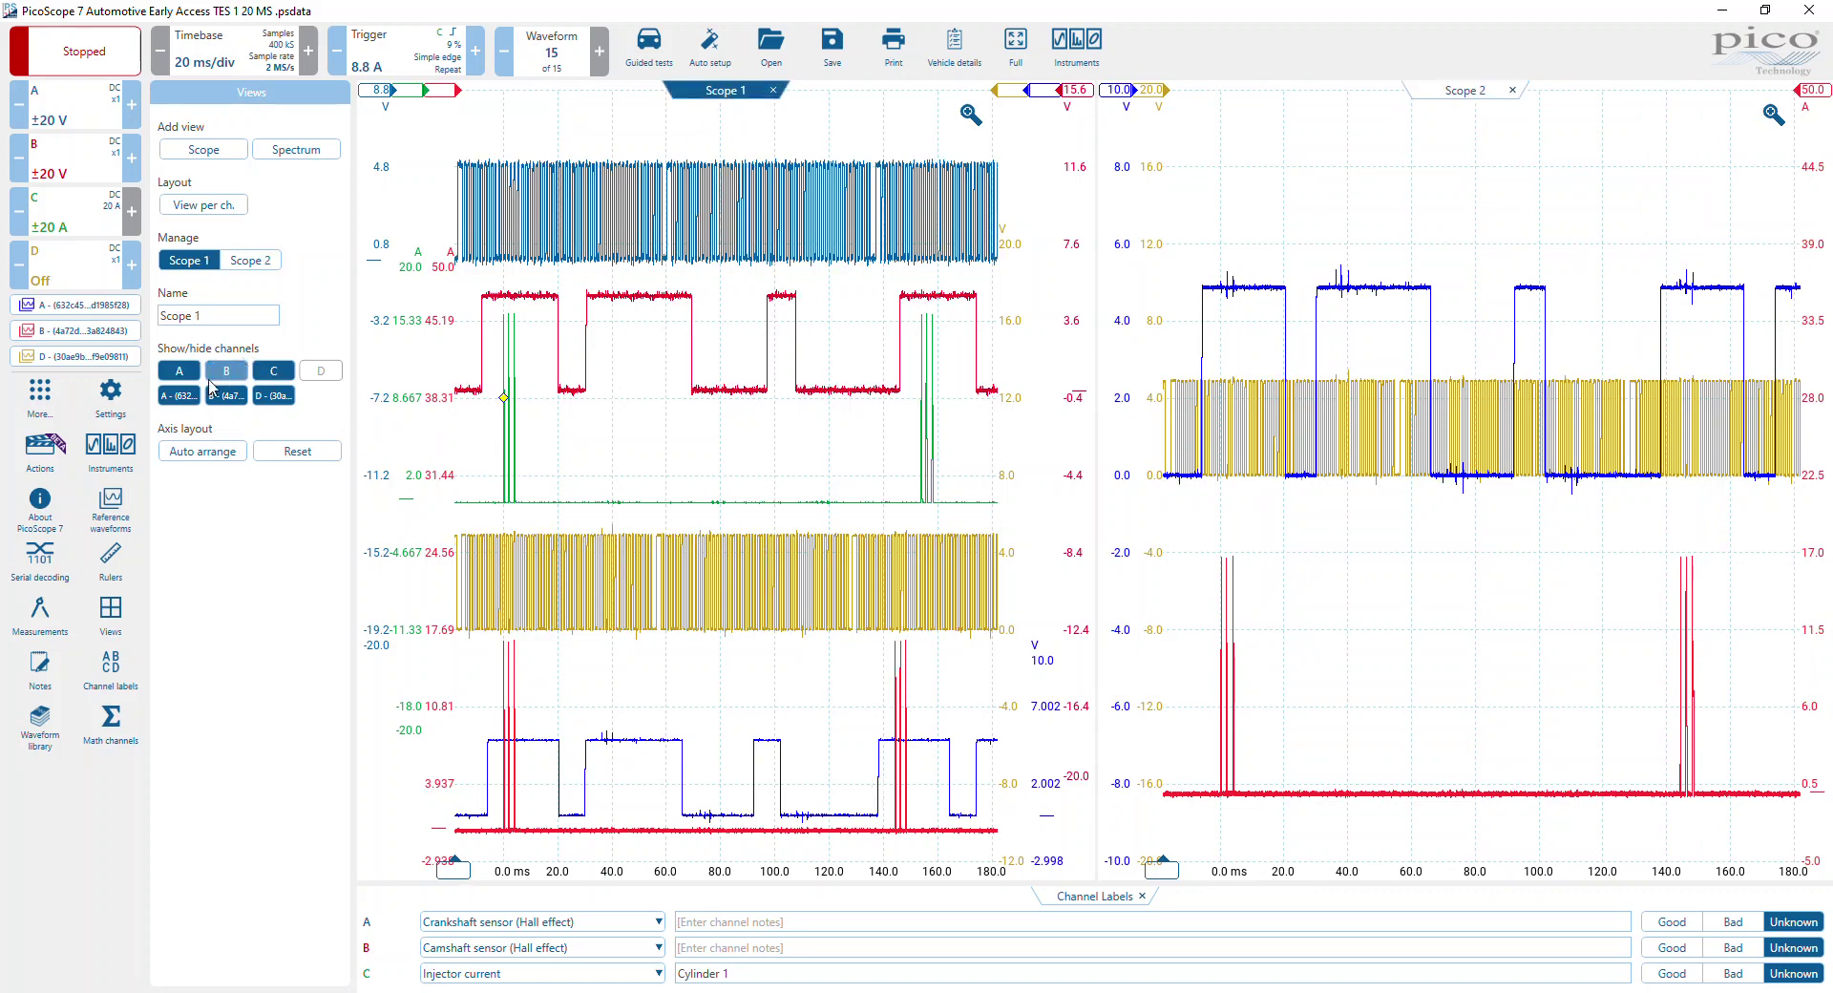
click(184, 398)
click(226, 396)
click(274, 395)
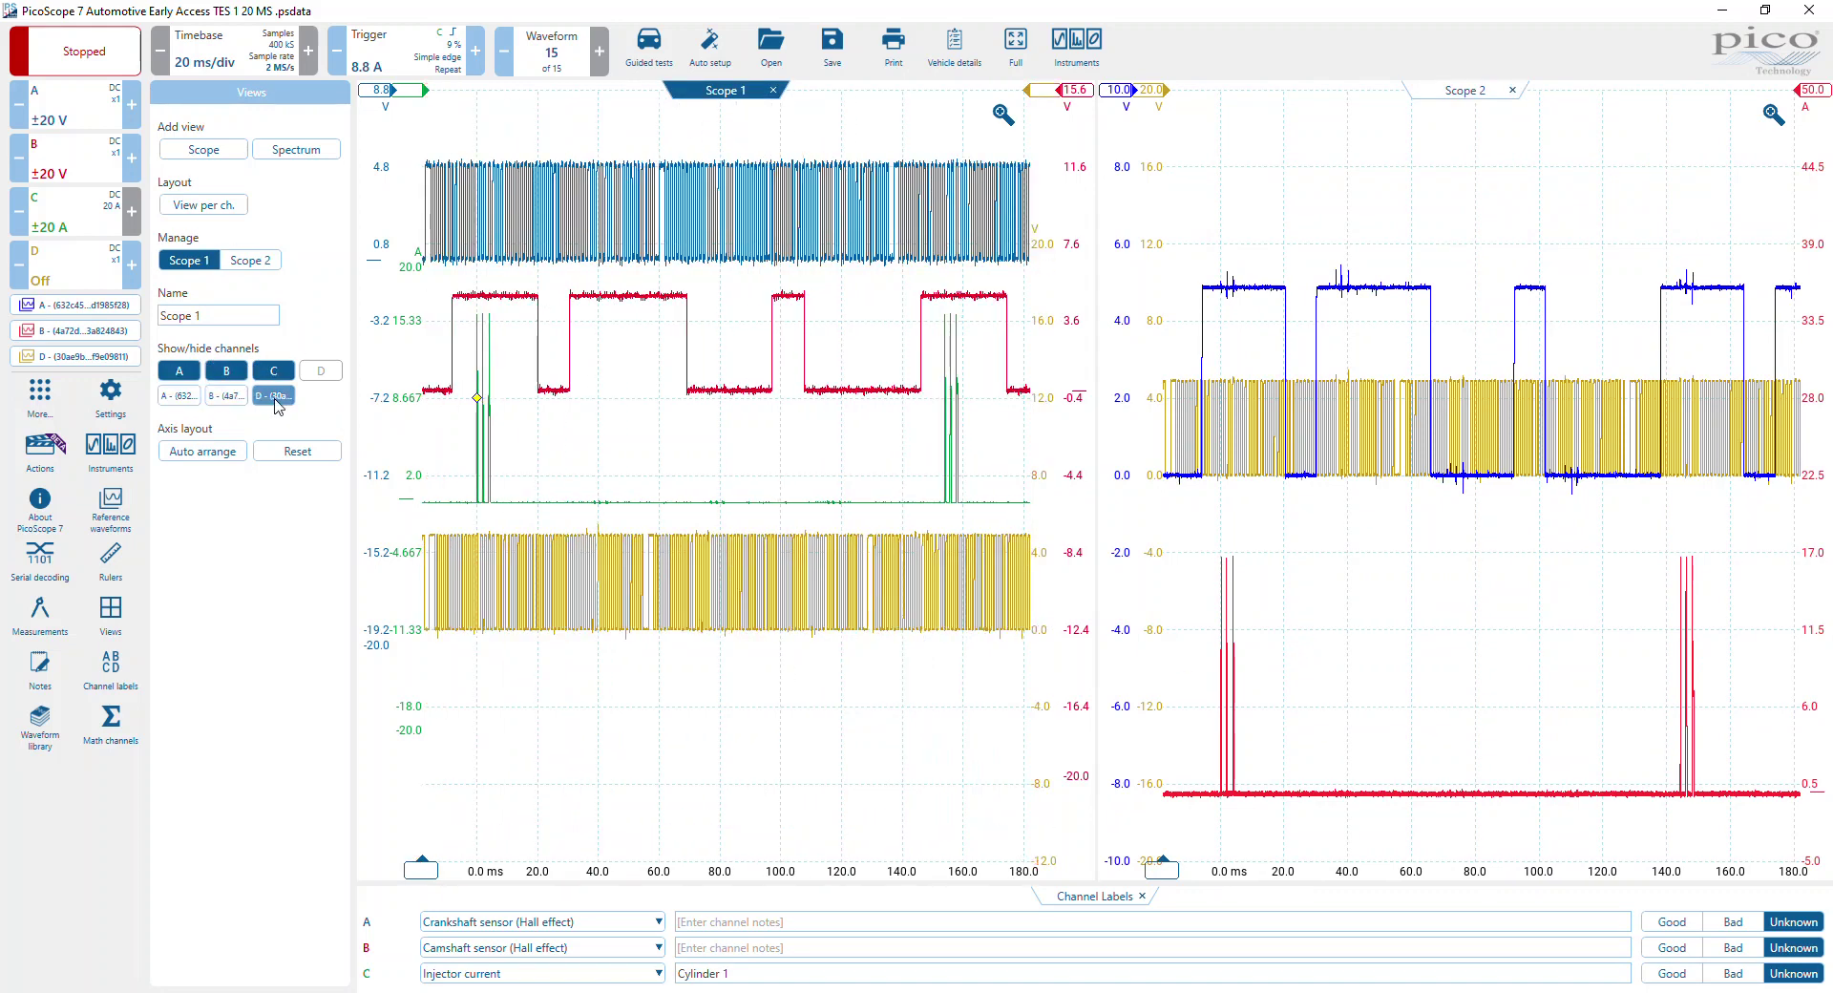
click(859, 759)
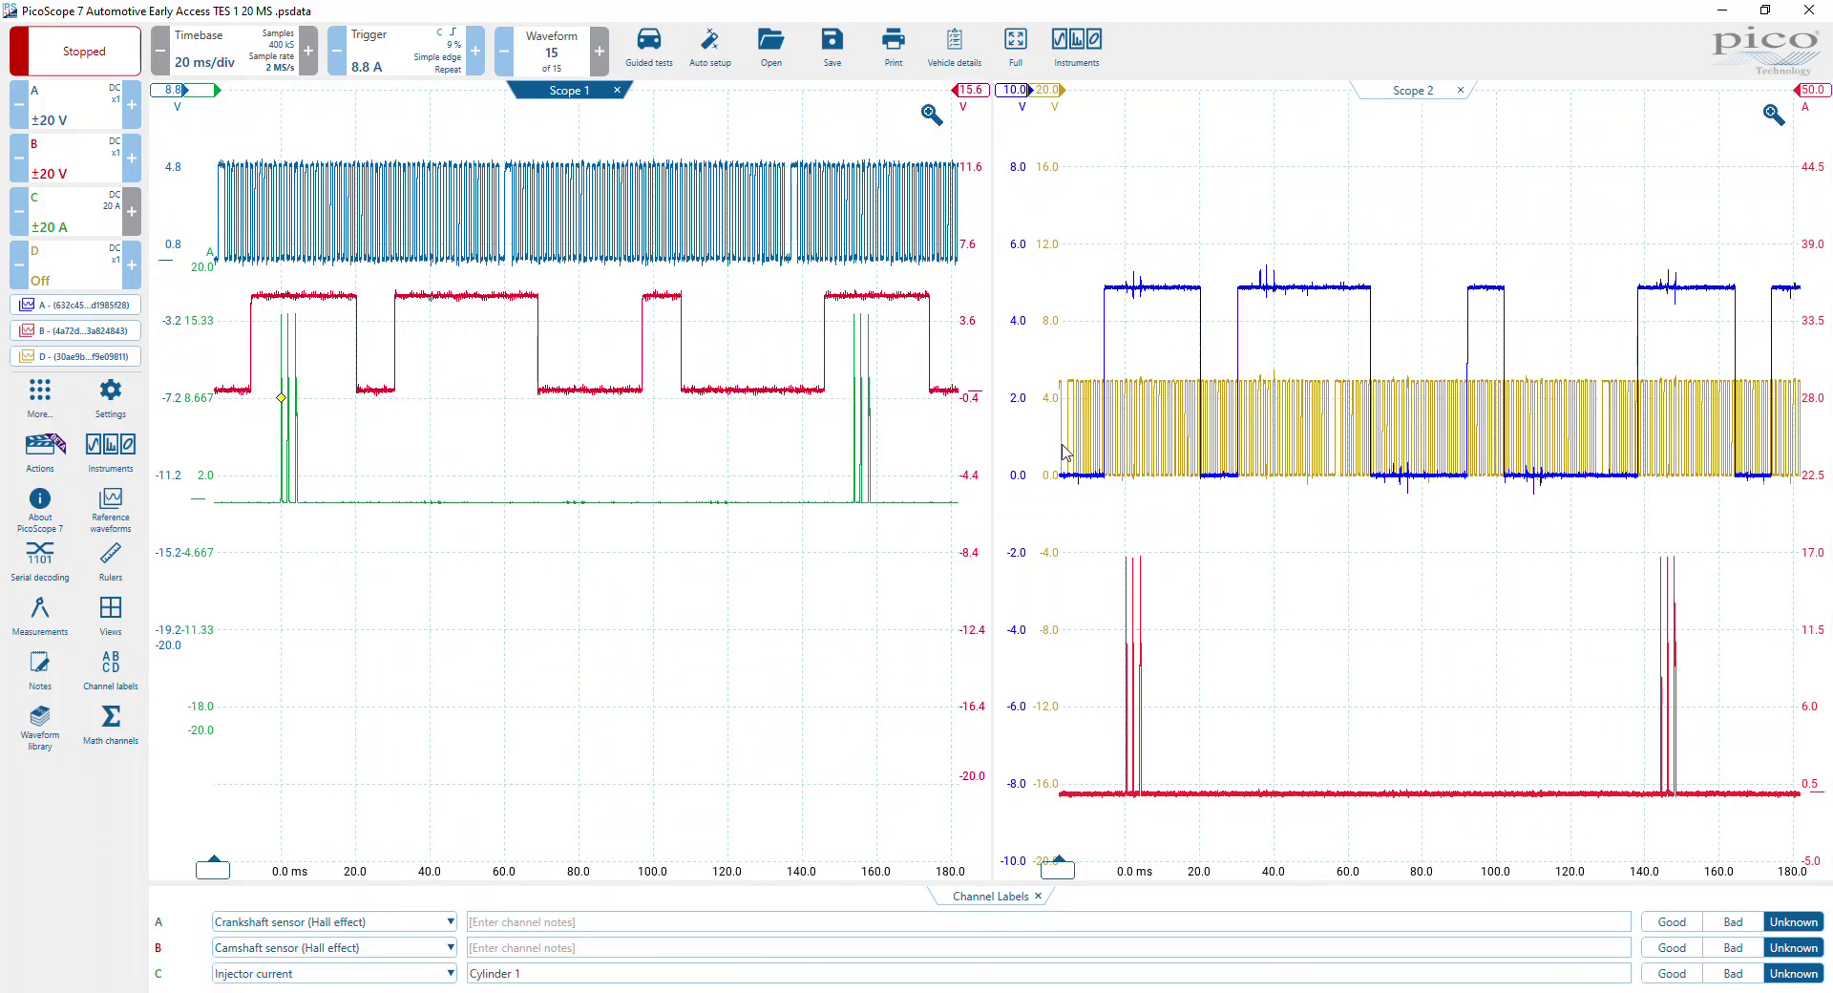
drag(1065, 451, 1066, 209)
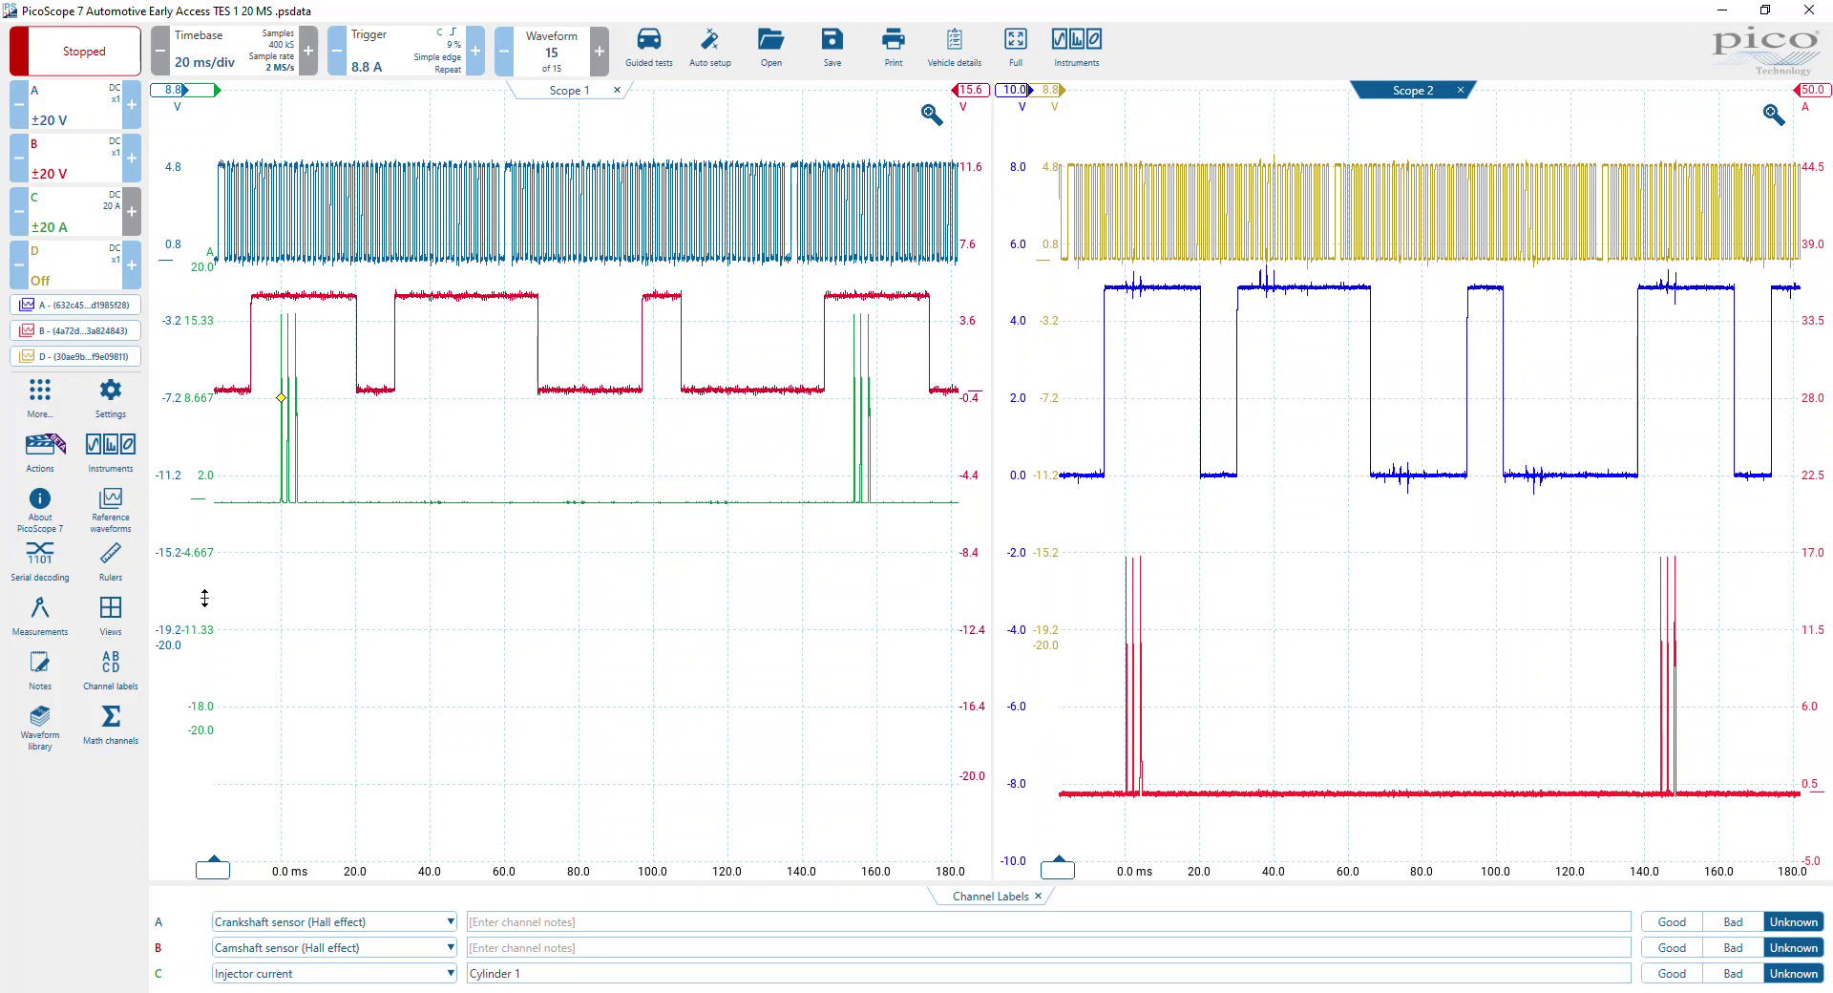
drag(204, 599, 220, 784)
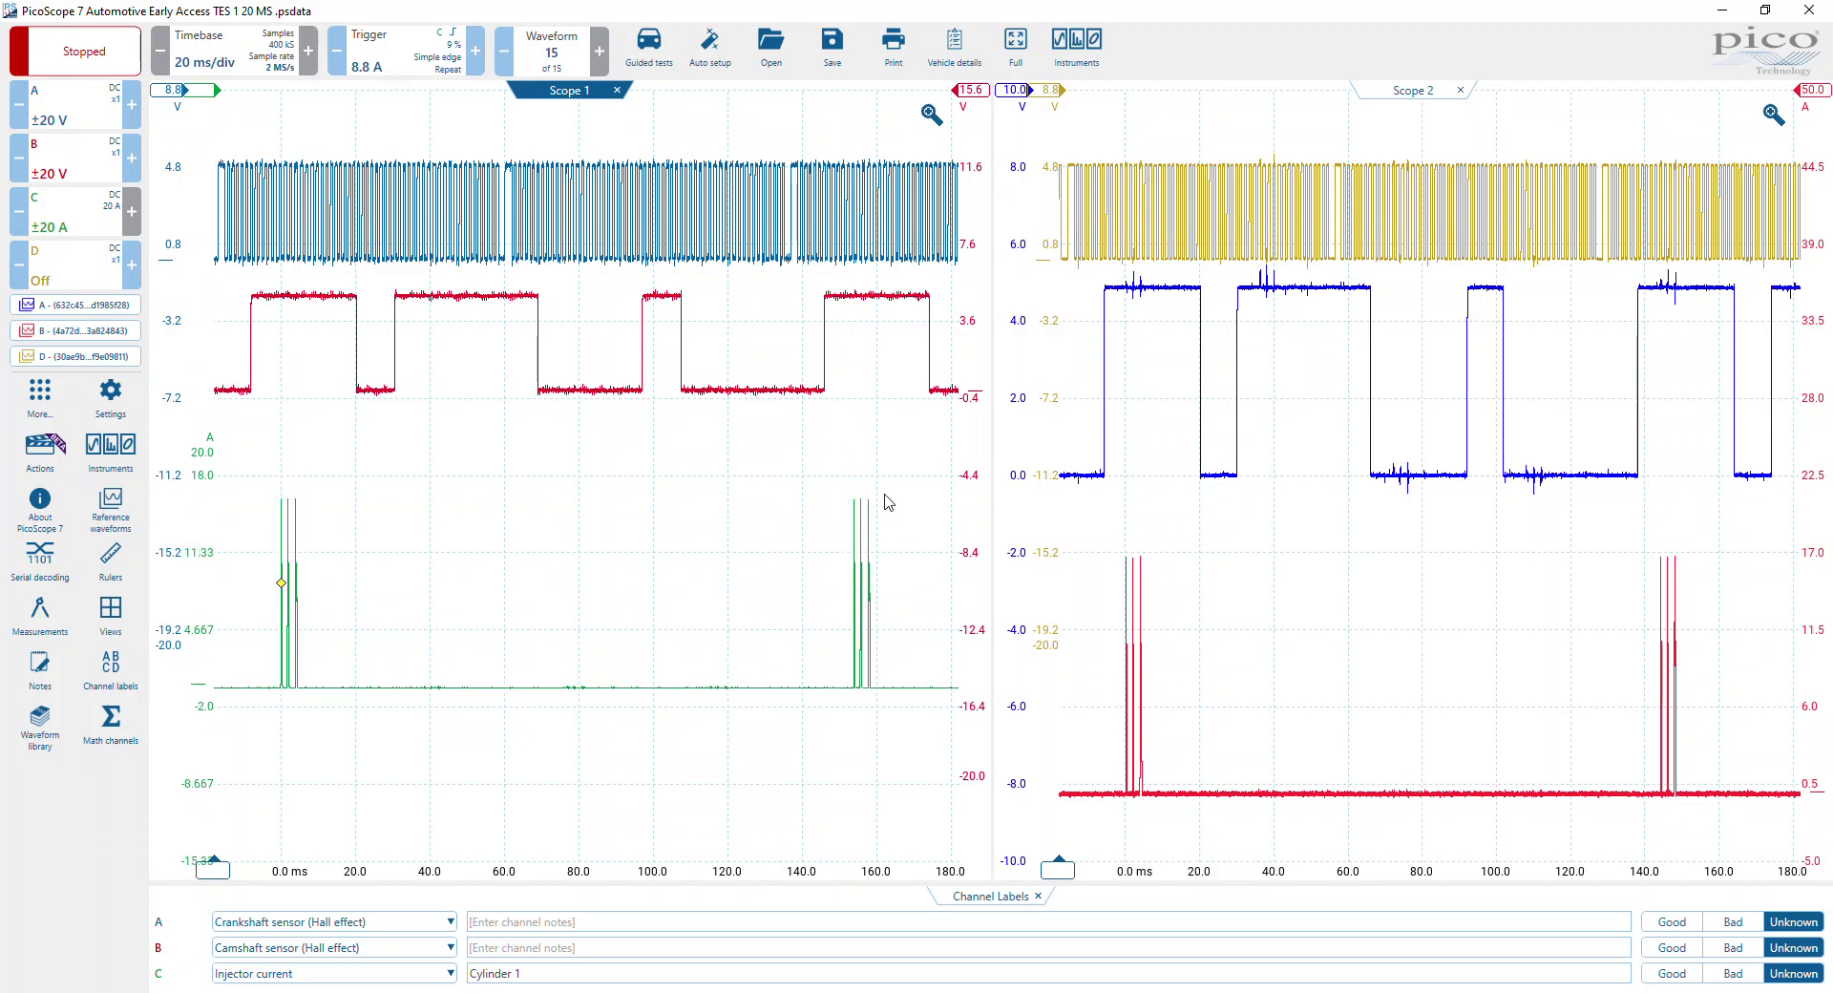
- Lower channel B in Scope 1 and rescale Scope 2's axes, enlarging the red injector reference trace
drag(964, 427, 973, 512)
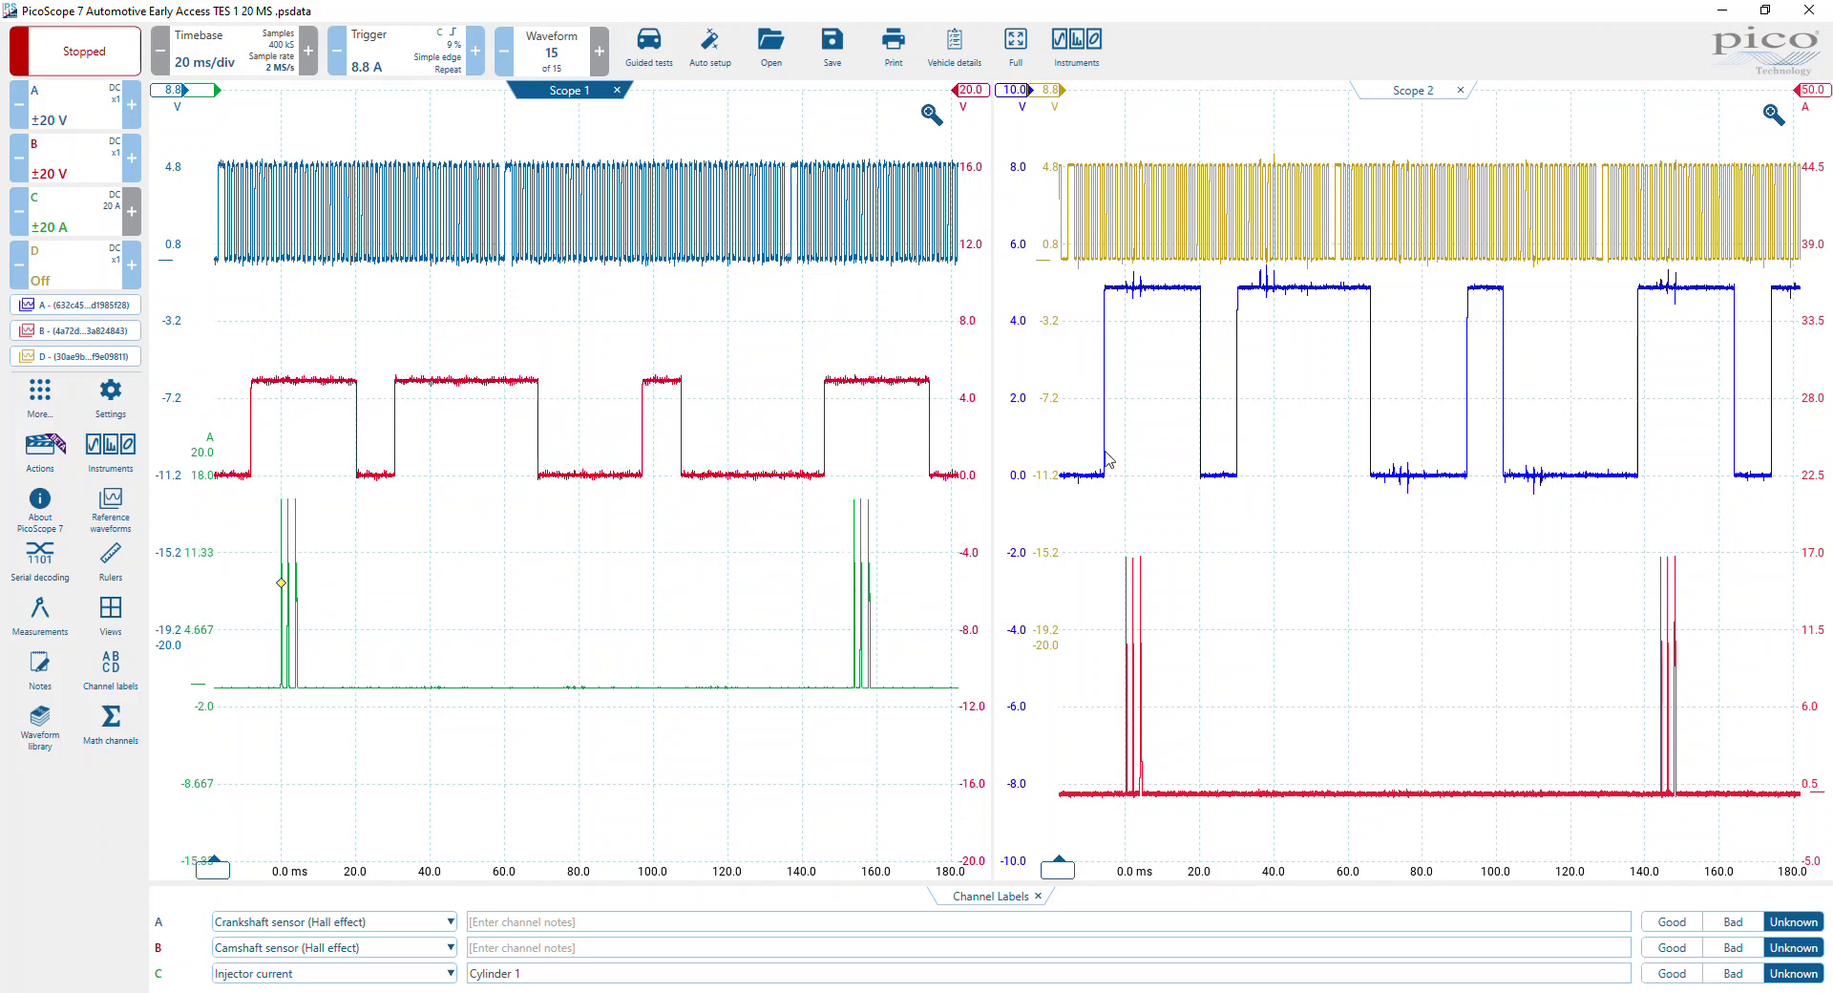
scroll(1021, 437, down, 2)
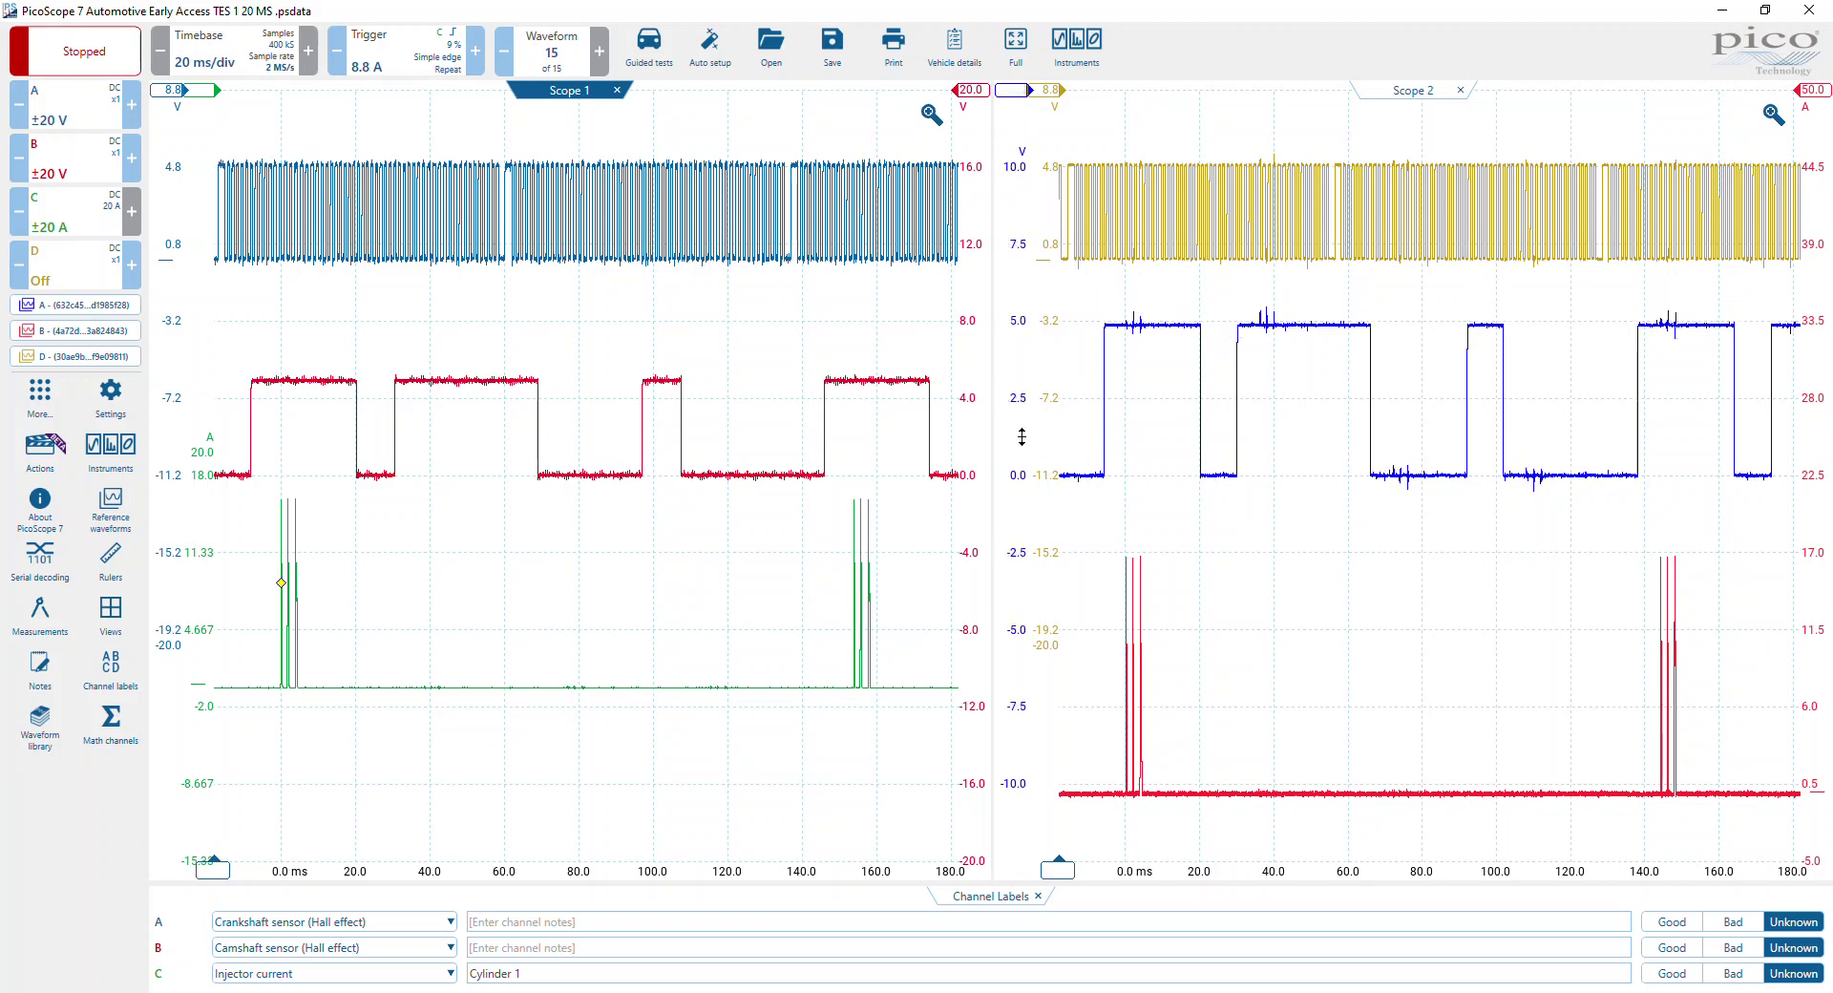
scroll(1021, 436, down, 1)
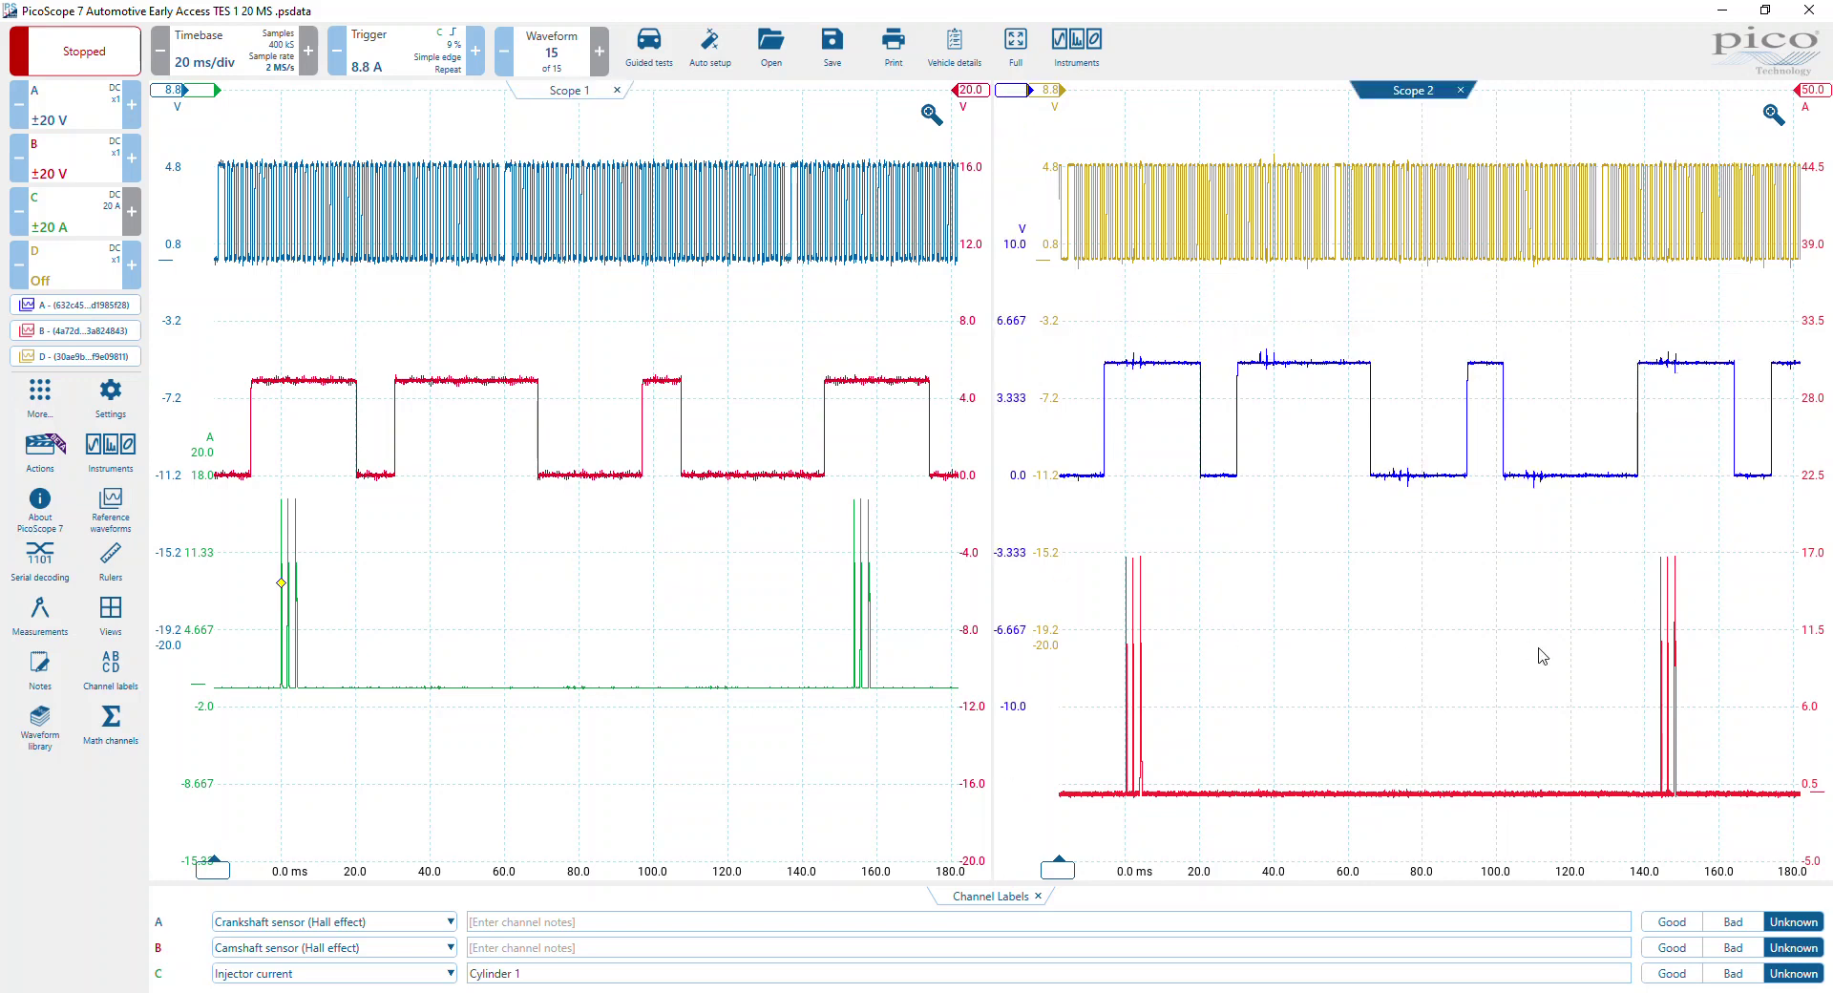
scroll(1803, 636, down, 3)
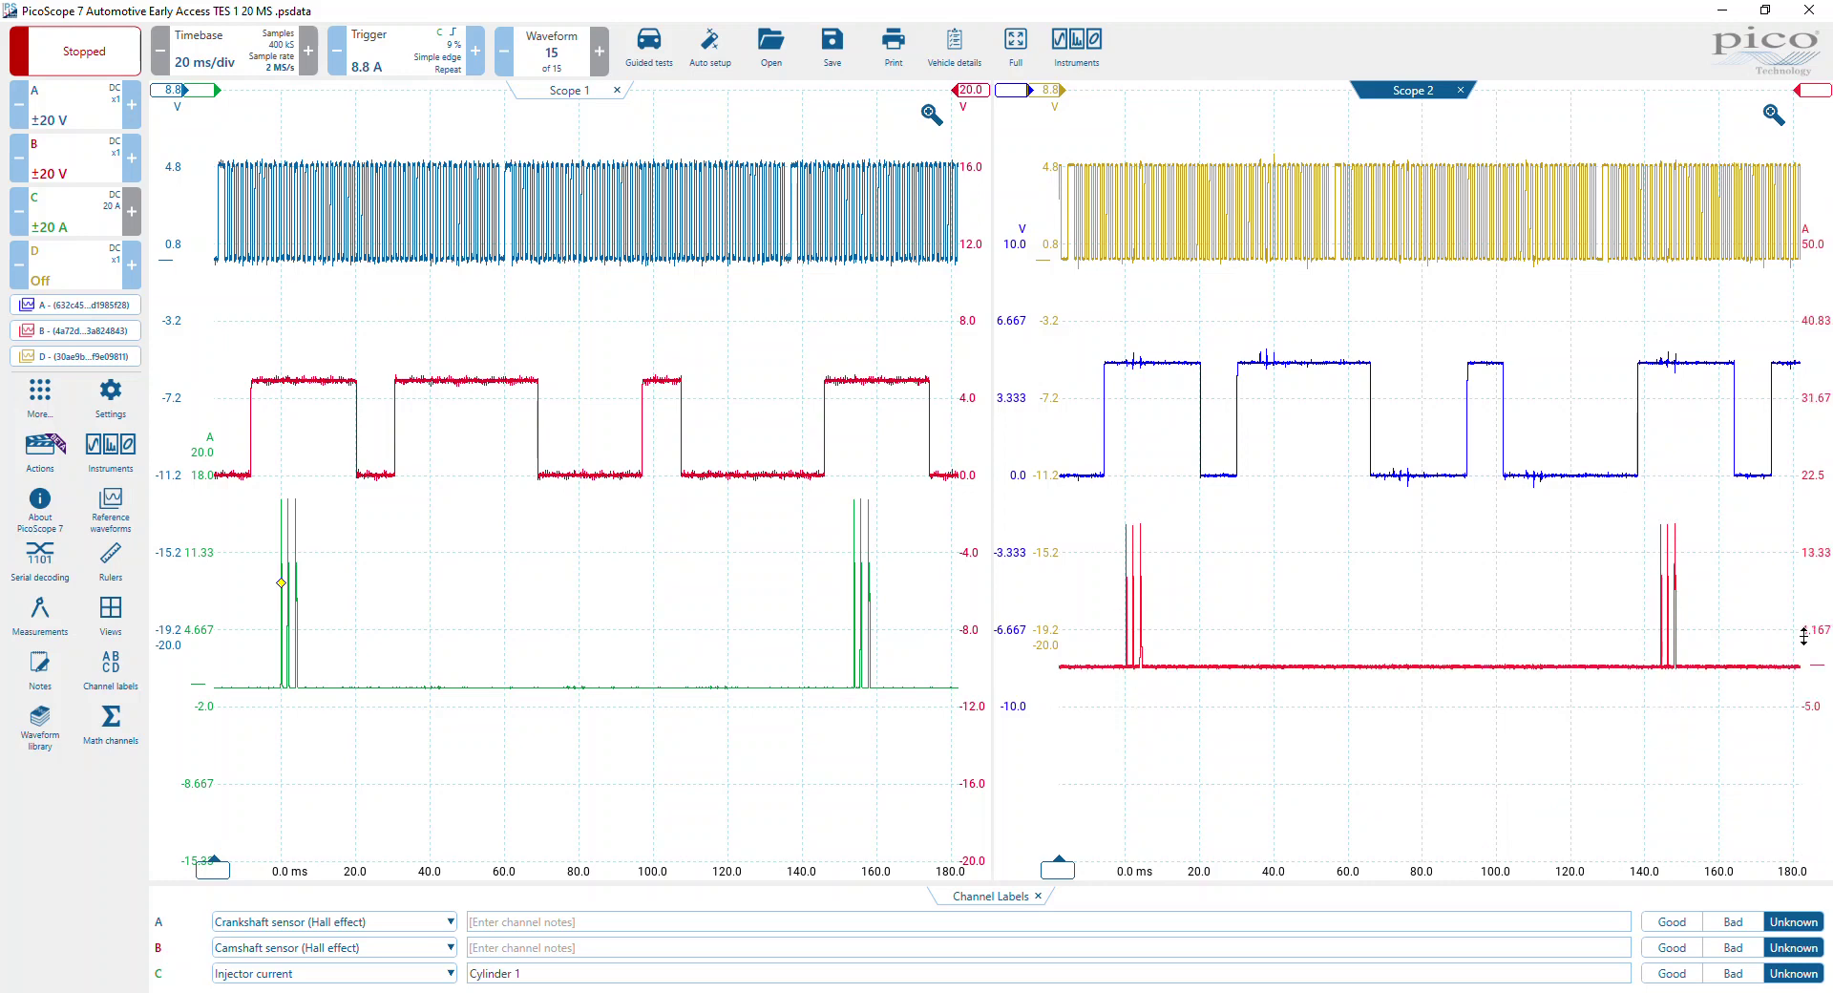
scroll(1803, 636, up, 1)
scroll(1802, 635, down, 1)
drag(1802, 636, 1807, 602)
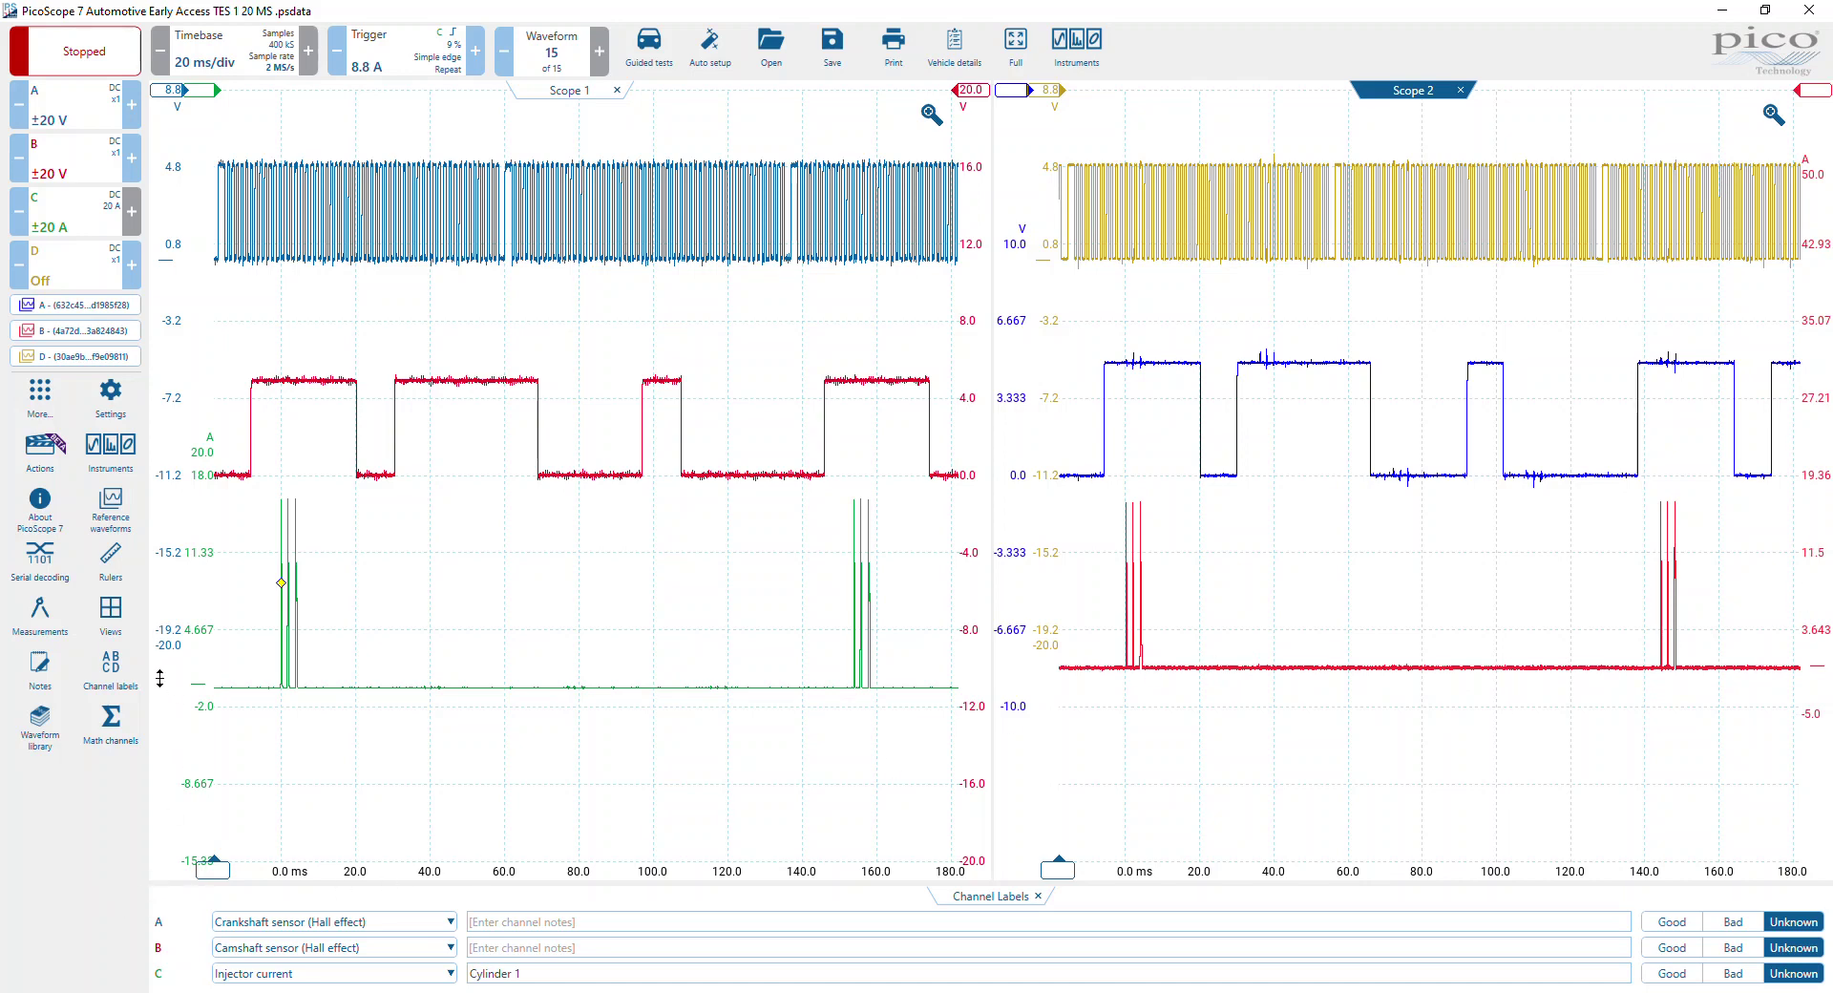
- Turn on phase rulers and drag Scope 2's 0° to about 0 ms and 720° to about 130 ms
click(111, 564)
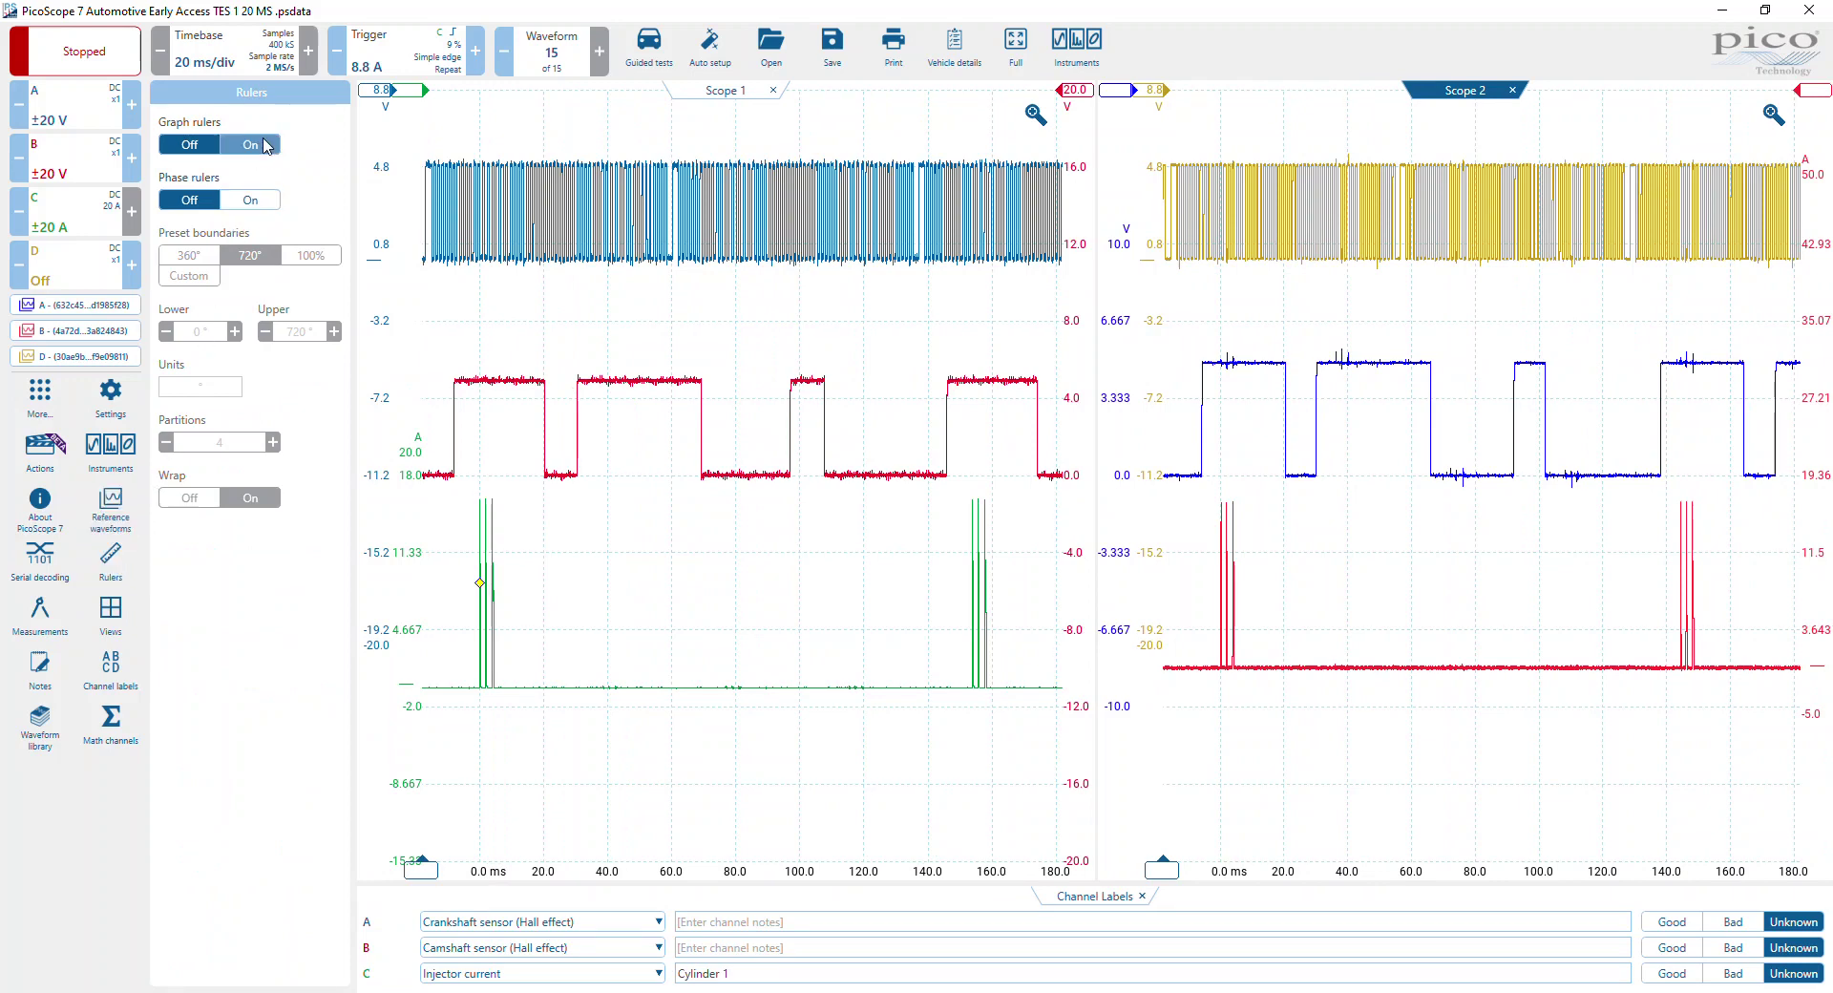
click(250, 200)
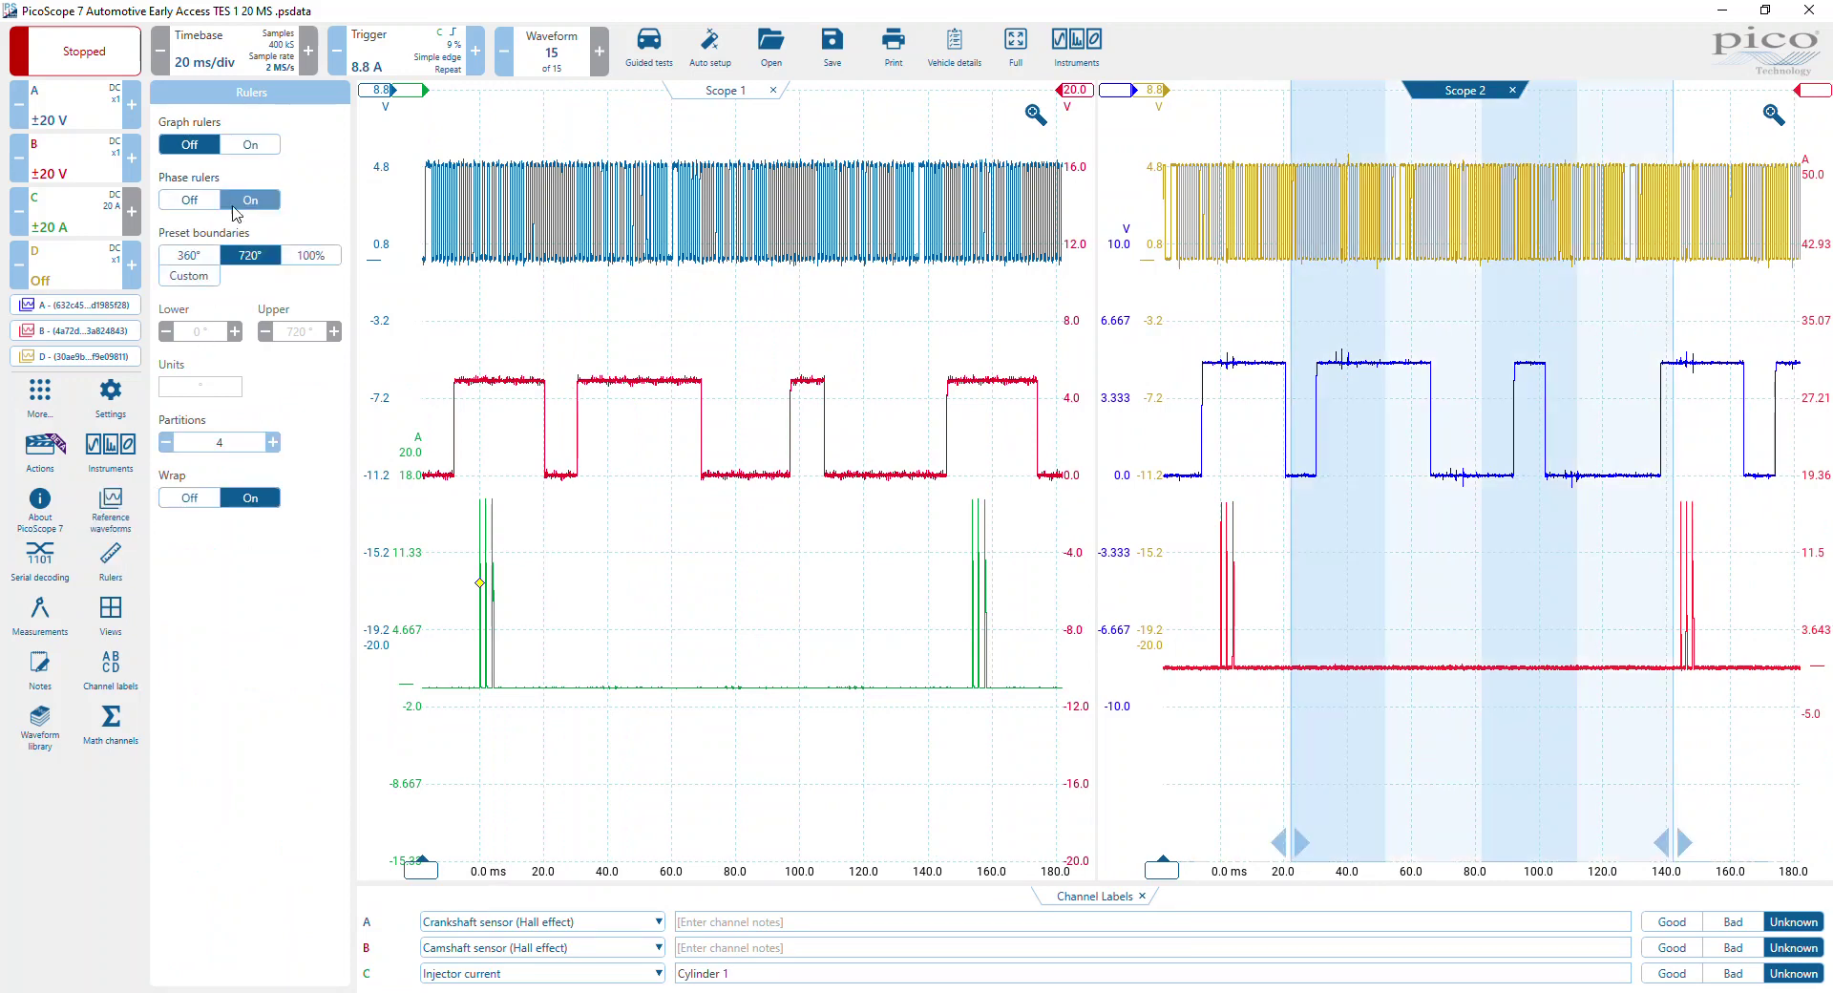
click(611, 546)
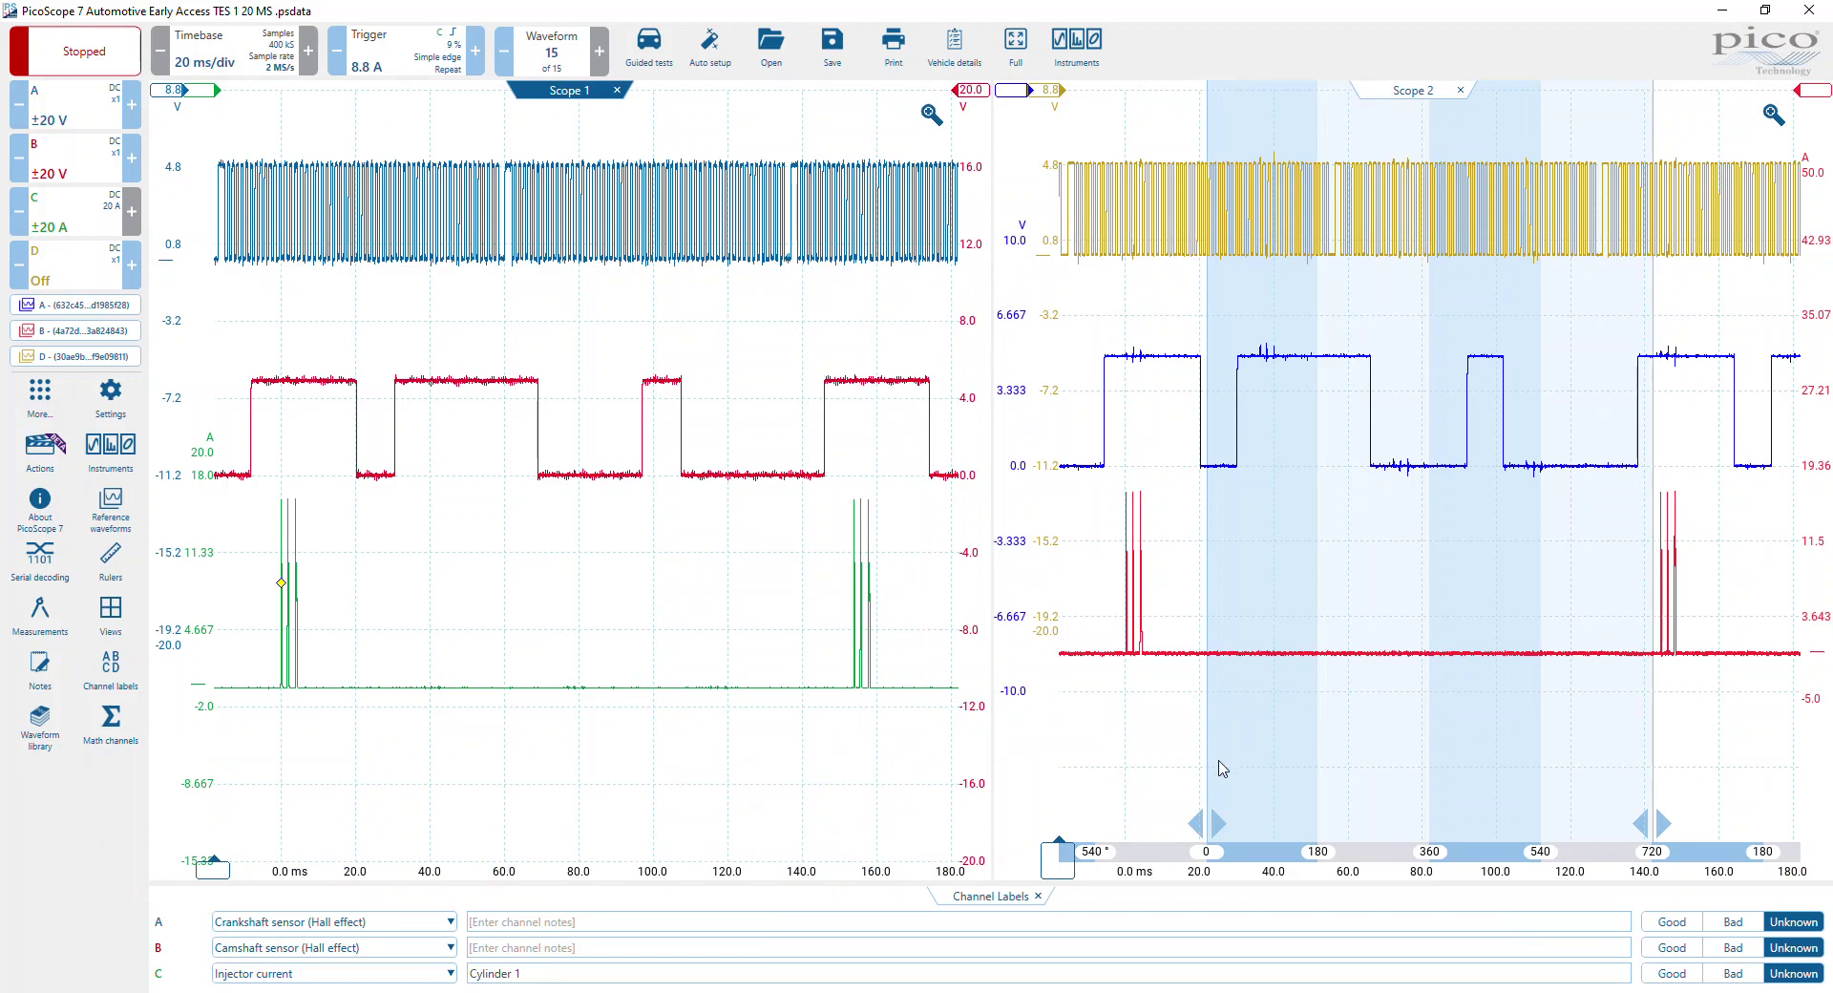
click(1205, 827)
drag(1205, 827, 1070, 823)
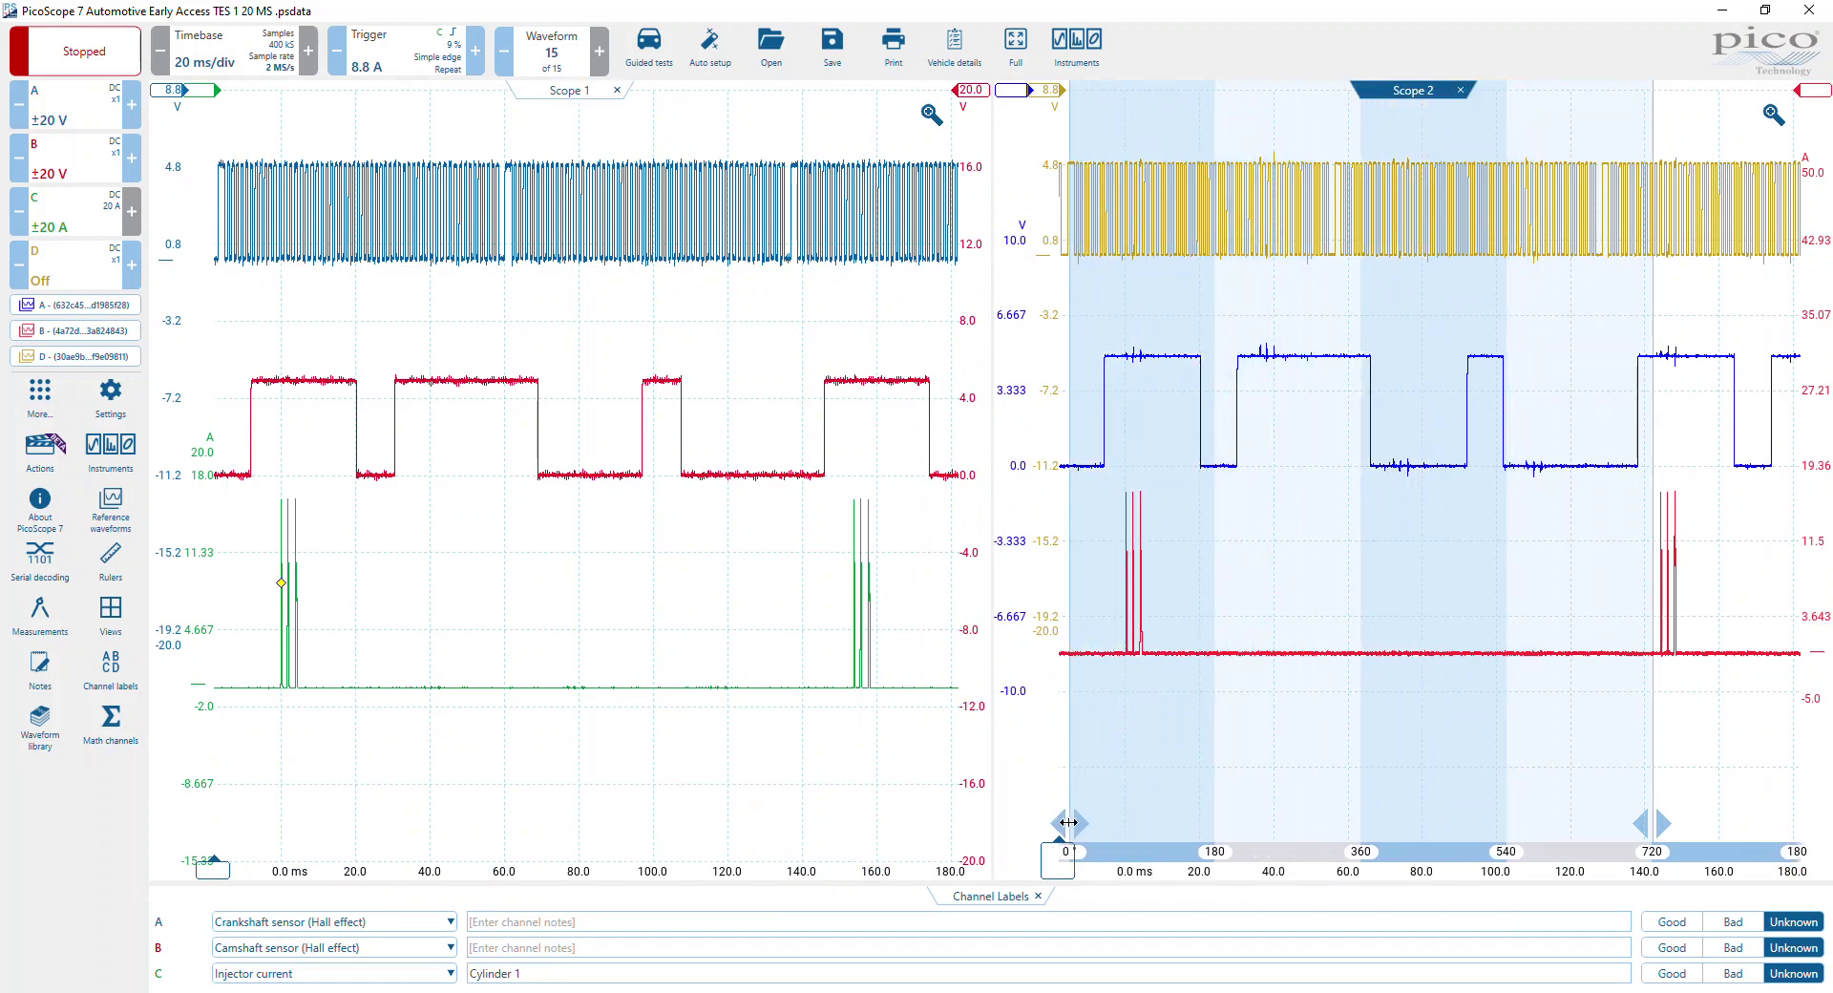
drag(1070, 823, 1066, 823)
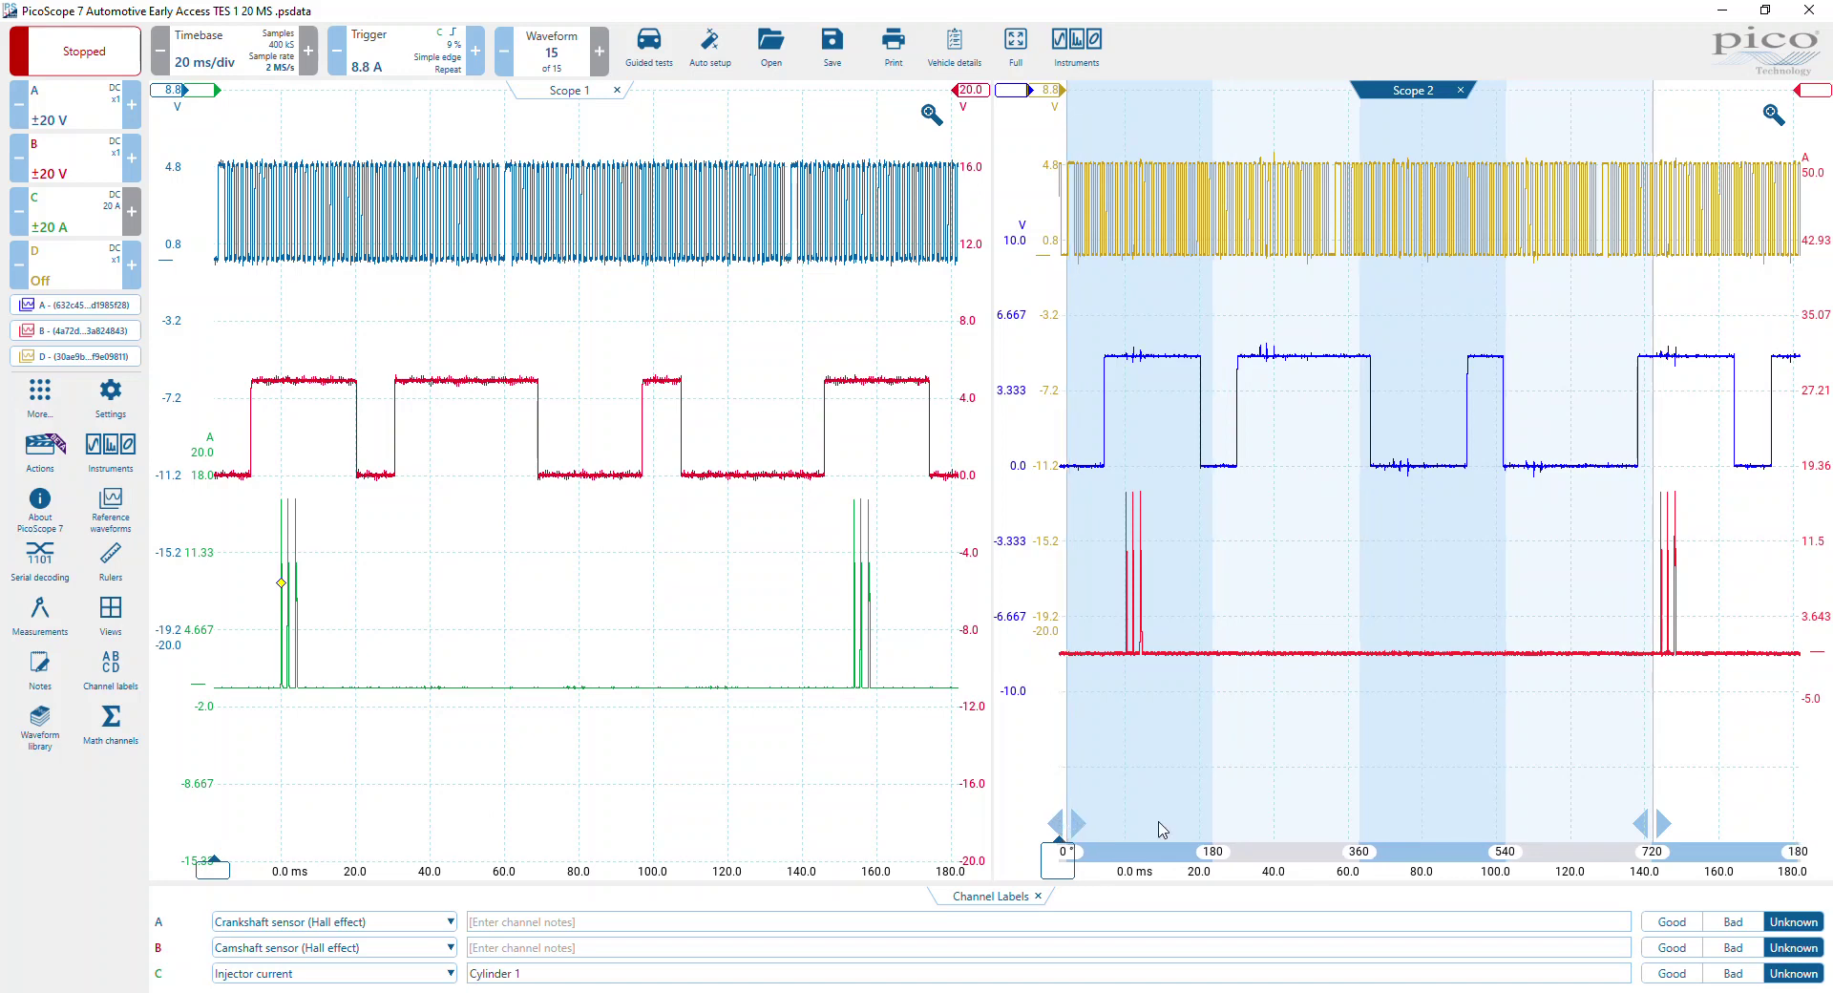
drag(1653, 796, 1601, 801)
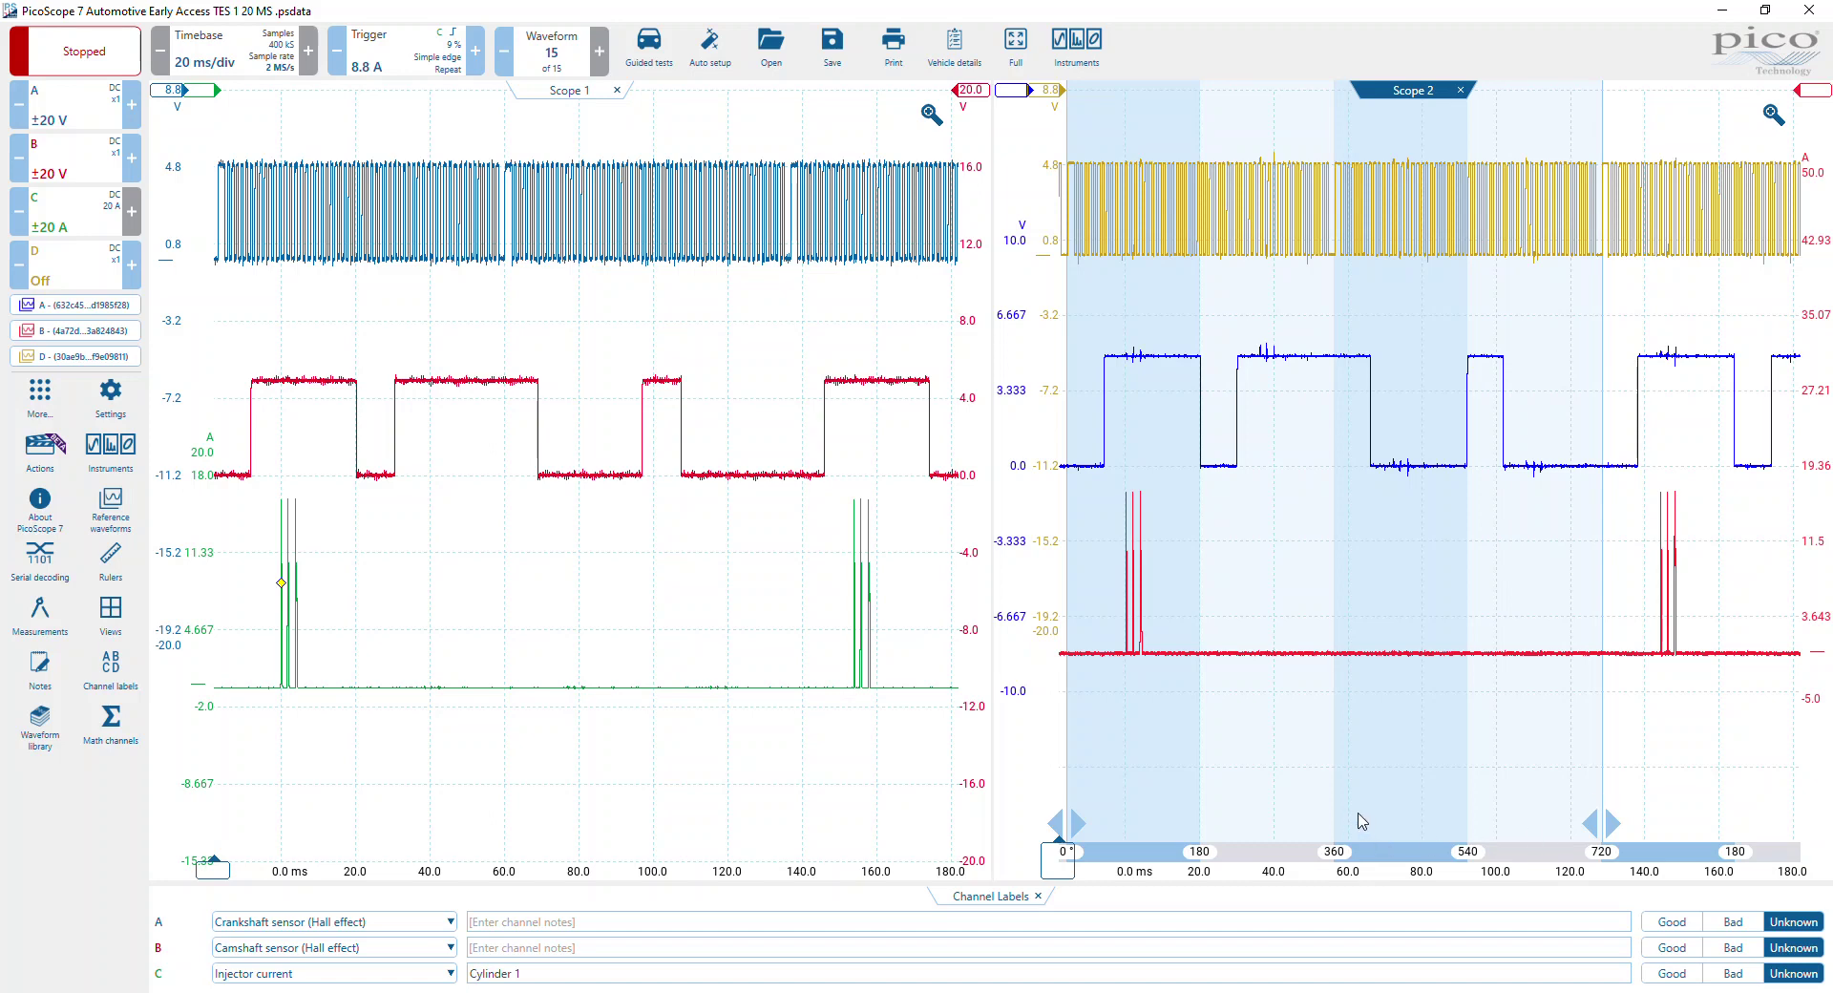
- Switch Scope 1 to 720° phase rulers, placing 0° at the capture start and adjusting the 720° end
click(368, 346)
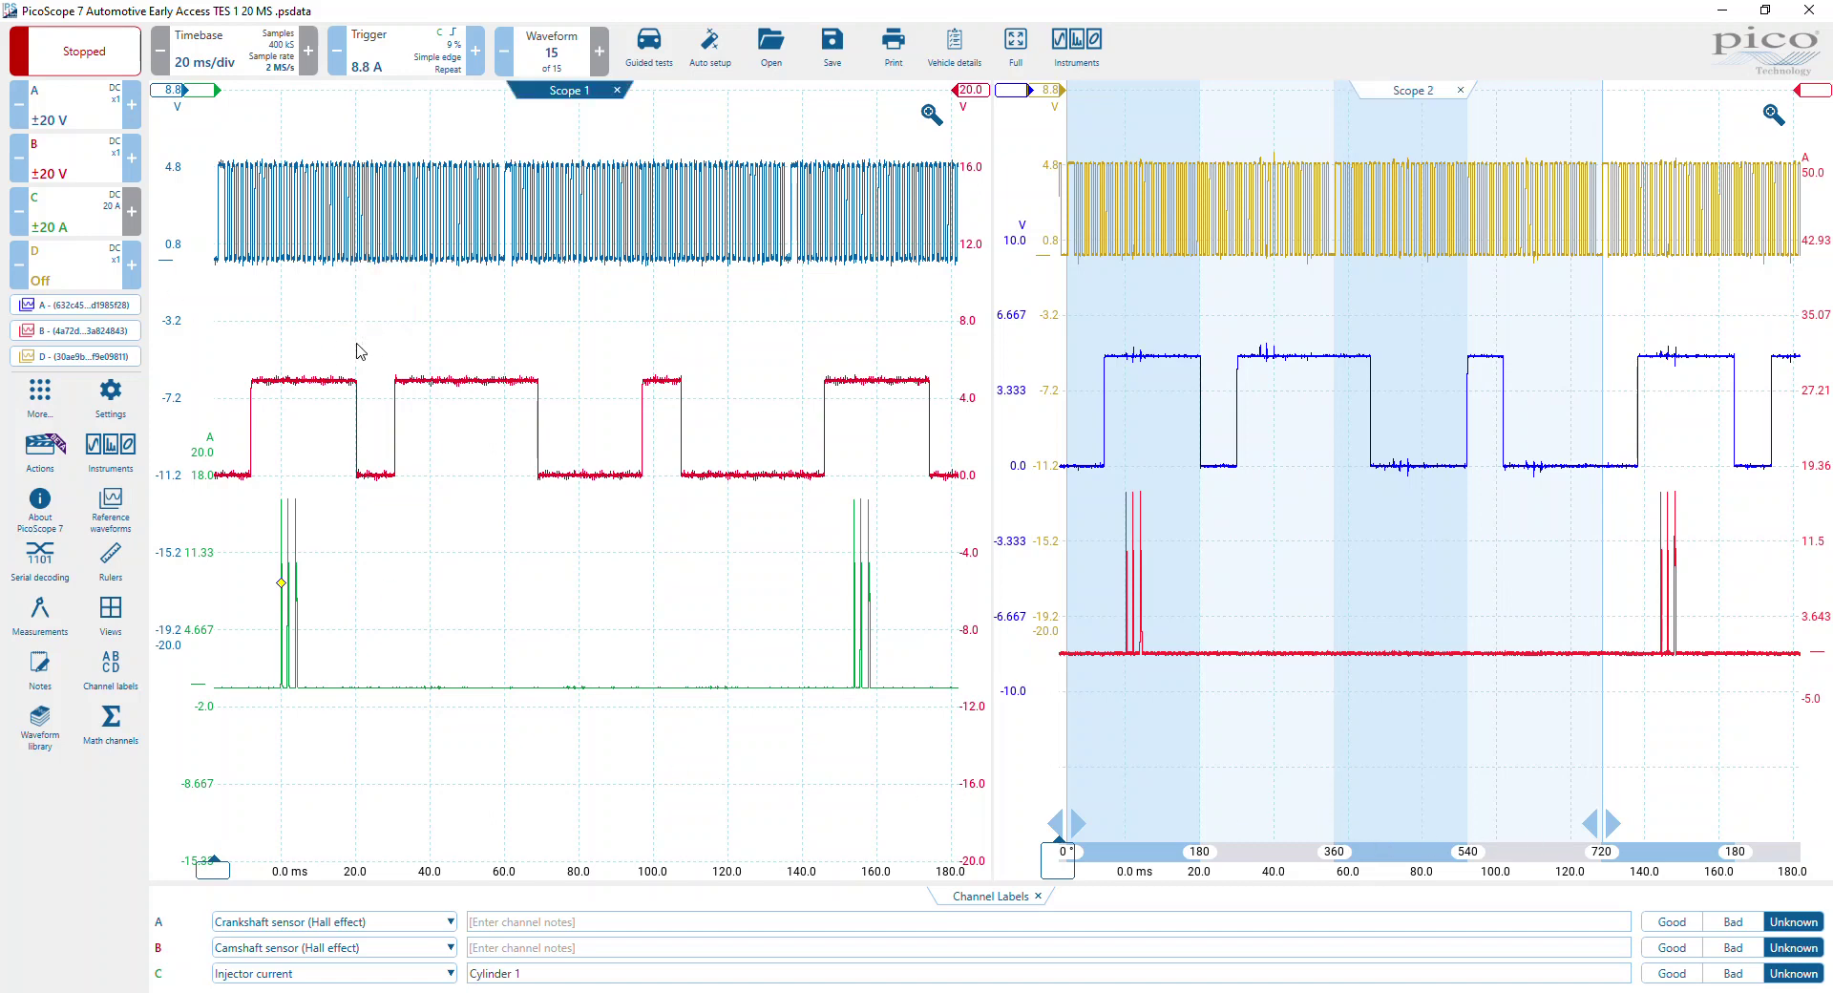
click(111, 563)
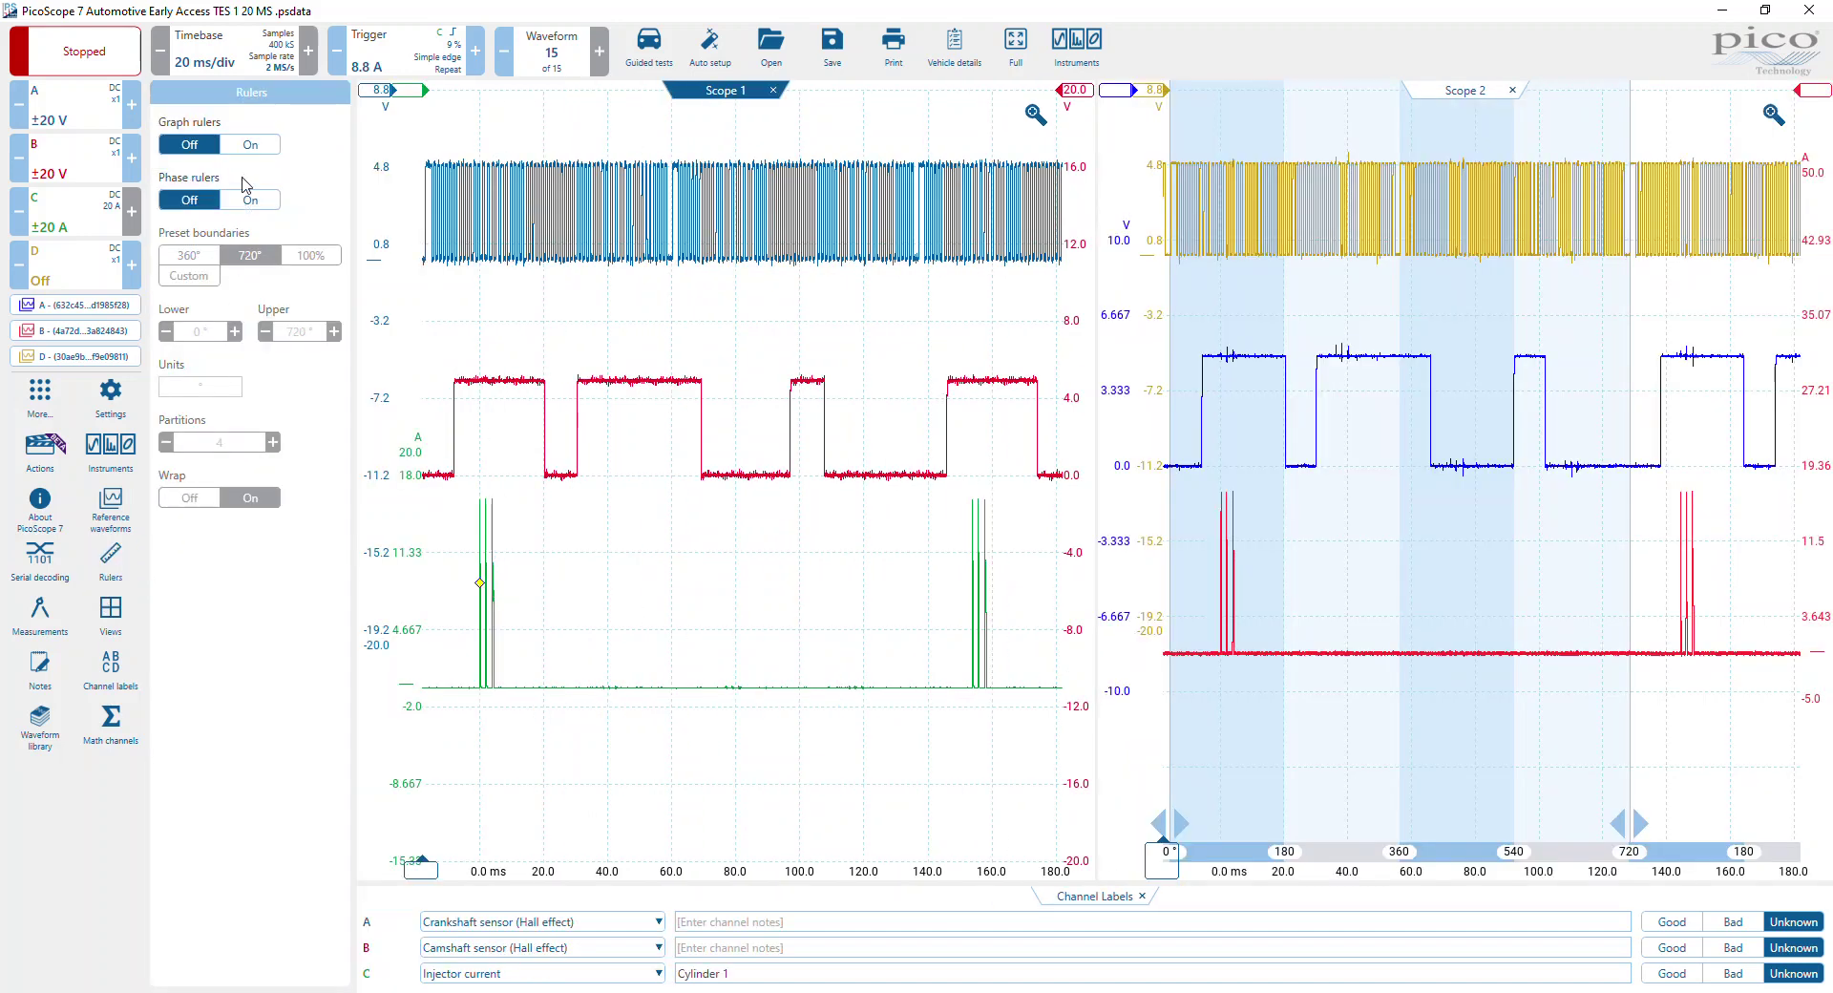
click(248, 147)
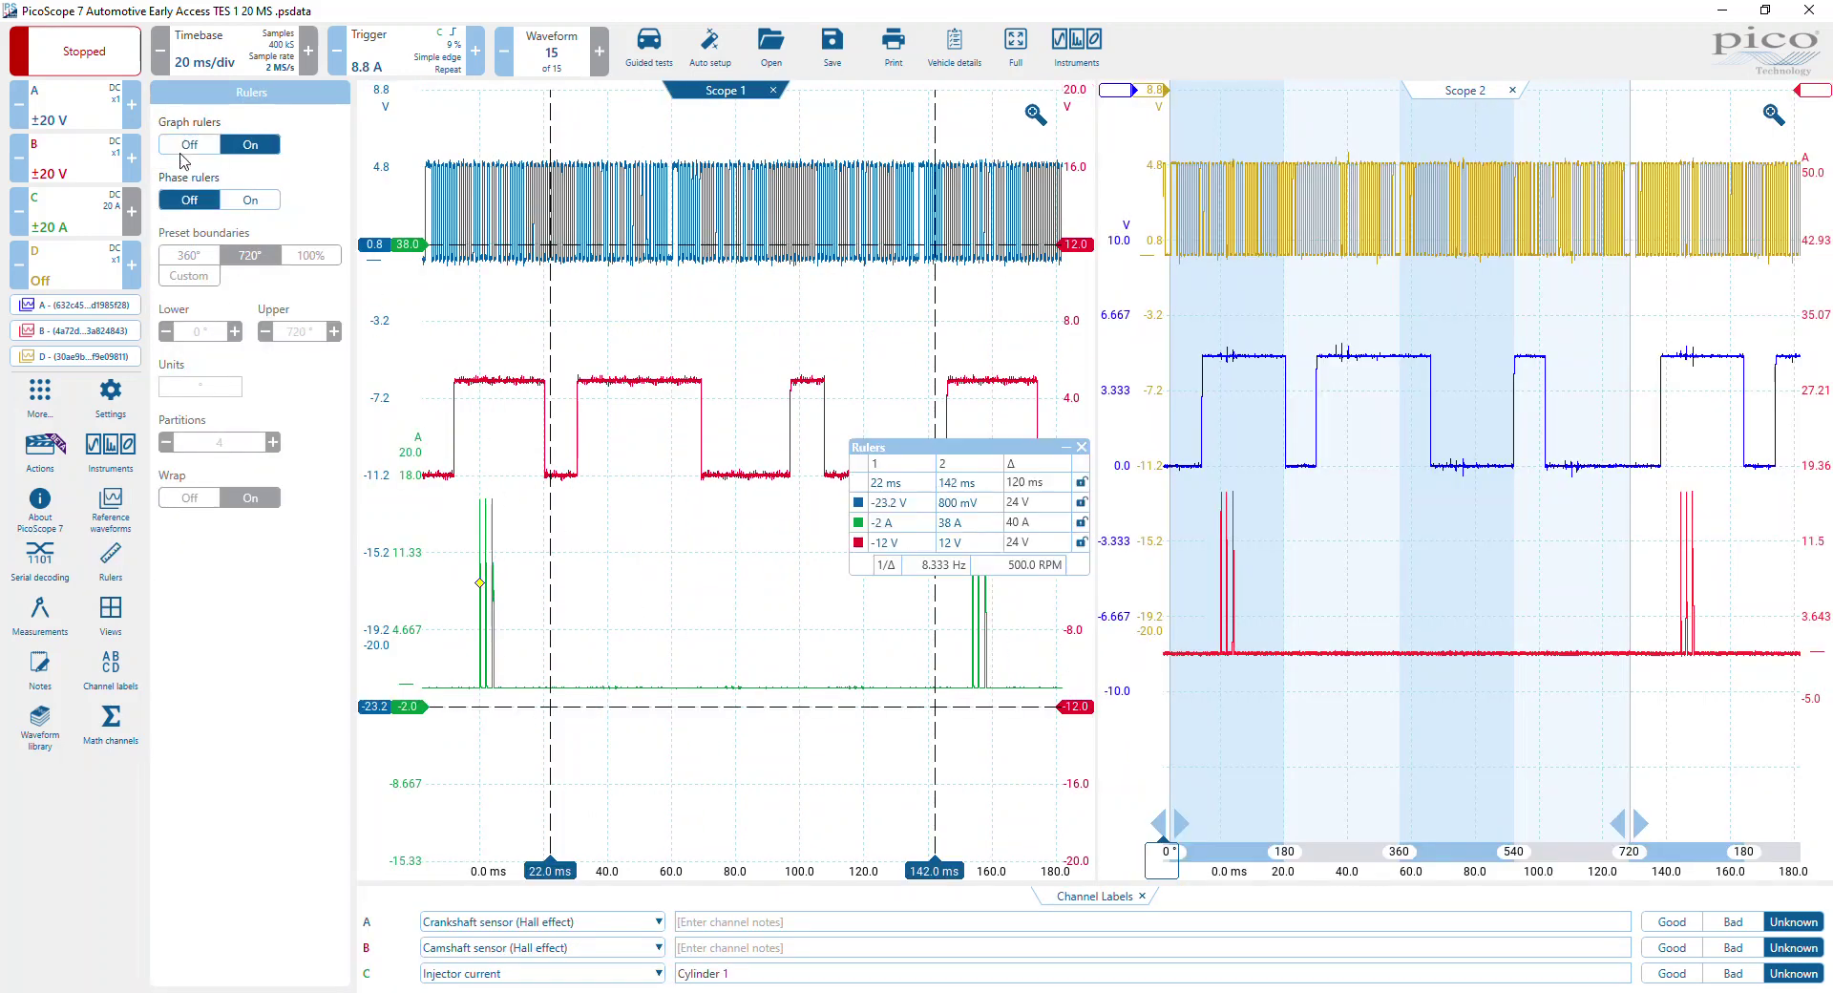
click(250, 200)
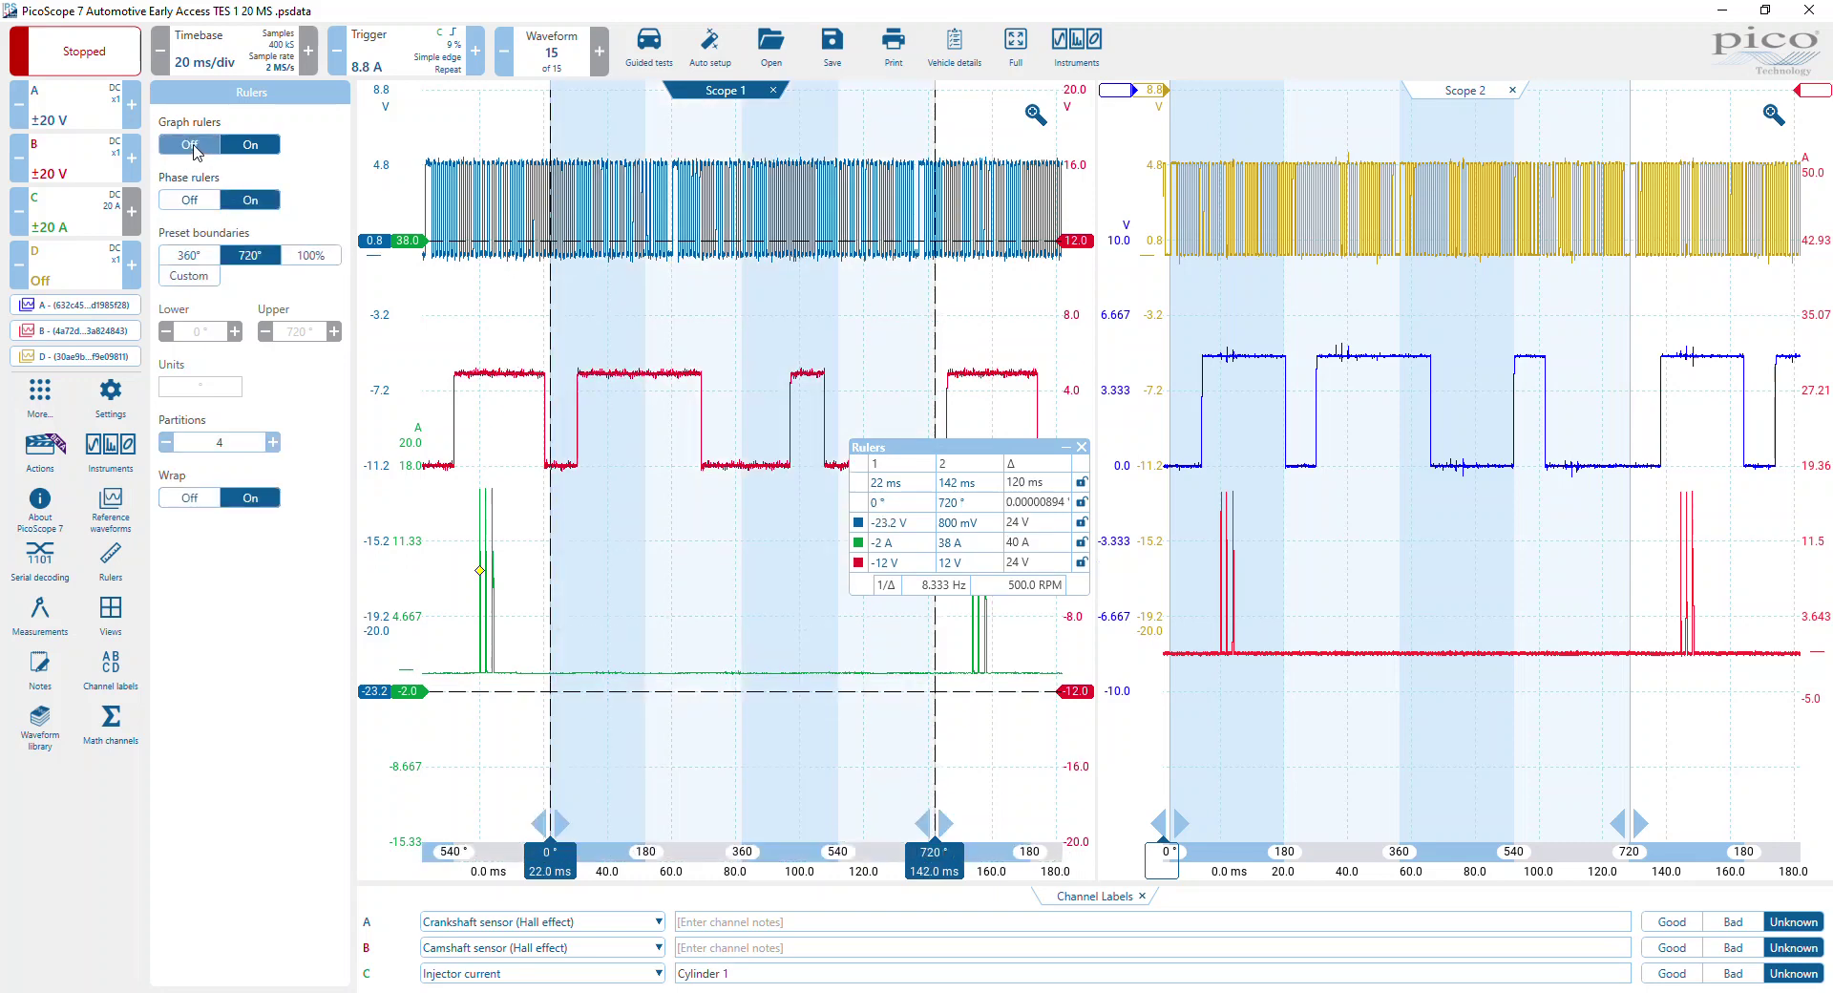
click(729, 535)
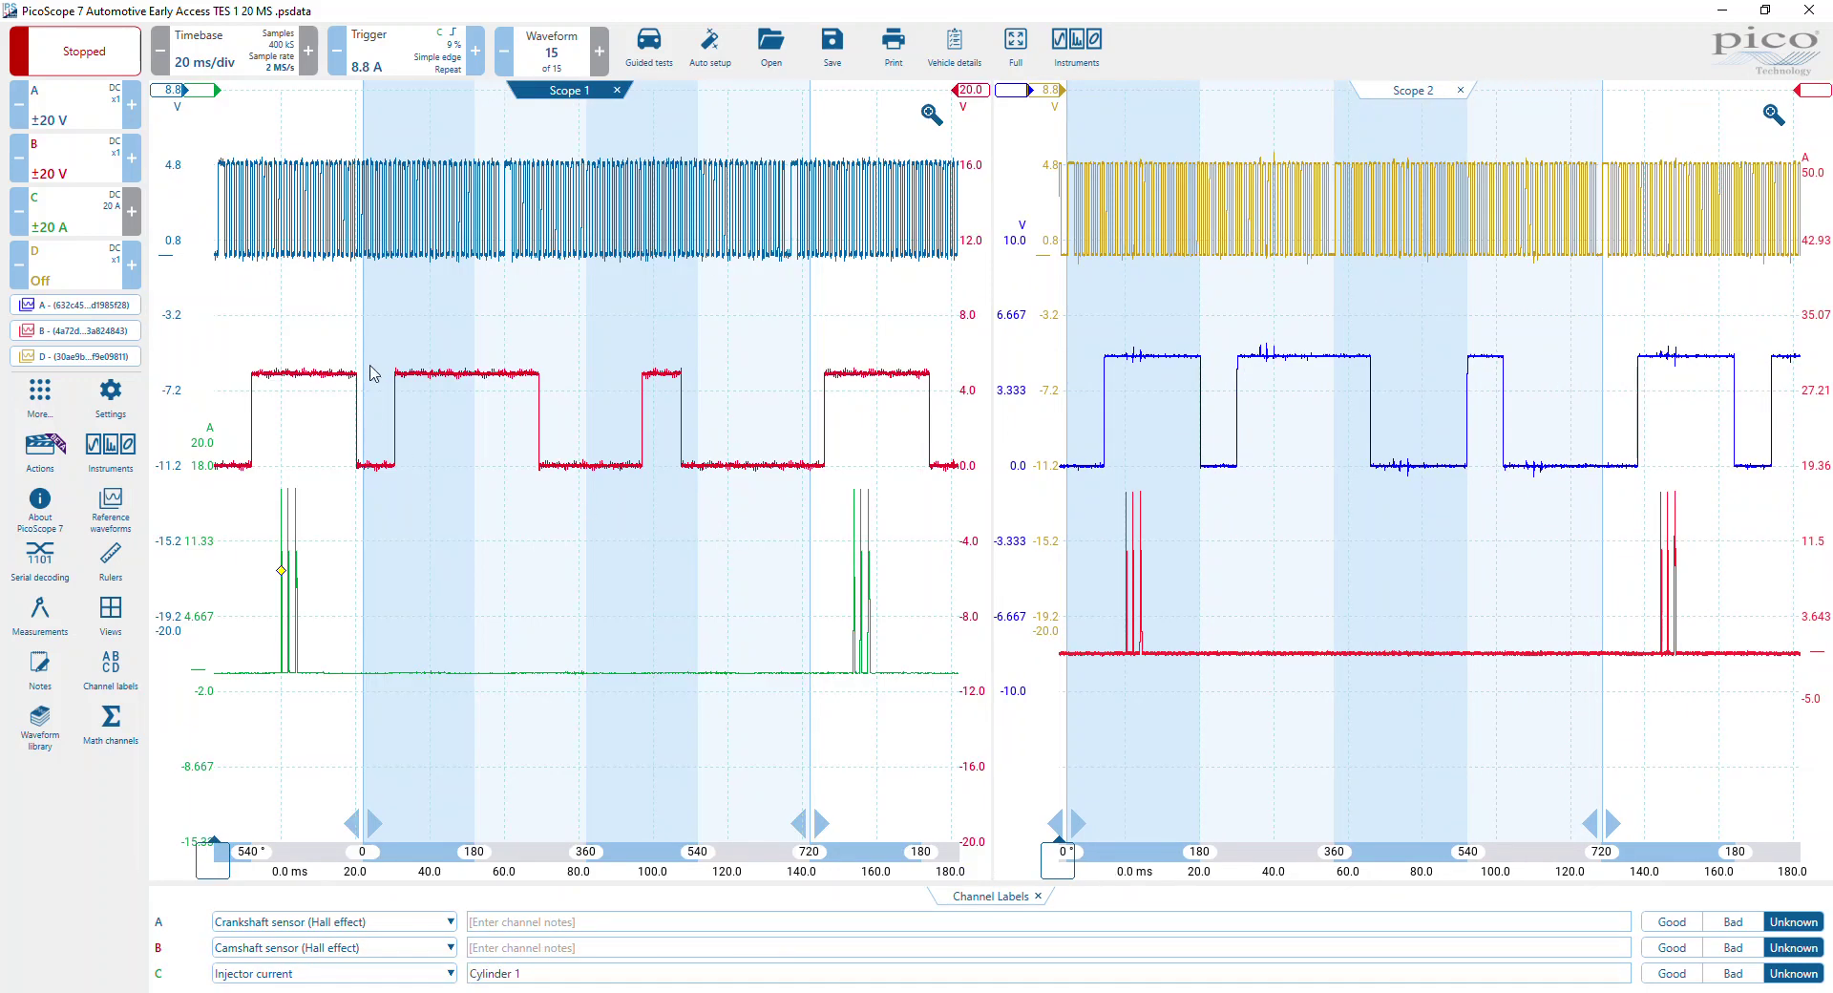
drag(361, 352, 216, 343)
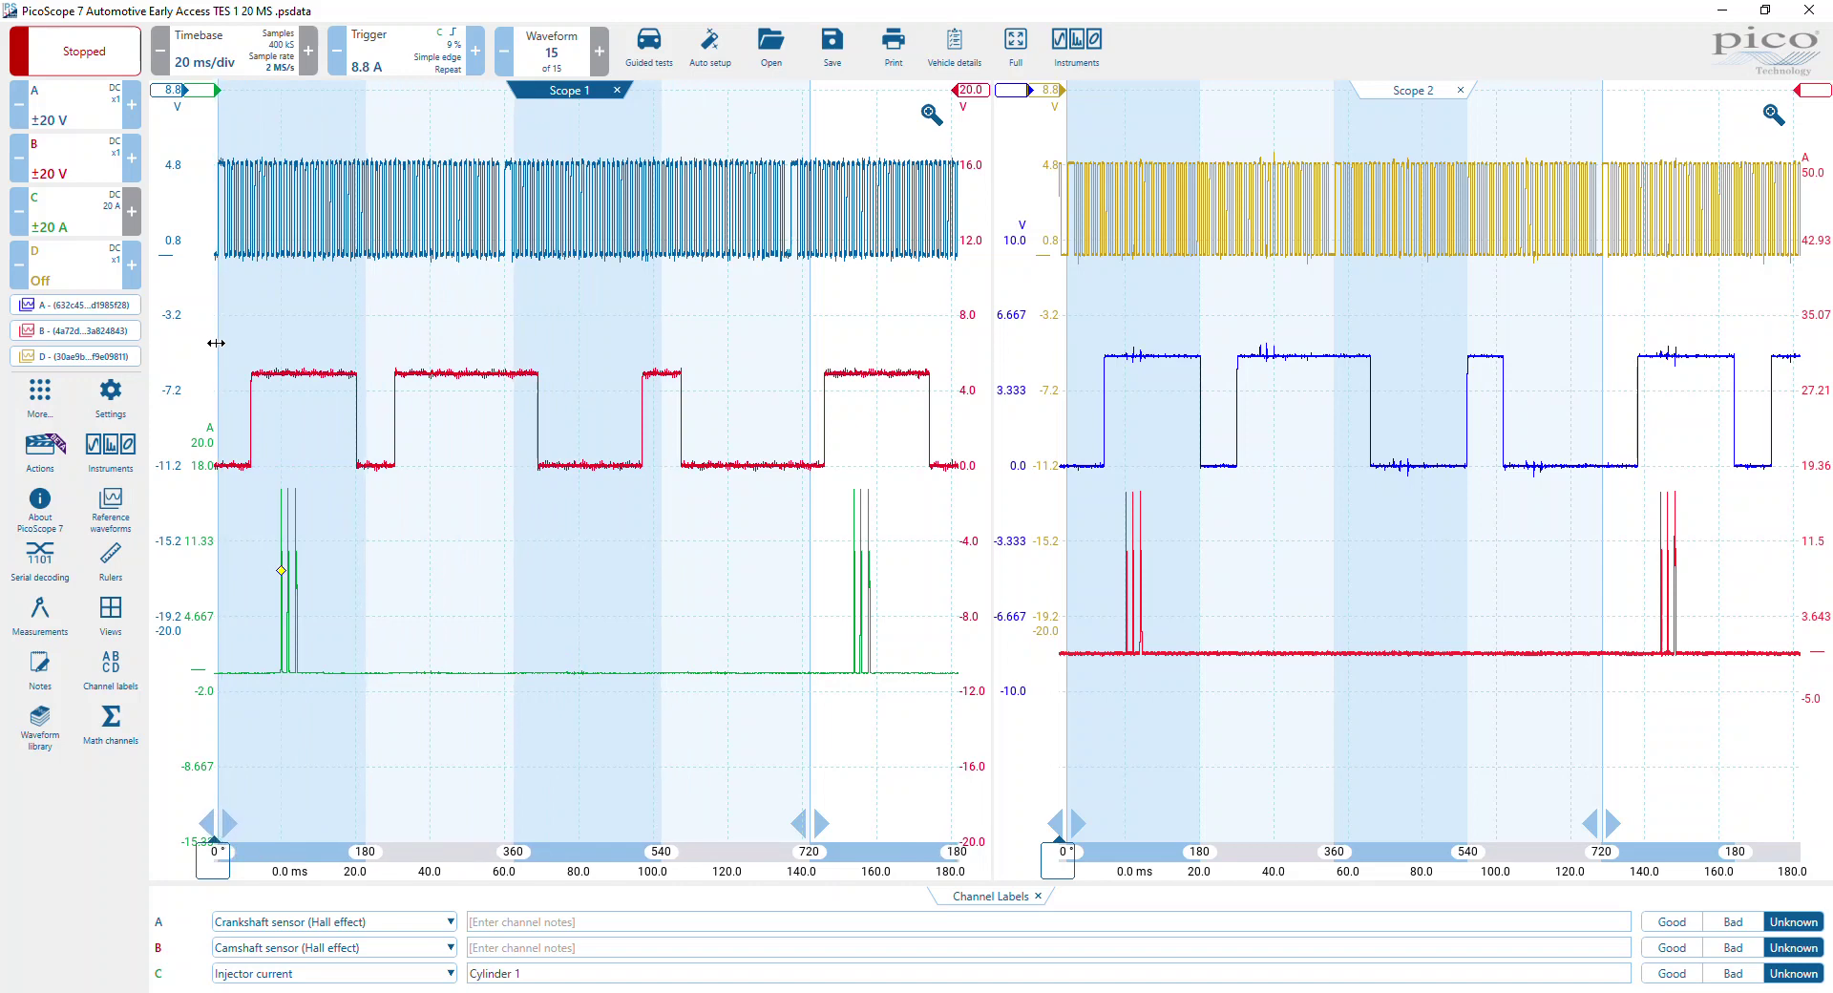
drag(810, 352, 790, 352)
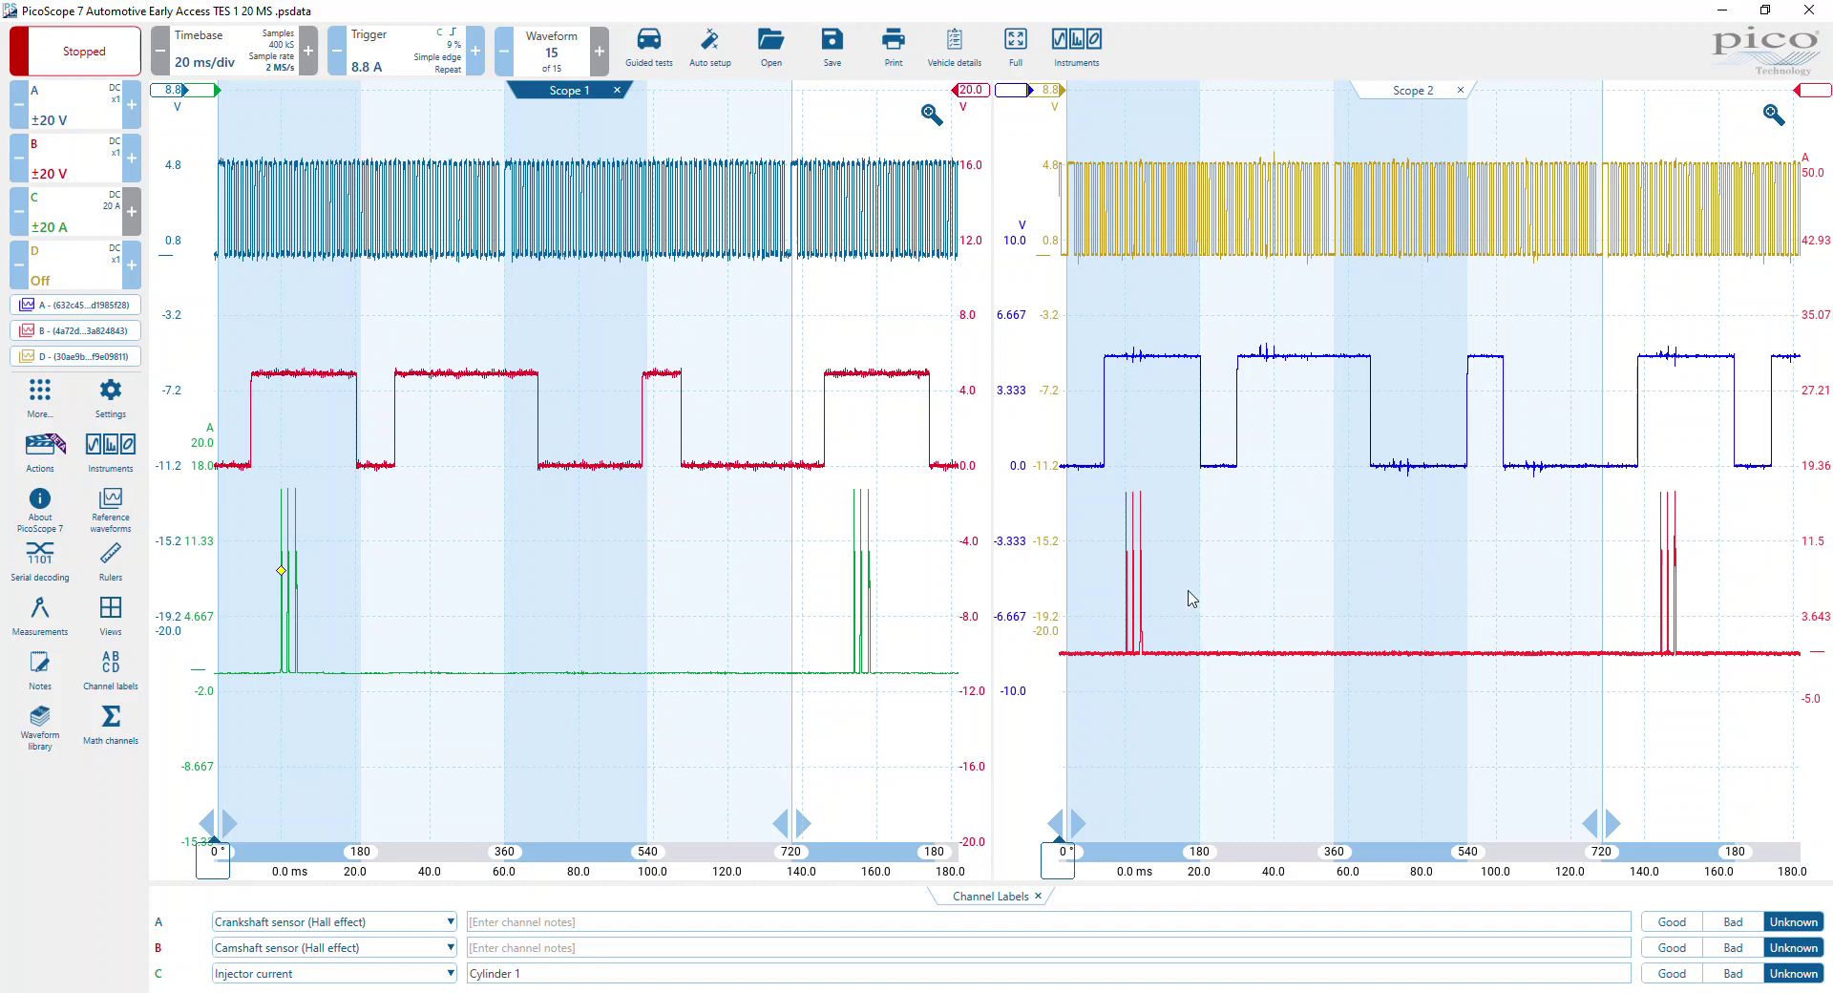
- Raise Scope 2's cam trace, zoom Scope 1's start, and rule crank-to-cam at 7.015 ms (32.78°)
click(1008, 451)
mouse_move(1008, 450)
mouse_down()
mouse_move(1010, 373)
mouse_move(964, 331)
mouse_move(977, 291)
mouse_up()
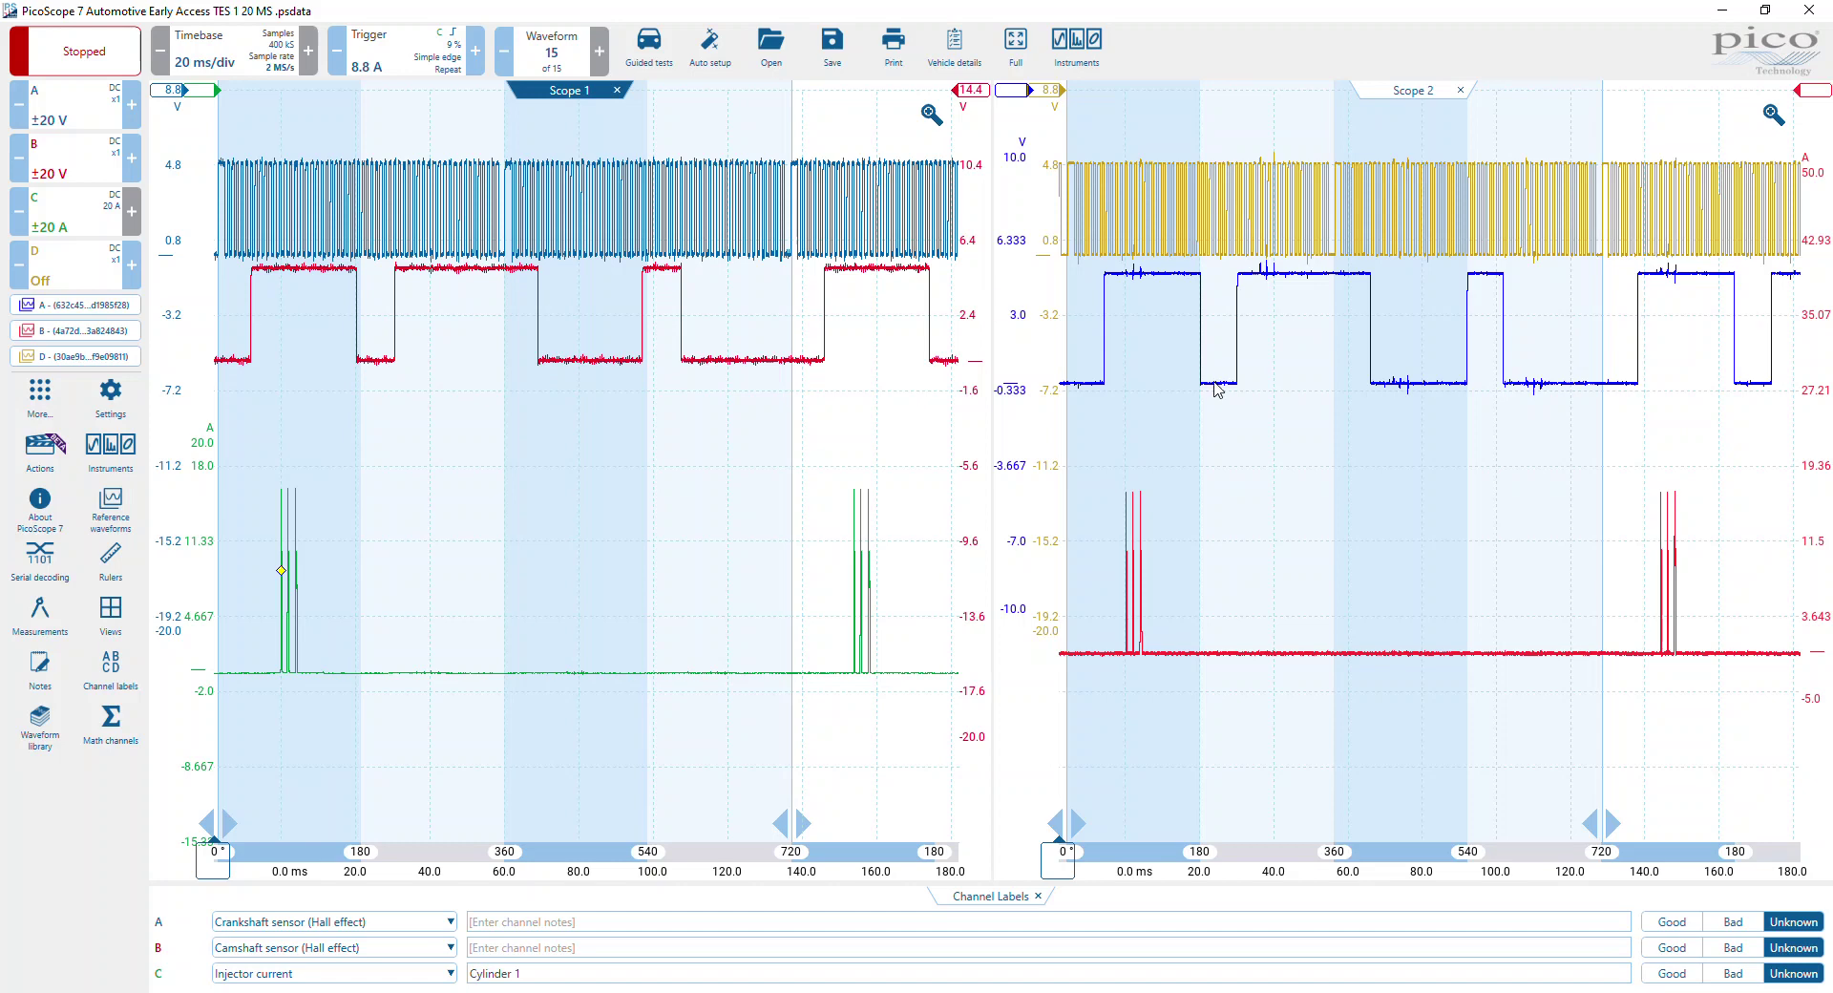
click(931, 114)
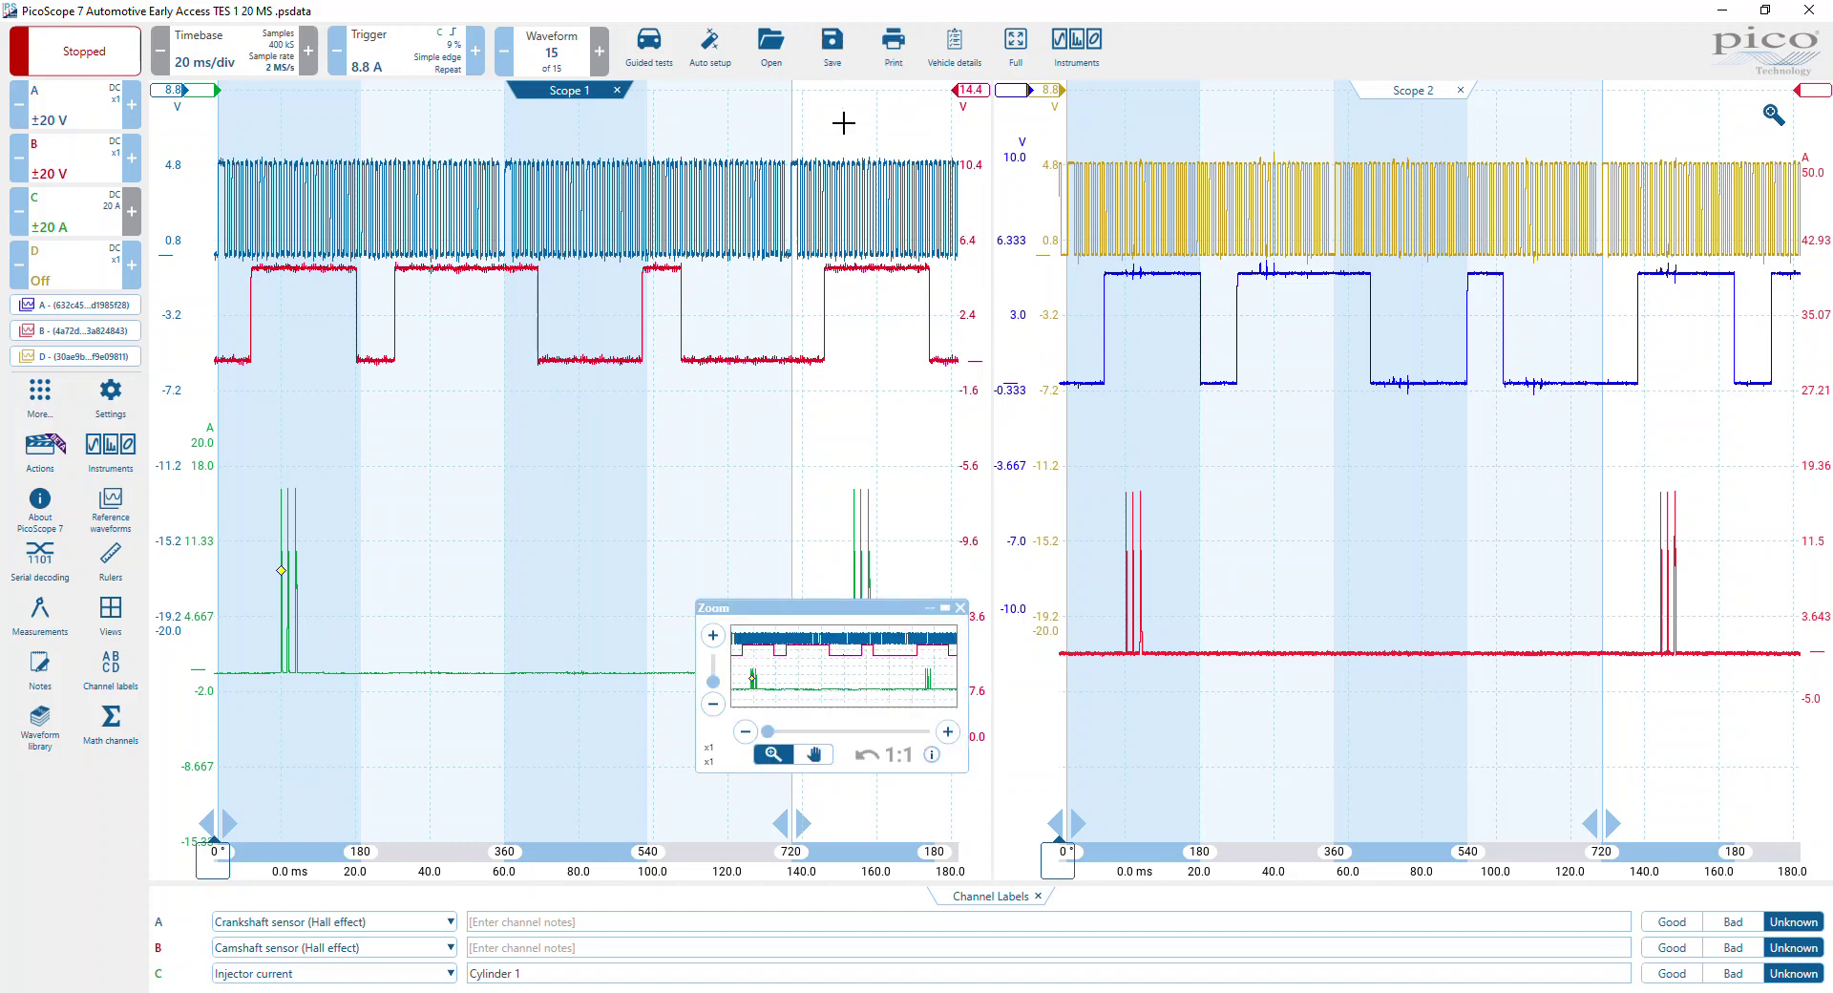
drag(281, 123, 213, 838)
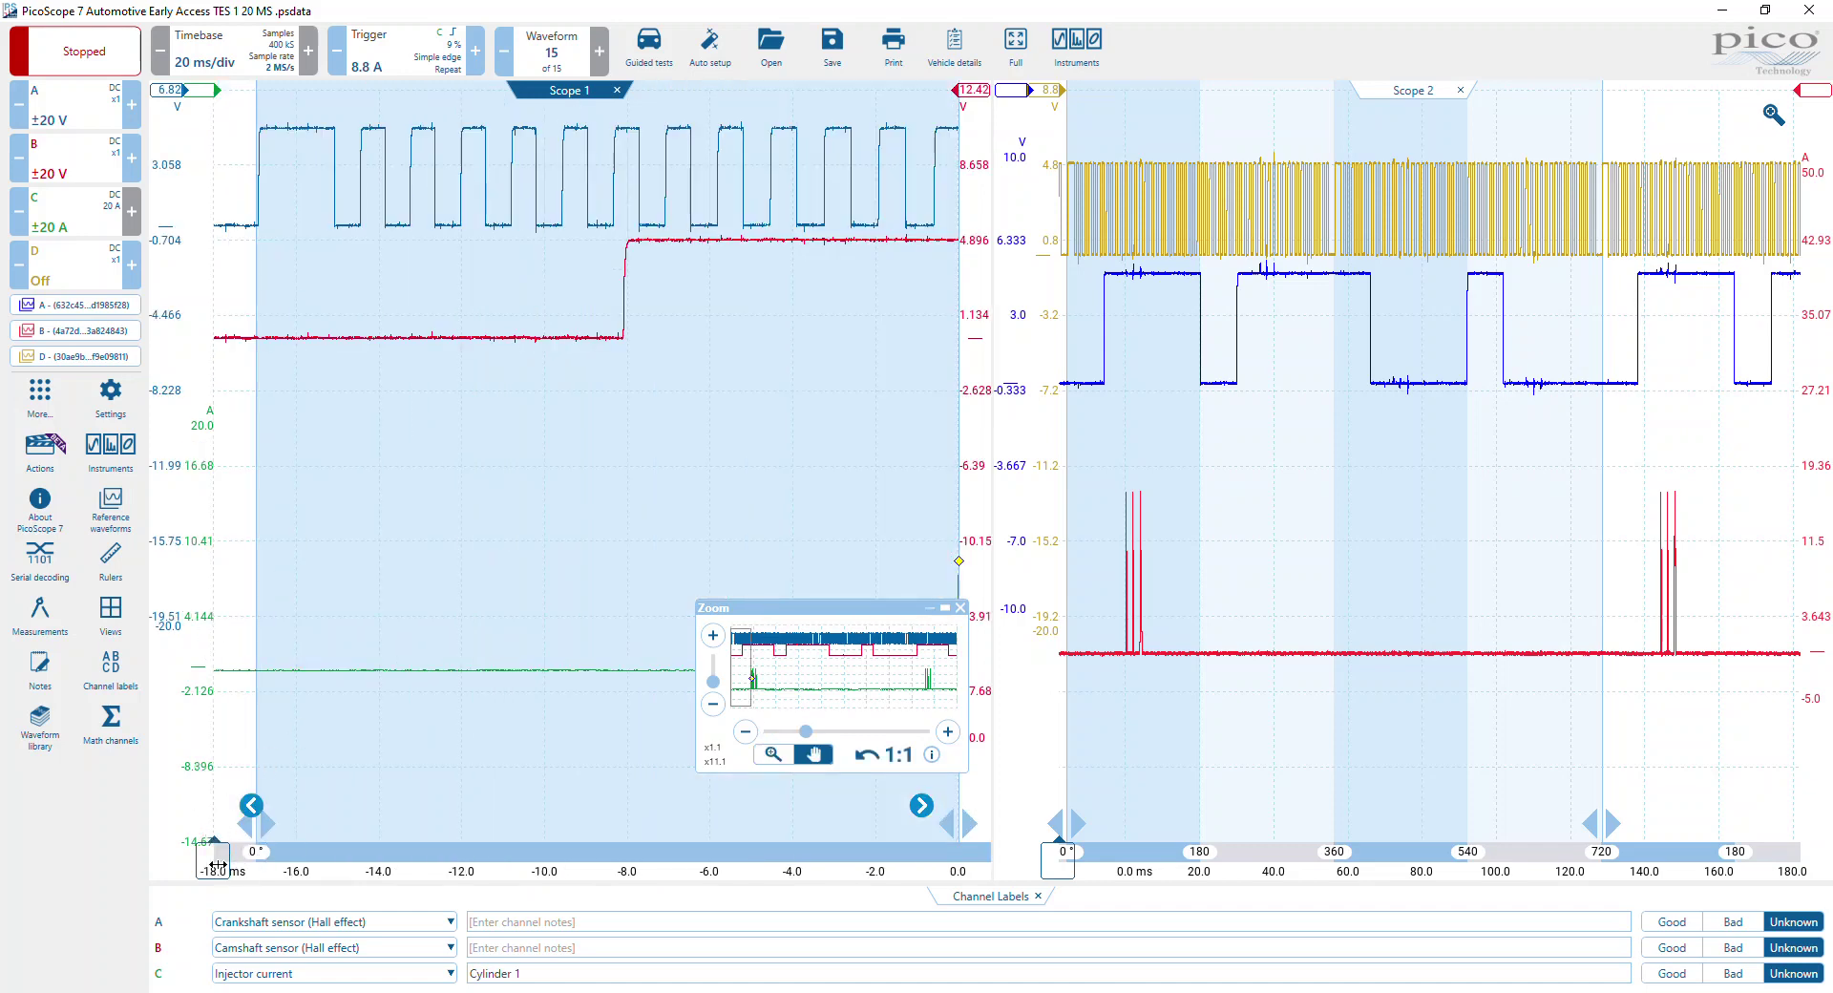
drag(217, 865, 338, 713)
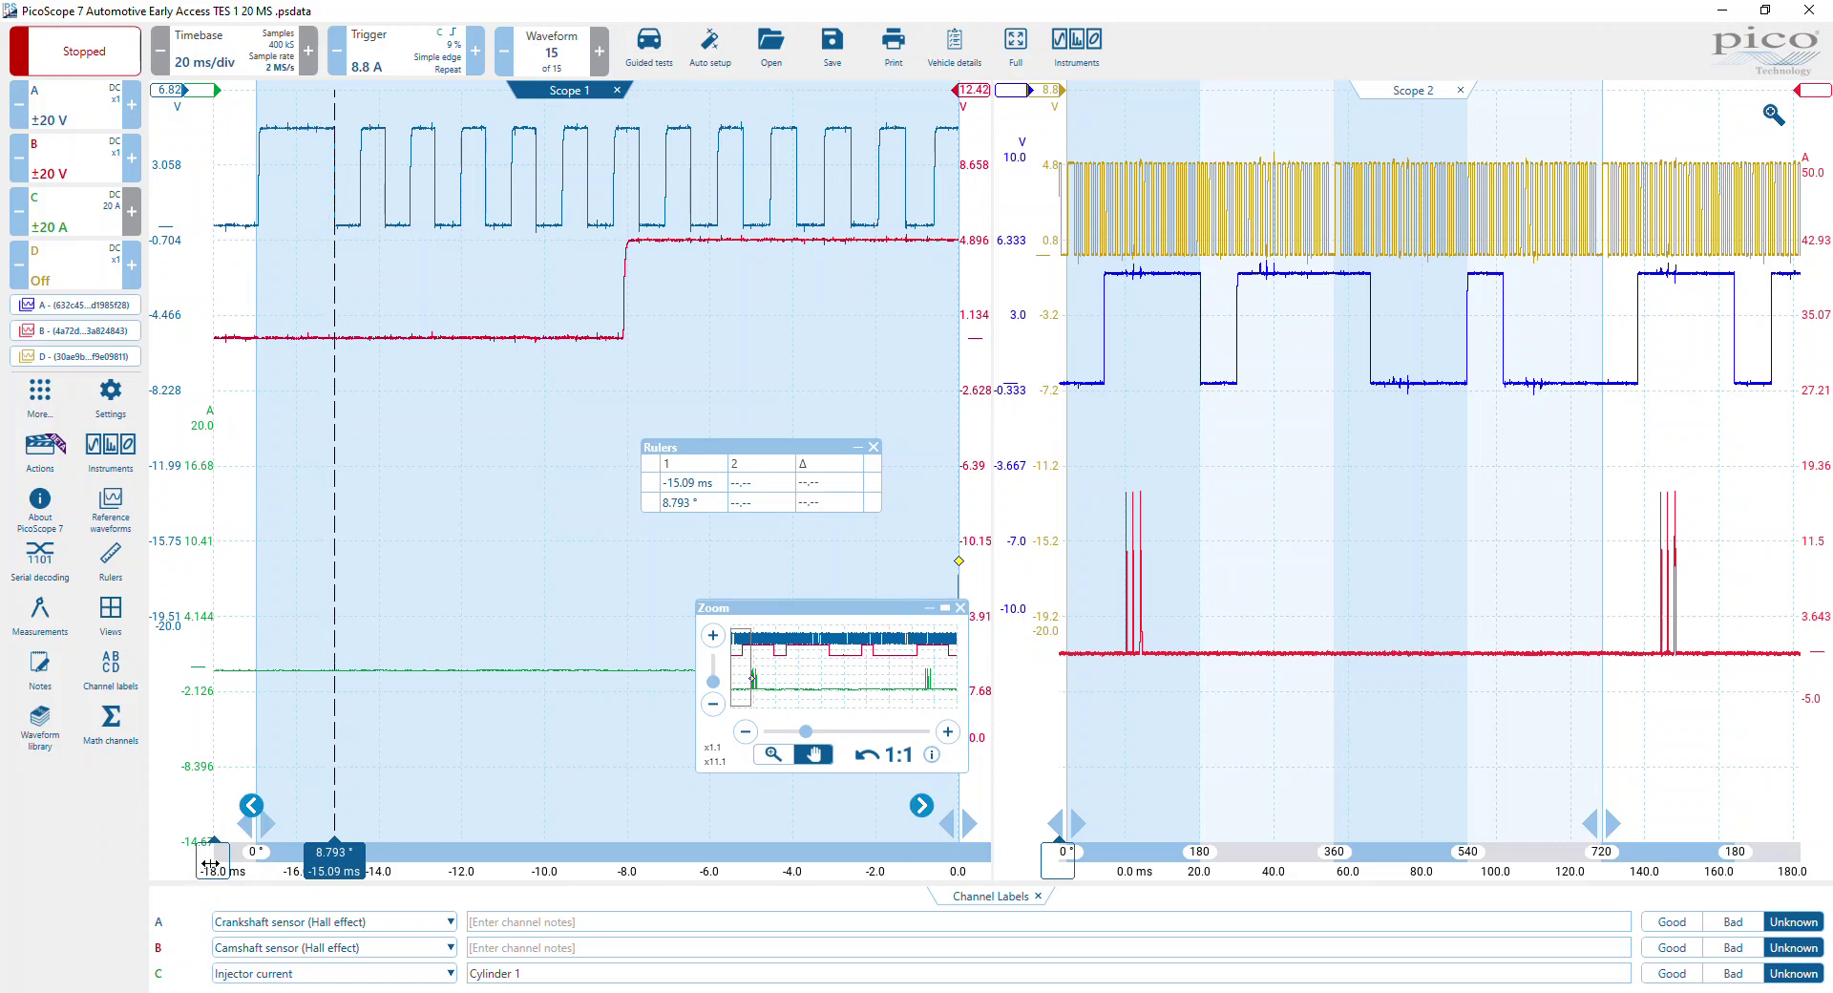
drag(211, 864, 621, 645)
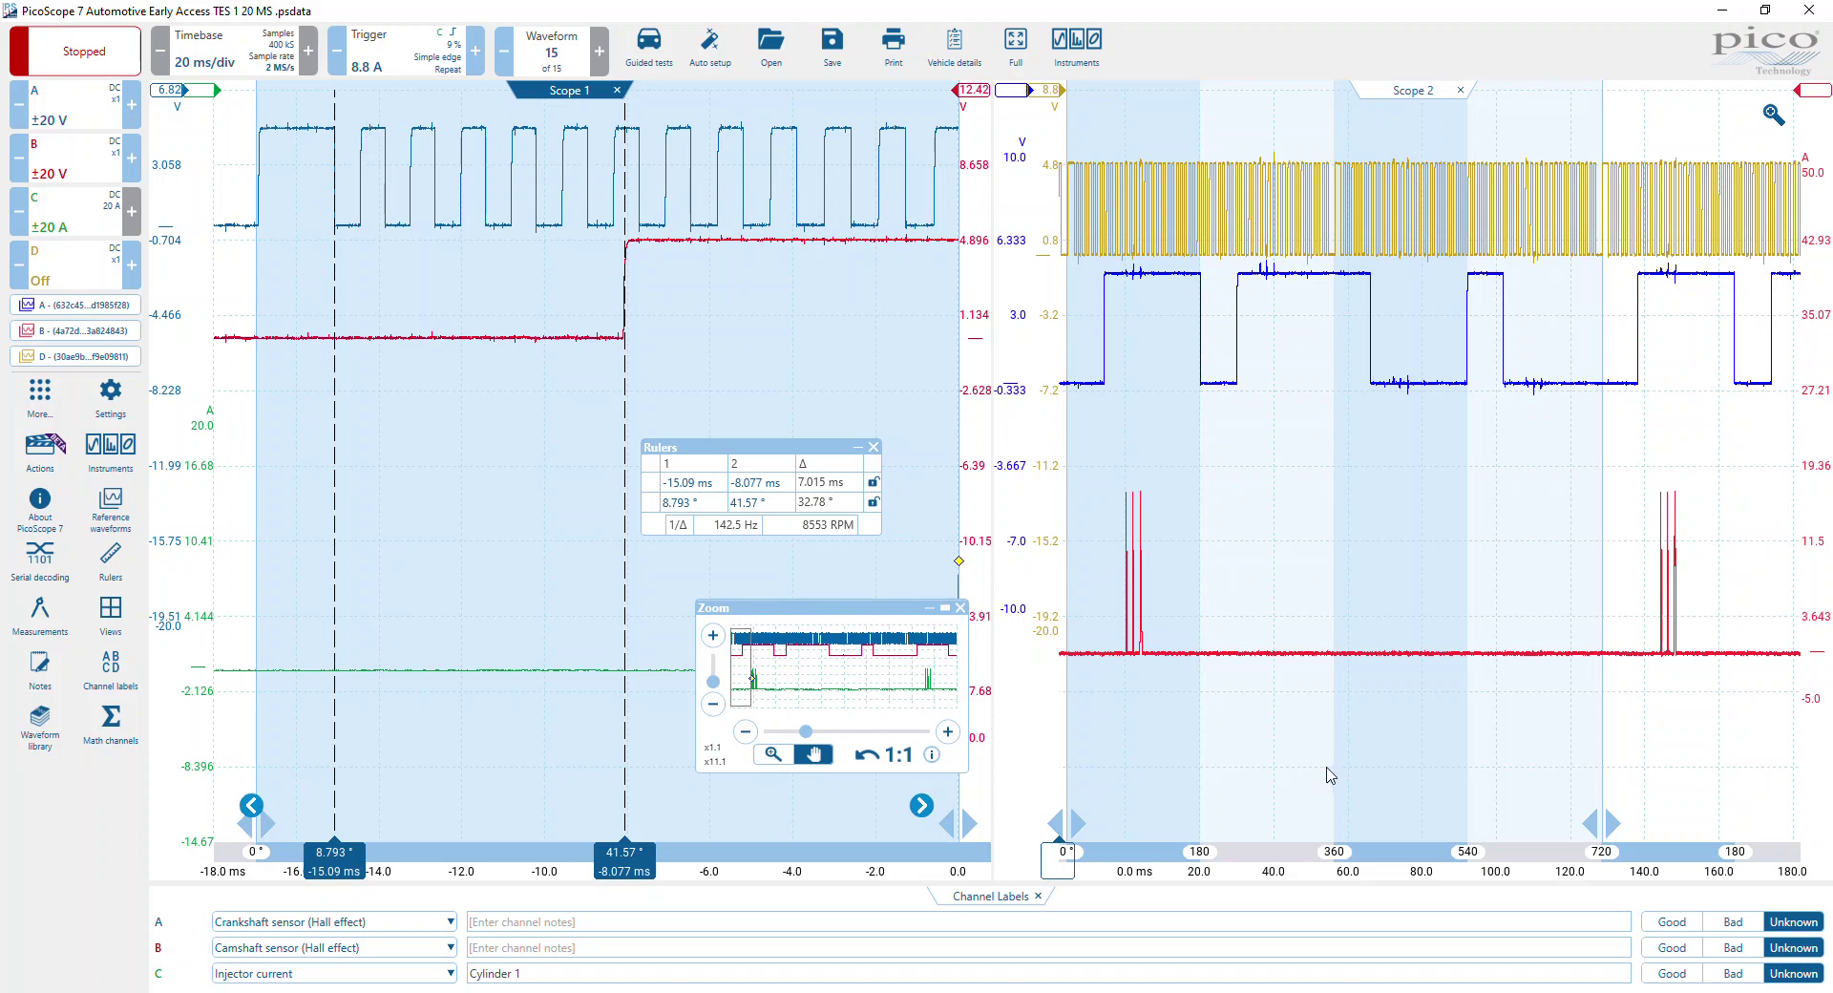
- Zoom Scope 2's start and rule its crank-to-cam edges at 8.154 ms (40.72°), raising both readouts
click(1772, 116)
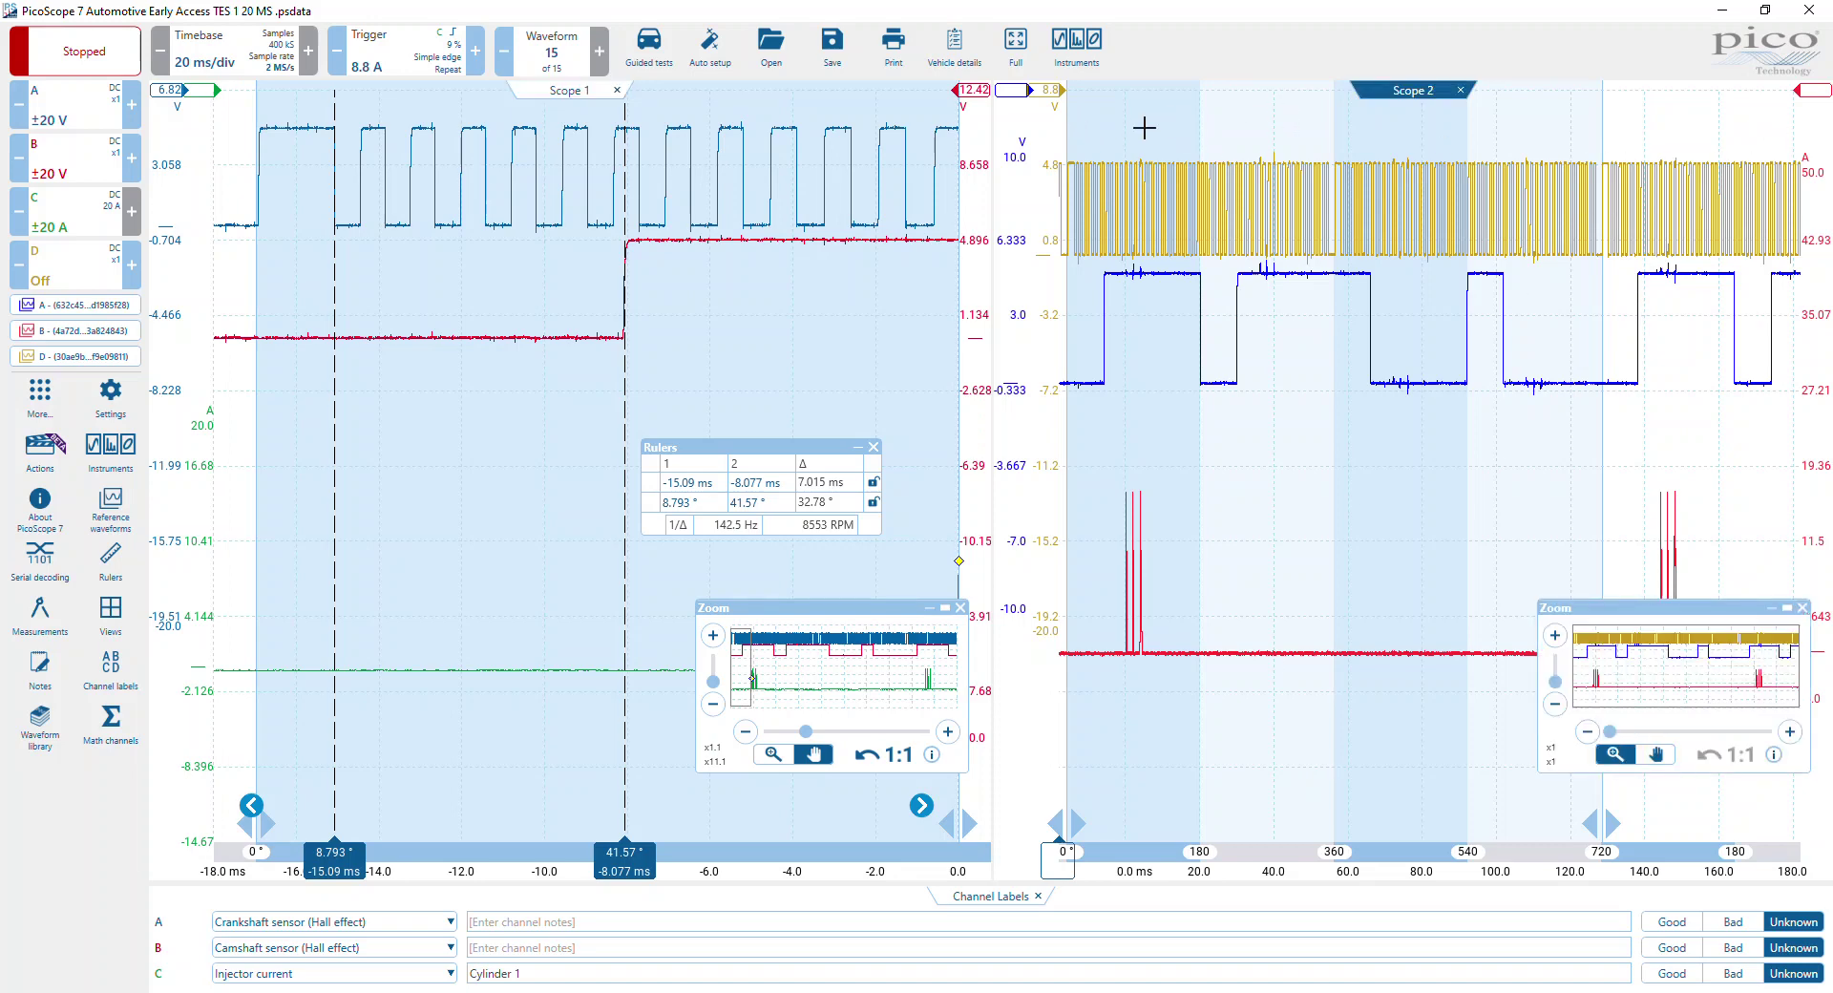
drag(1143, 128, 1043, 802)
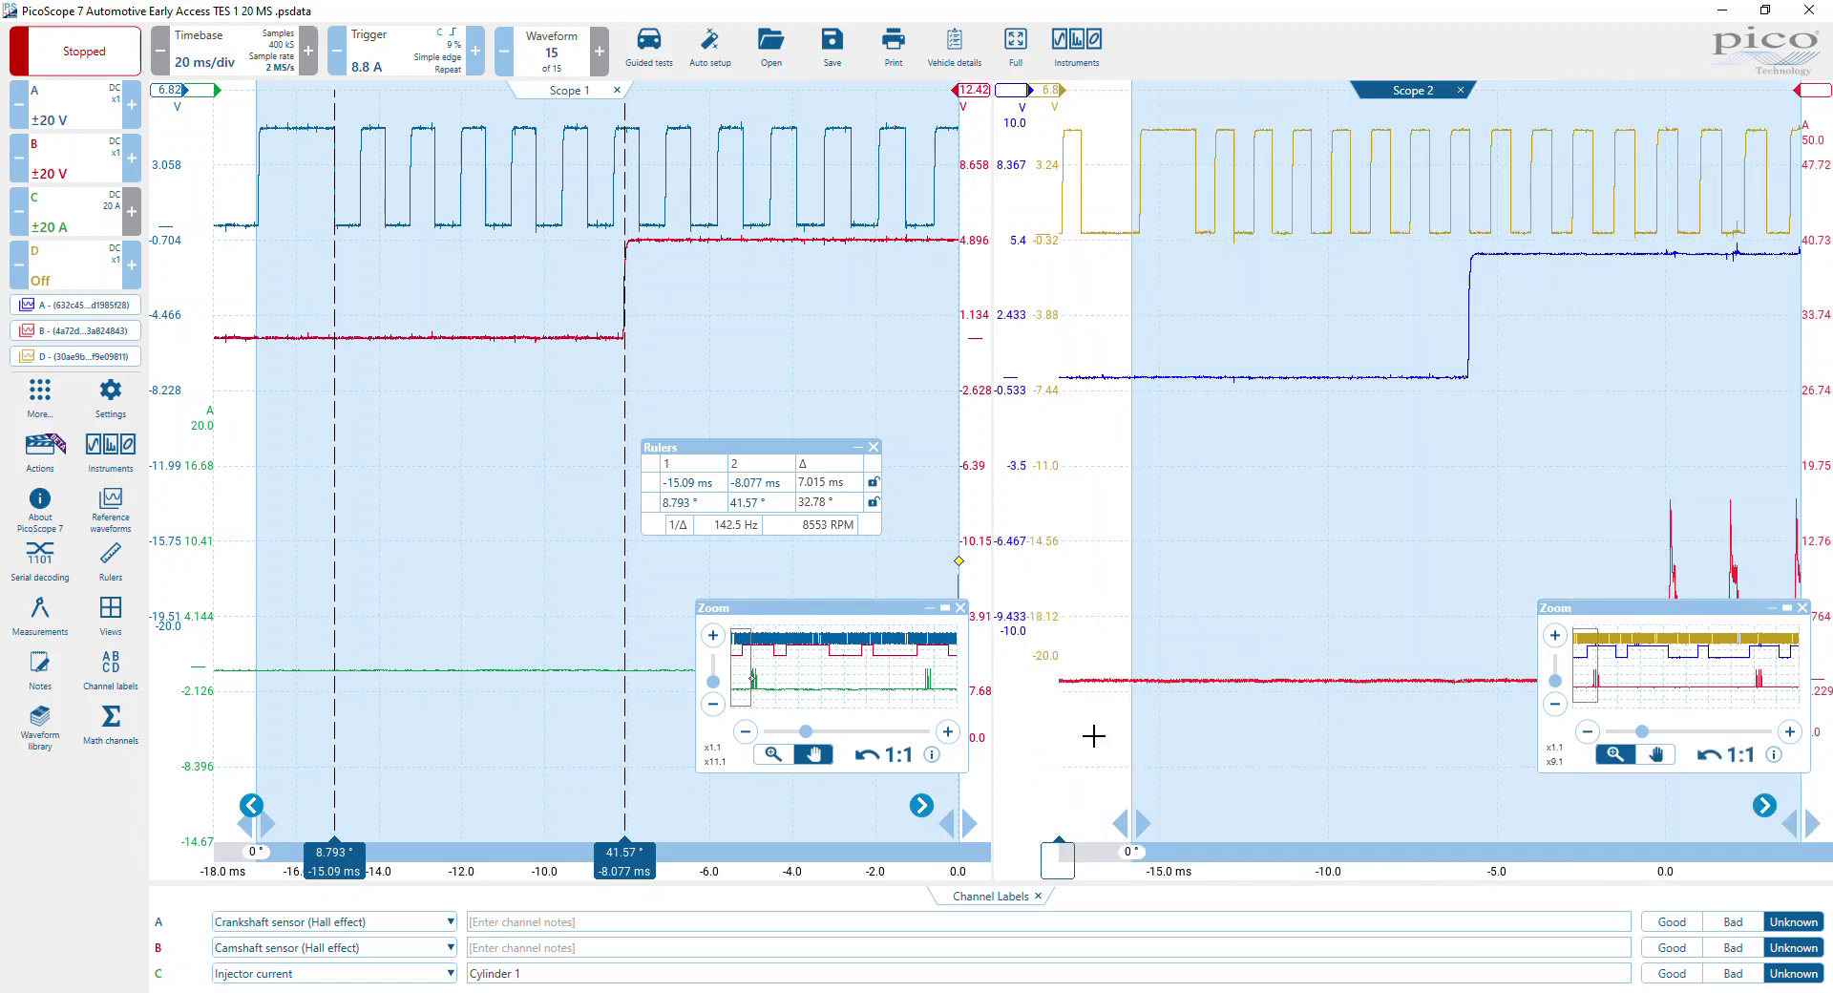
drag(1061, 874, 1144, 770)
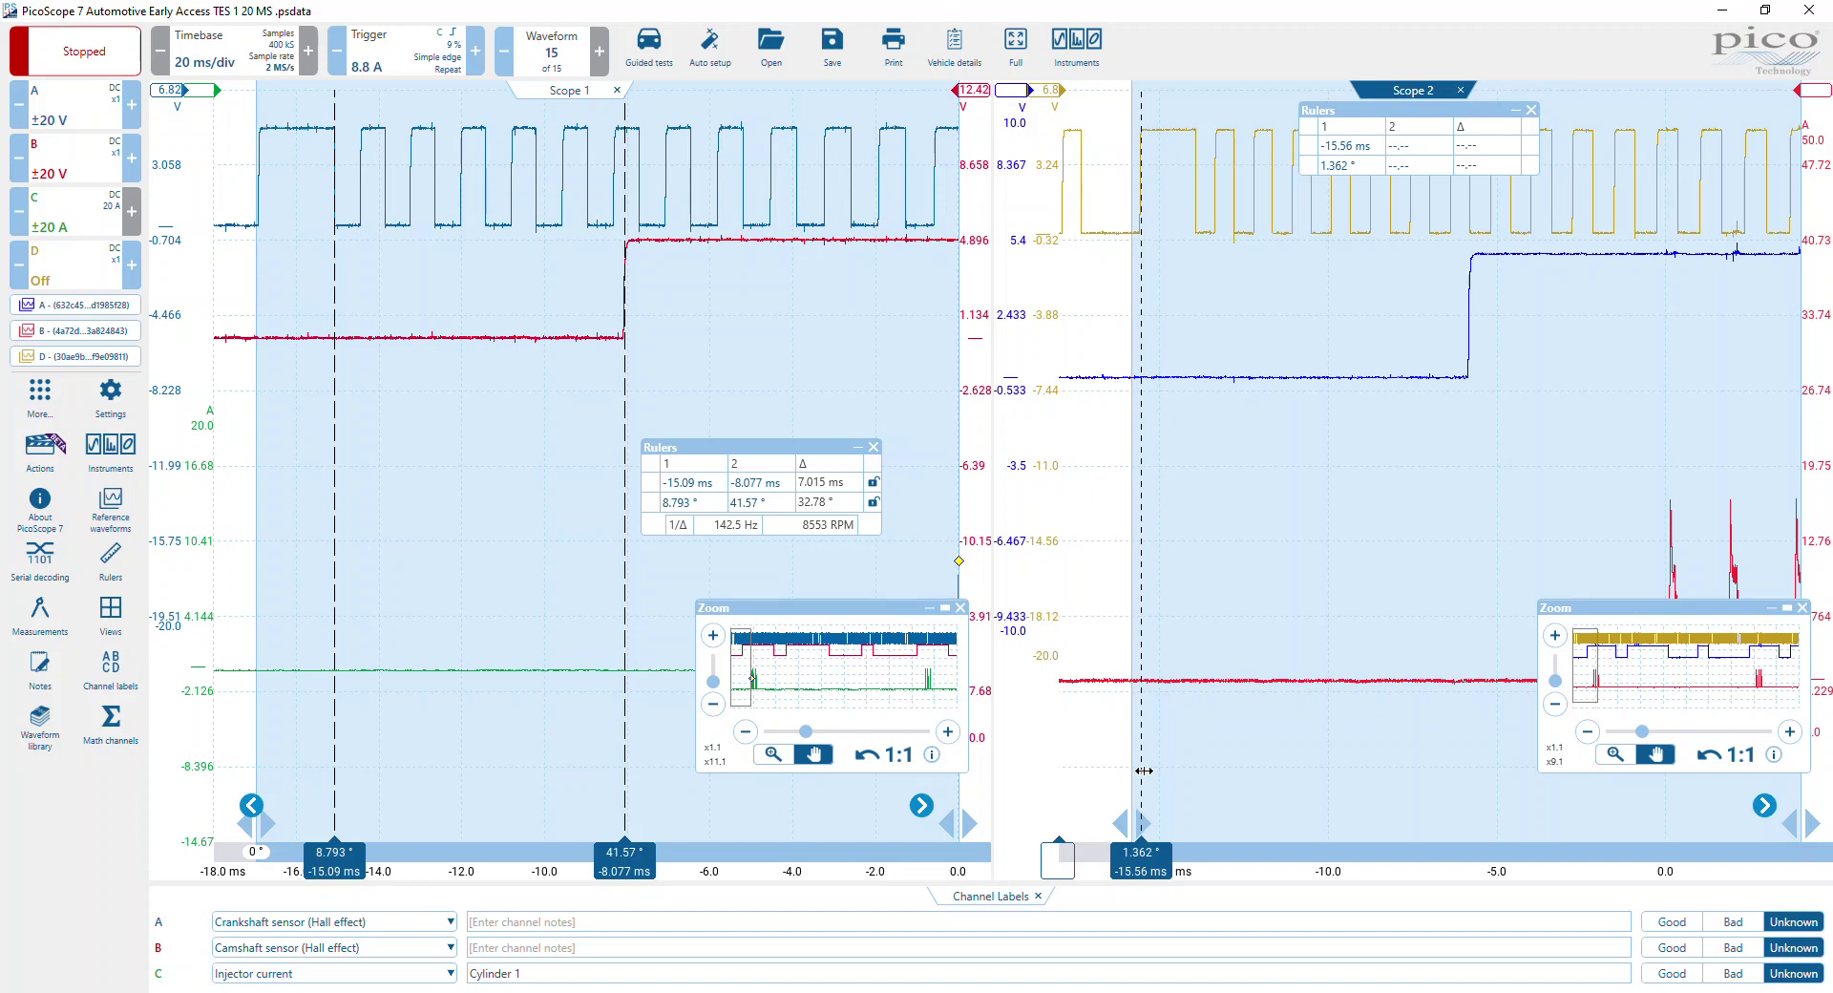
drag(1143, 771, 1141, 771)
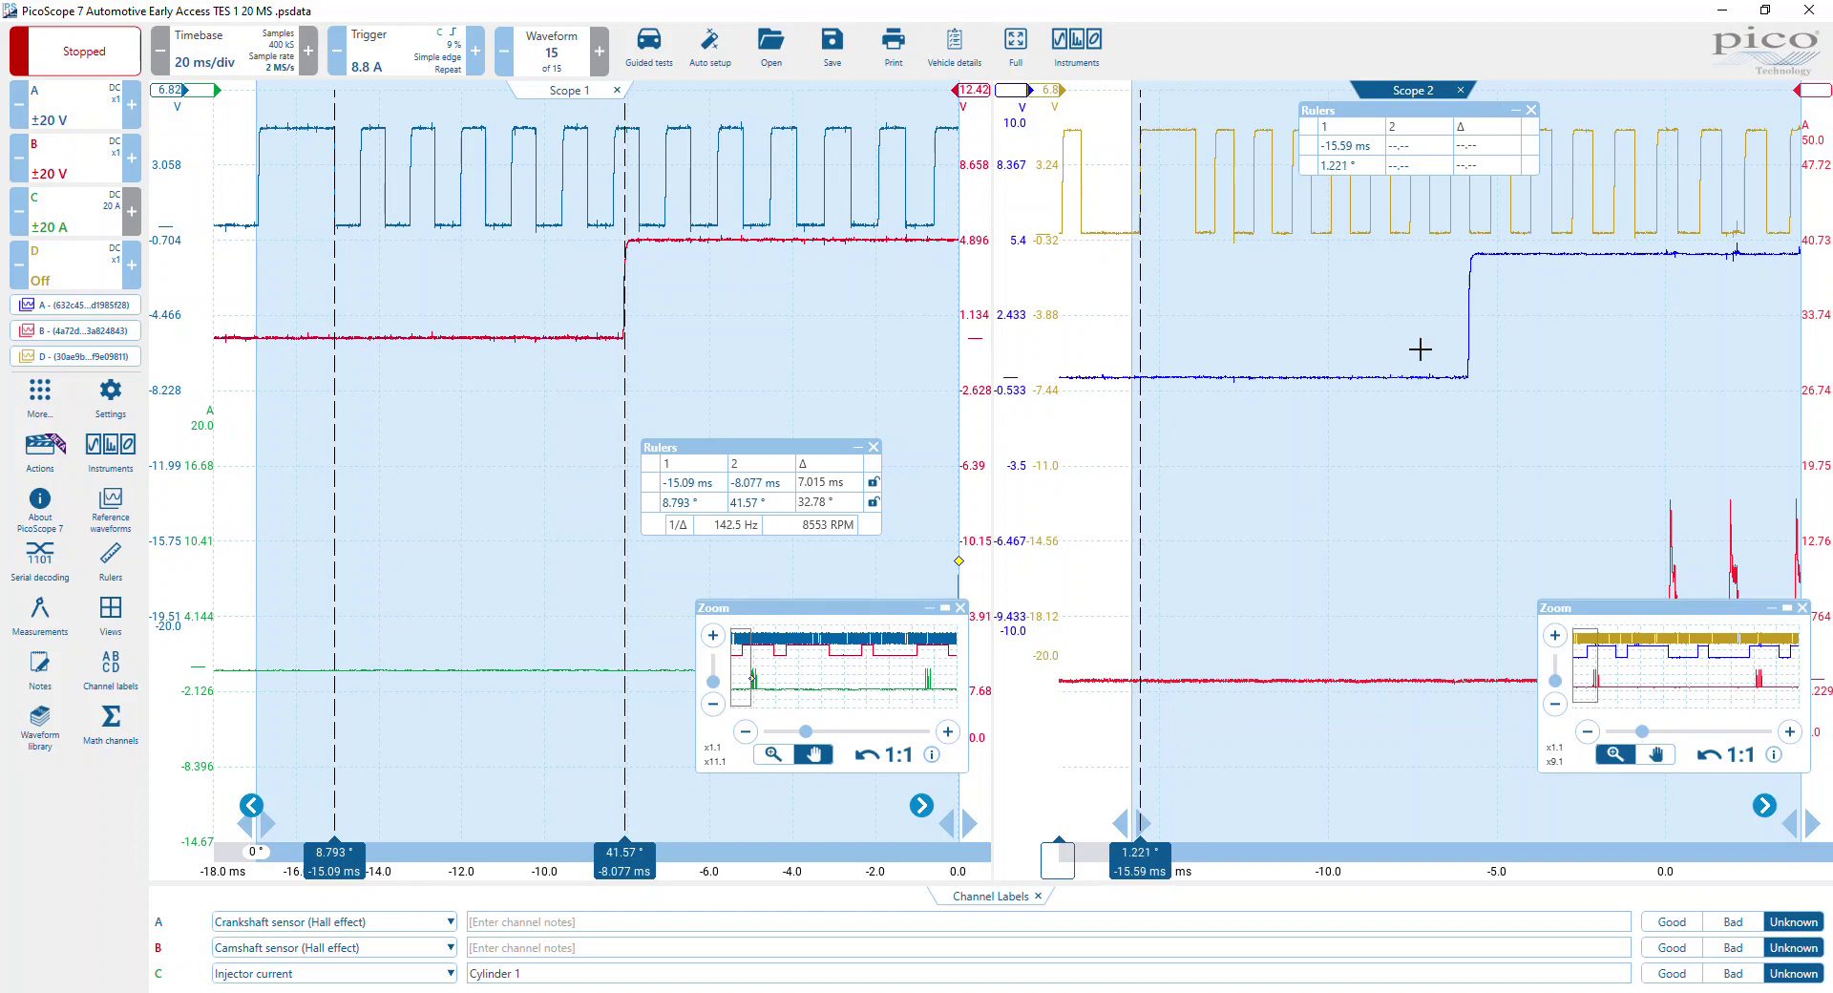
drag(1454, 109, 1650, 403)
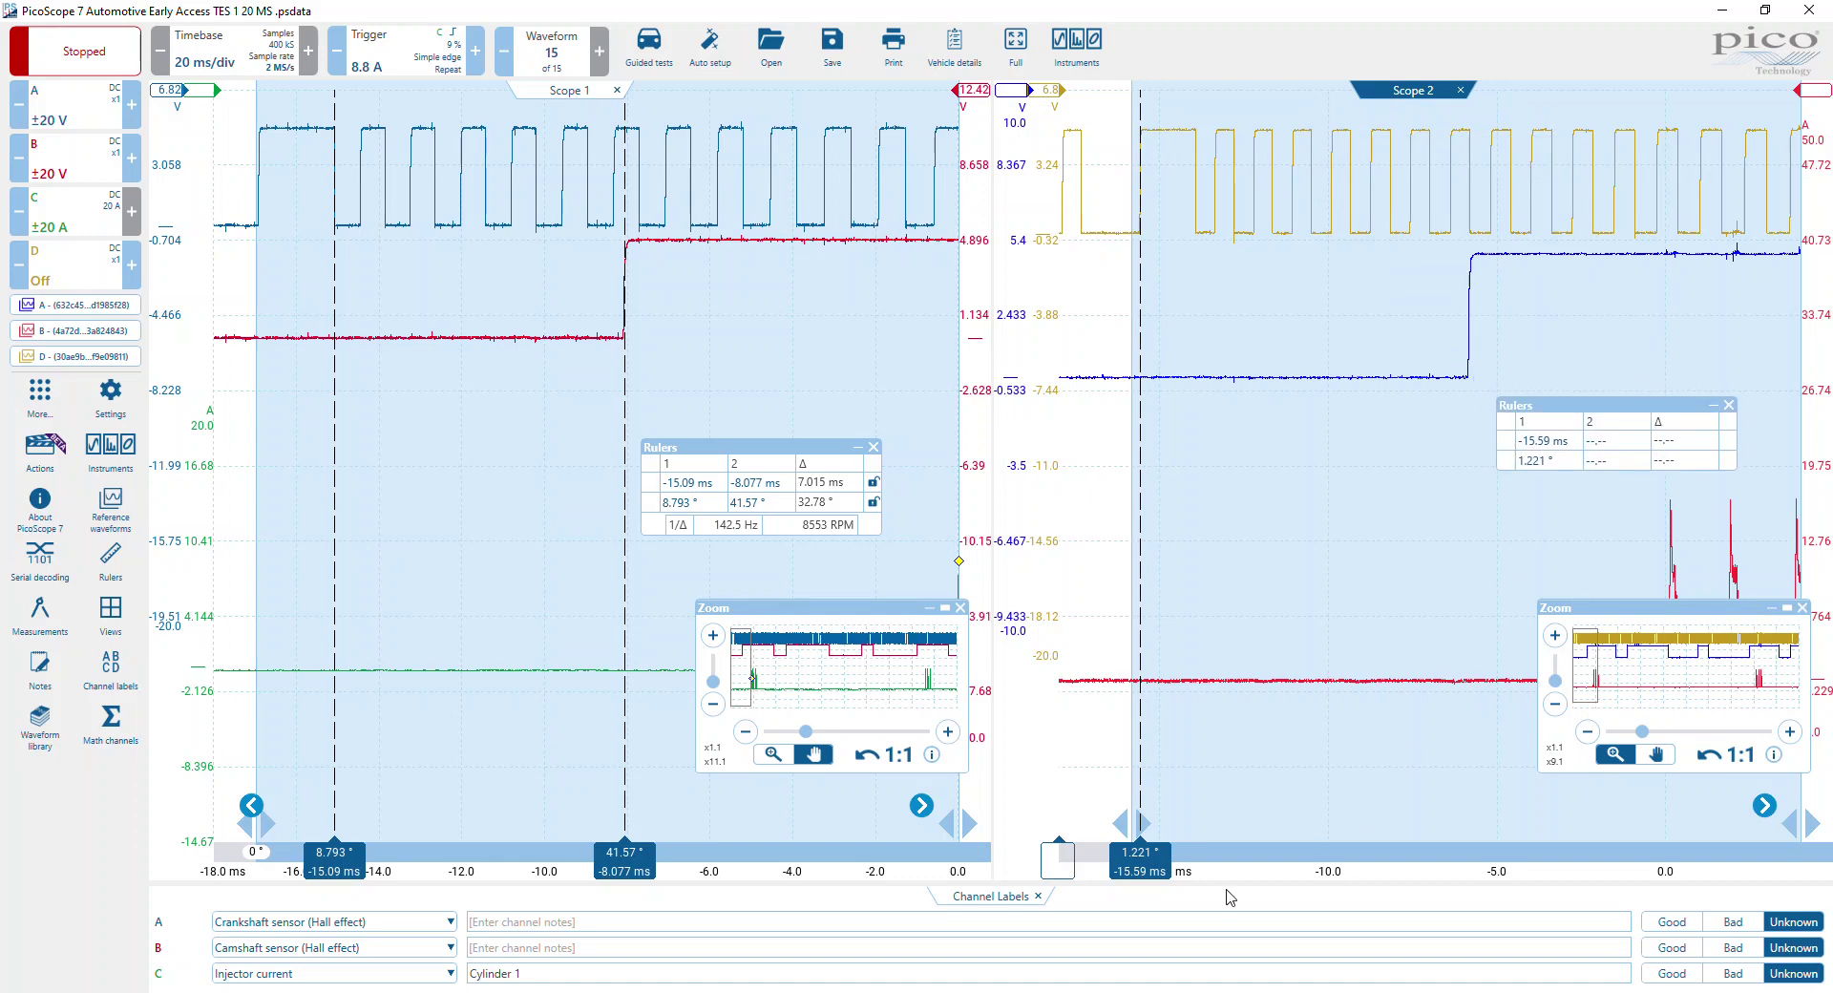
drag(1060, 860, 1458, 633)
drag(1142, 348, 1200, 295)
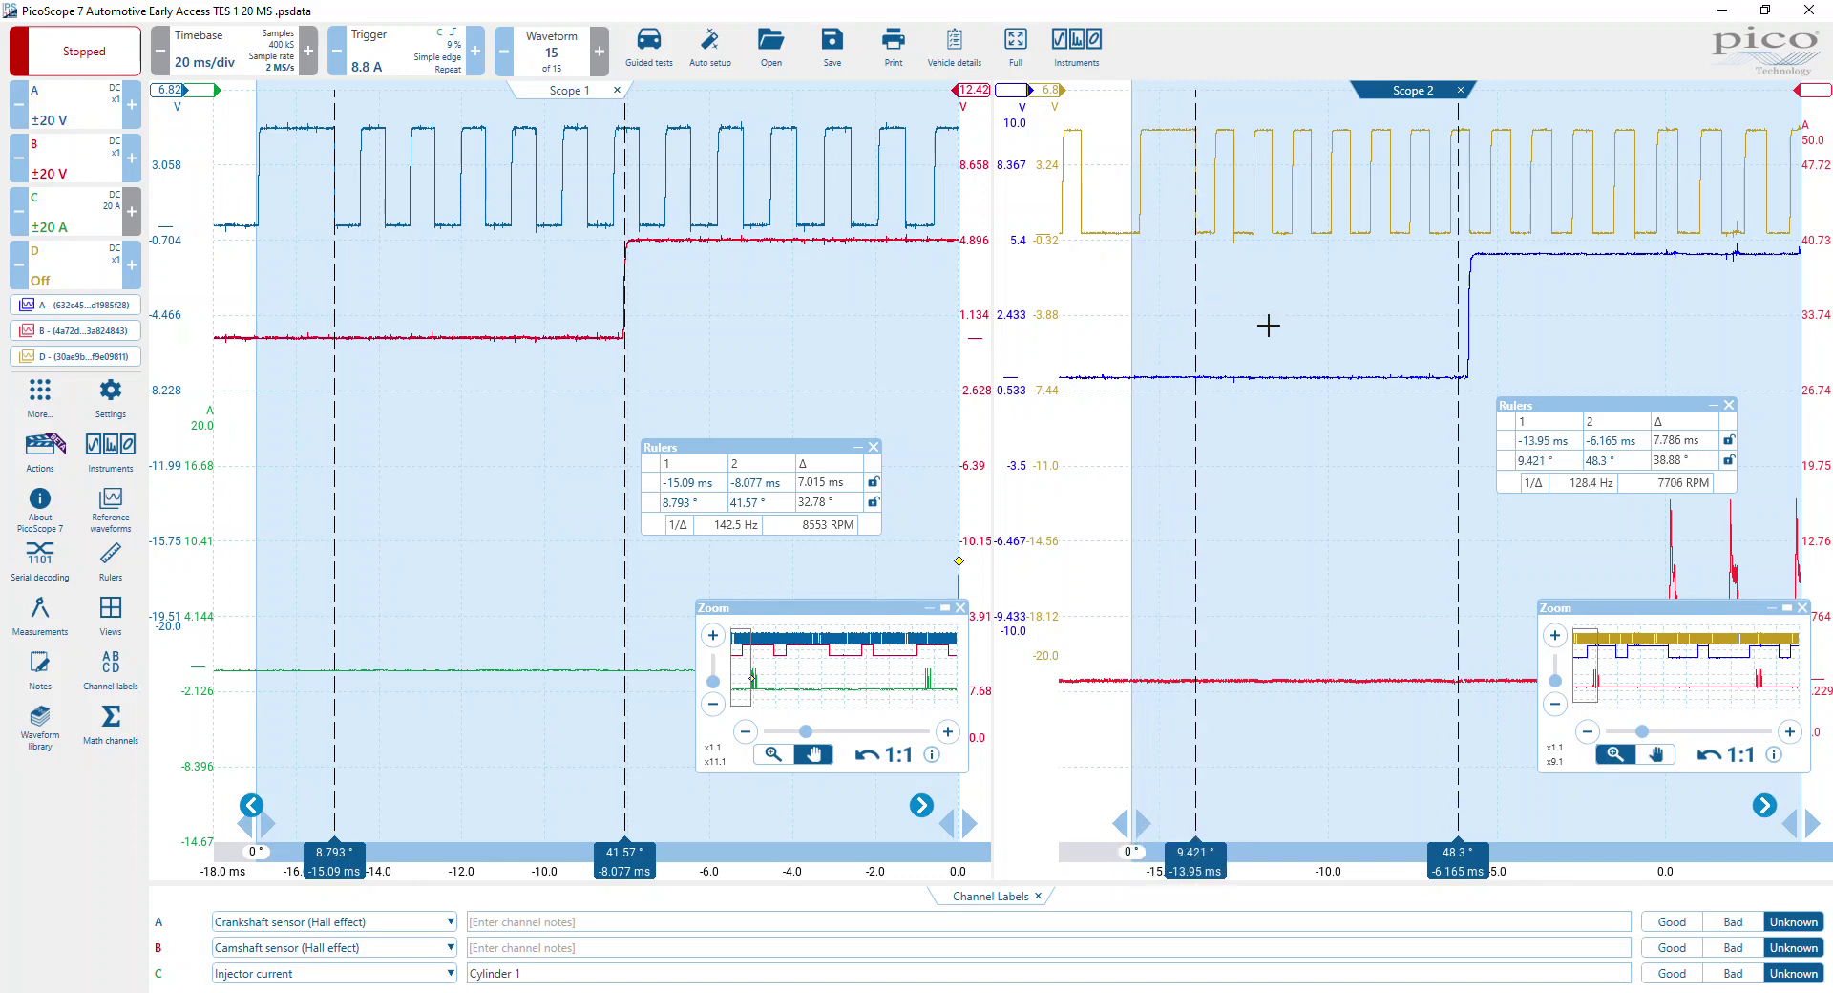
drag(1459, 322, 1470, 311)
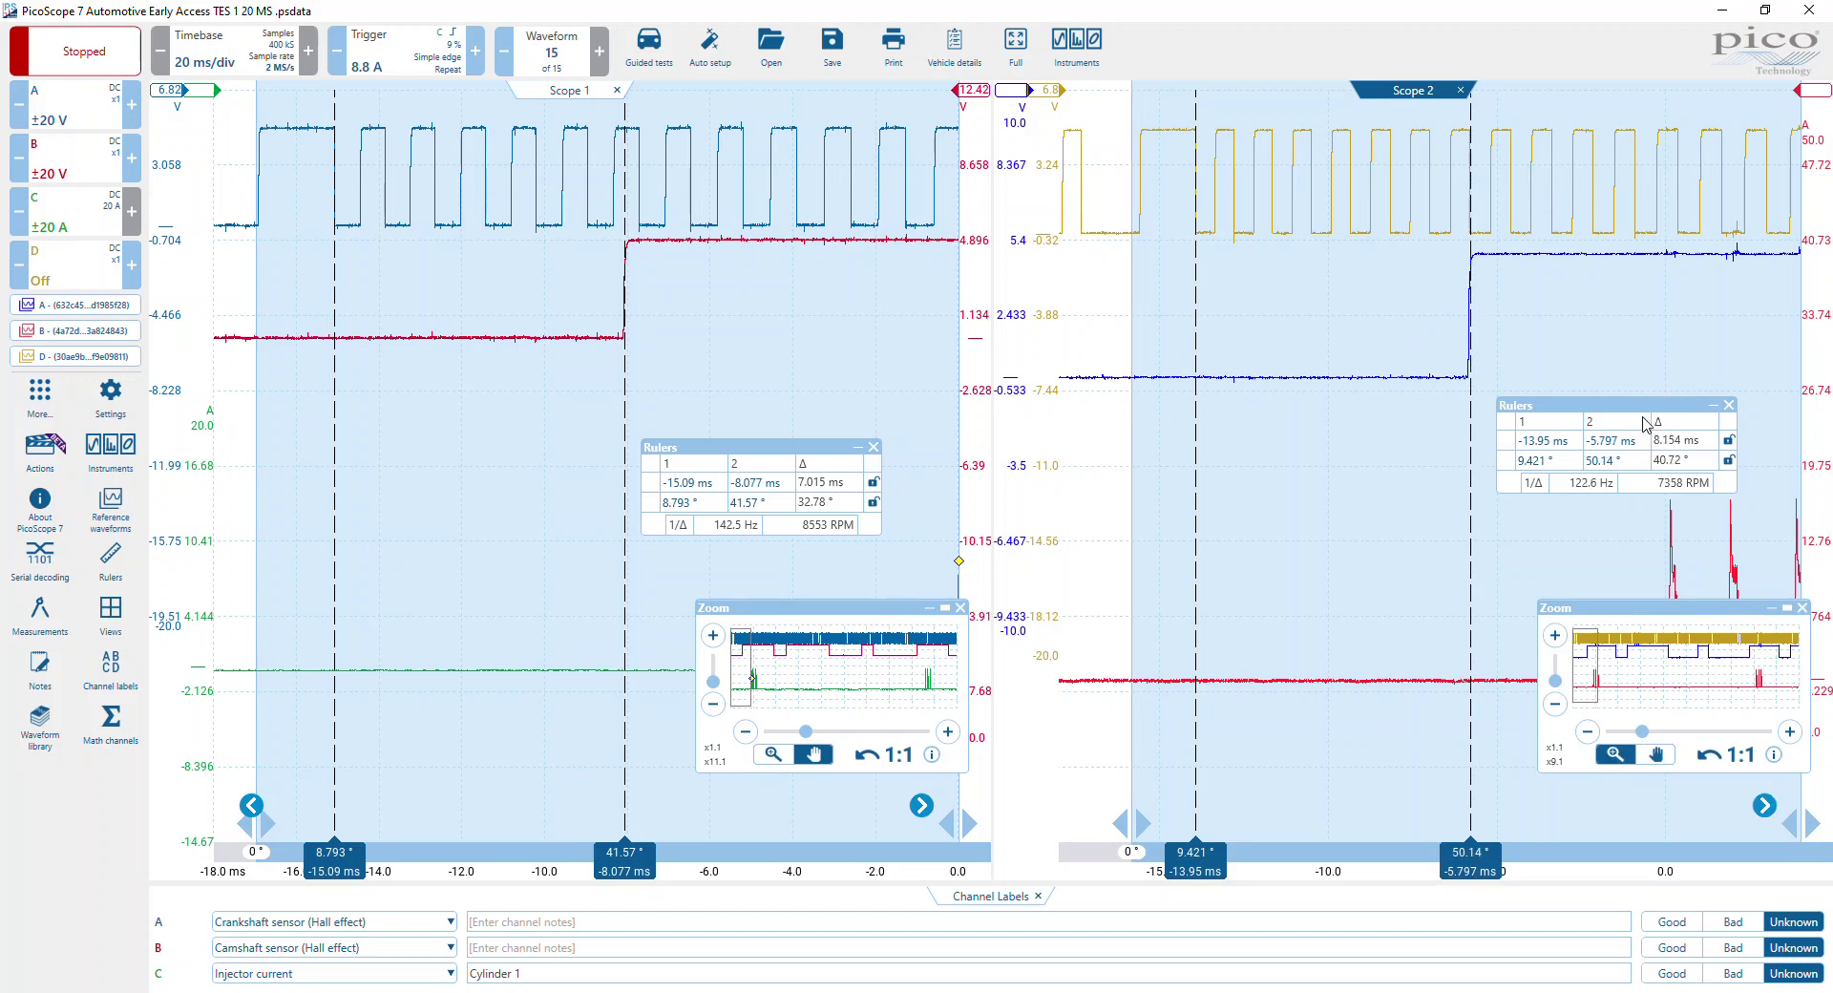
drag(1641, 407, 1642, 322)
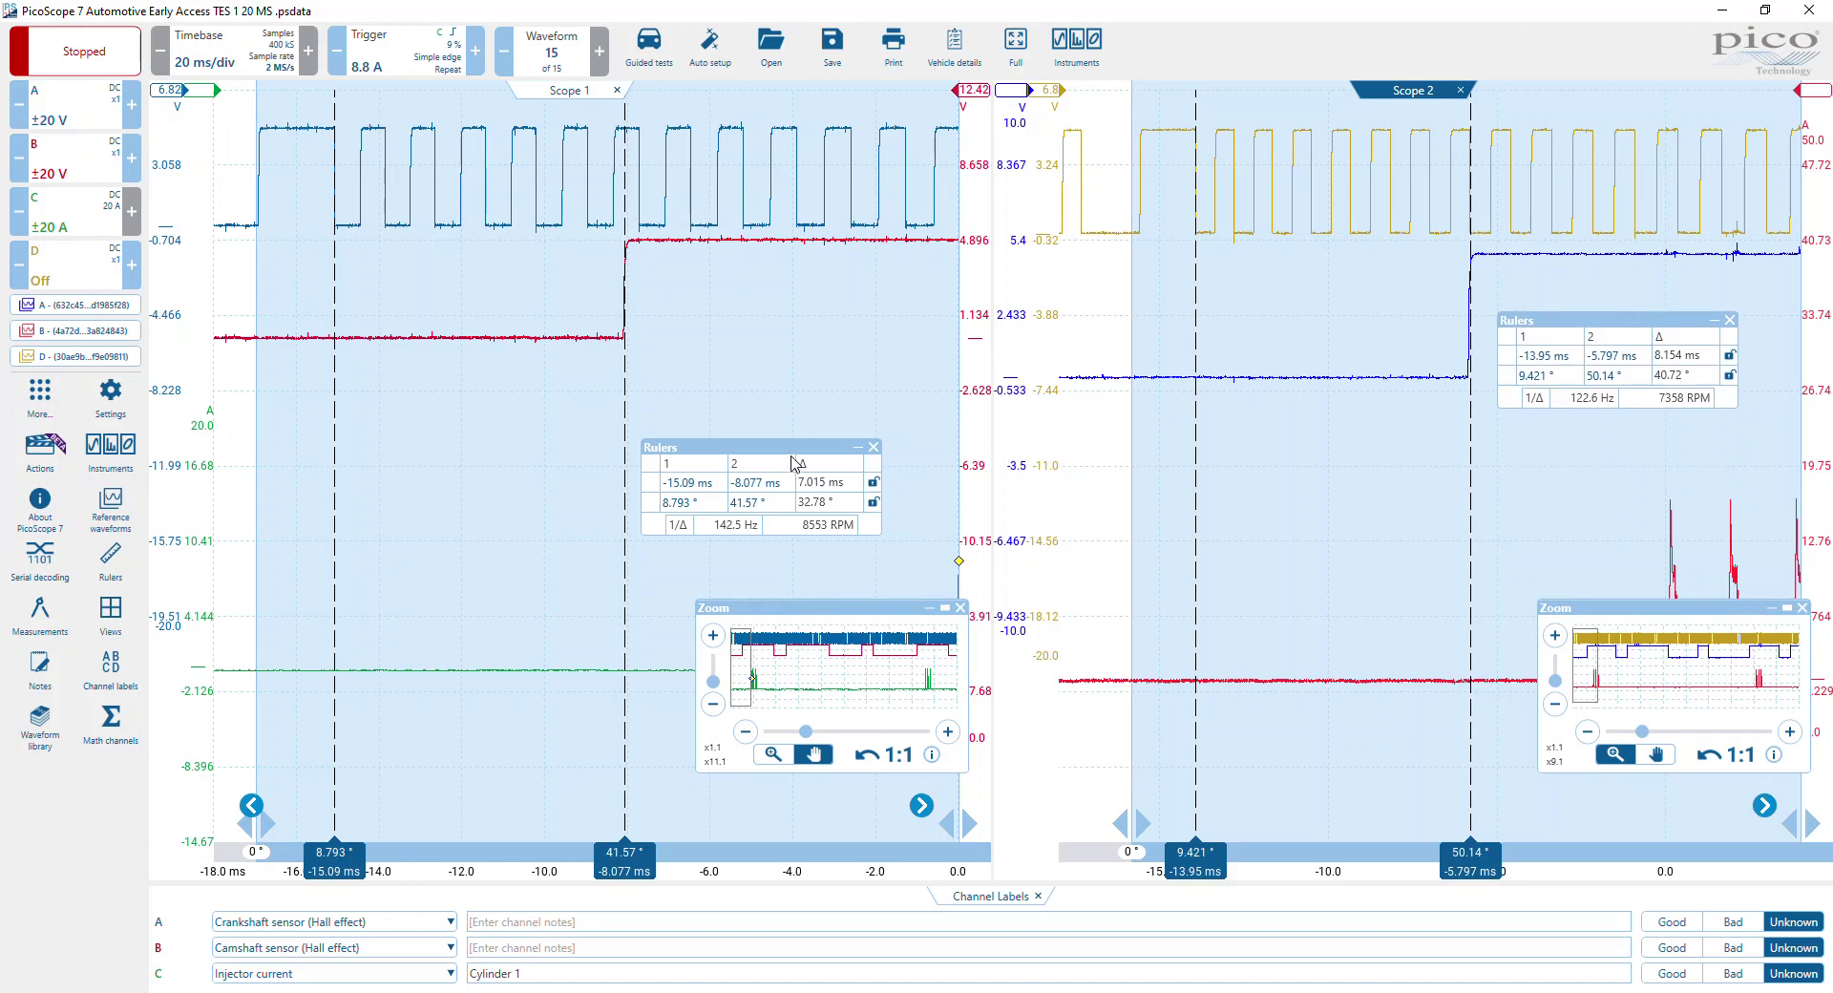
drag(795, 453, 822, 310)
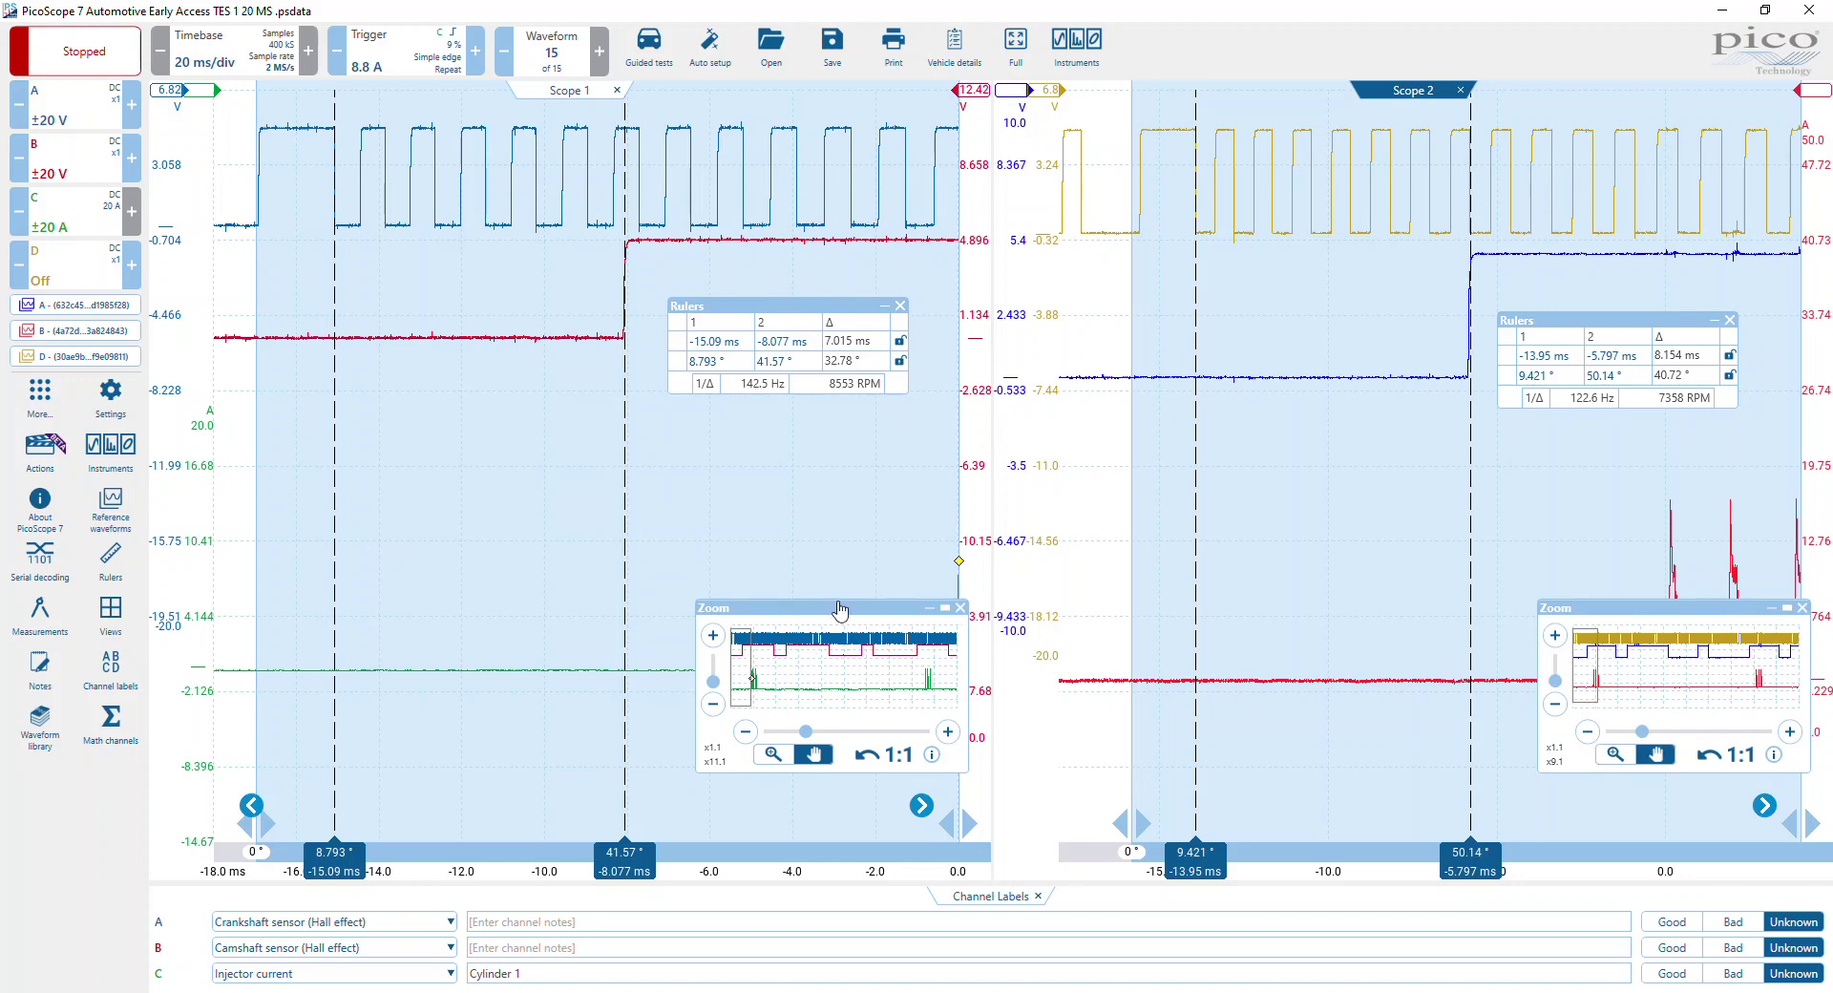
- Move Scope 1's zoom overview window to the left, clear of the traces
drag(836, 609, 476, 588)
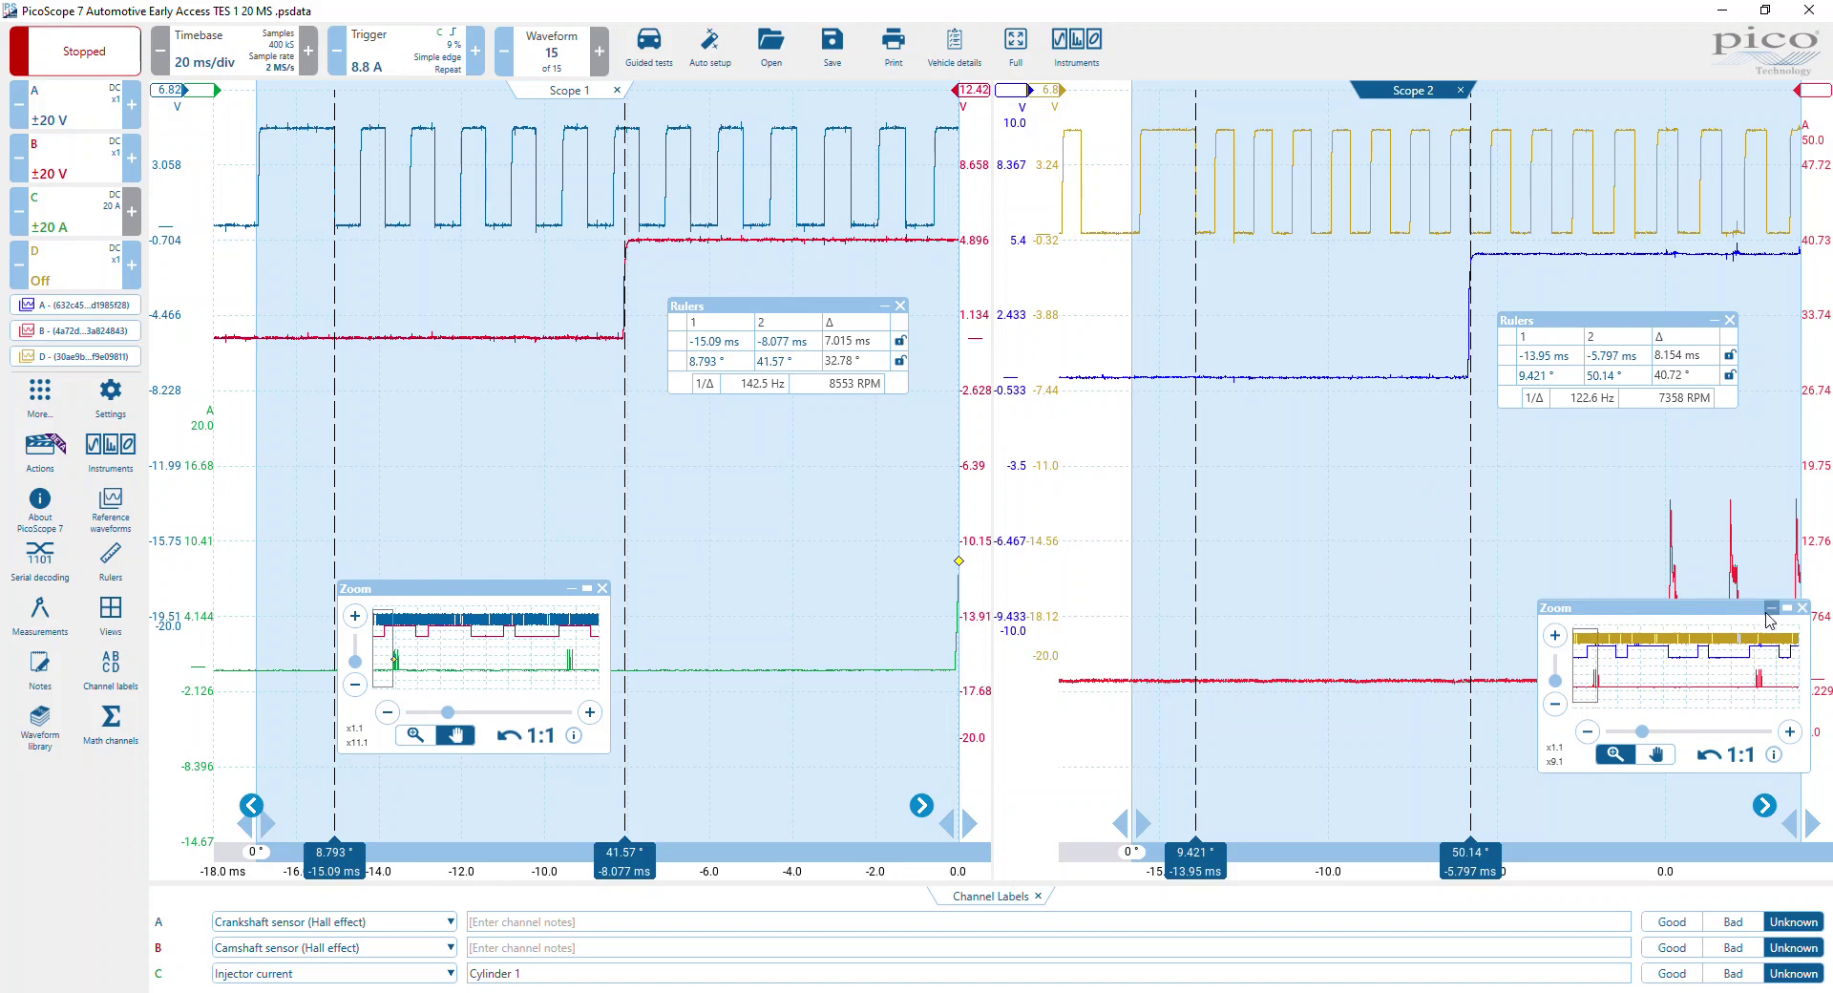
- Collapse both zoom overviews and zoom out Scope 1 and Scope 2 to reveal the injector pulses
click(1771, 609)
scroll(1460, 636, down, 2)
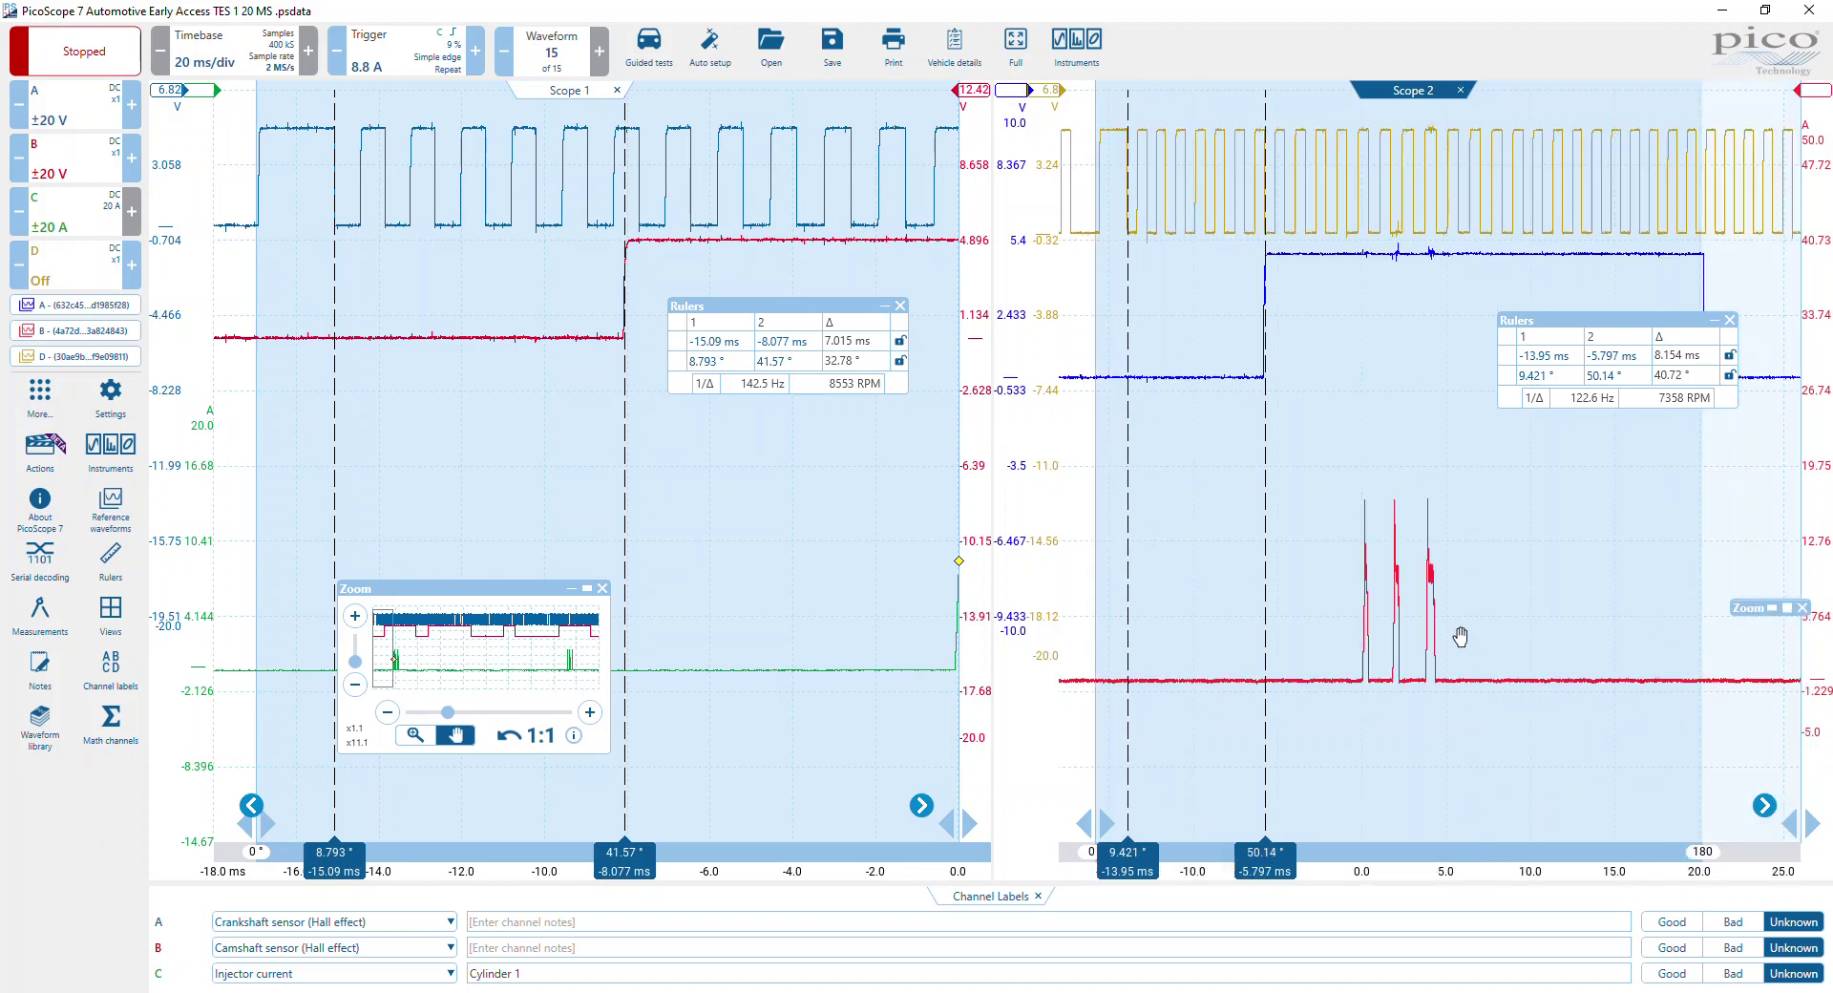
click(756, 623)
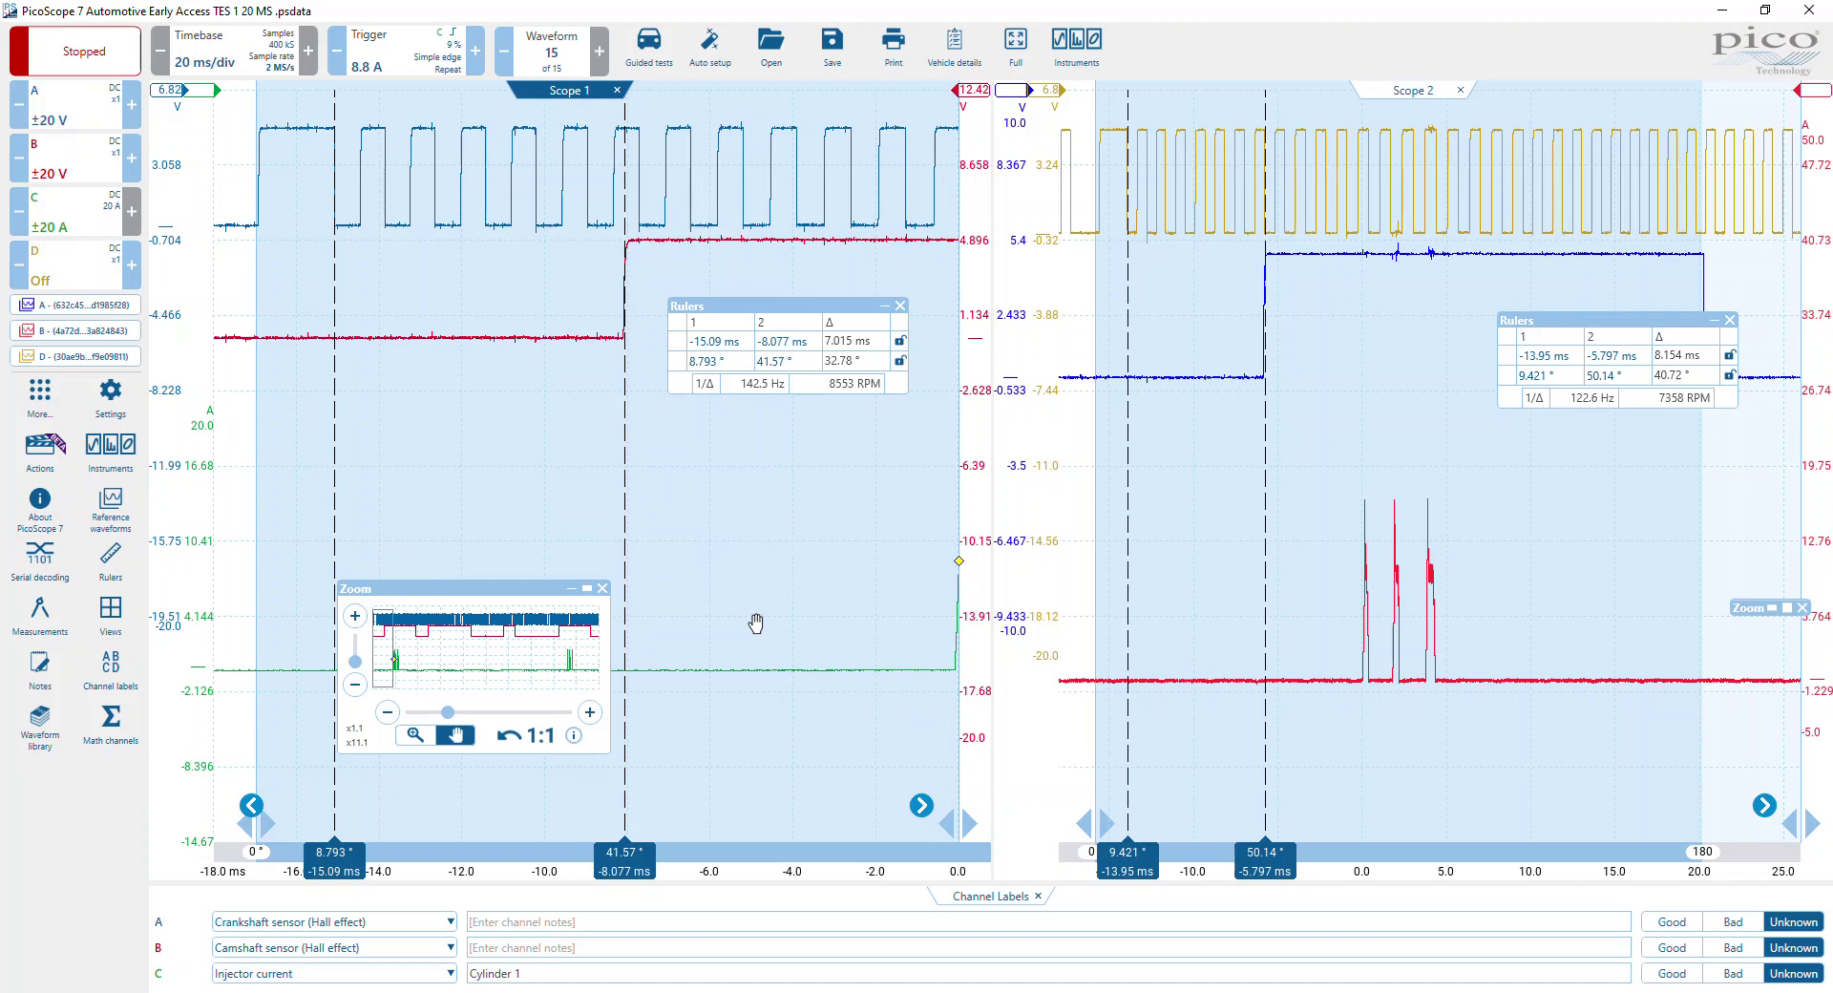
scroll(756, 623, down, 2)
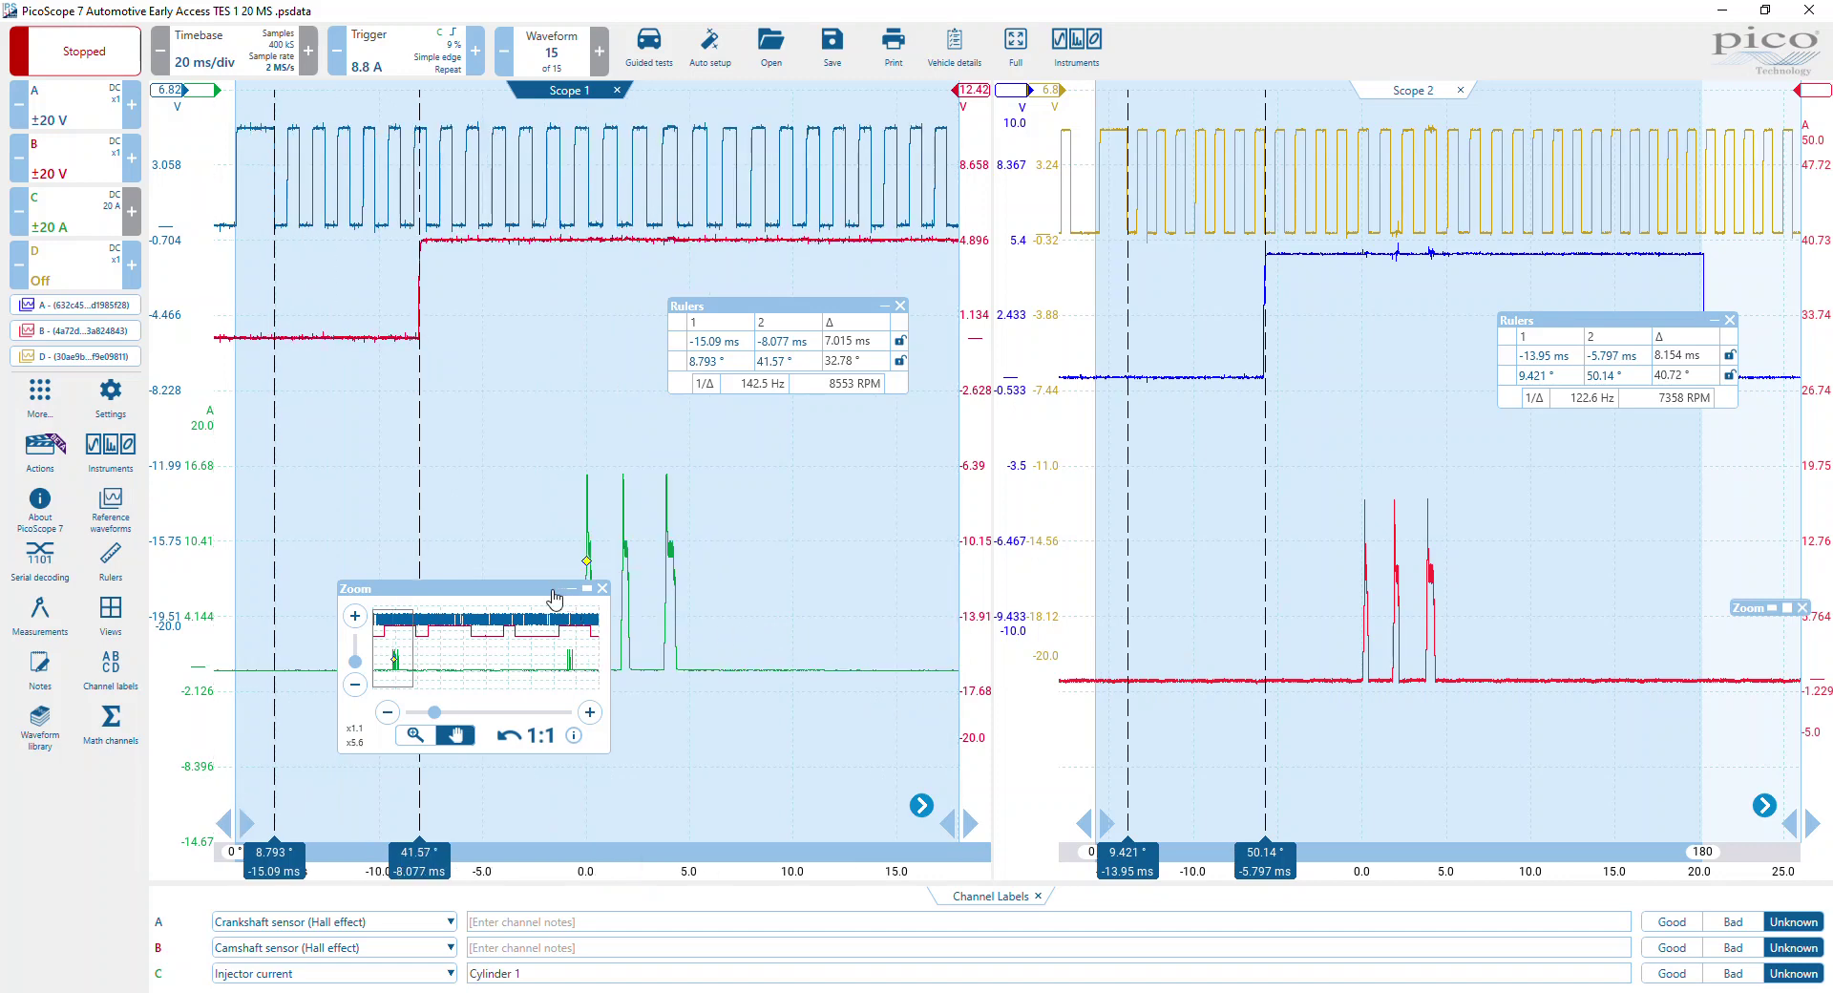
drag(547, 589, 630, 659)
click(654, 659)
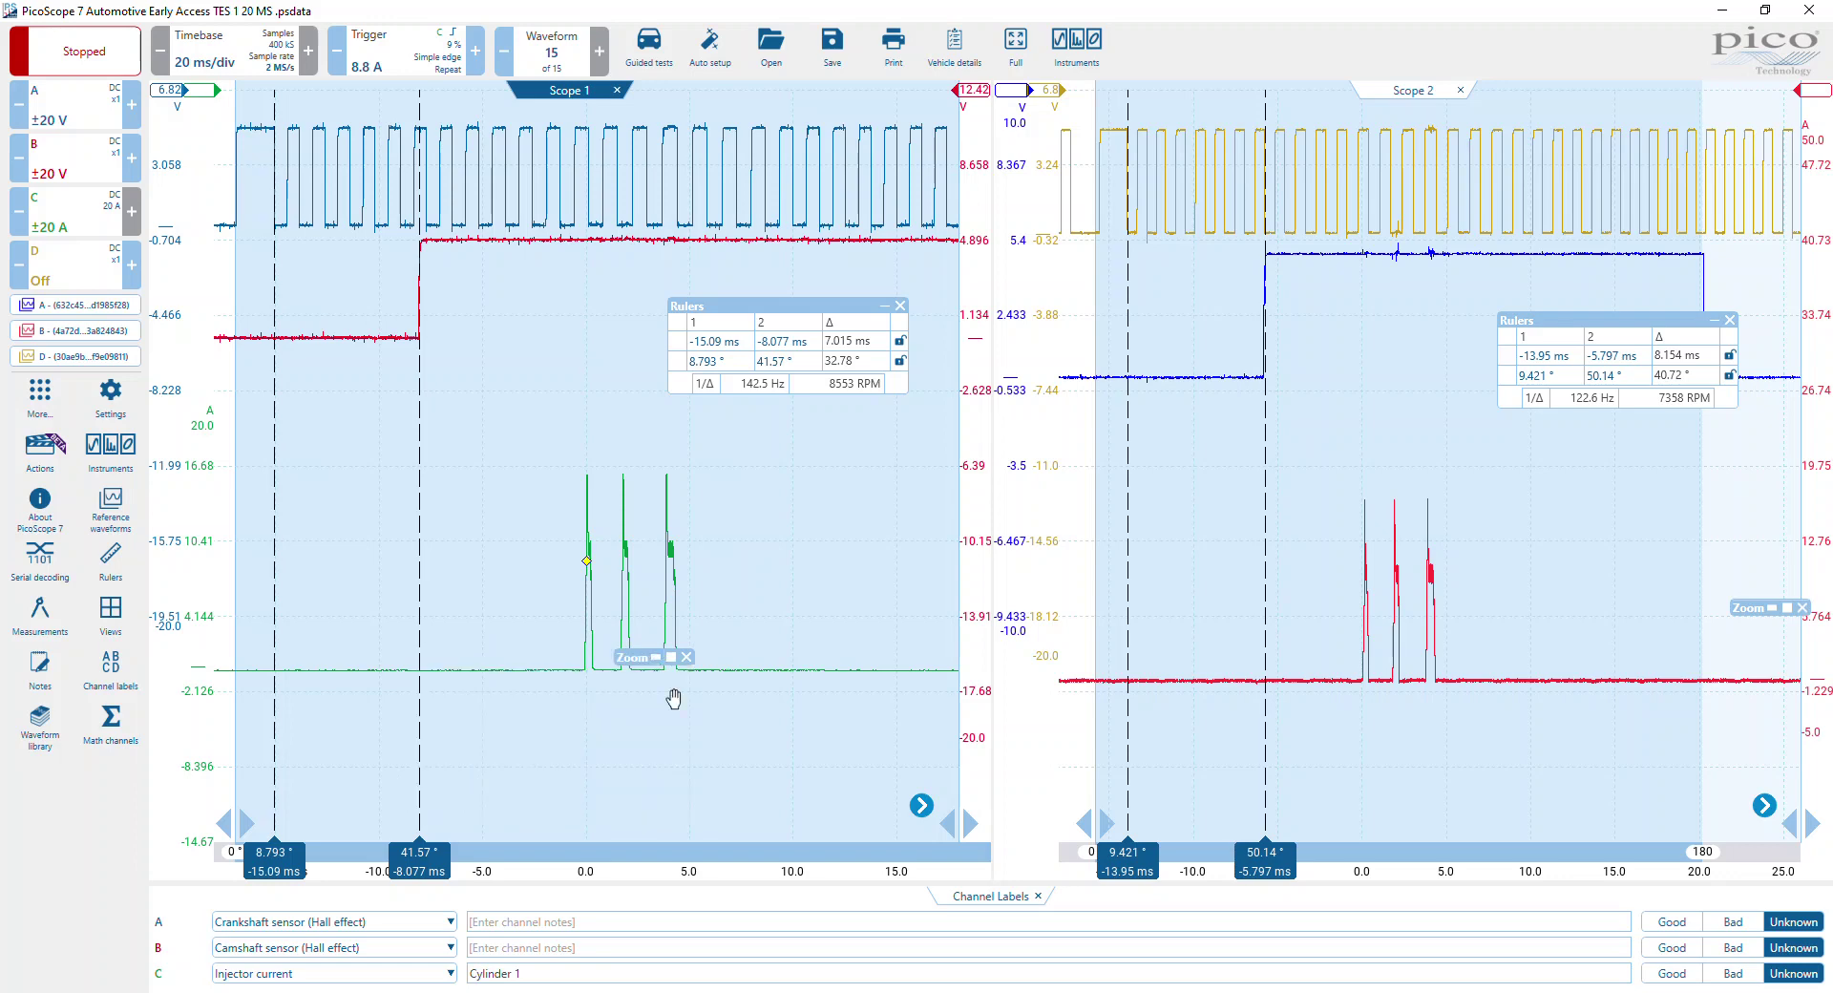
drag(633, 657, 669, 735)
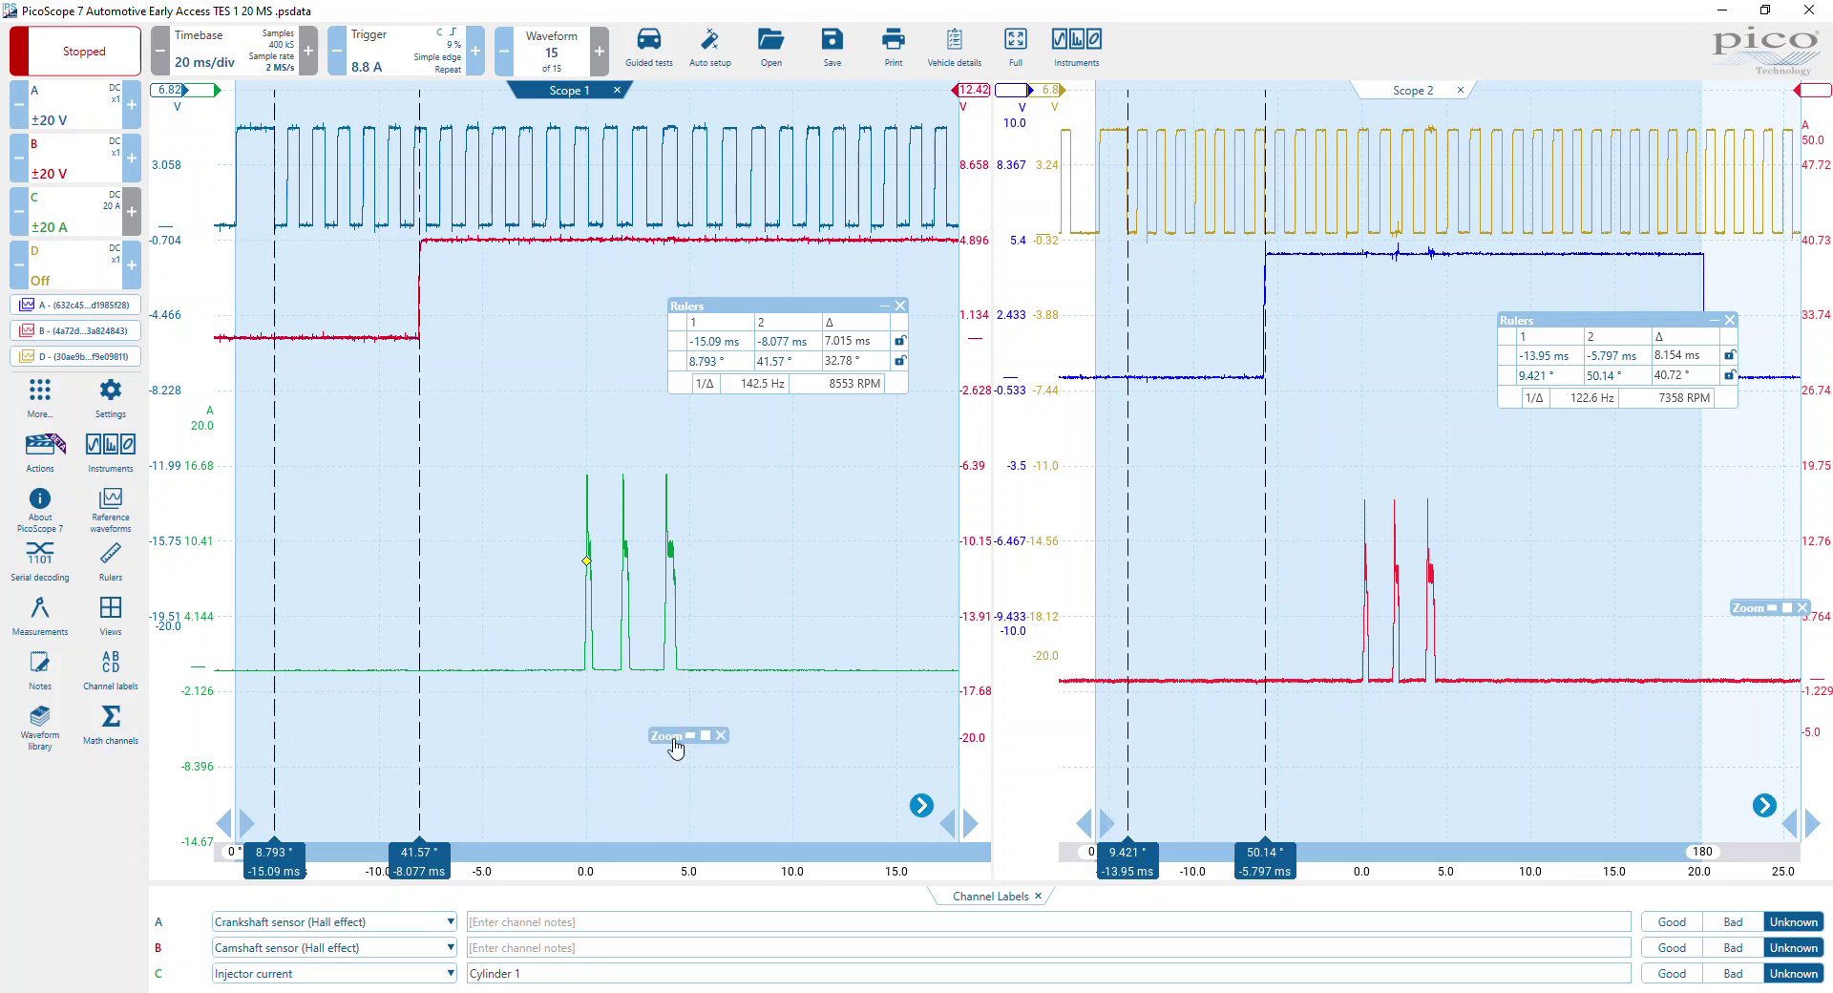